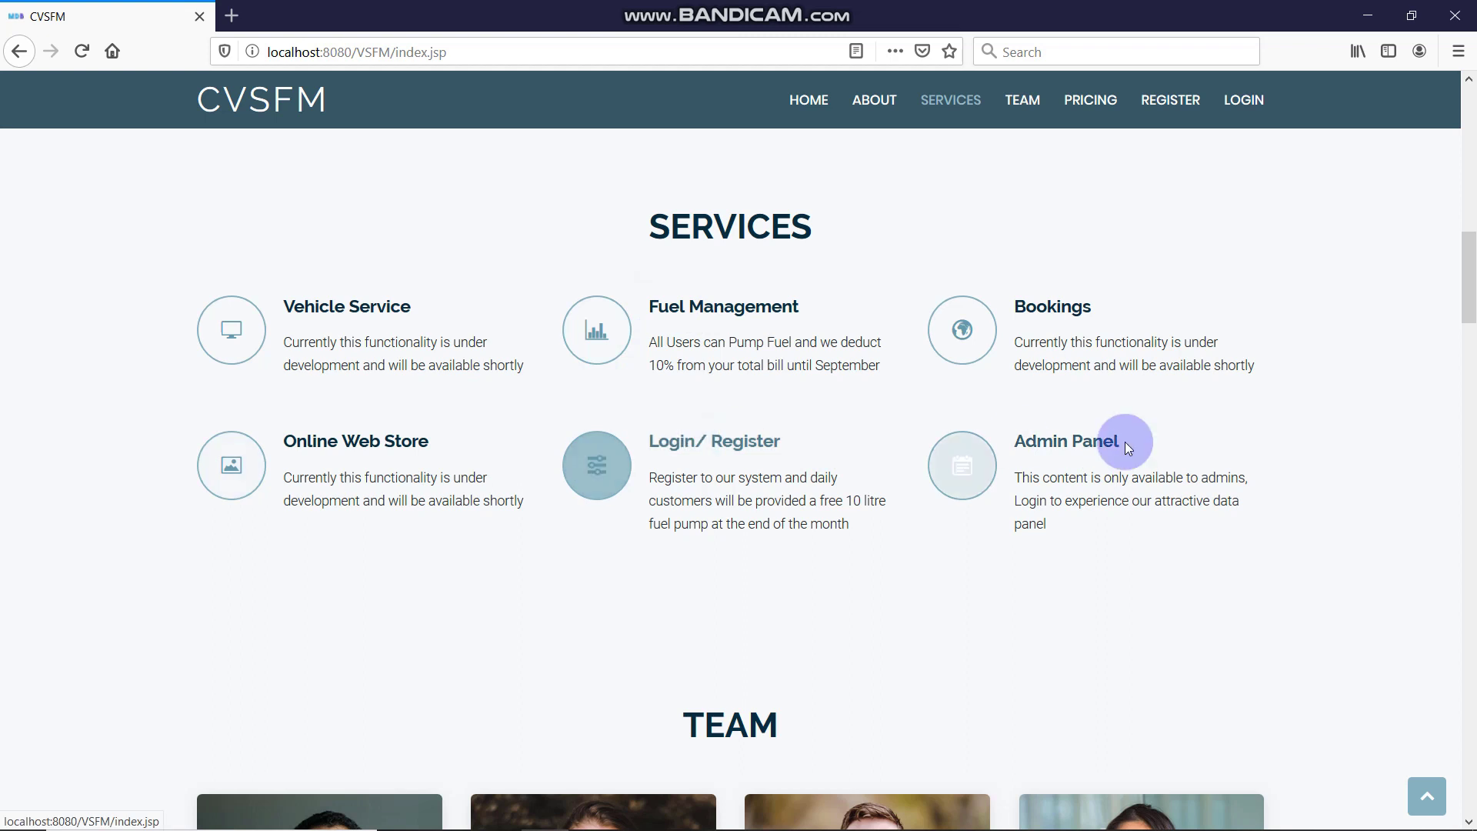
Scroll the home page through Team, Pricing, FAQ and Contact to the footer, then back up to the contact form
scroll(744, 372, down, 6)
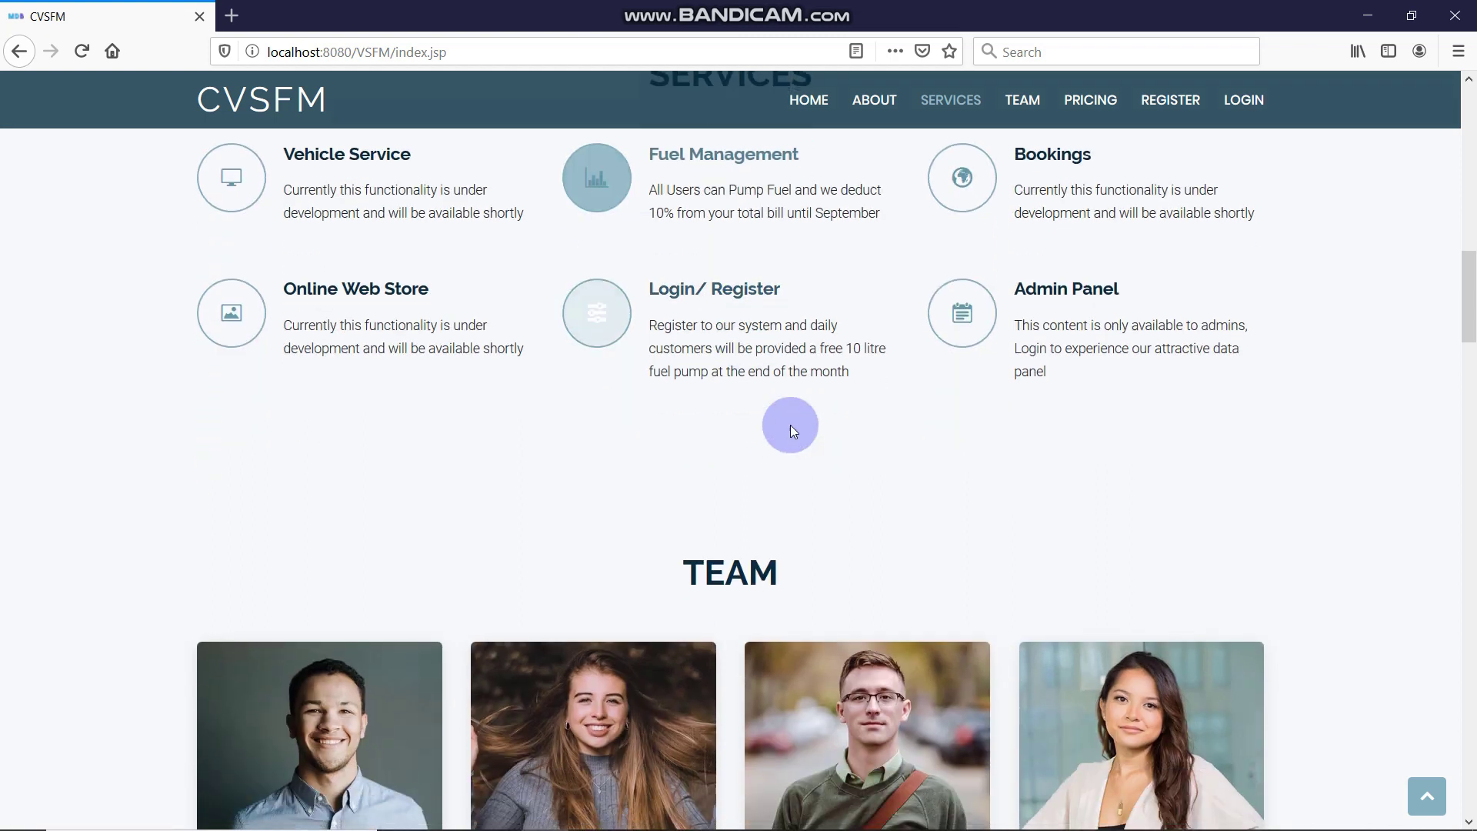
scroll(488, 435, down, 4)
scroll(783, 372, up, 2)
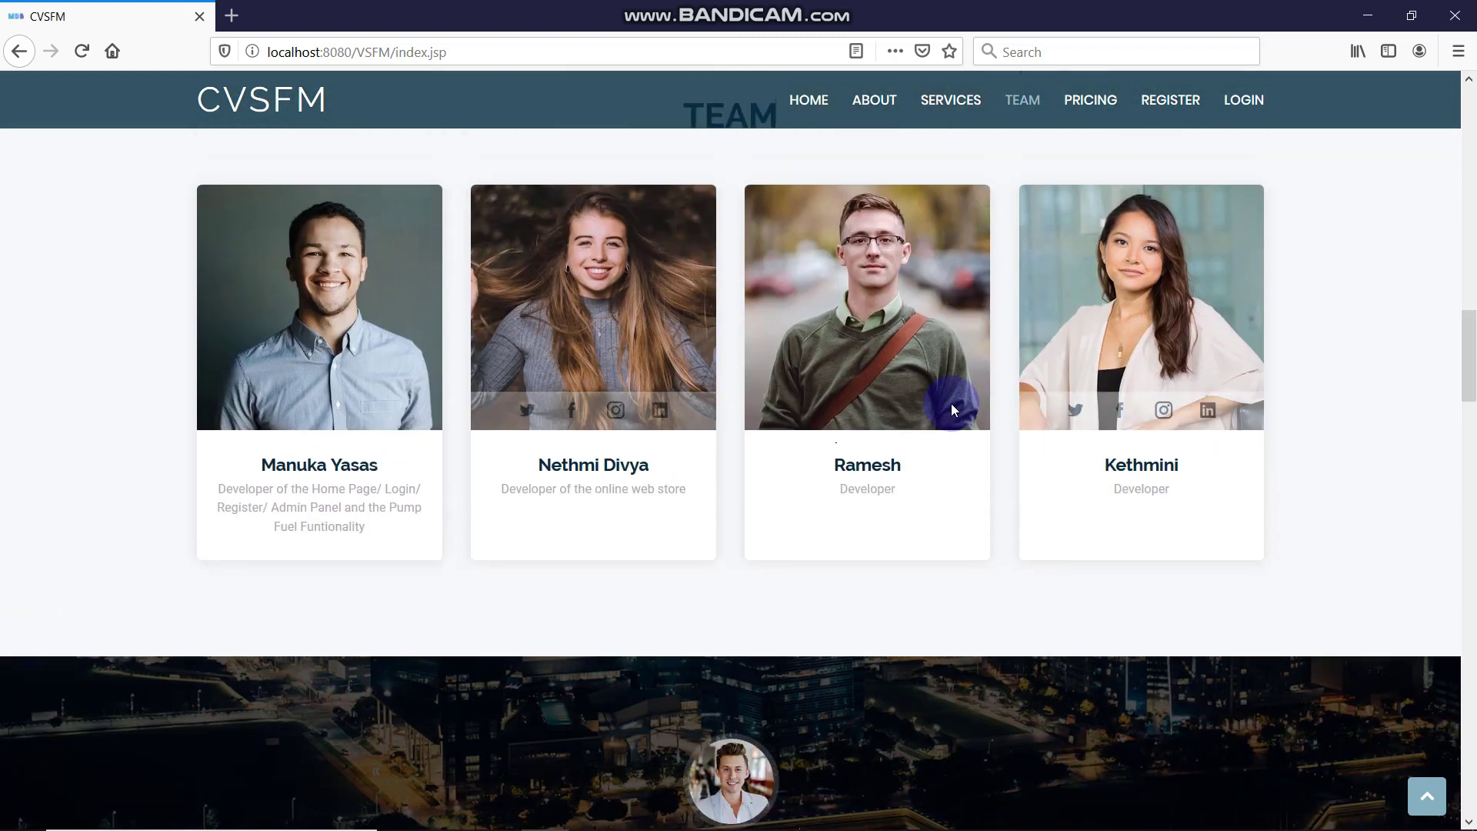
scroll(621, 453, down, 6)
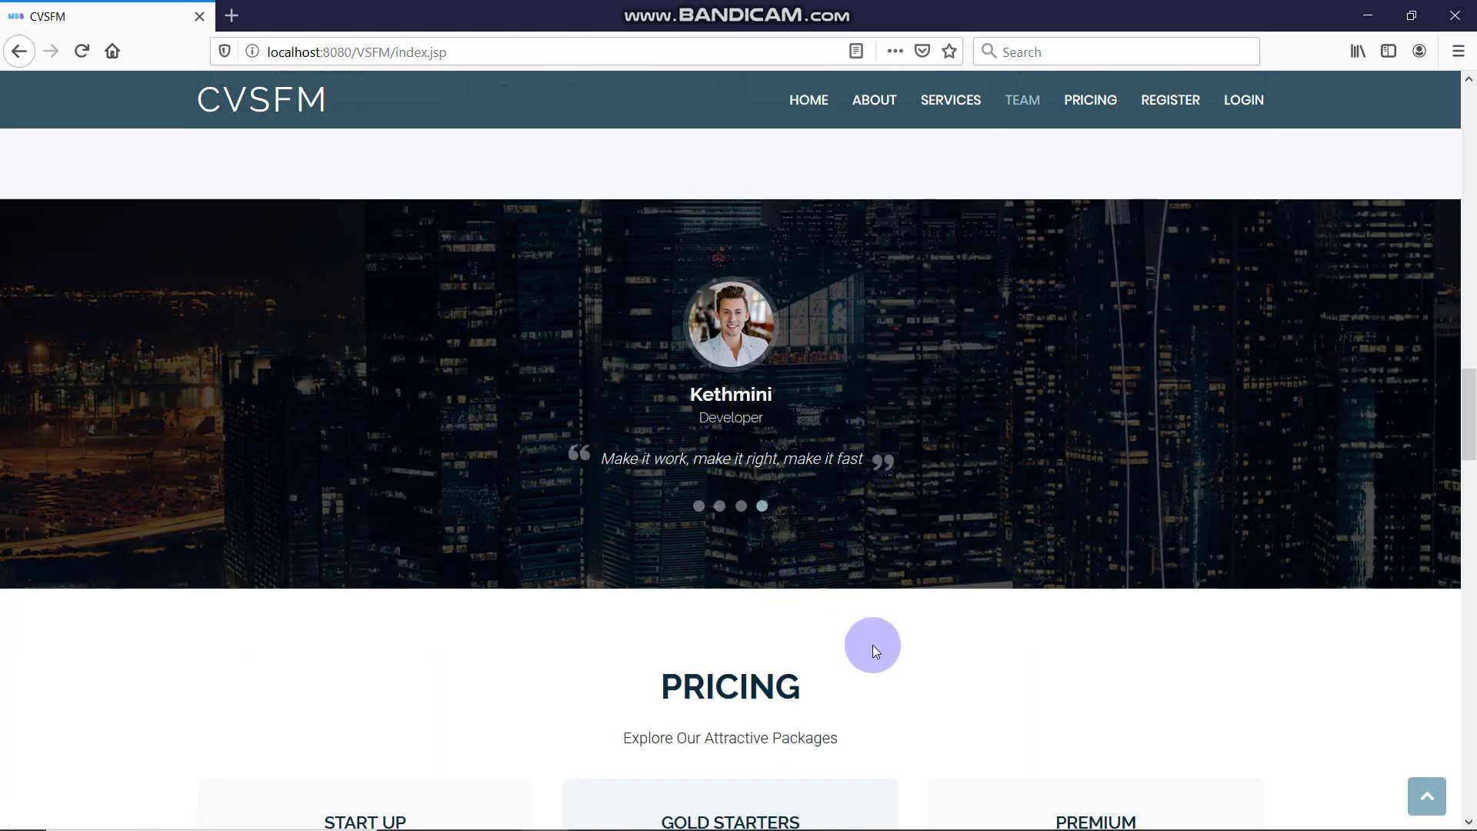
scroll(873, 645, down, 4)
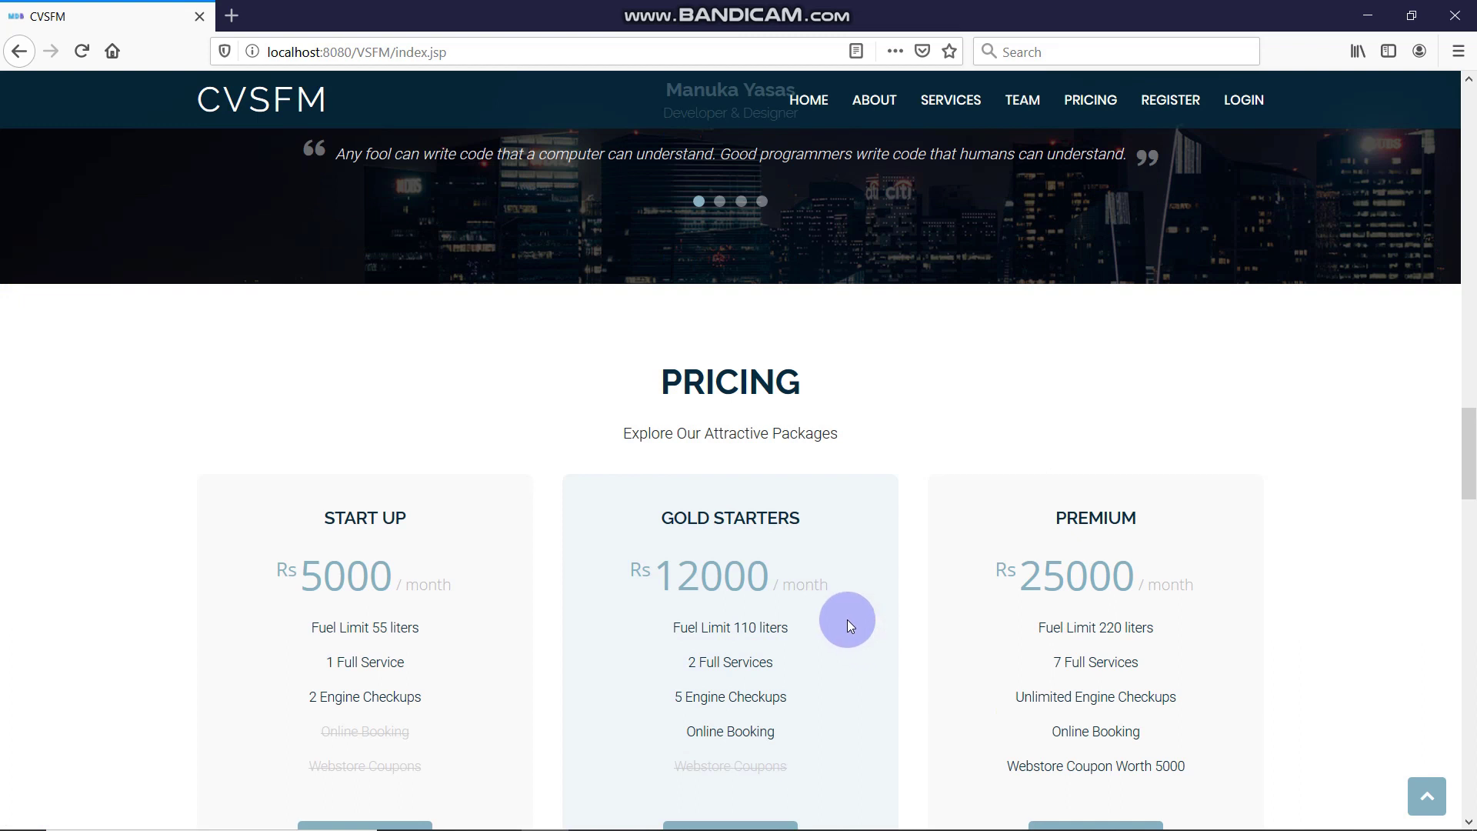
scroll(848, 620, down, 7)
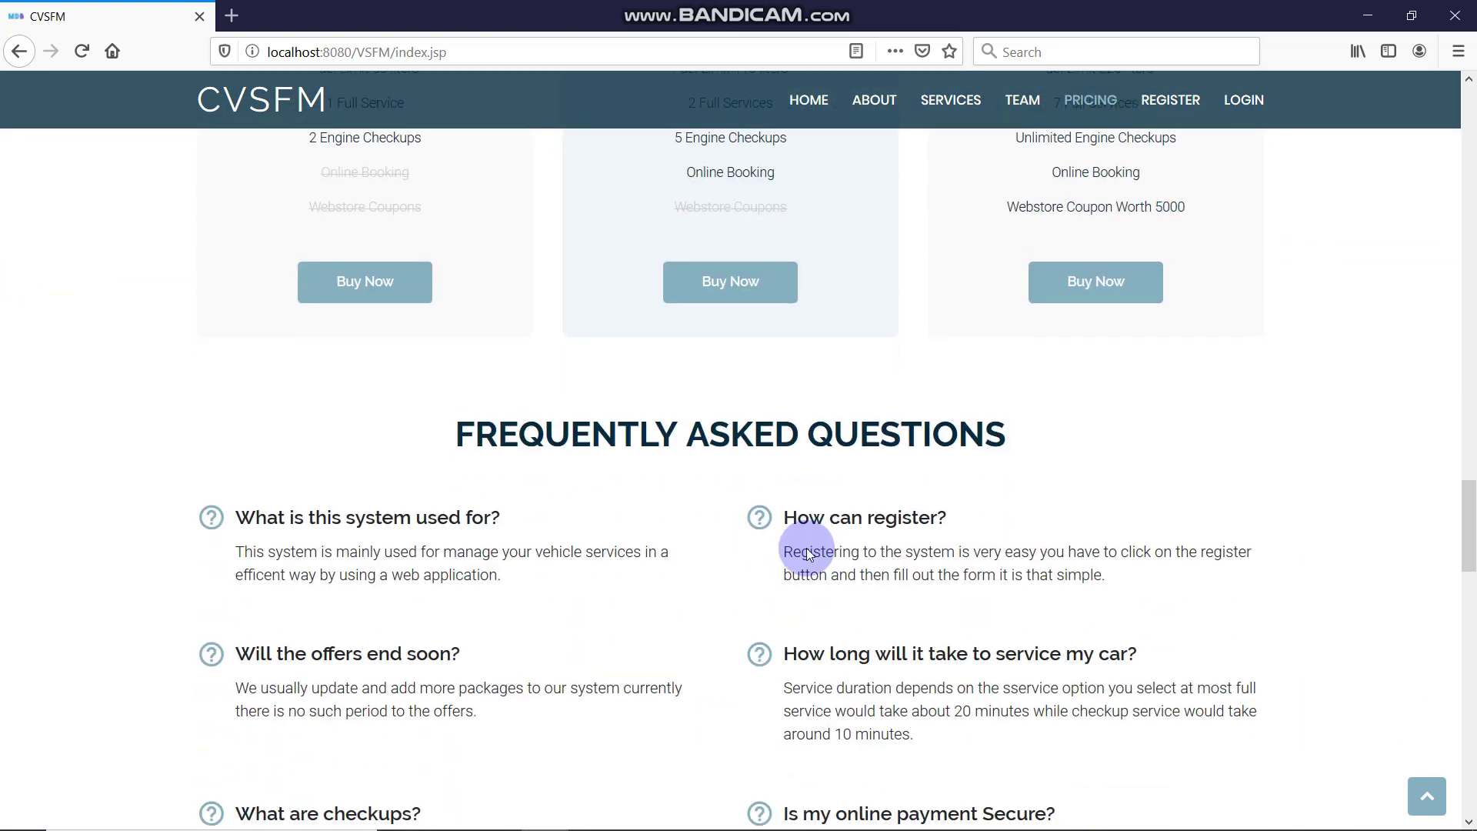
scroll(808, 555, down, 3)
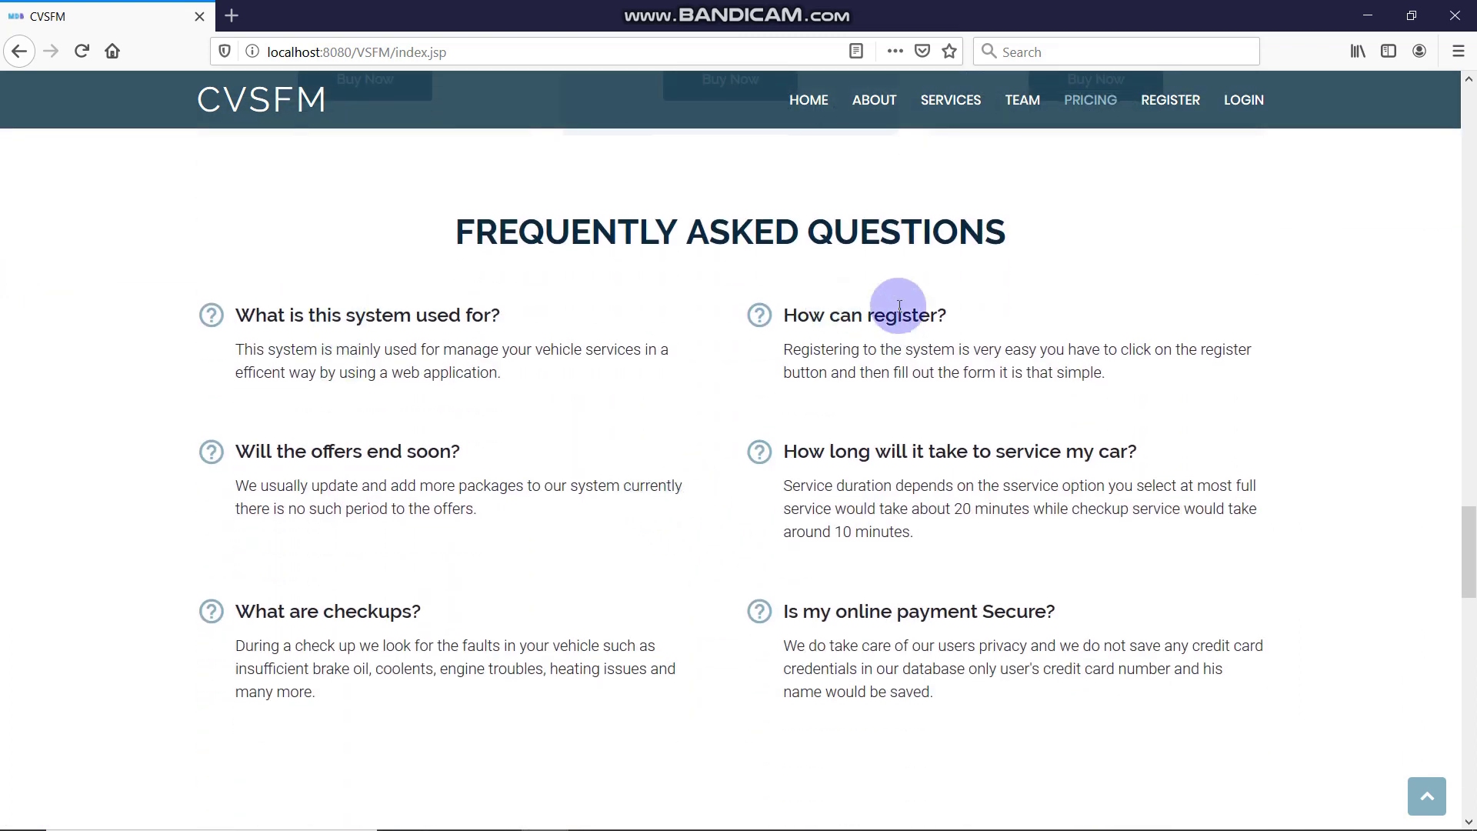
scroll(930, 346, down, 10)
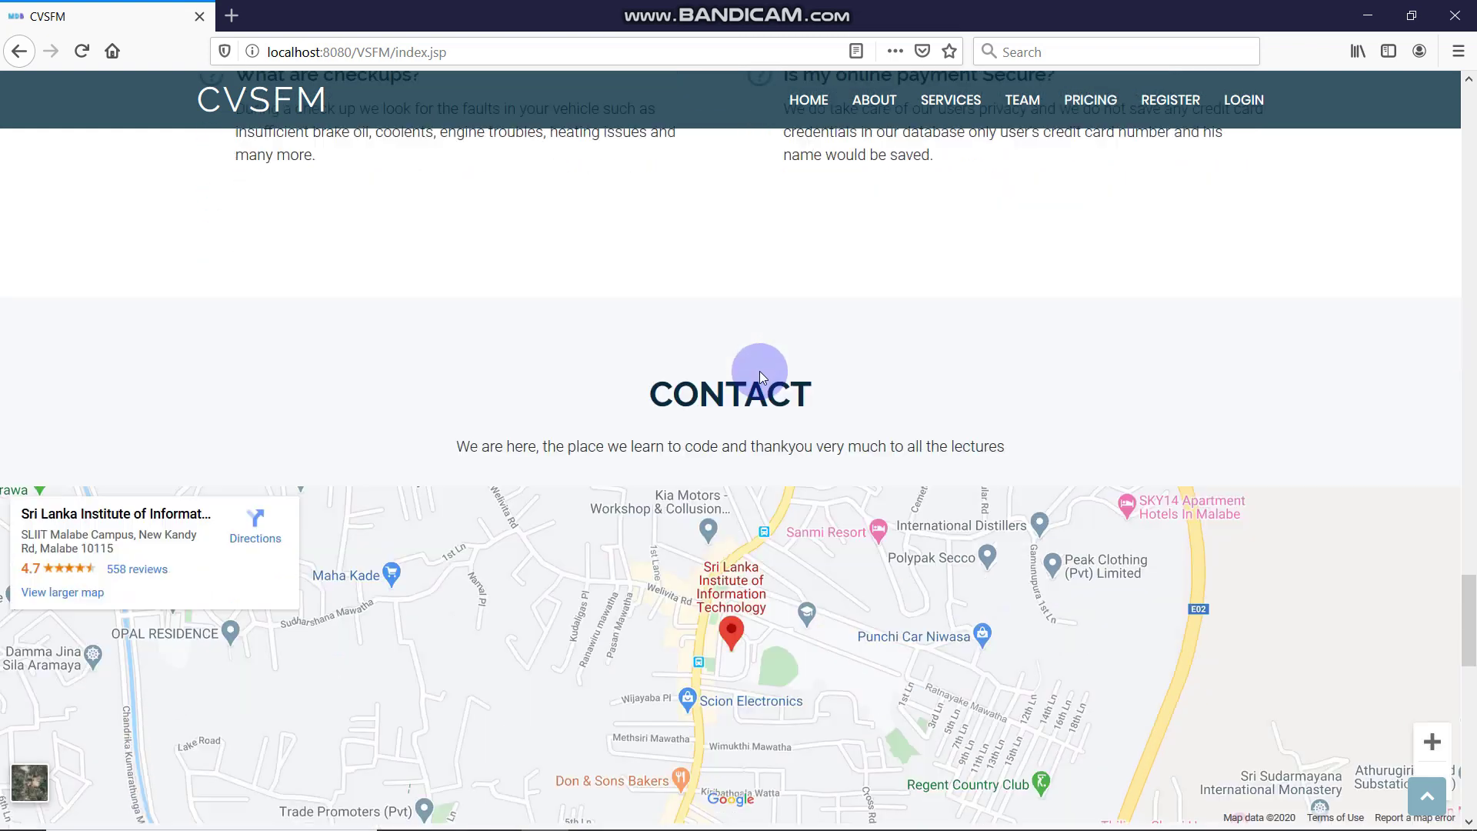
drag(456, 223, 1072, 247)
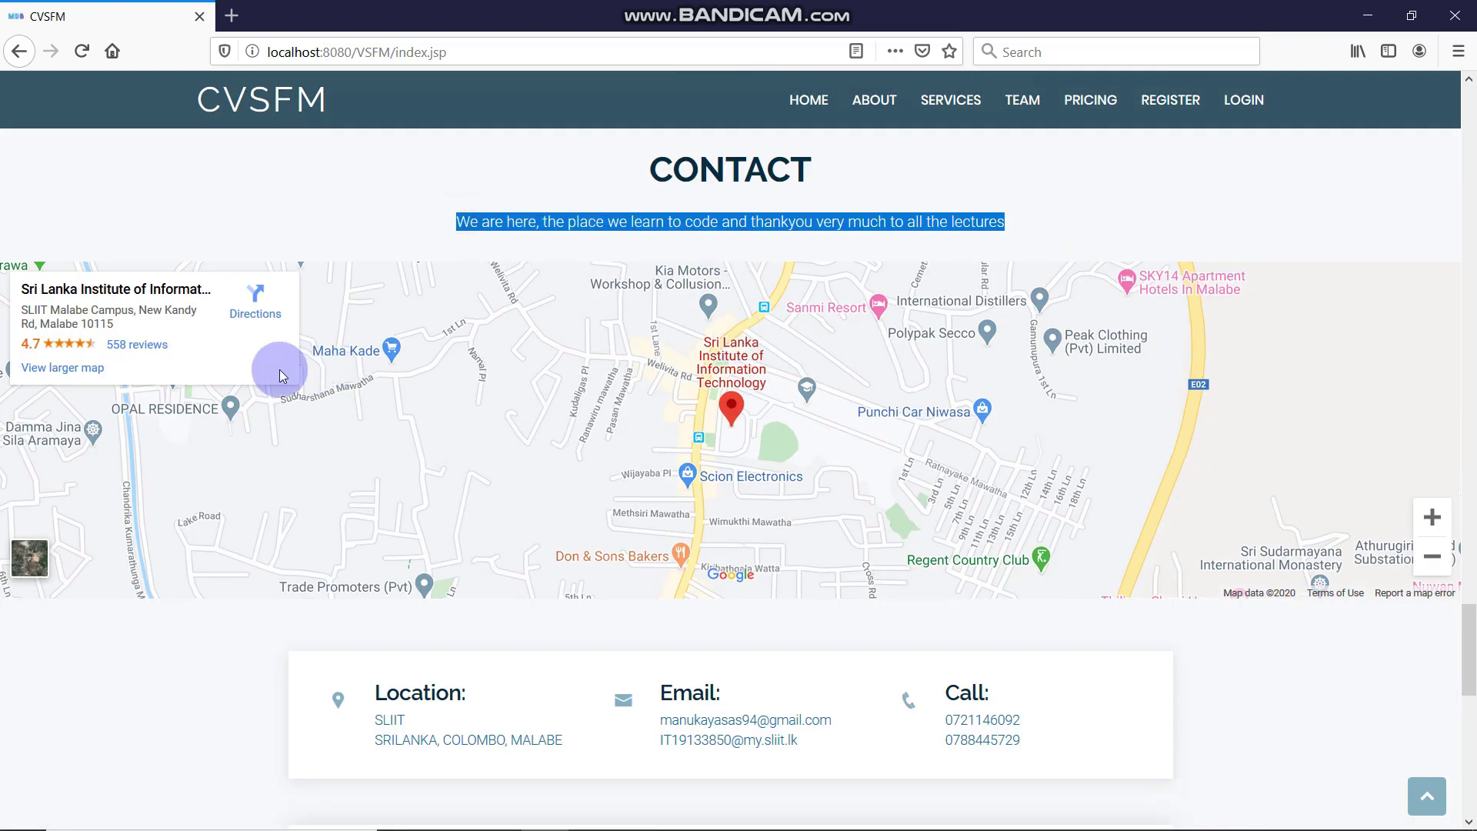
scroll(587, 416, down, 2)
scroll(585, 460, down, 2)
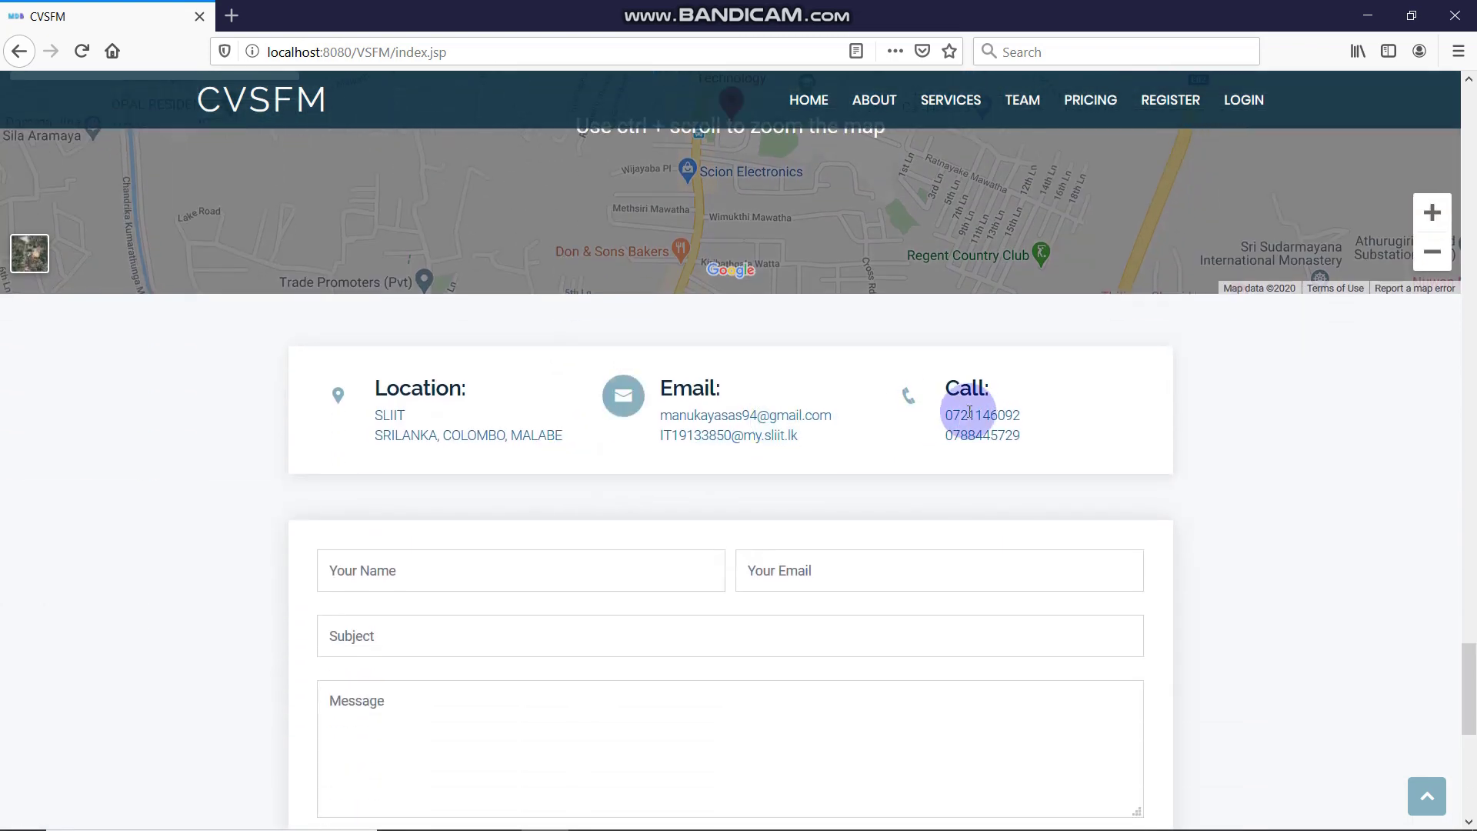
scroll(974, 456, down, 4)
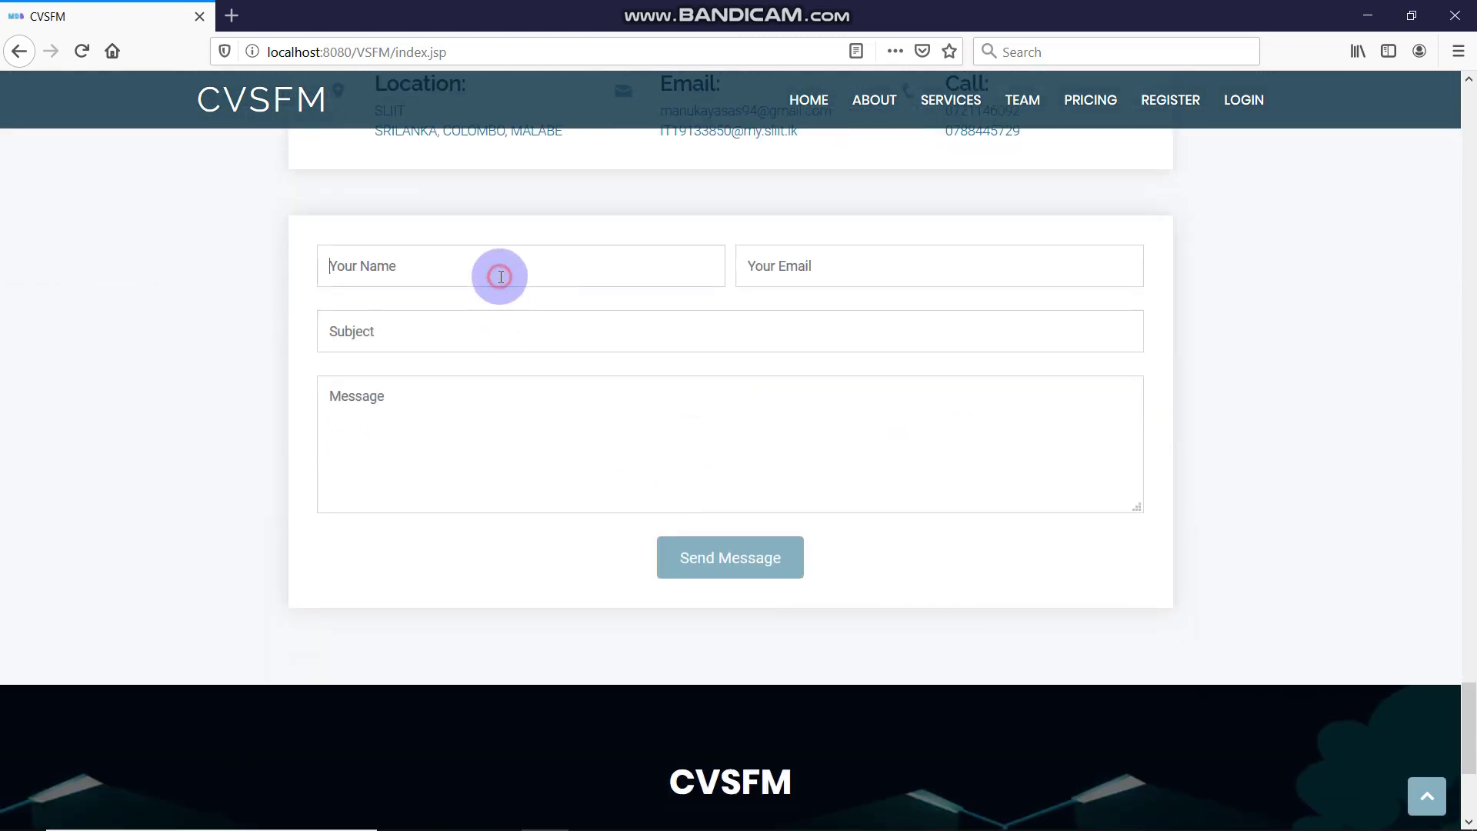
scroll(954, 489, down, 4)
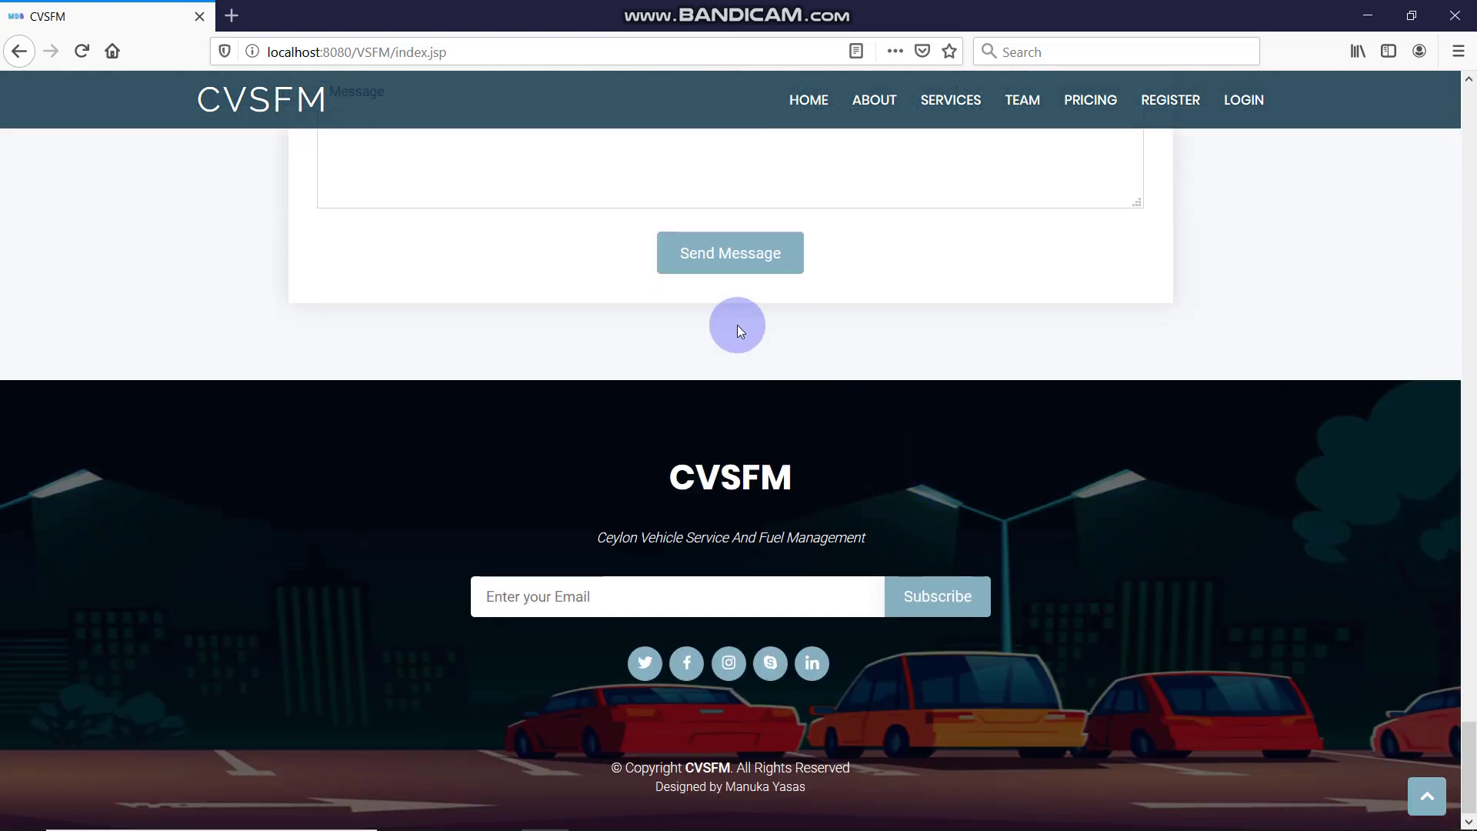
scroll(739, 489, down, 1)
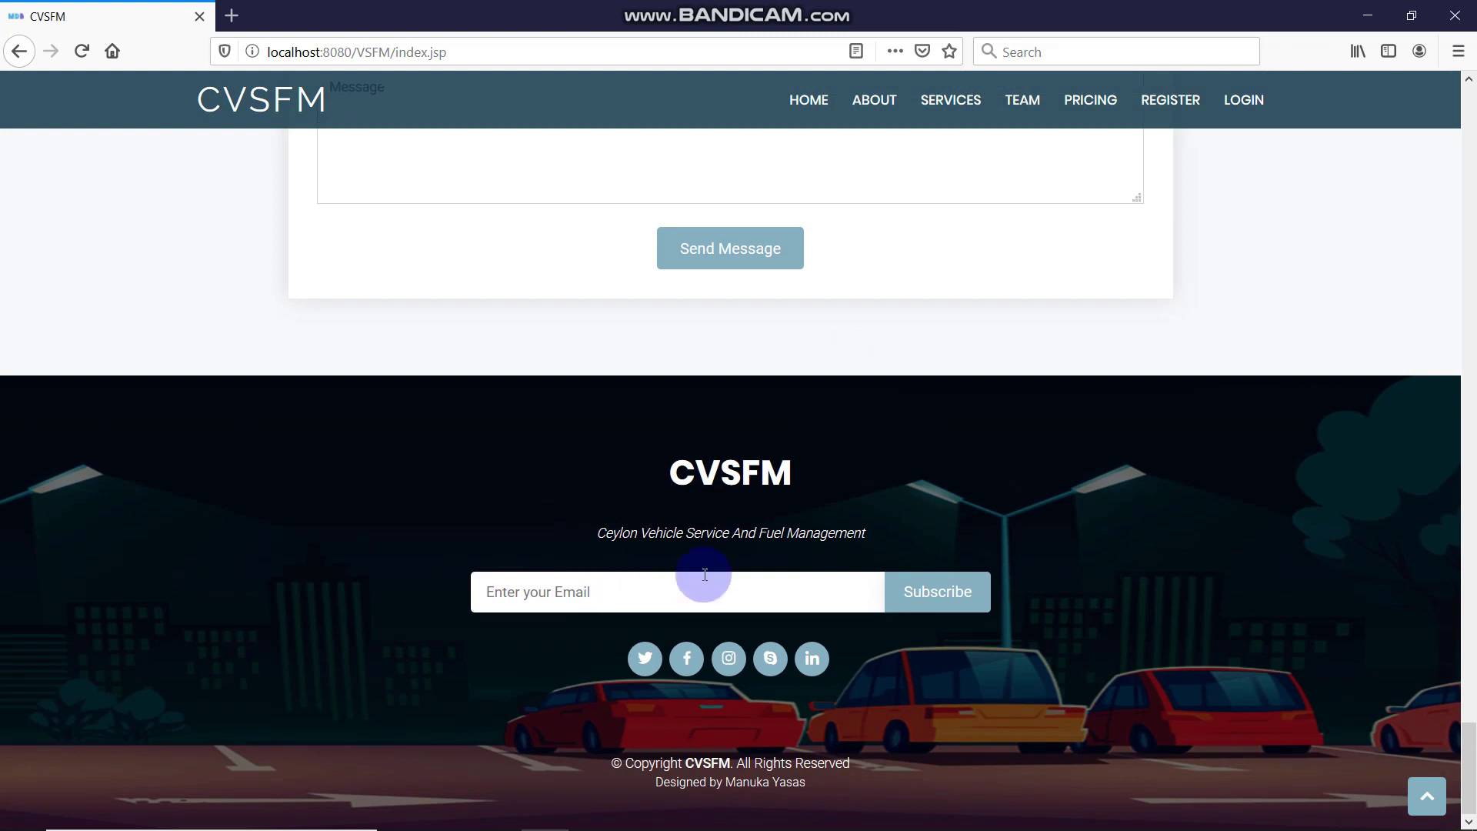
scroll(682, 347, up, 4)
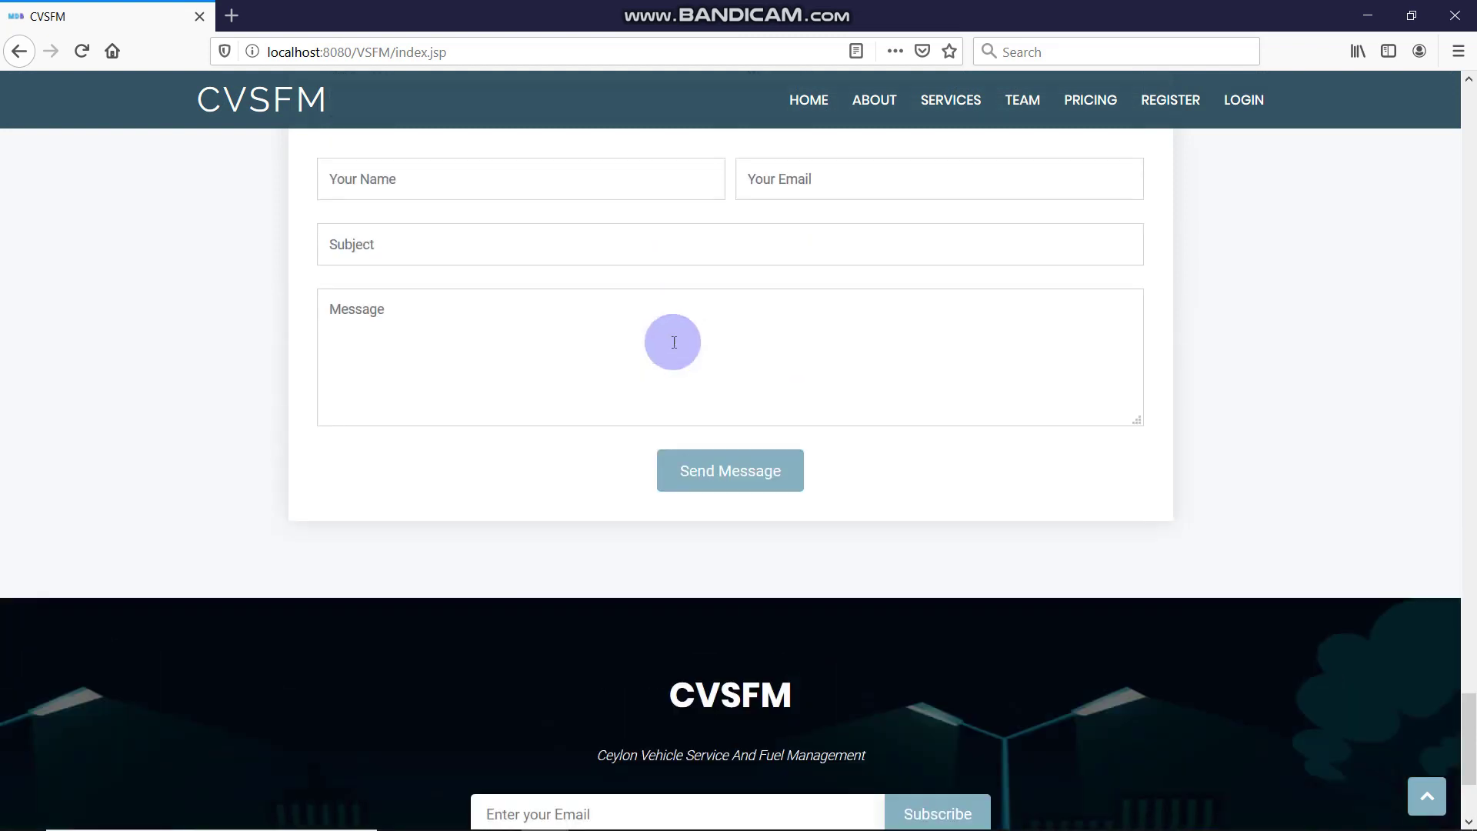
Fill the contact form's name, email and subject 'fdfdfdf' from saved autocomplete entries
click(529, 253)
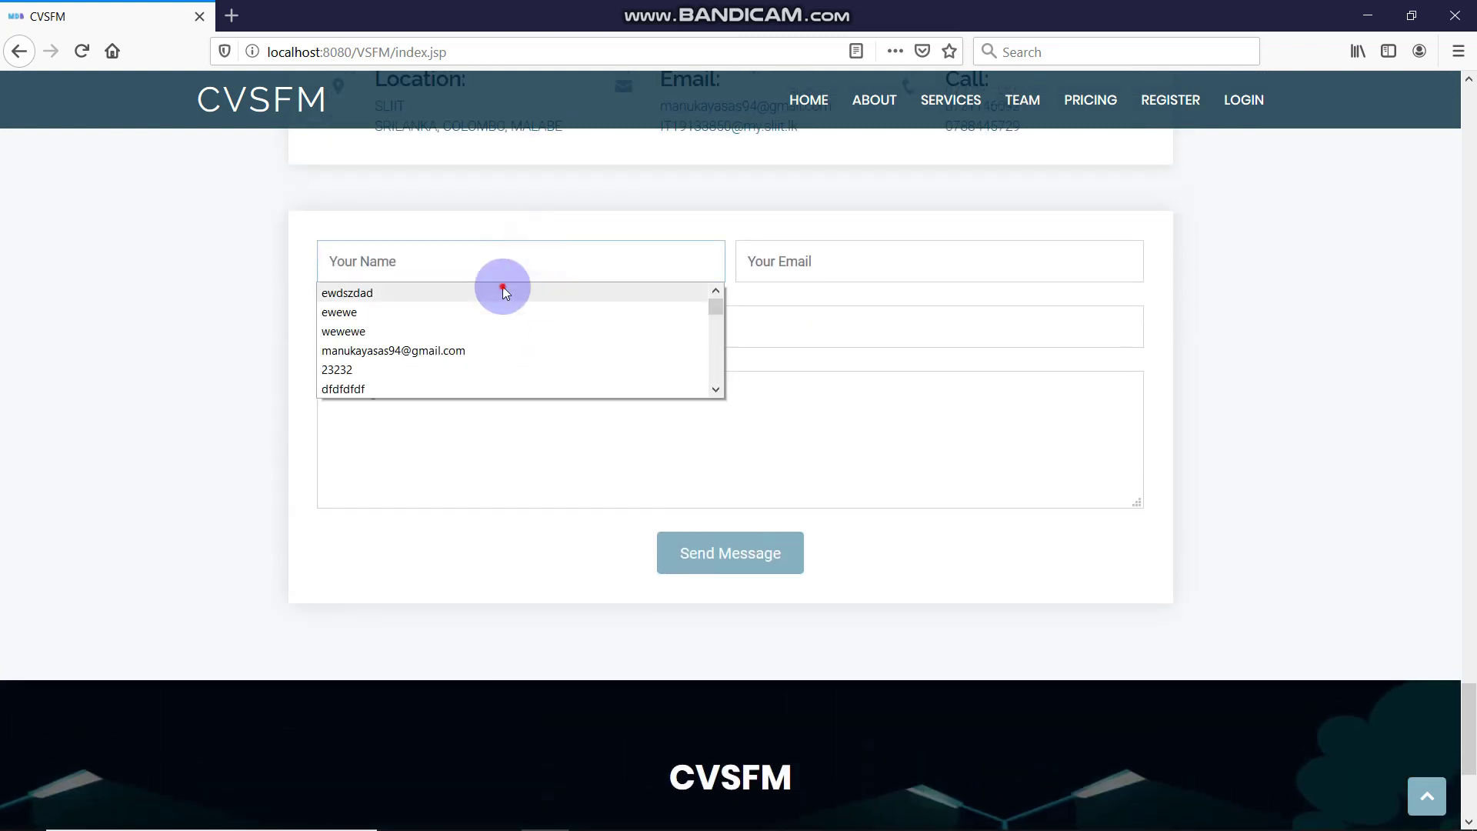
click(501, 291)
click(867, 240)
click(870, 251)
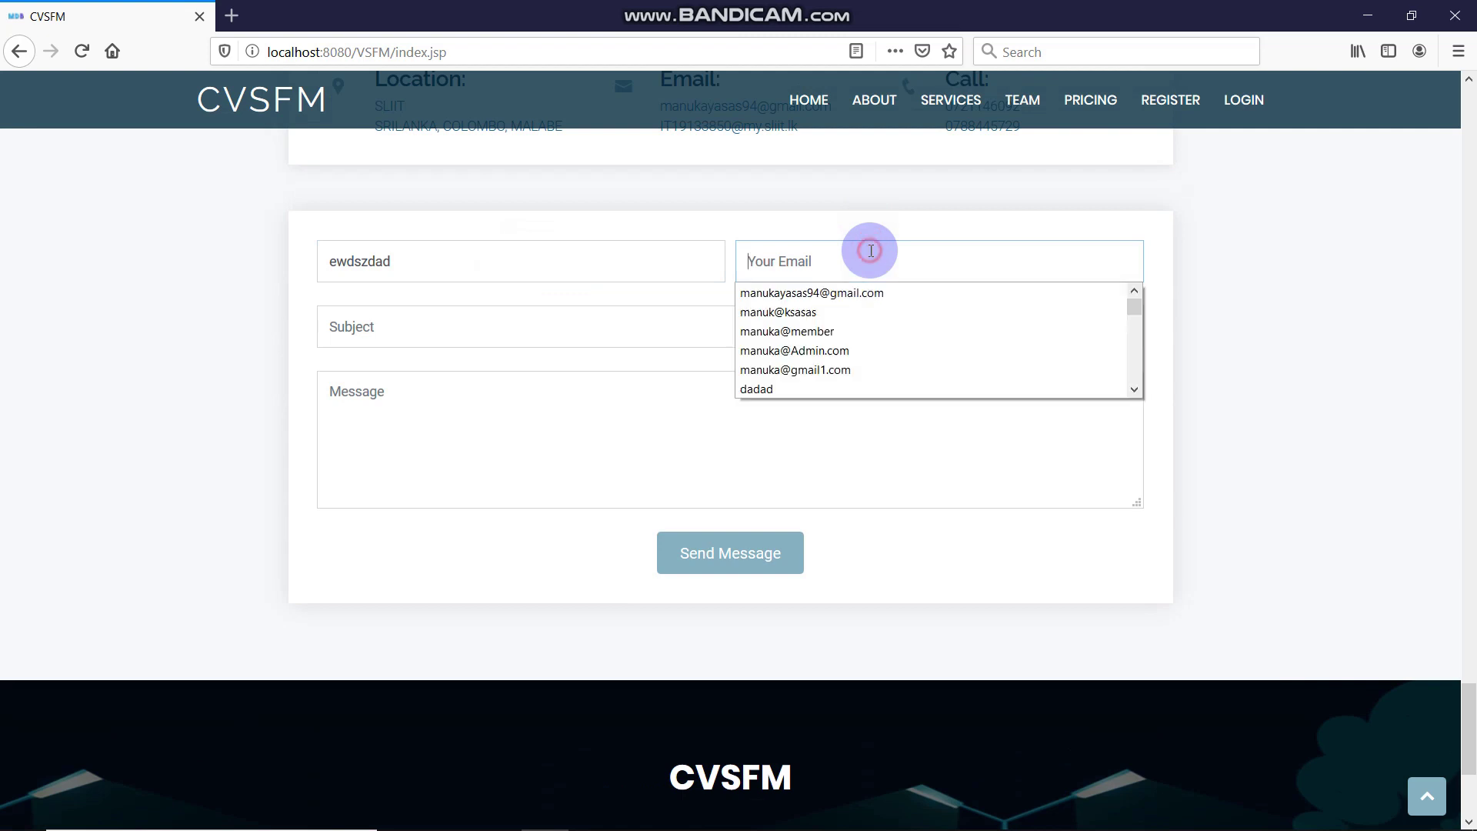
click(867, 310)
click(750, 345)
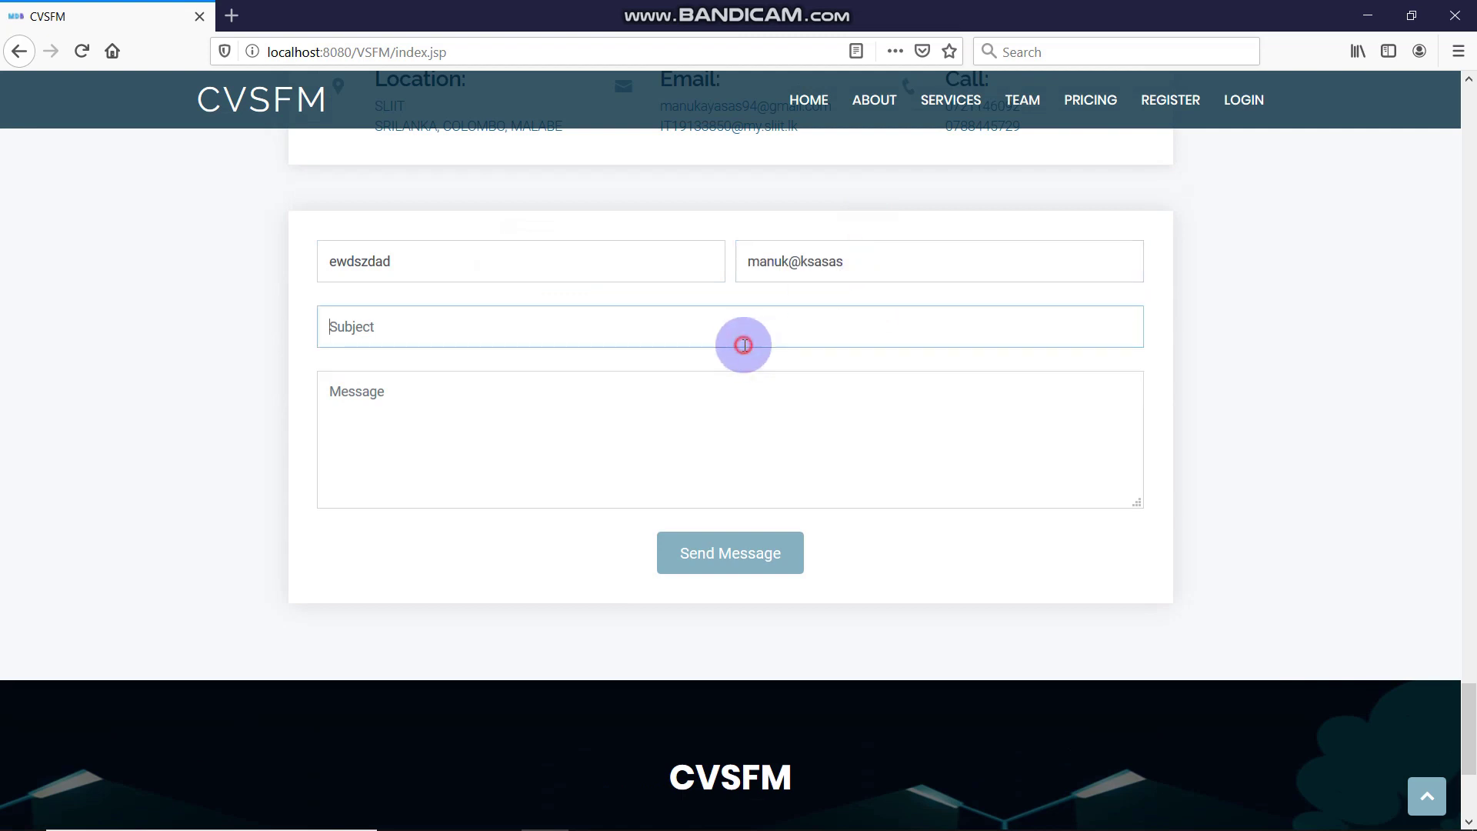
click(742, 343)
click(732, 356)
click(695, 424)
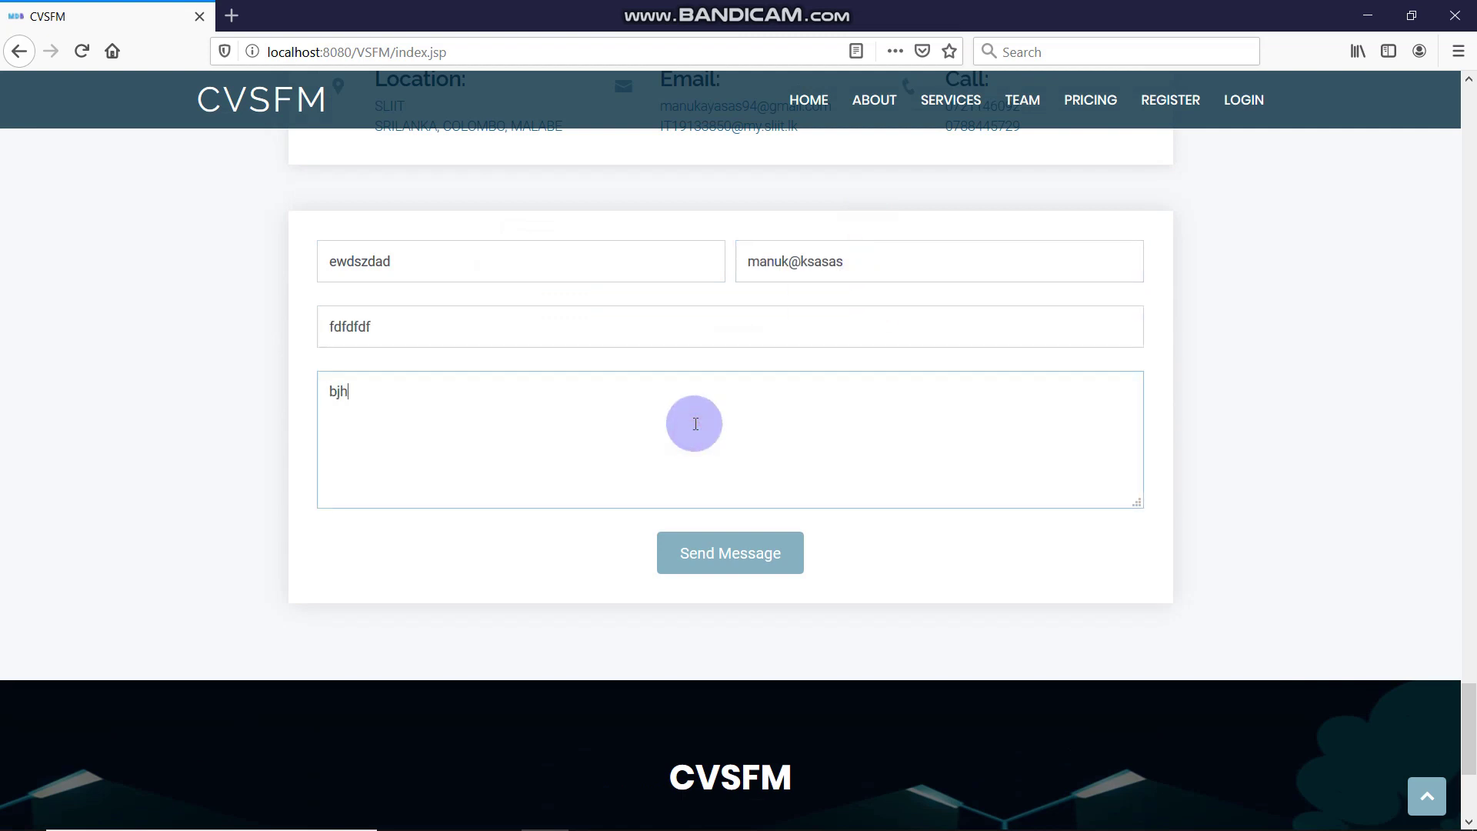
Send the message, add .com to the rejected email, and send it again
click(719, 551)
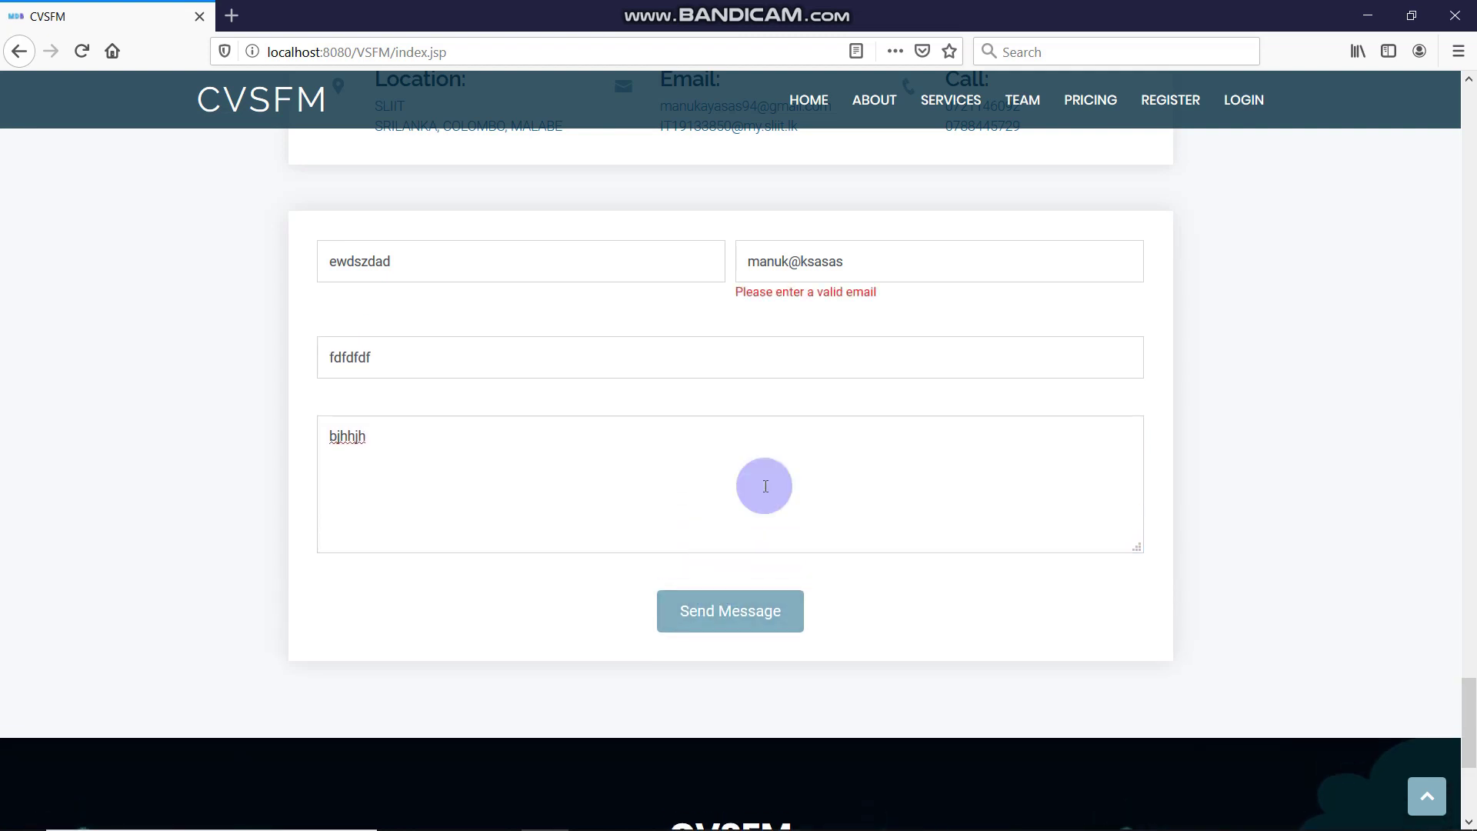
drag(850, 266, 764, 258)
click(858, 264)
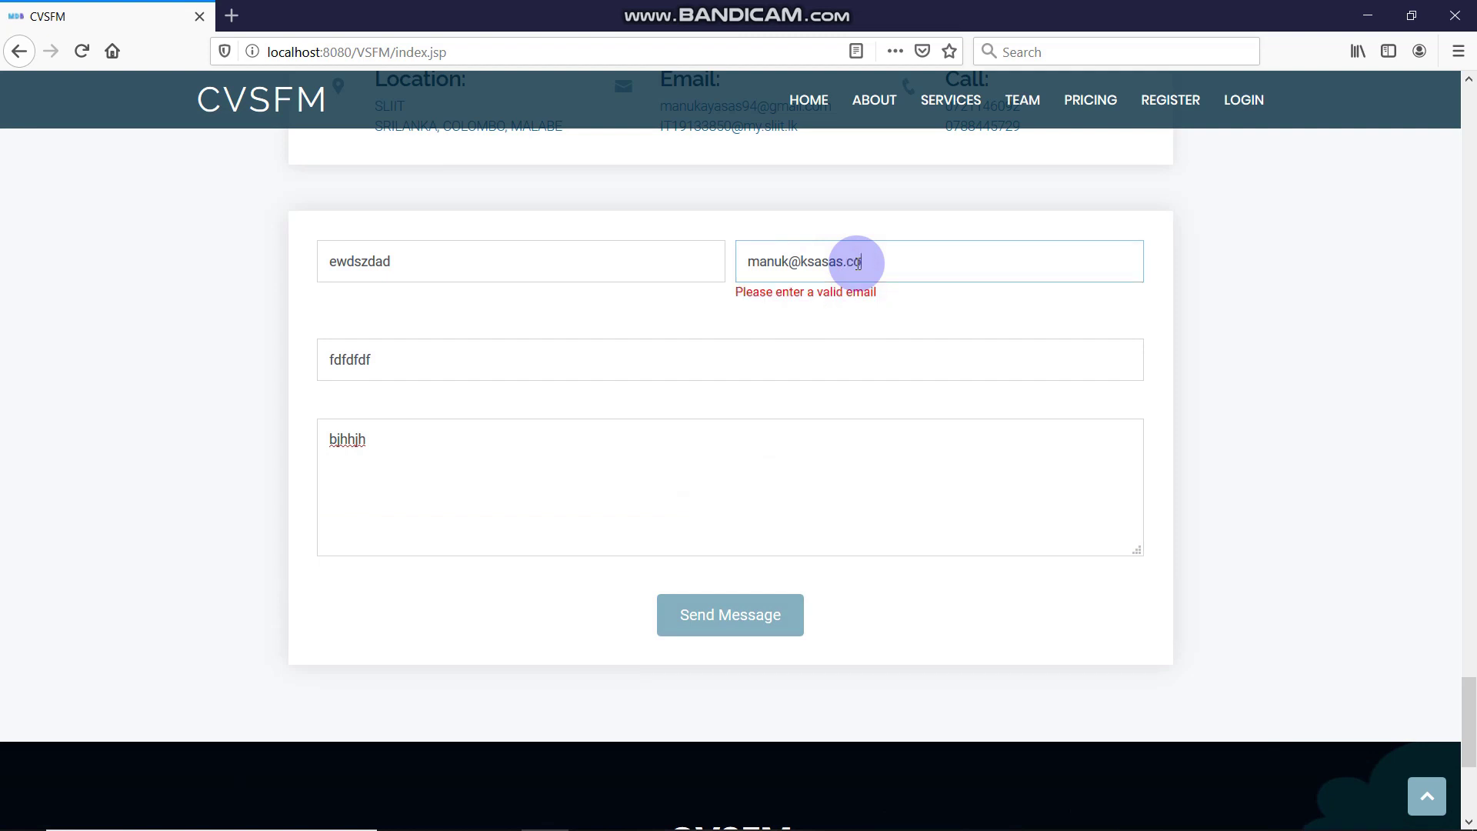
click(782, 625)
scroll(764, 482, up, 10)
scroll(758, 539, down, 8)
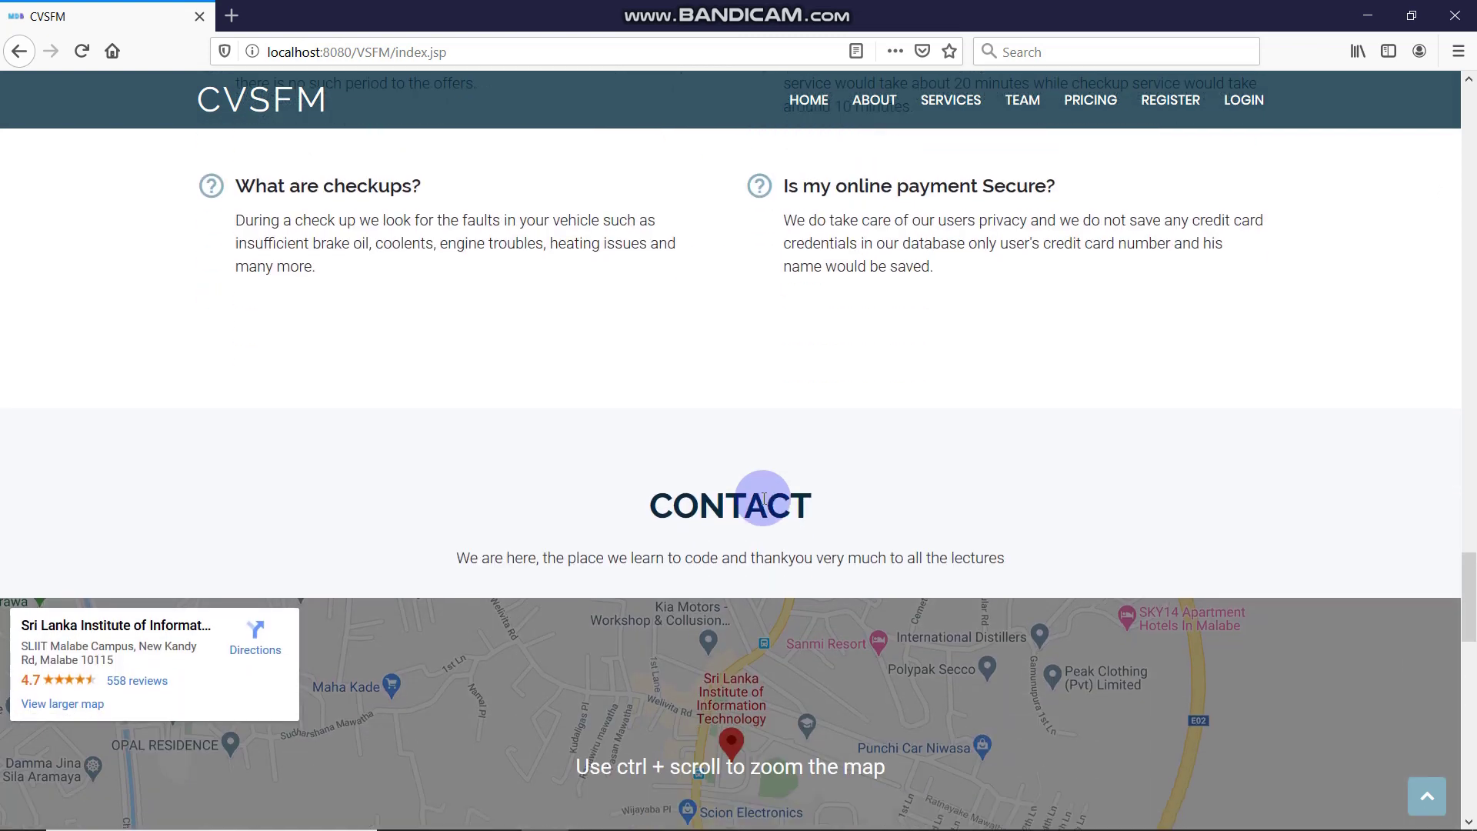
scroll(654, 511, up, 15)
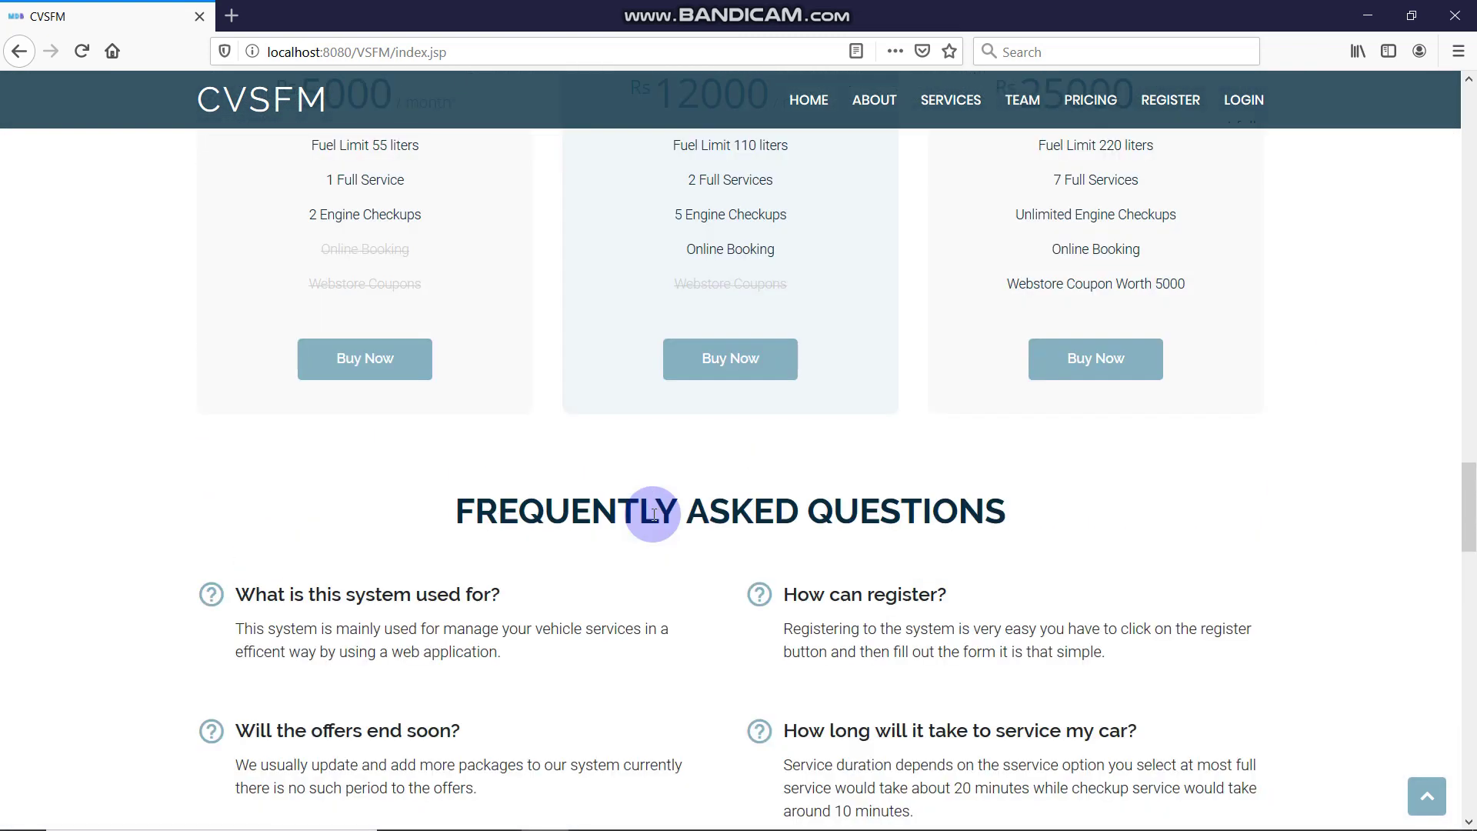
scroll(652, 514, down, 6)
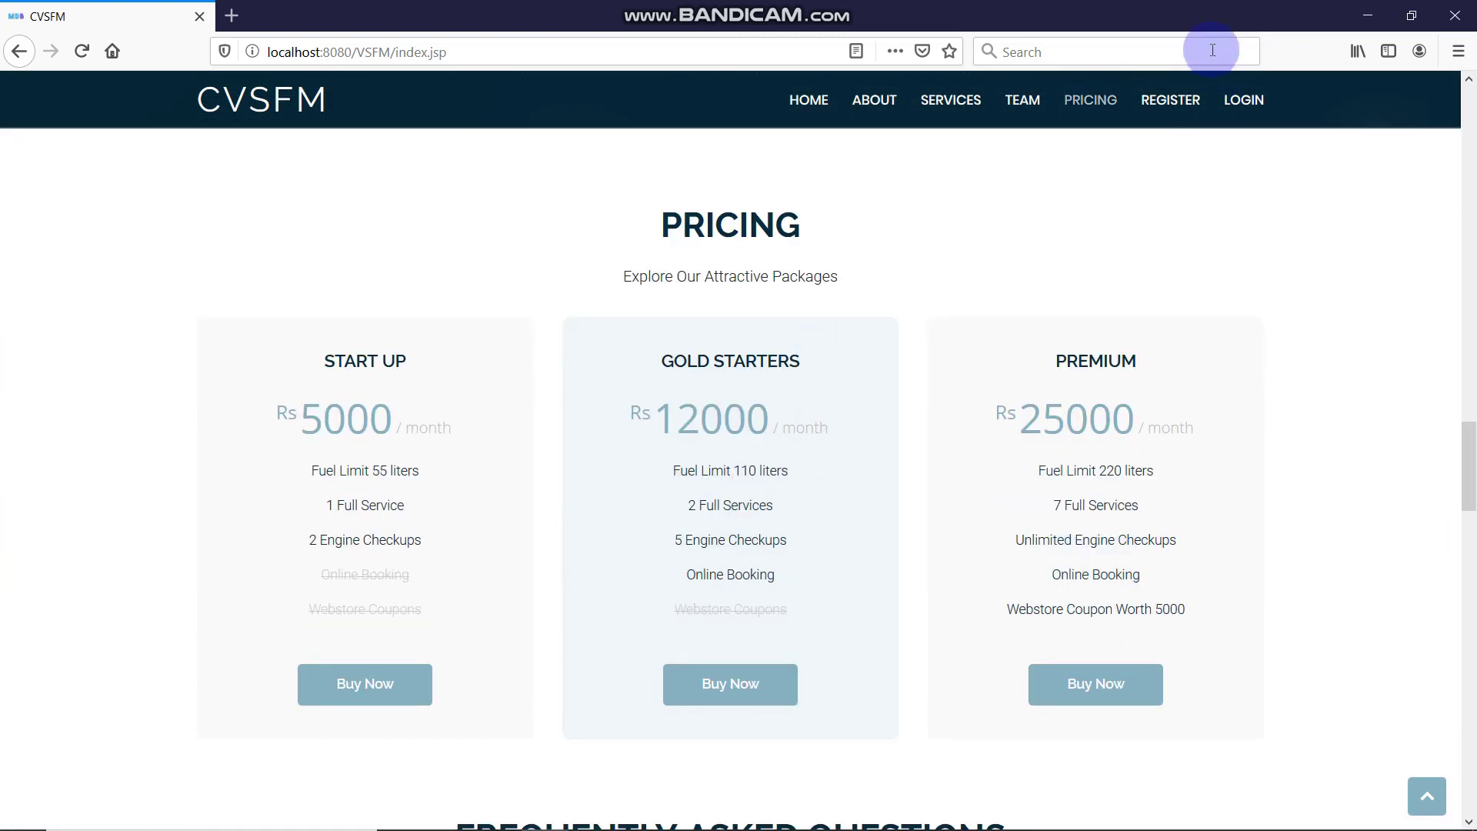
From the top of the page, register a new test user with a user name, email and password
click(1418, 809)
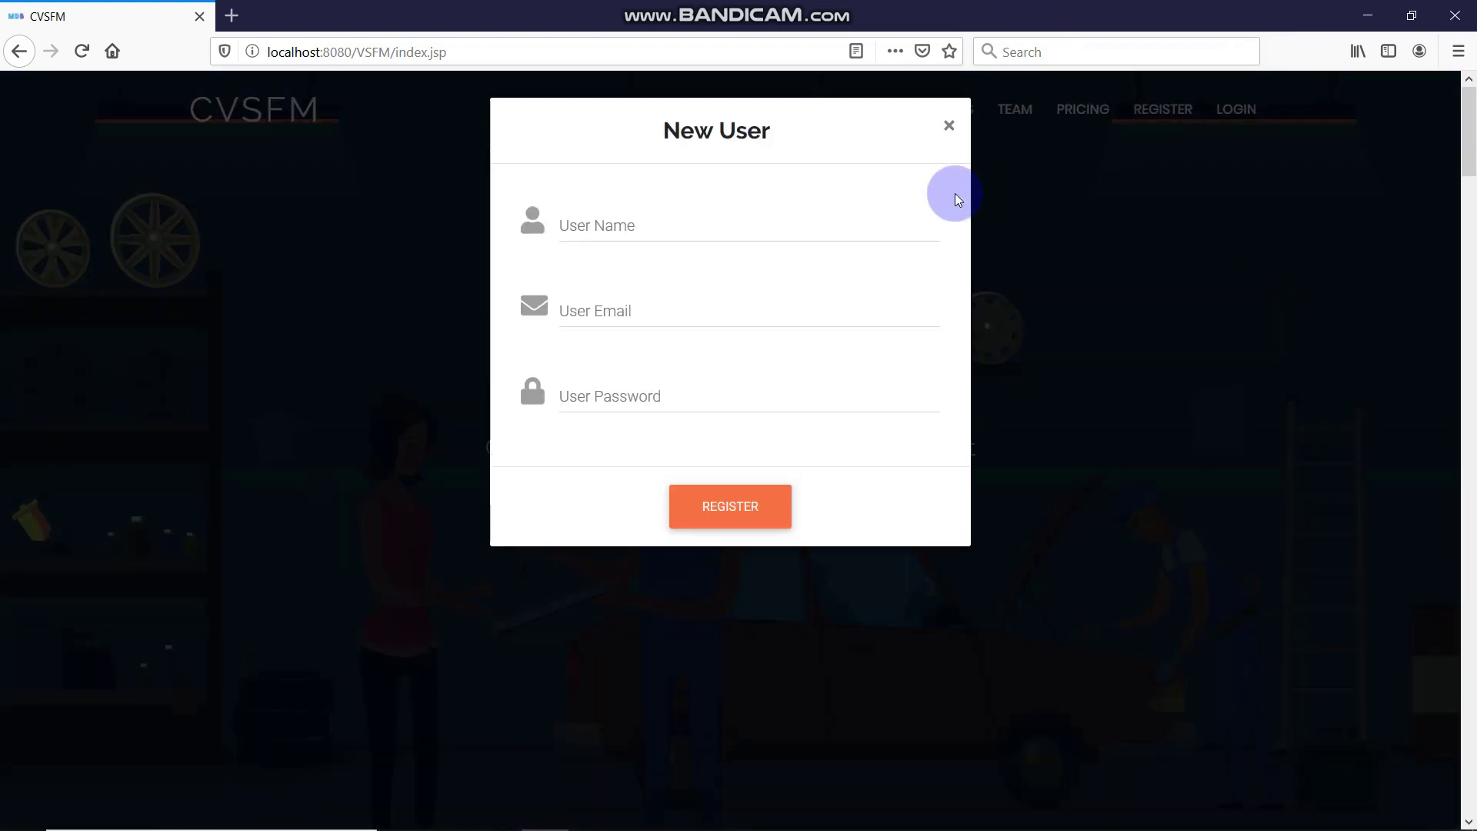
click(862, 221)
click(651, 232)
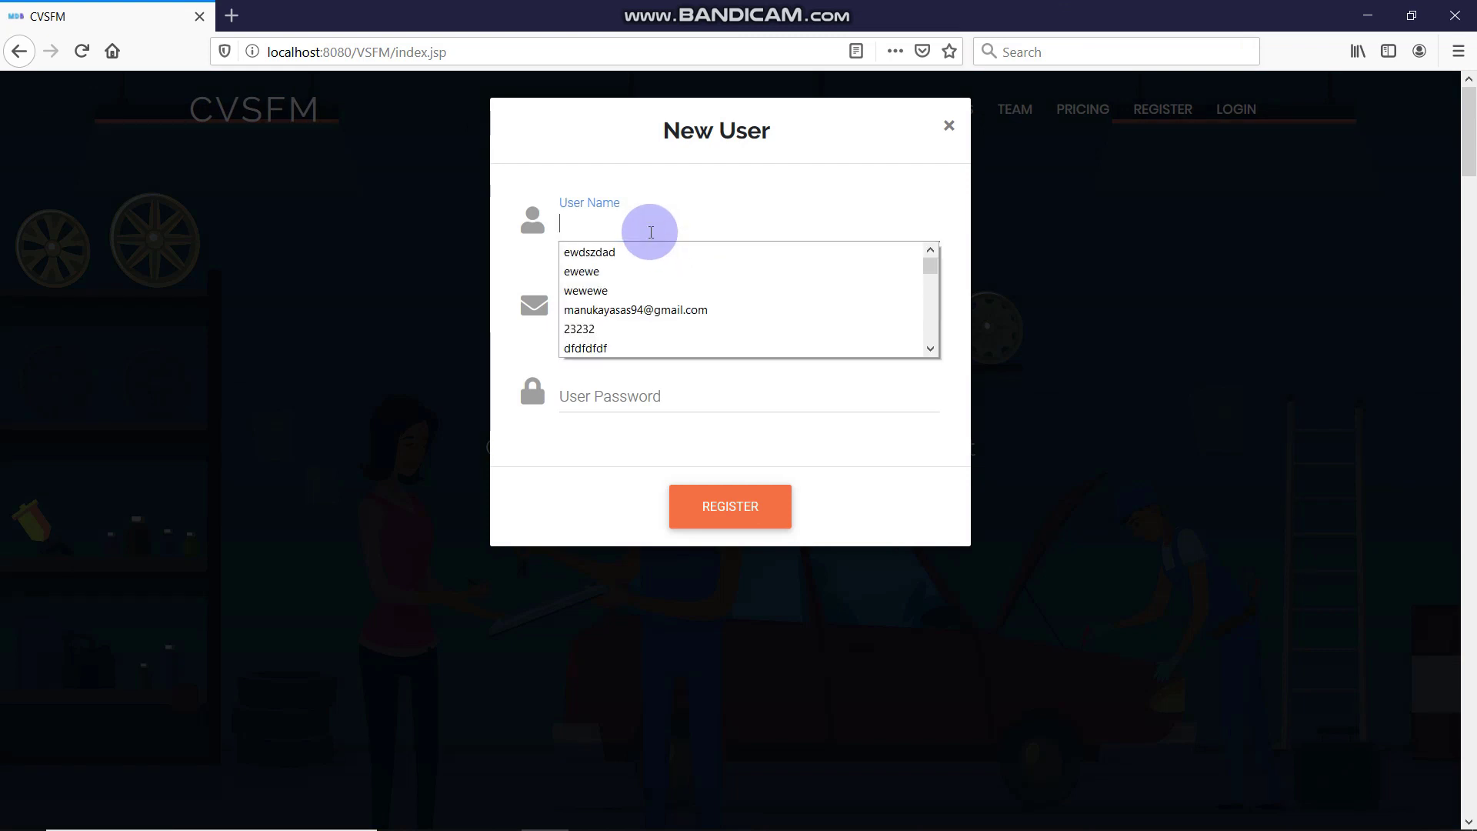
text(testtttt11111)
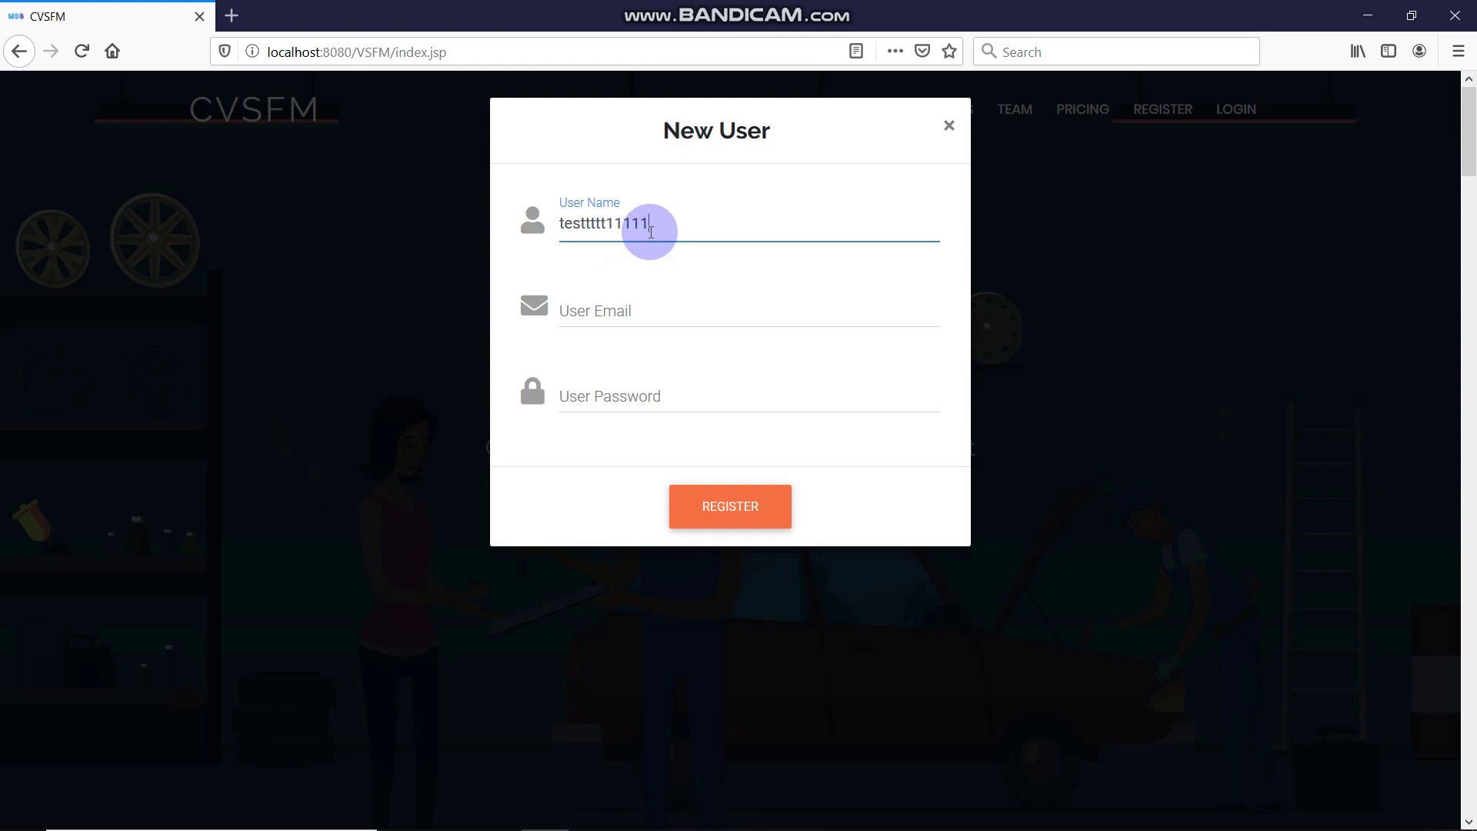
click(662, 320)
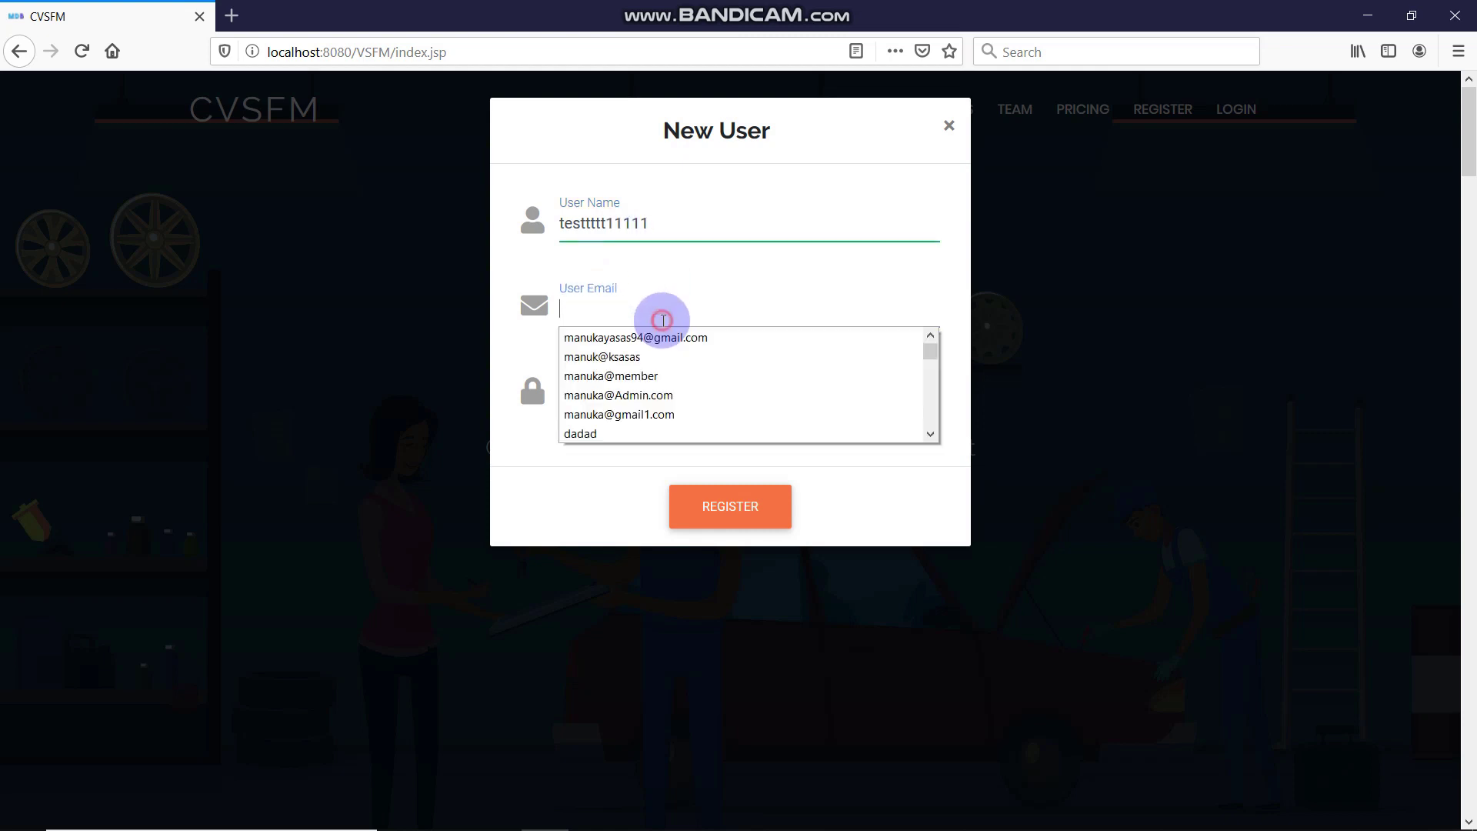
click(662, 288)
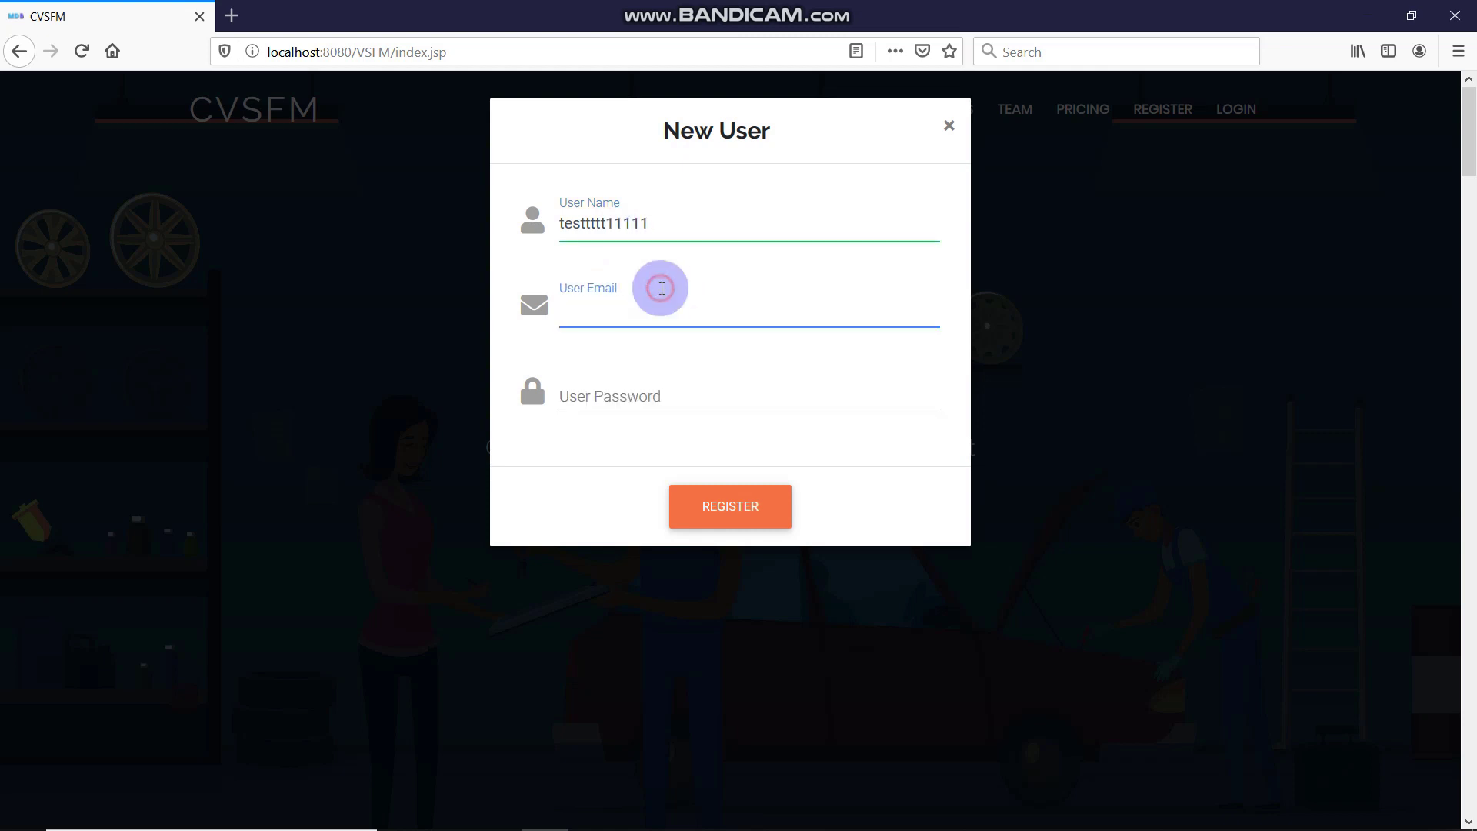
text(tesrrersdd@njkjh.comA)
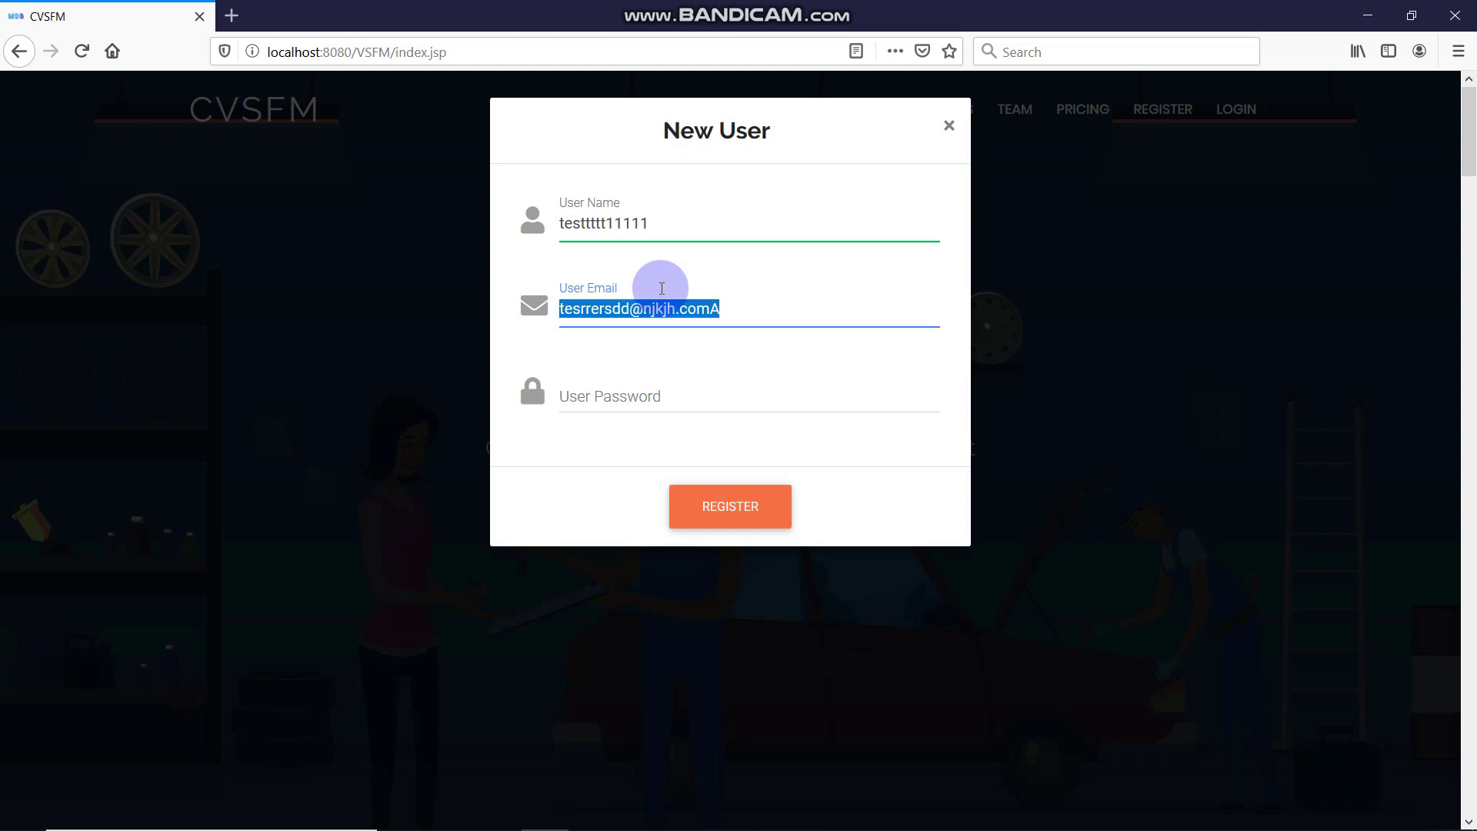
click(766, 393)
text(12)
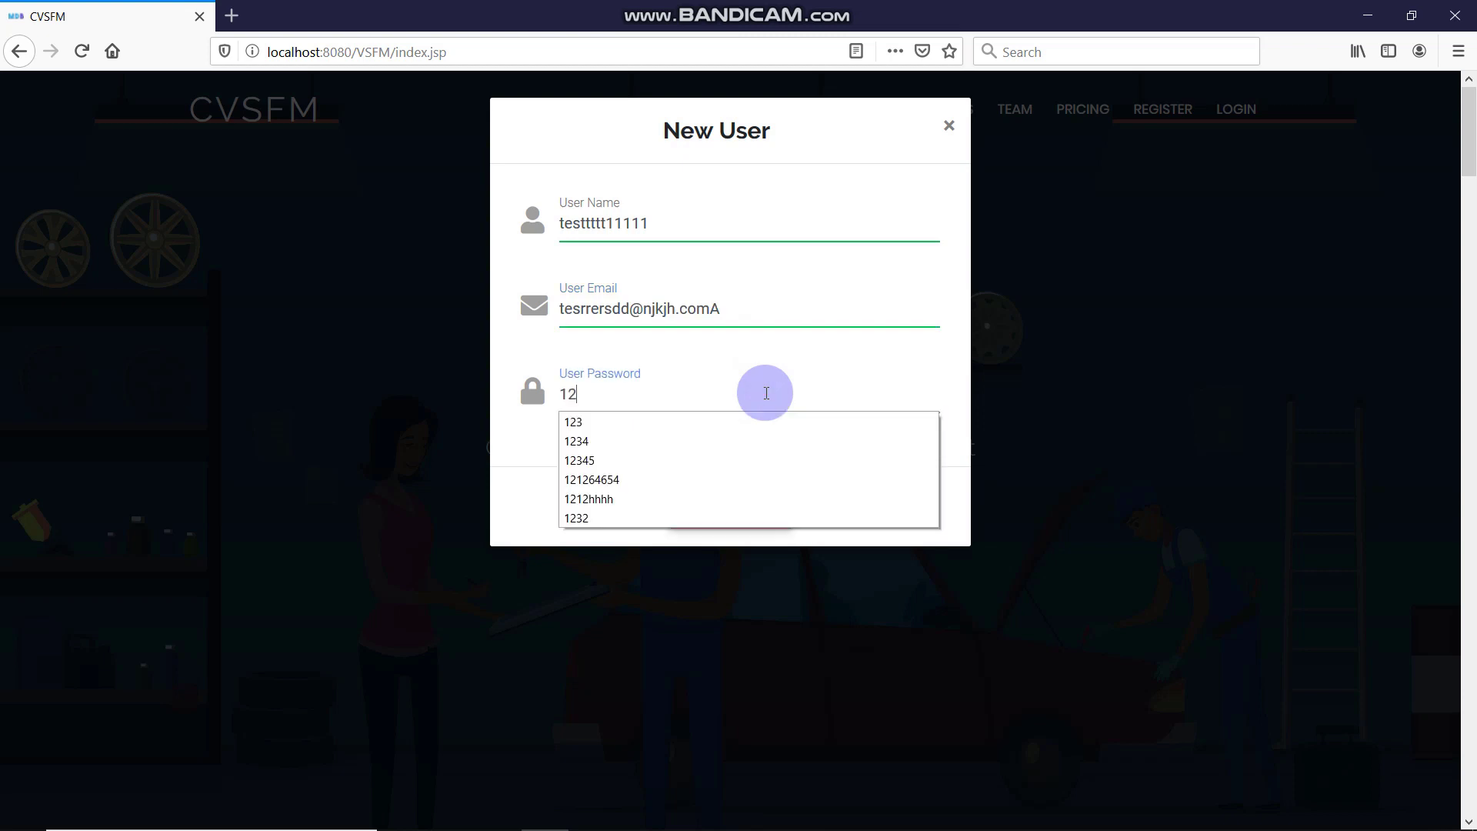
text(3)
key(Return)
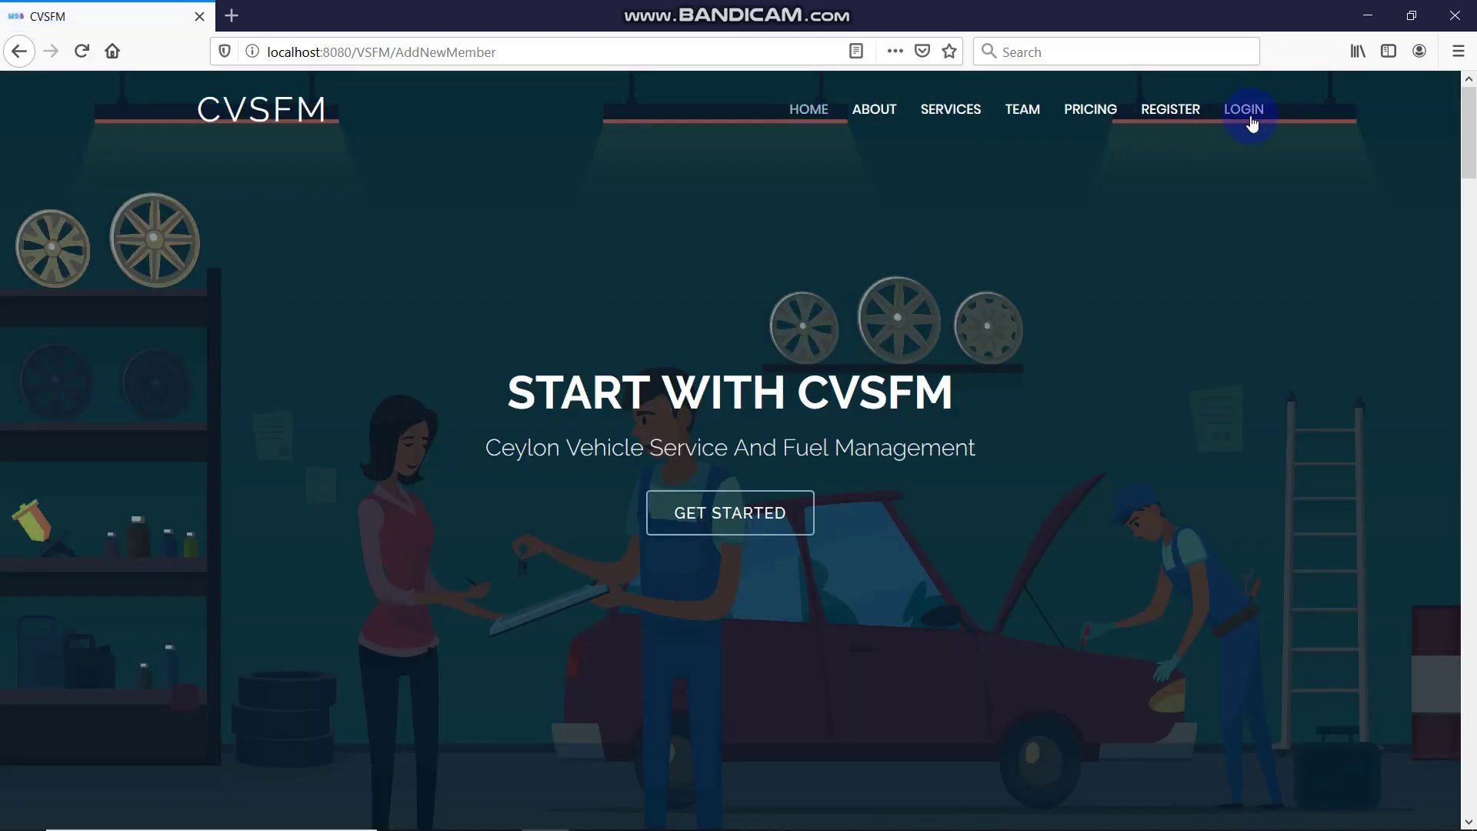
Log in with the new account's pasted email and password, declining Firefox's offer to save the login
click(1248, 114)
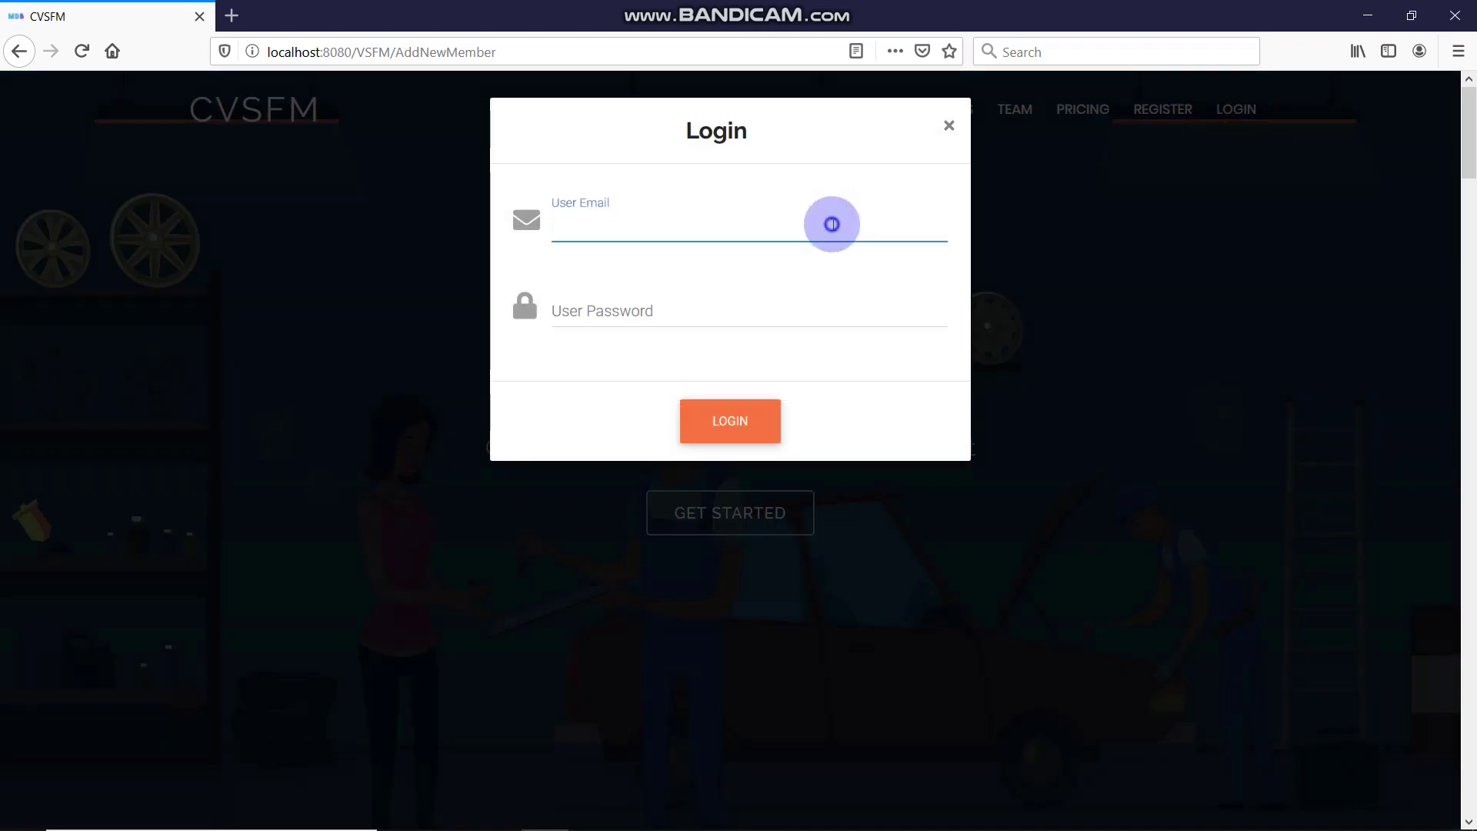
right_click(836, 223)
click(898, 298)
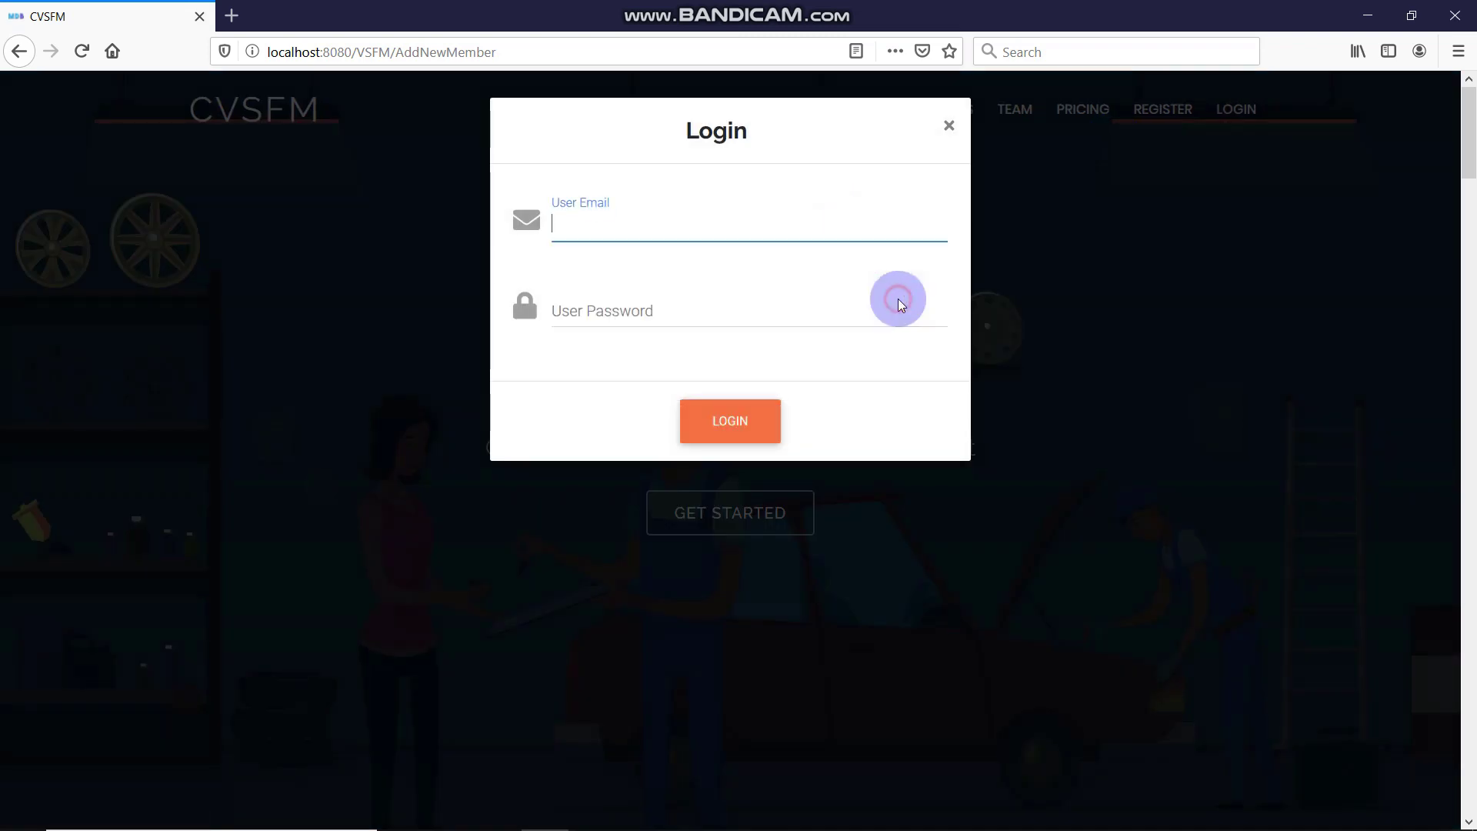
right_click(826, 239)
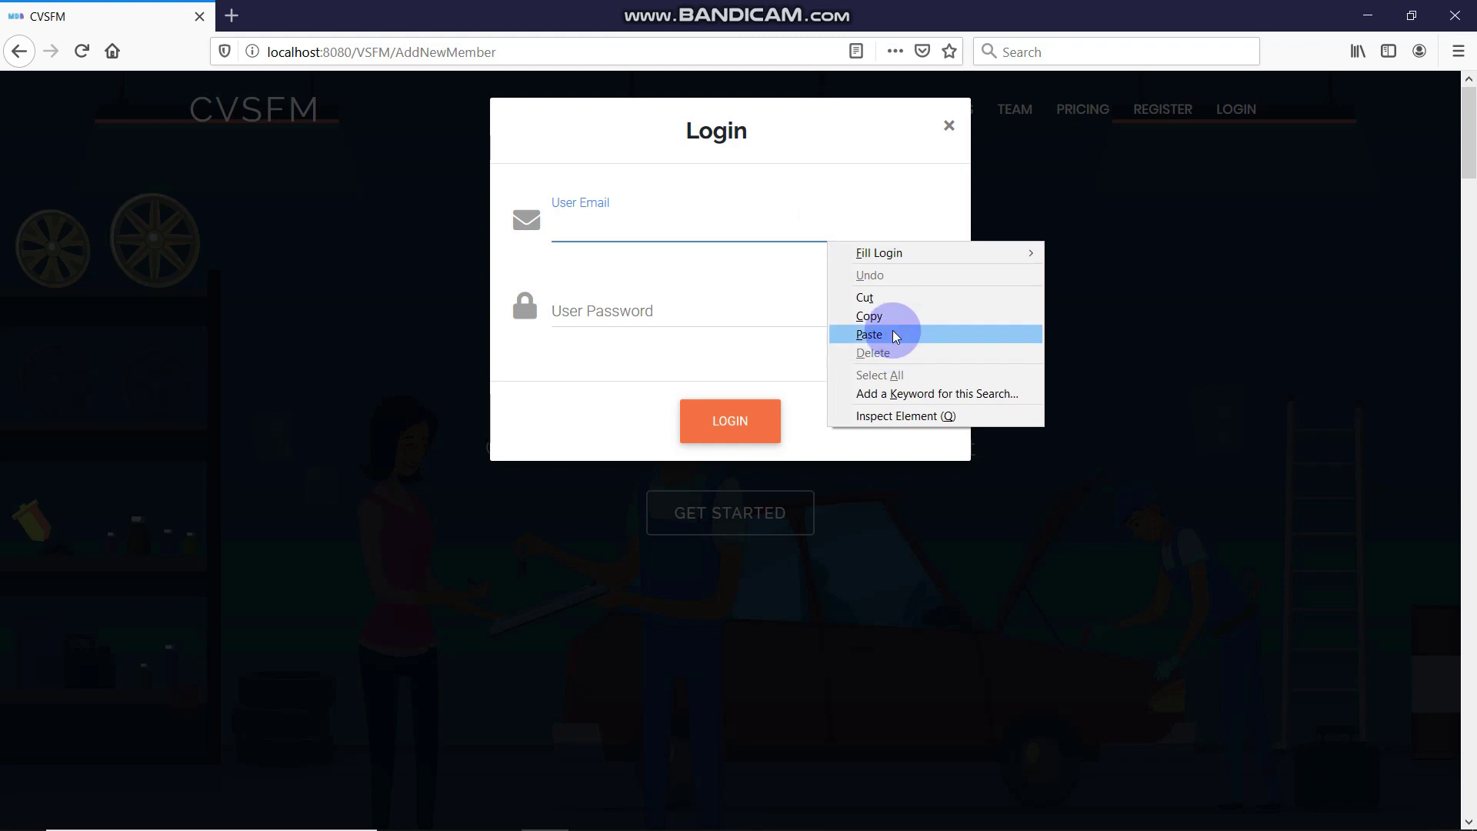
click(892, 330)
click(825, 326)
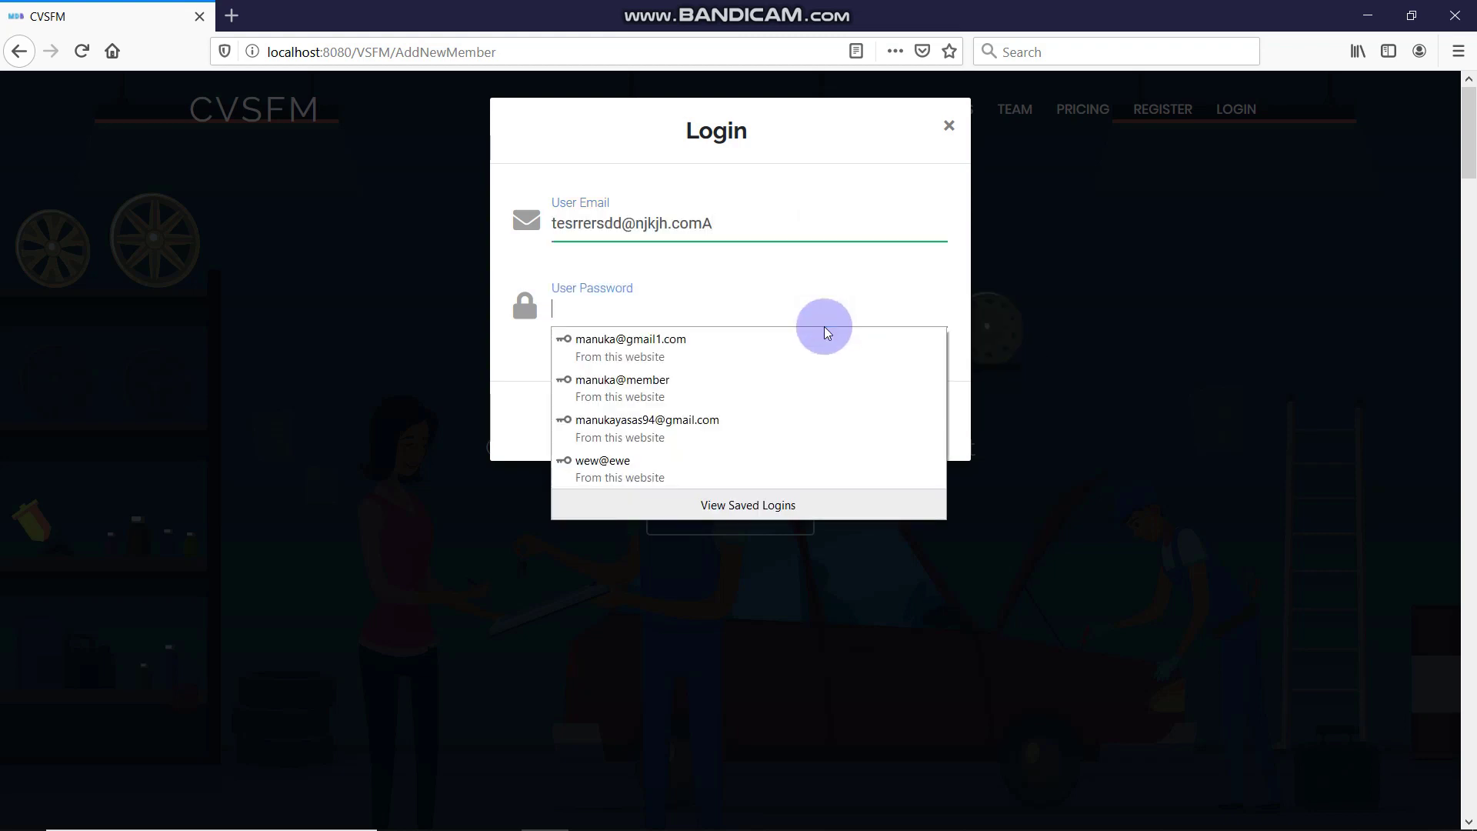
text(123)
key(Return)
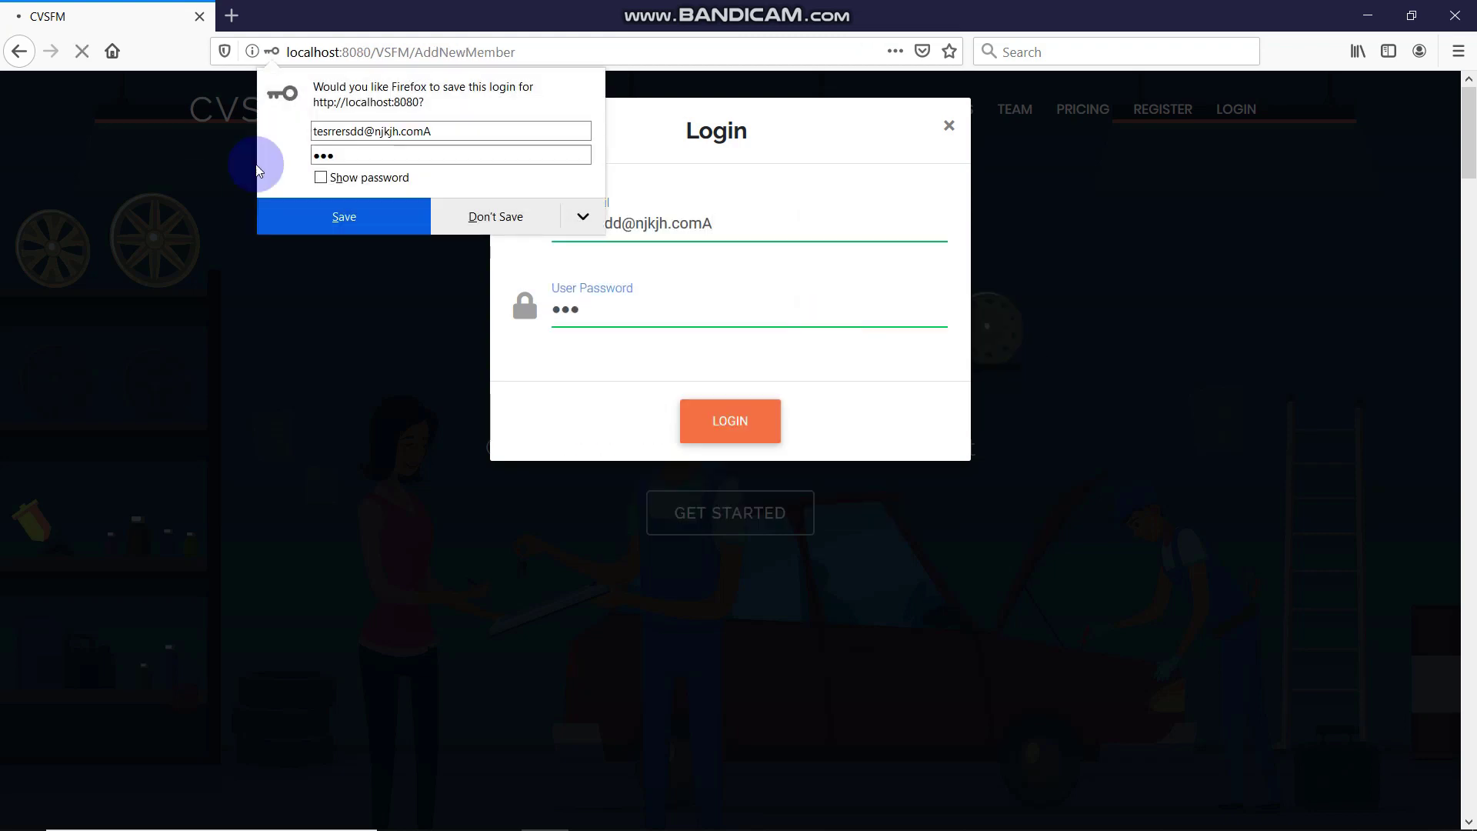
click(471, 210)
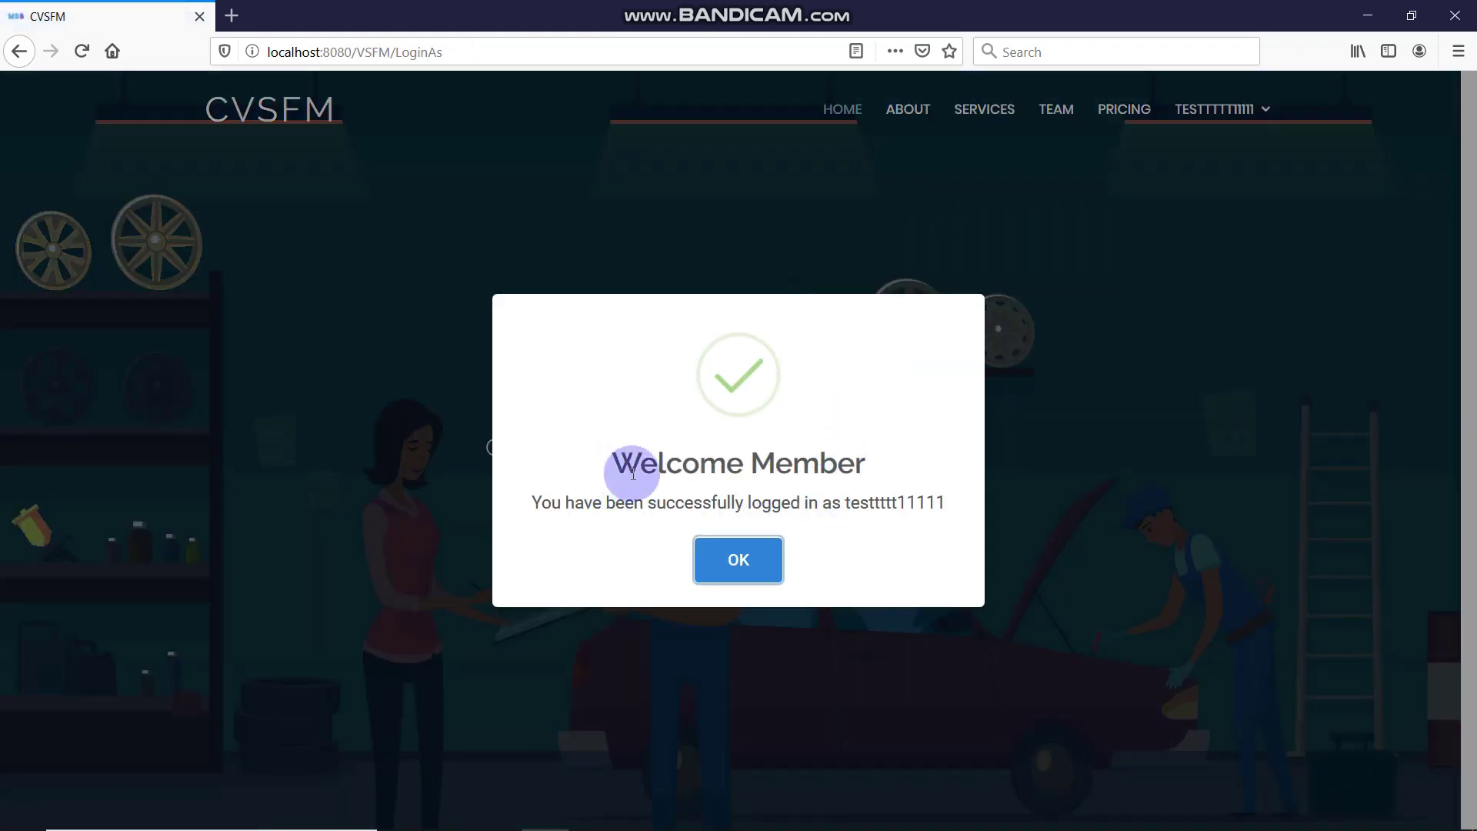
Dismiss the welcome confirmation and jump to the Pricing and Services sections
drag(633, 473, 859, 505)
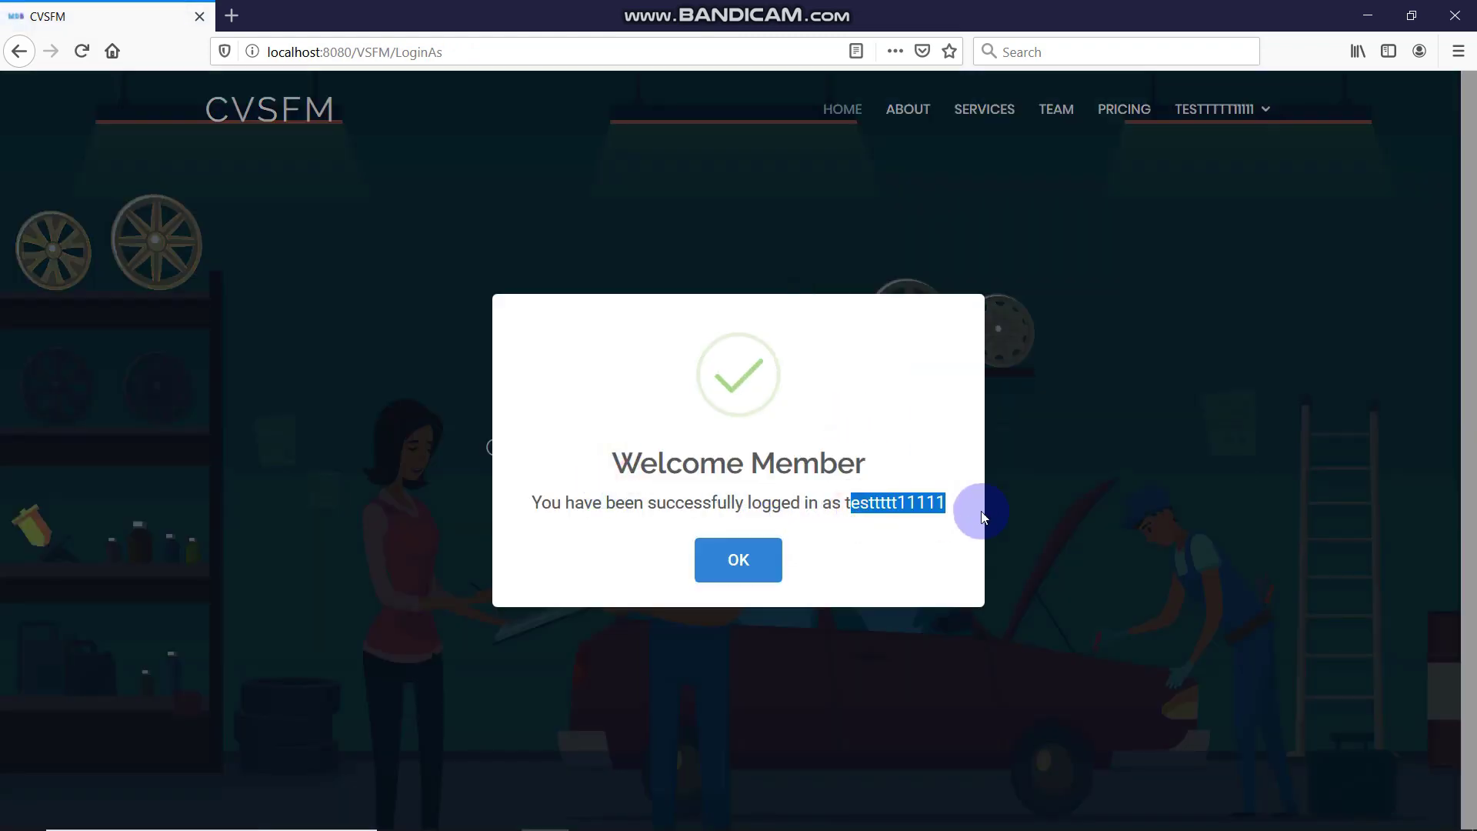
click(932, 512)
click(754, 559)
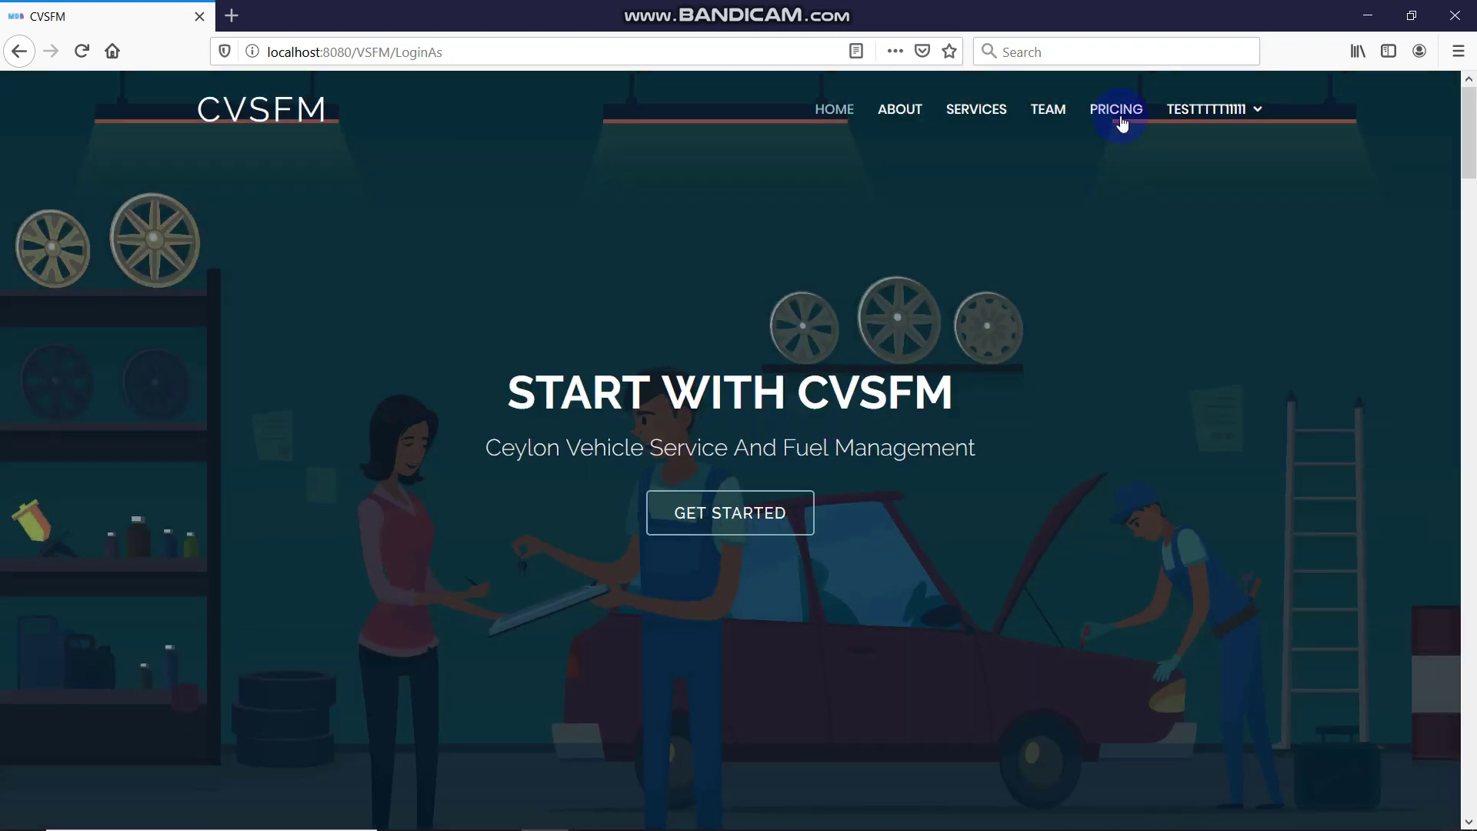
click(1123, 120)
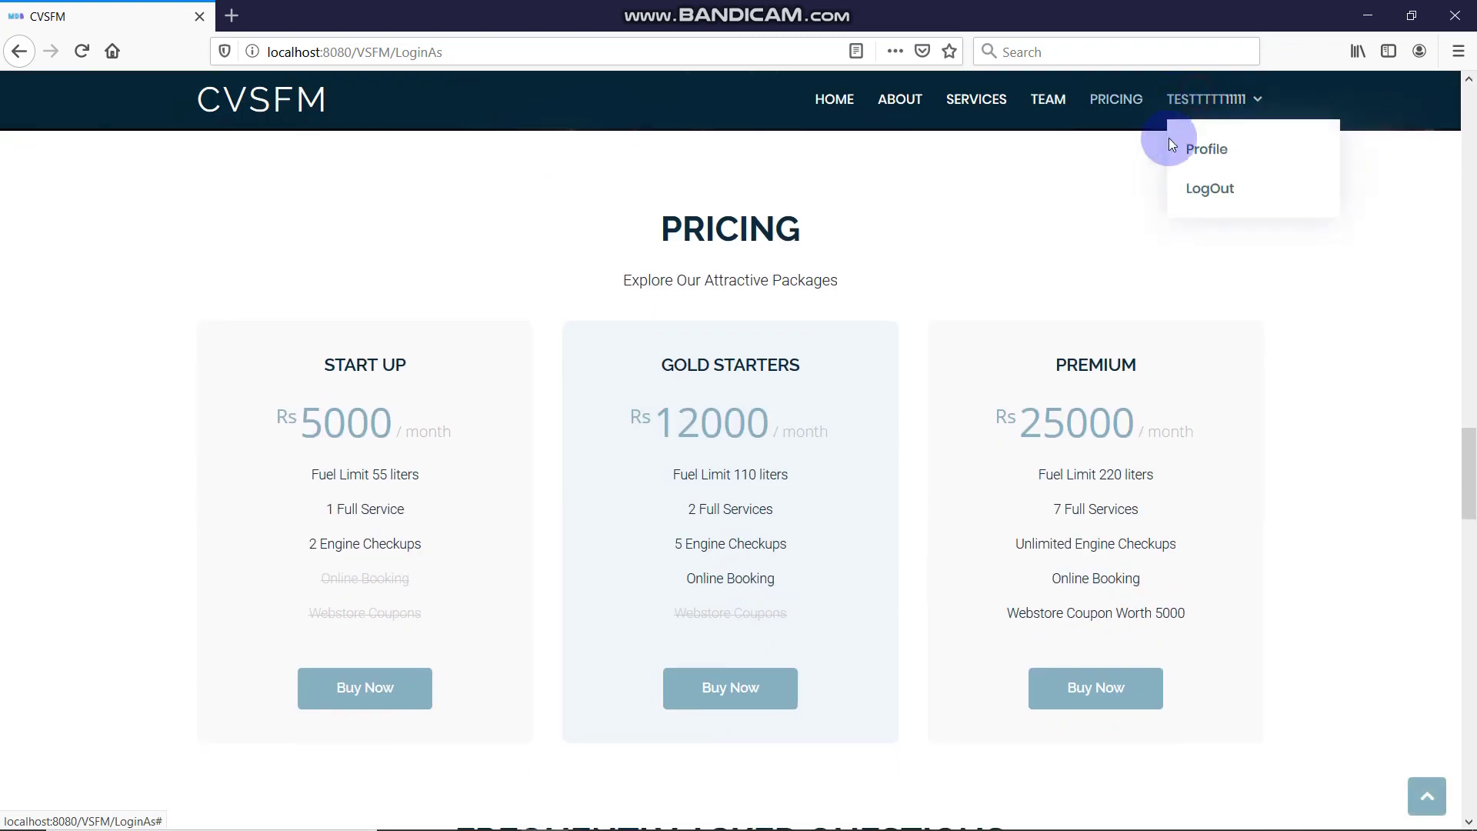
click(994, 112)
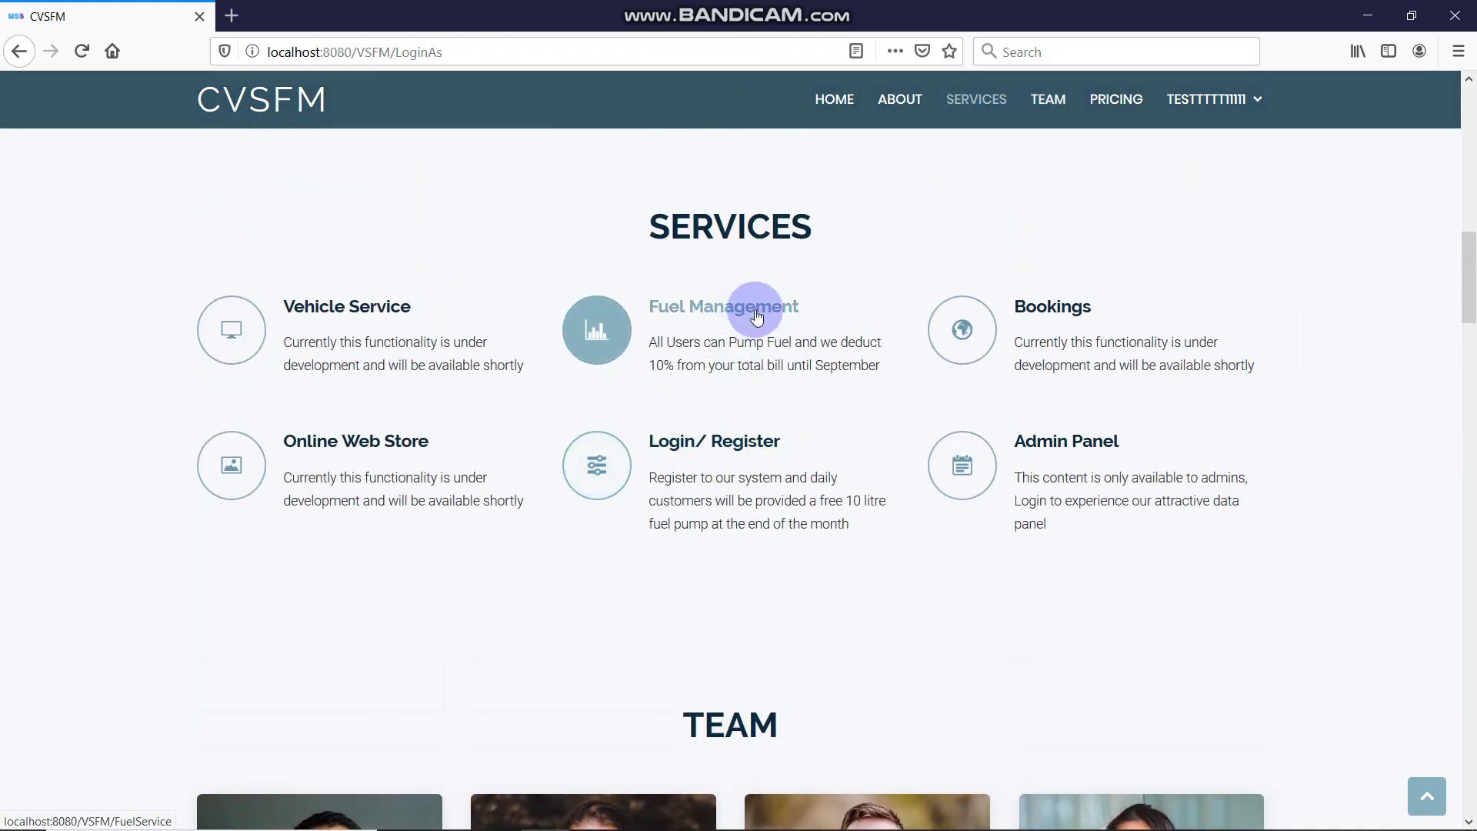
Back at the pricing packages, try buying PREMIUM and dismiss the under-development notice
click(1205, 100)
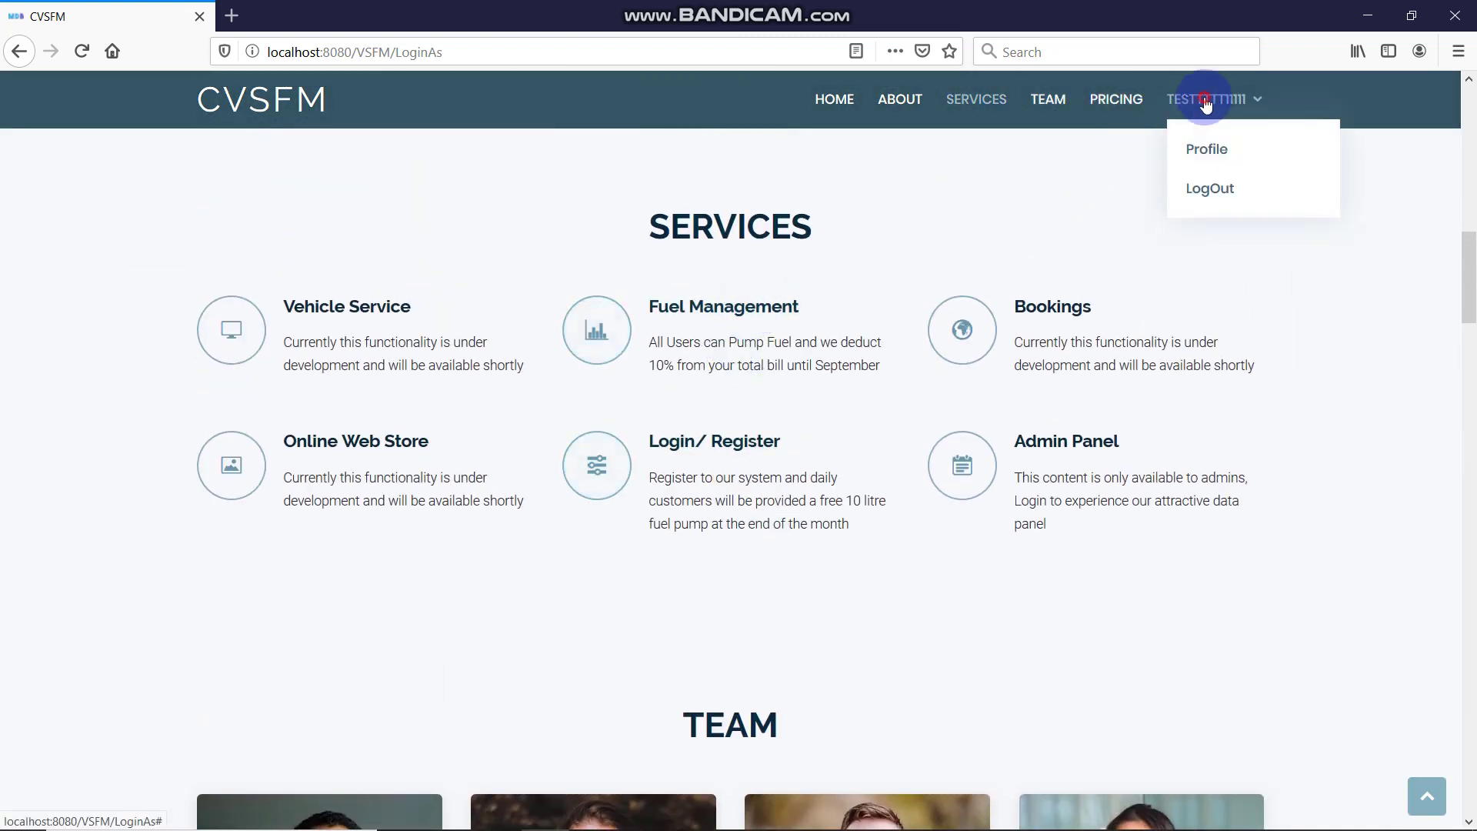
click(1112, 100)
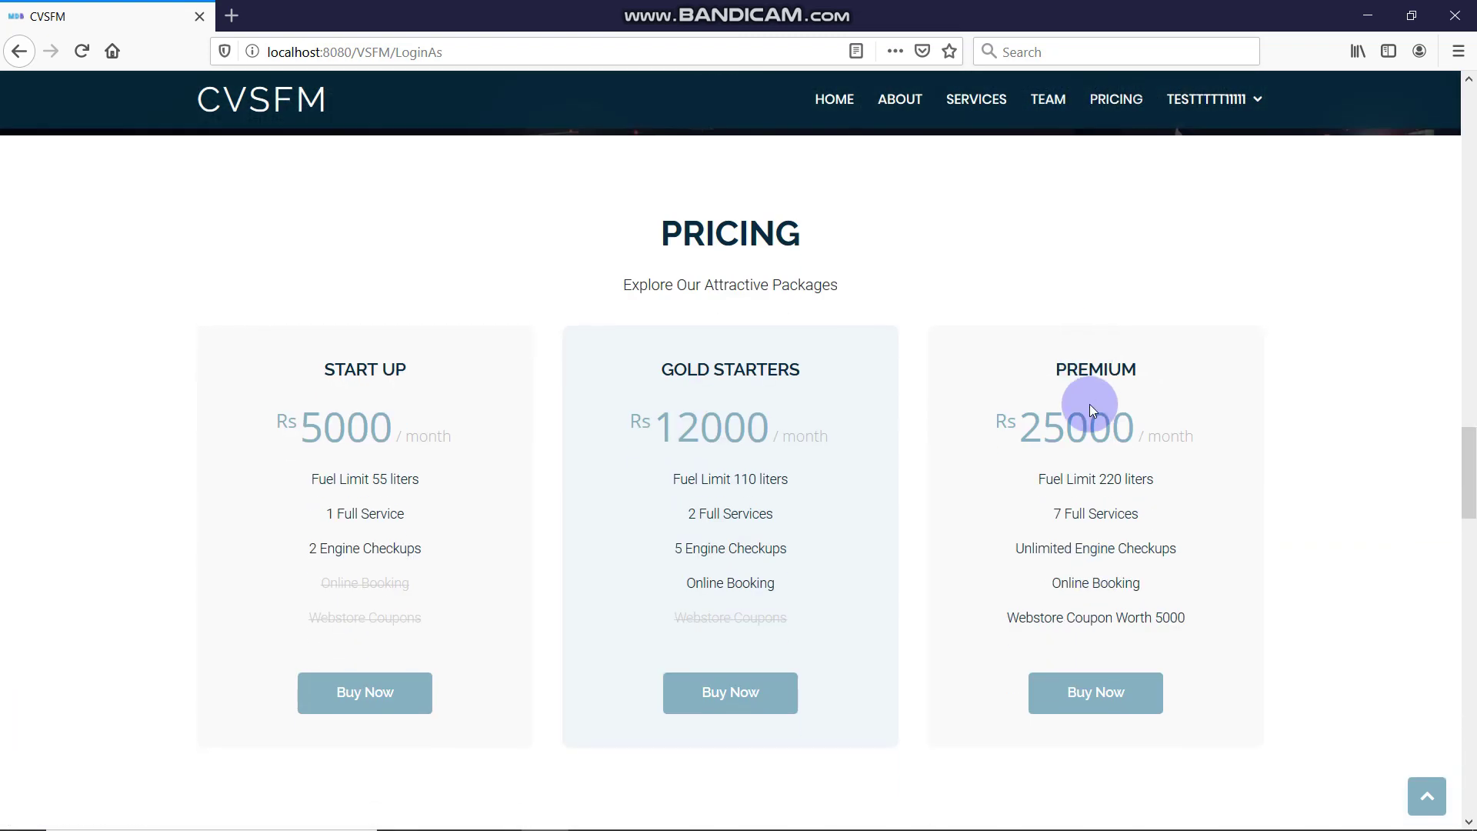
click(1108, 689)
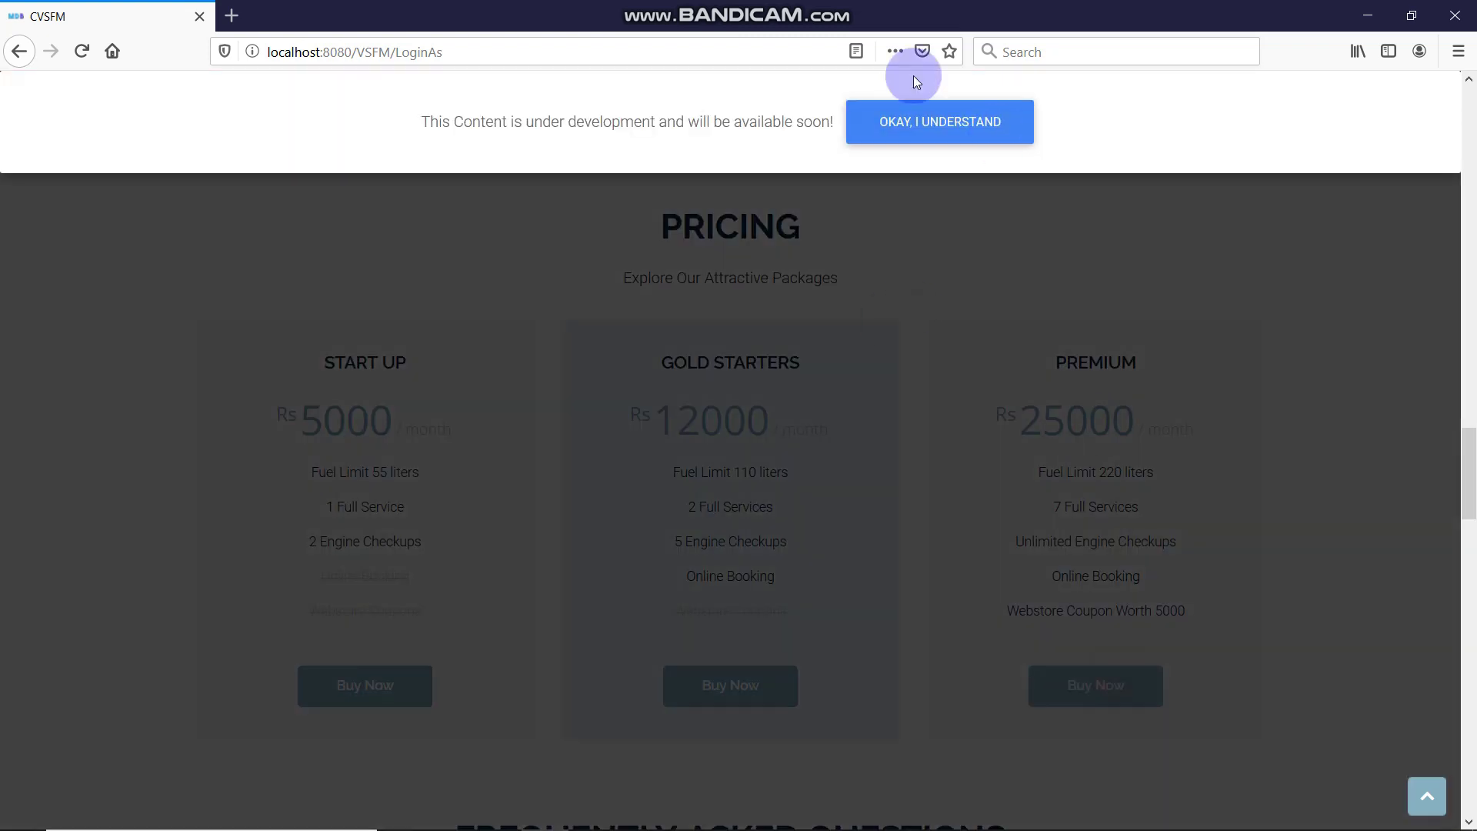
click(964, 142)
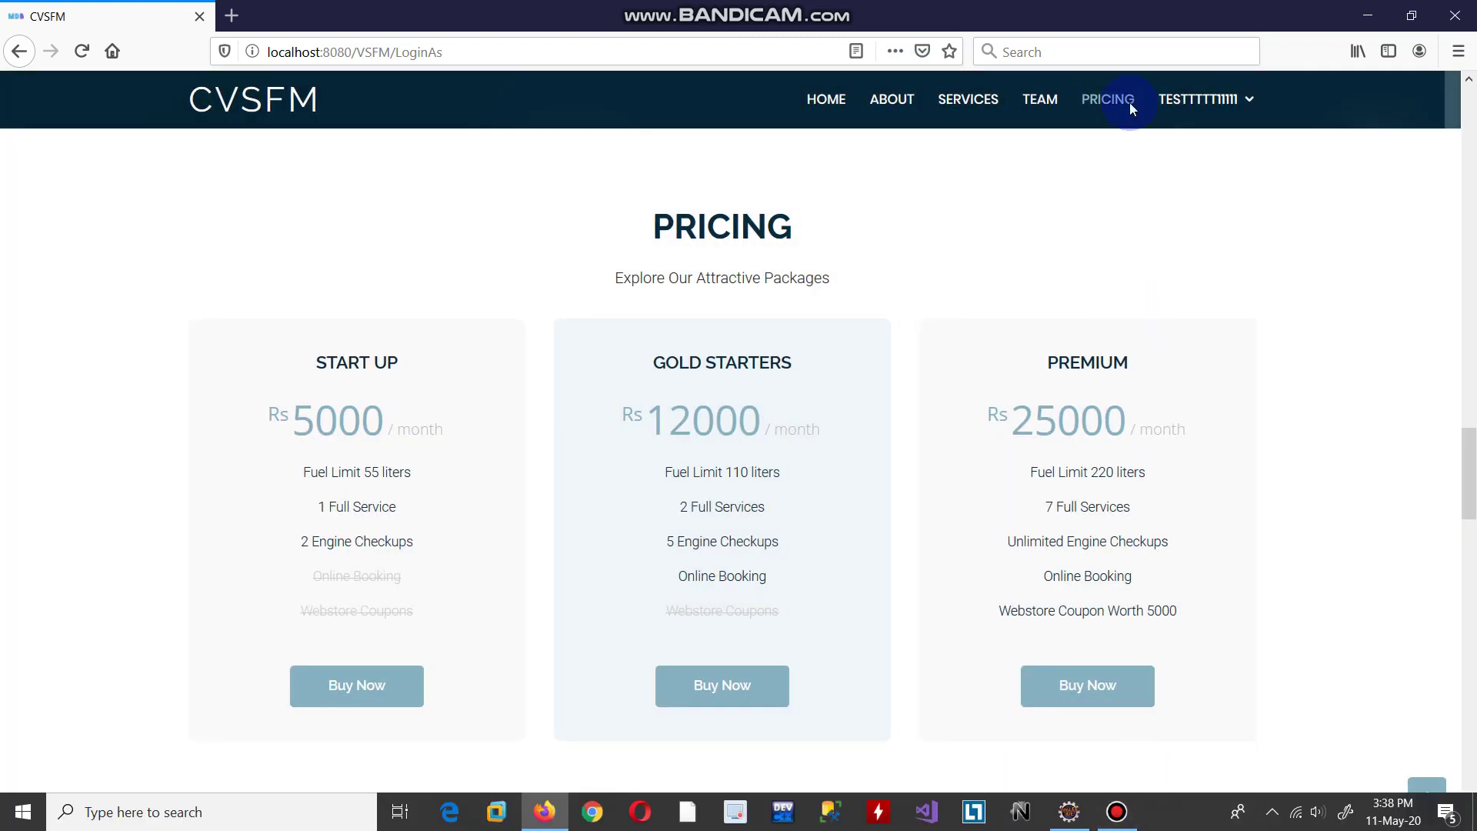
Log out of the member account and bring up the empty Login form
click(1200, 99)
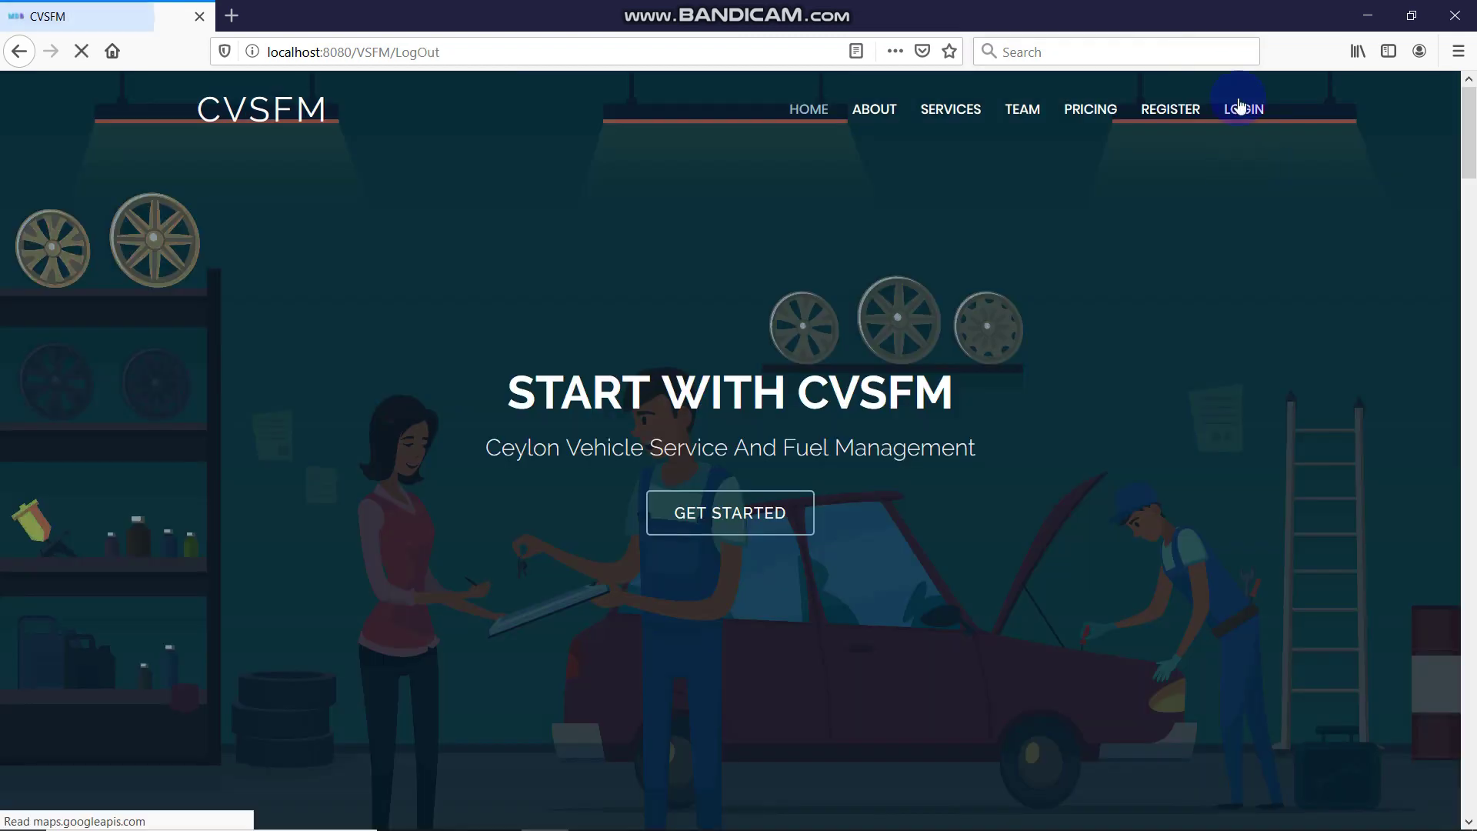
click(1237, 109)
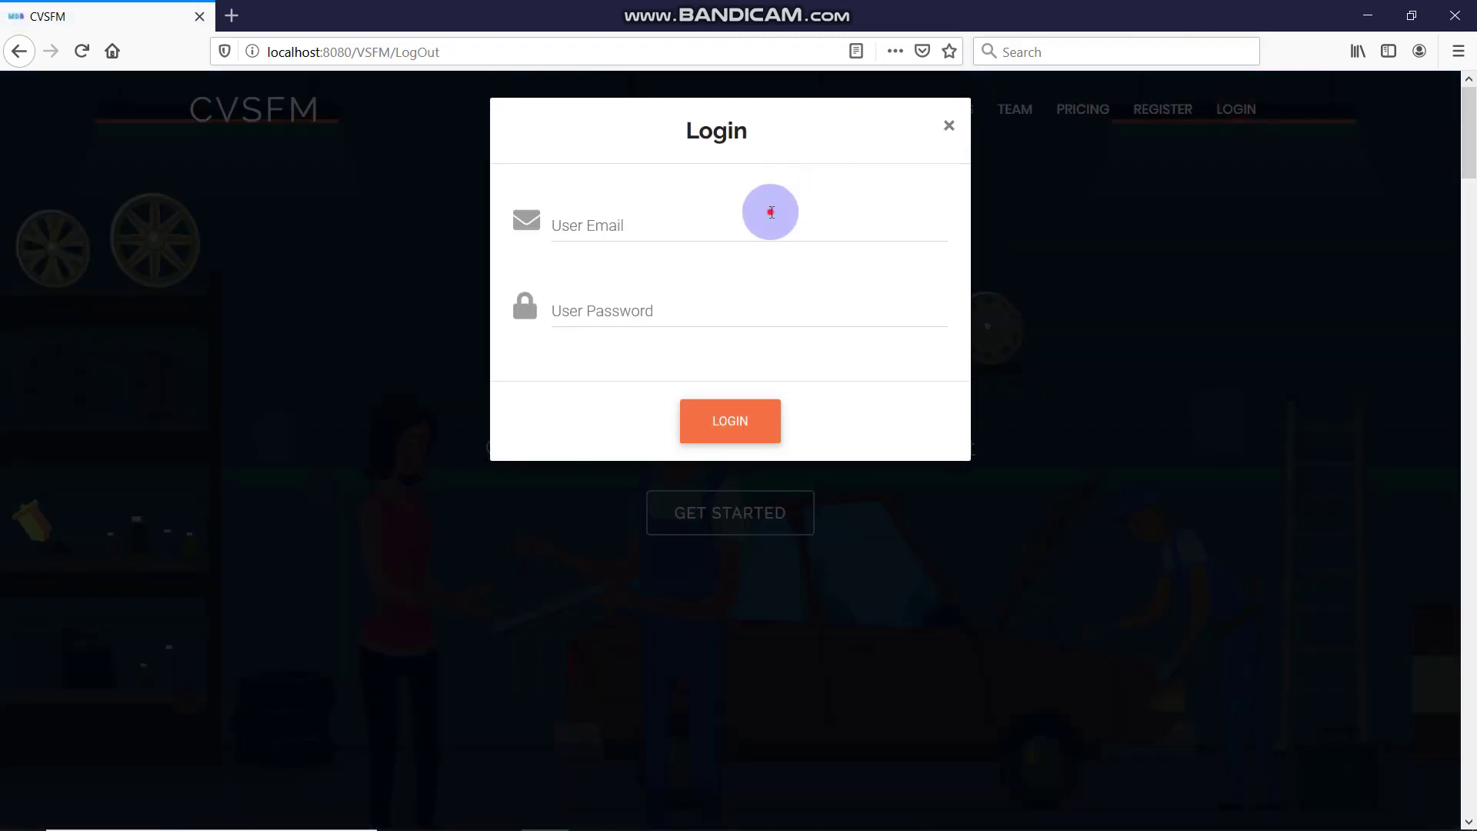
click(771, 212)
Log in with the admin's saved login details and dismiss the welcome confirmation
click(716, 210)
click(716, 213)
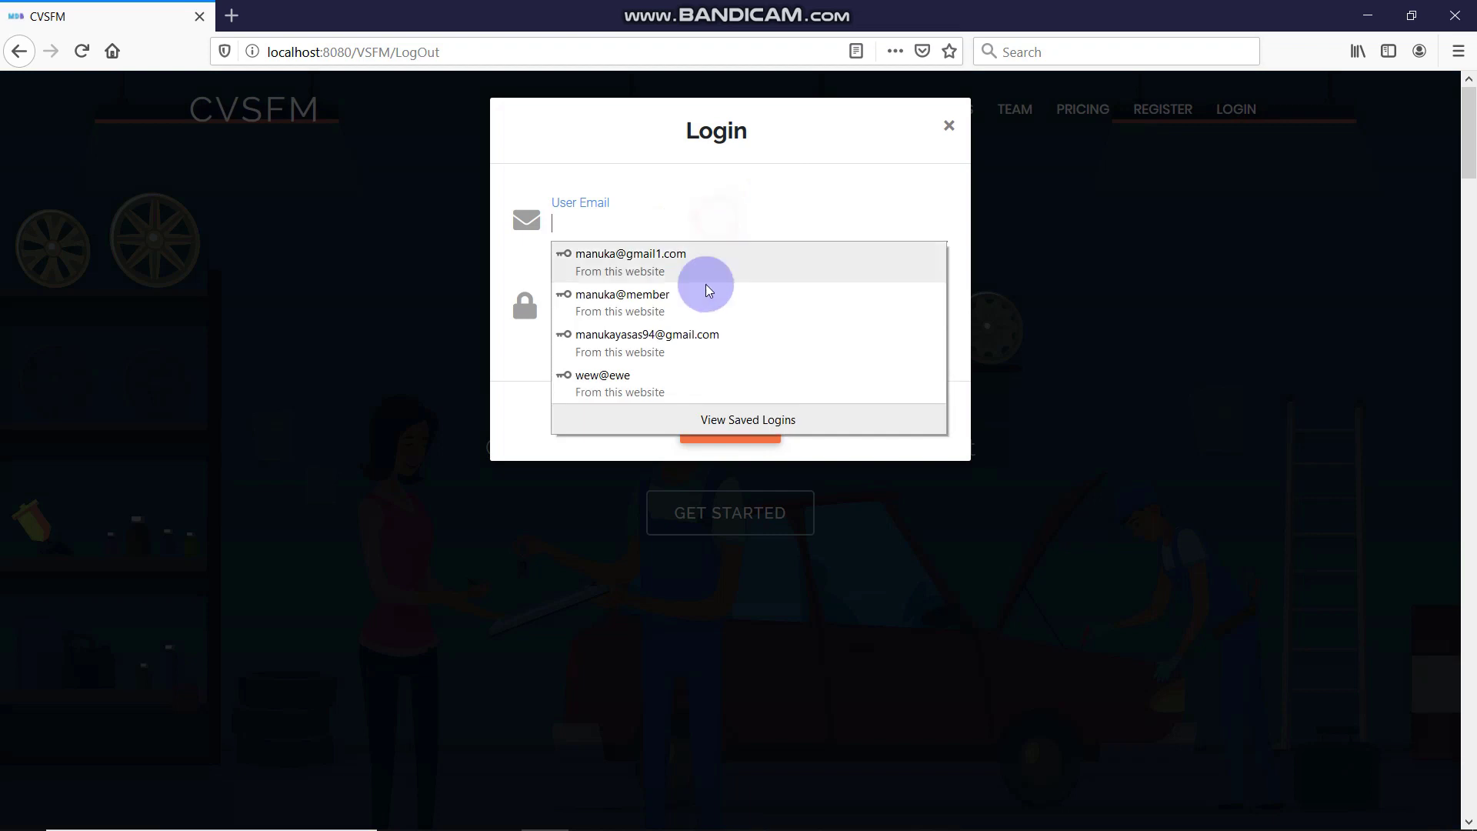
click(725, 339)
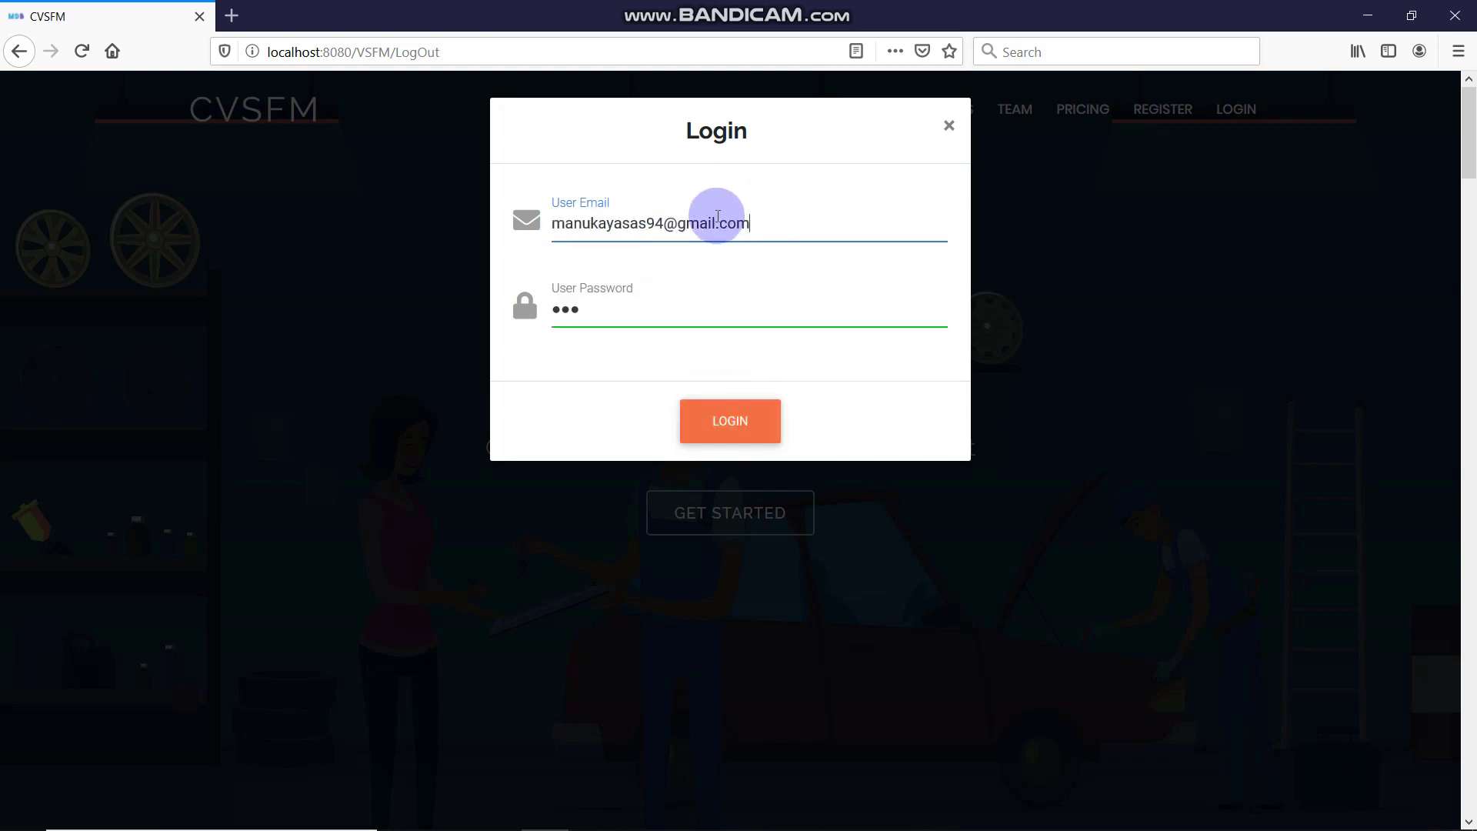
click(785, 231)
click(770, 423)
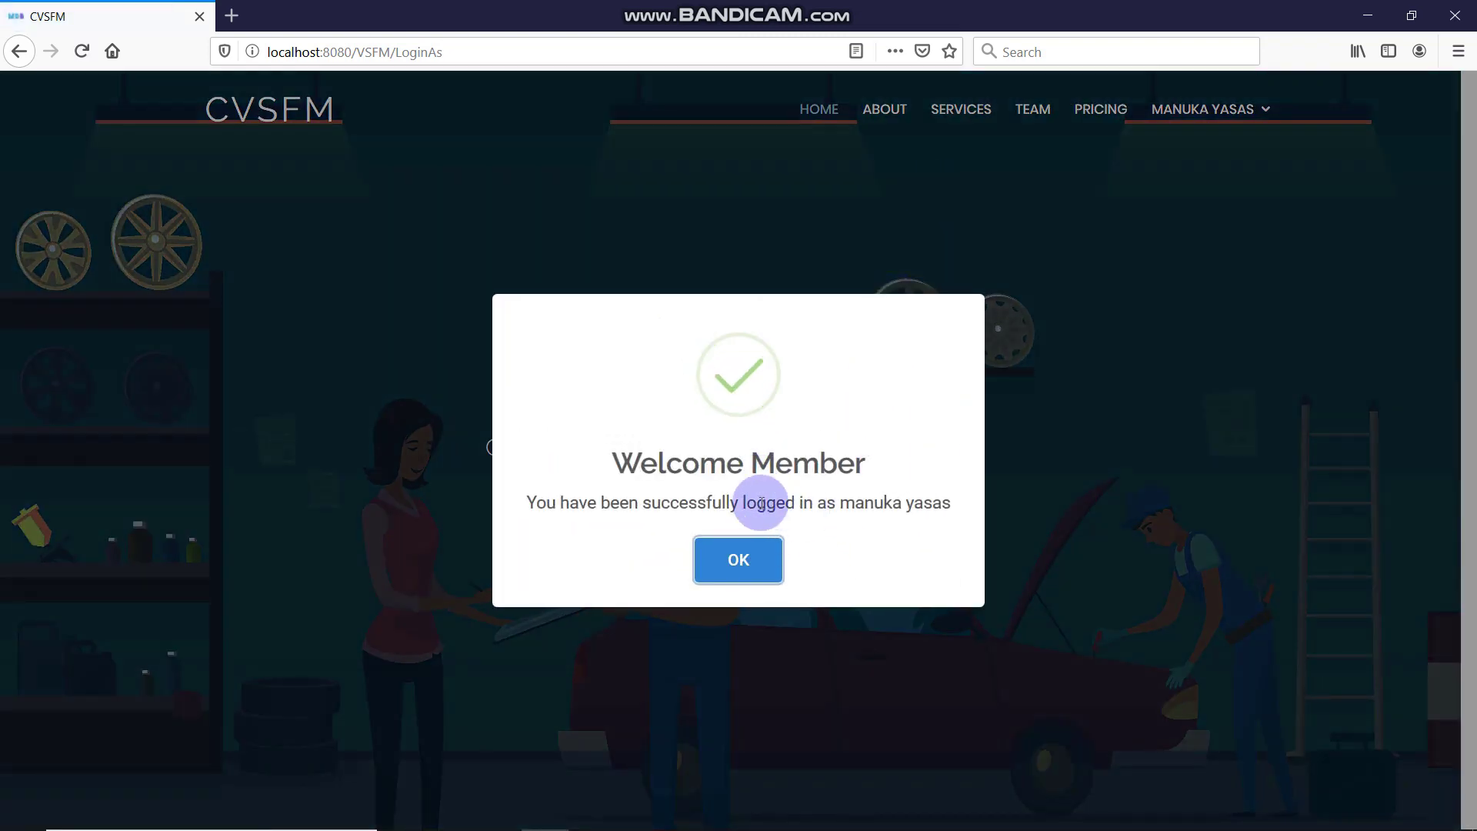
click(770, 561)
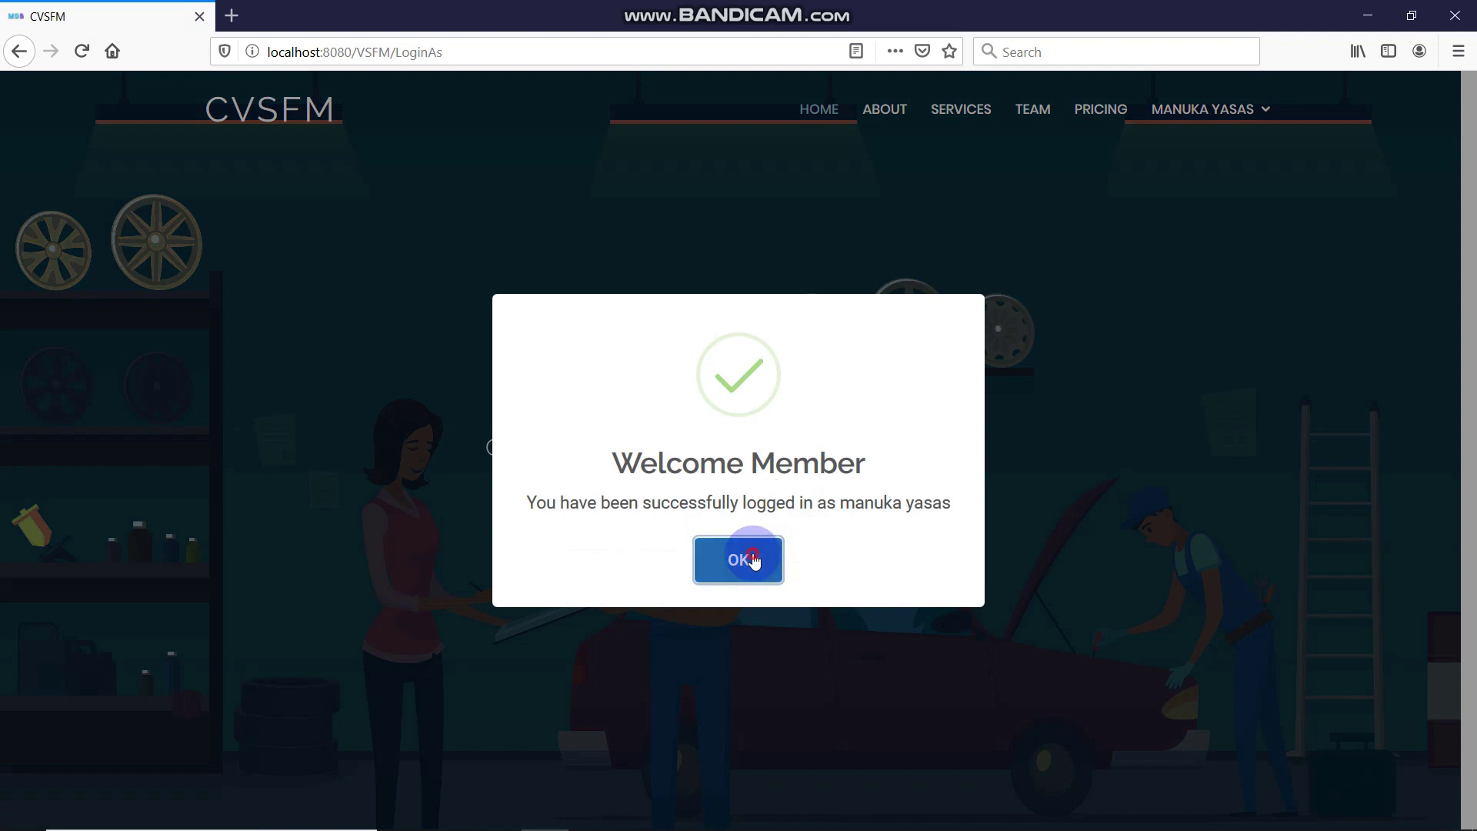
click(753, 559)
Log out and log back in with the saved admin login, choosing Don't Update
click(1216, 114)
click(1195, 207)
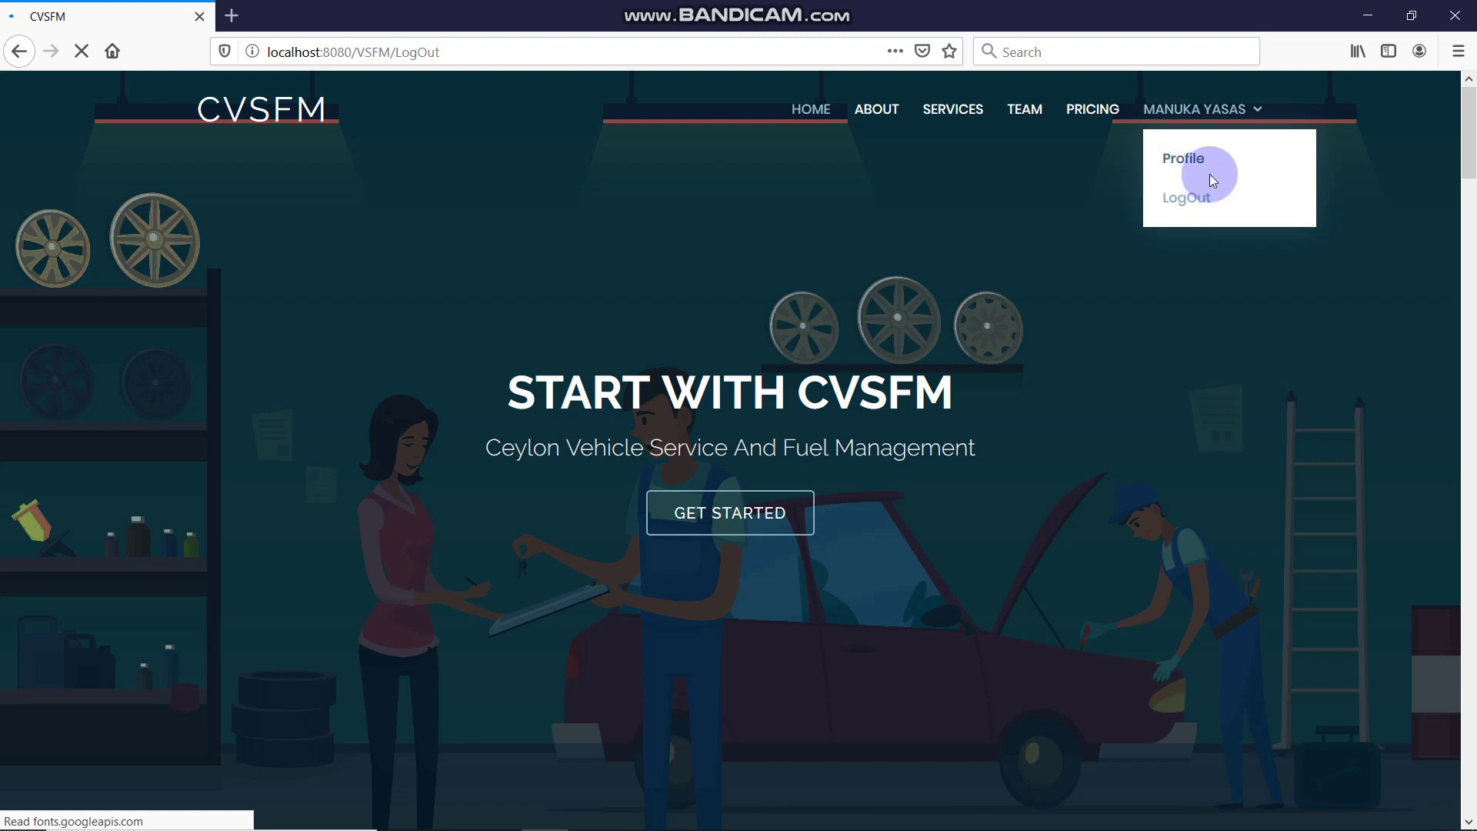
click(1249, 112)
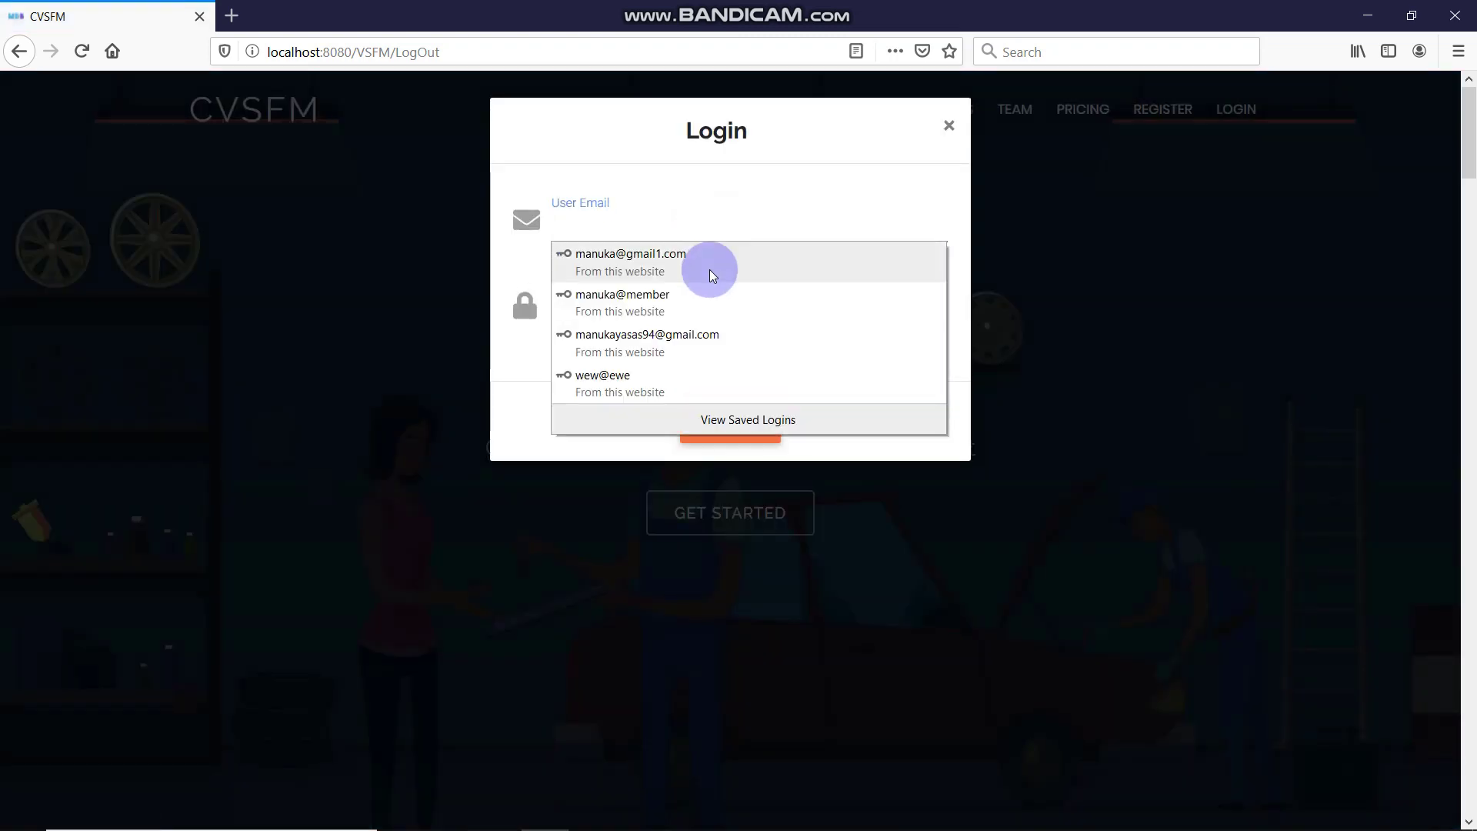
click(728, 335)
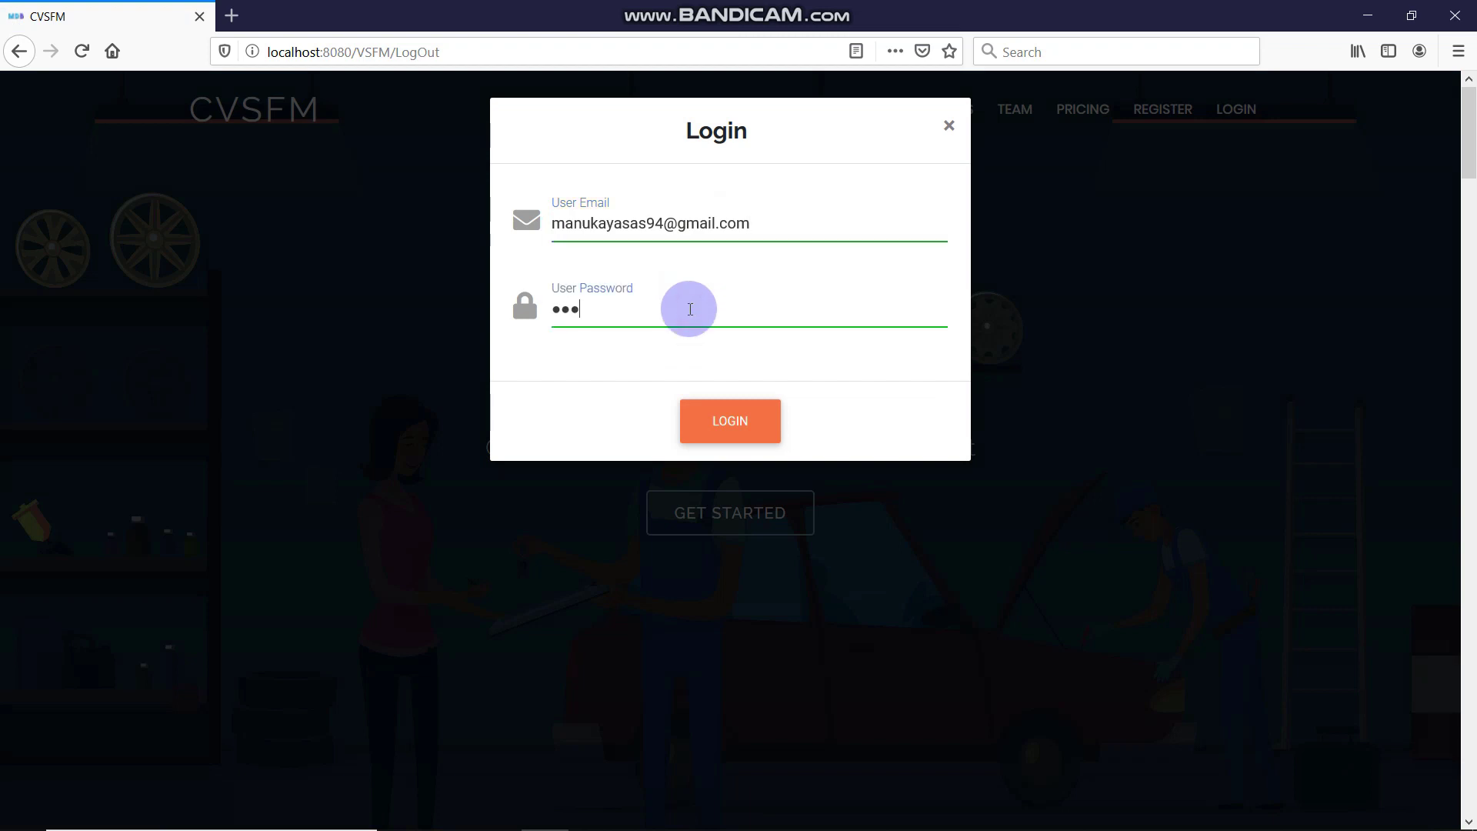
key(Return)
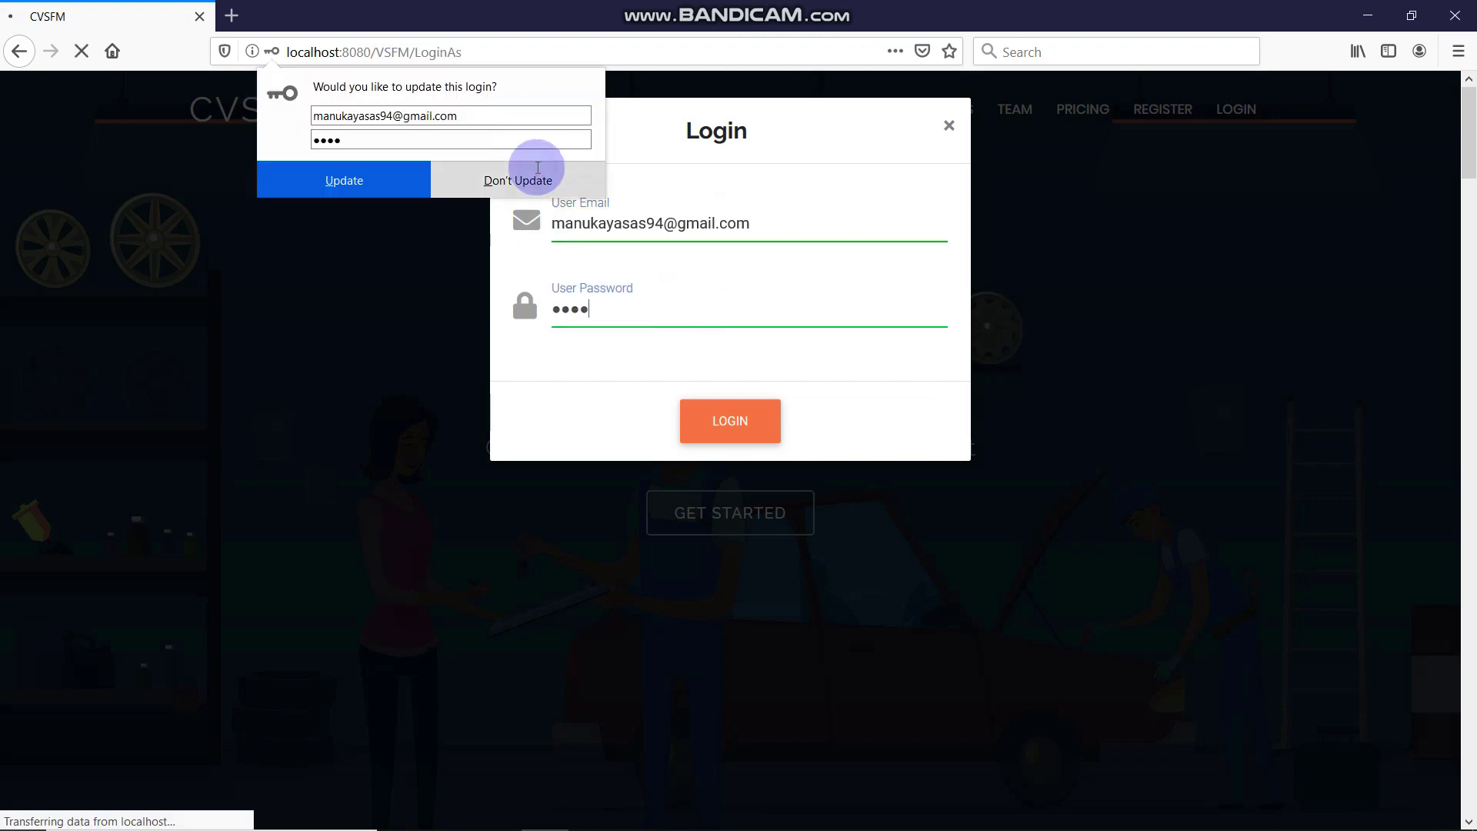
click(541, 176)
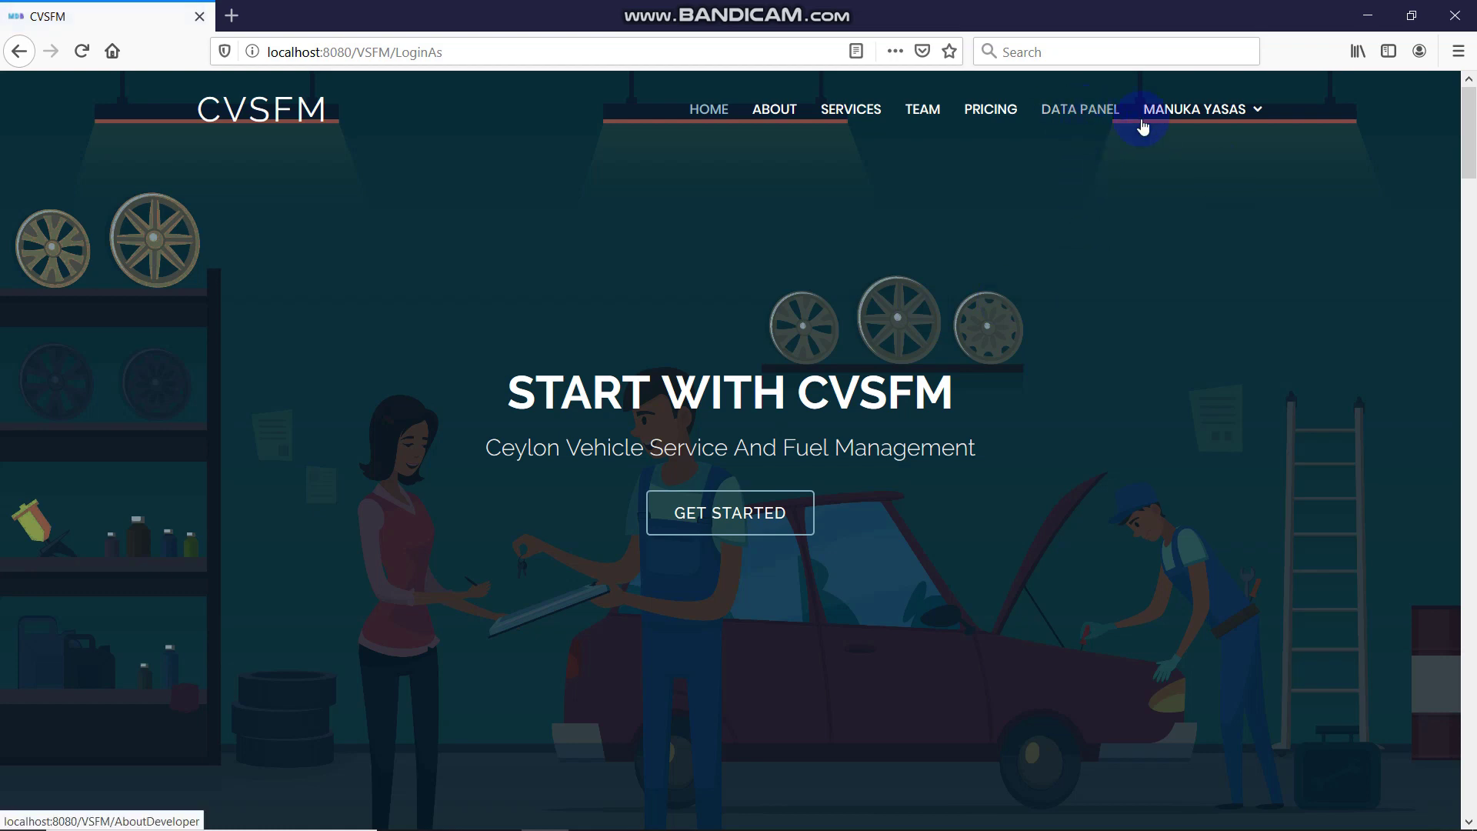
Open the admin Data Panel from the top navigation
mouse_move(1152, 126)
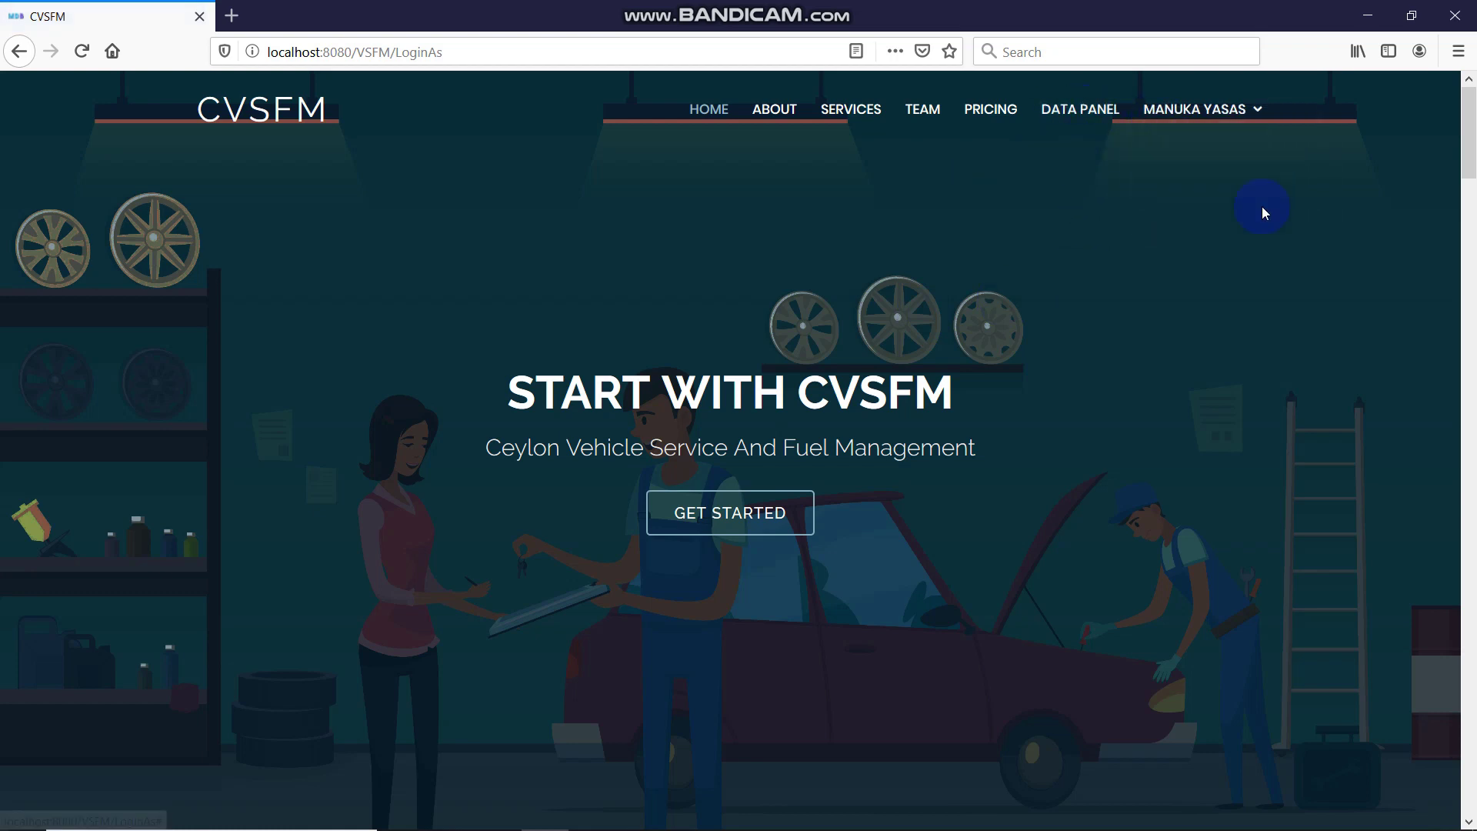
scroll(851, 159, down, 10)
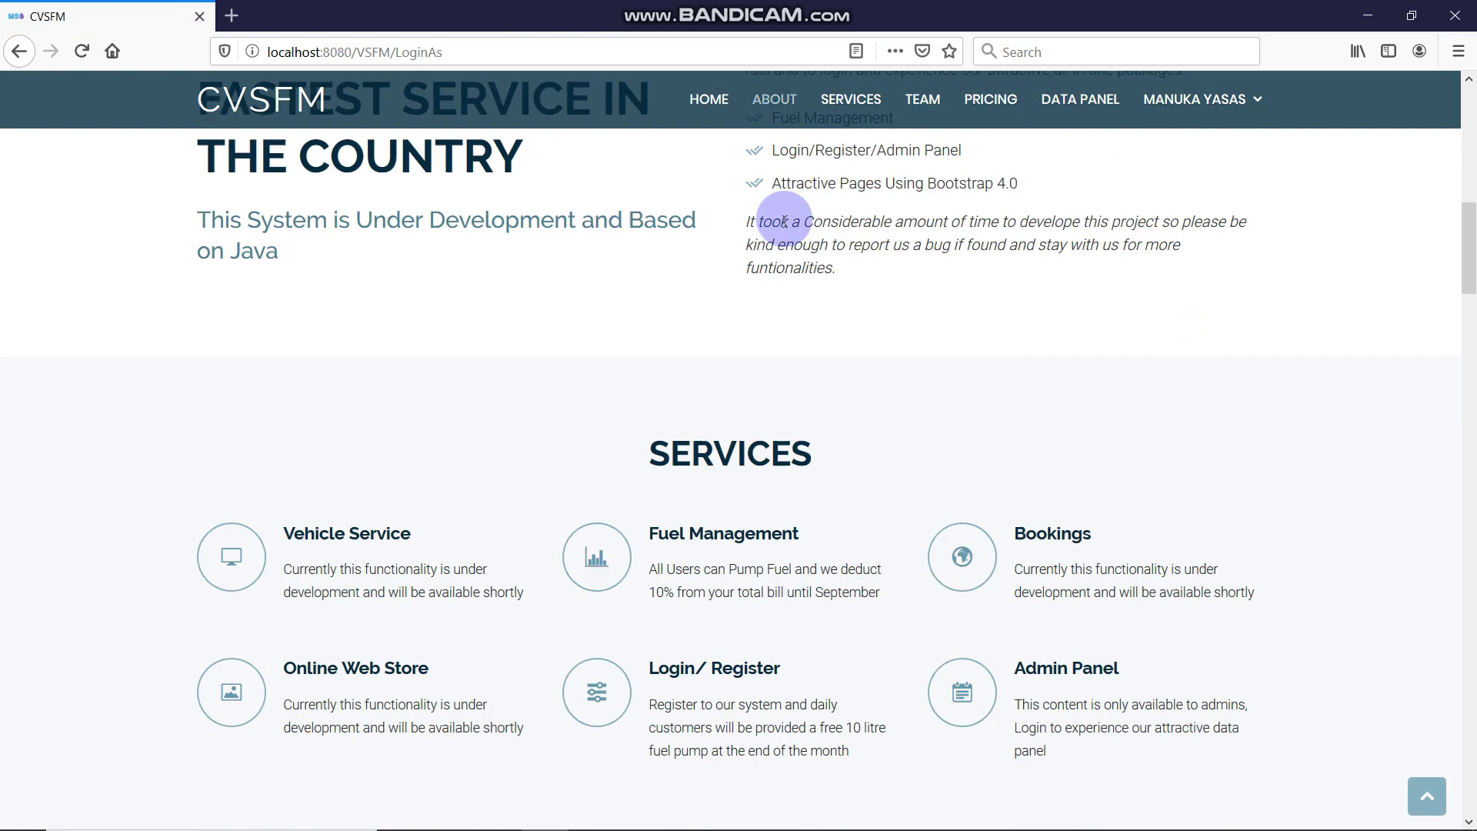
scroll(769, 231, up, 7)
scroll(780, 262, up, 3)
click(1080, 115)
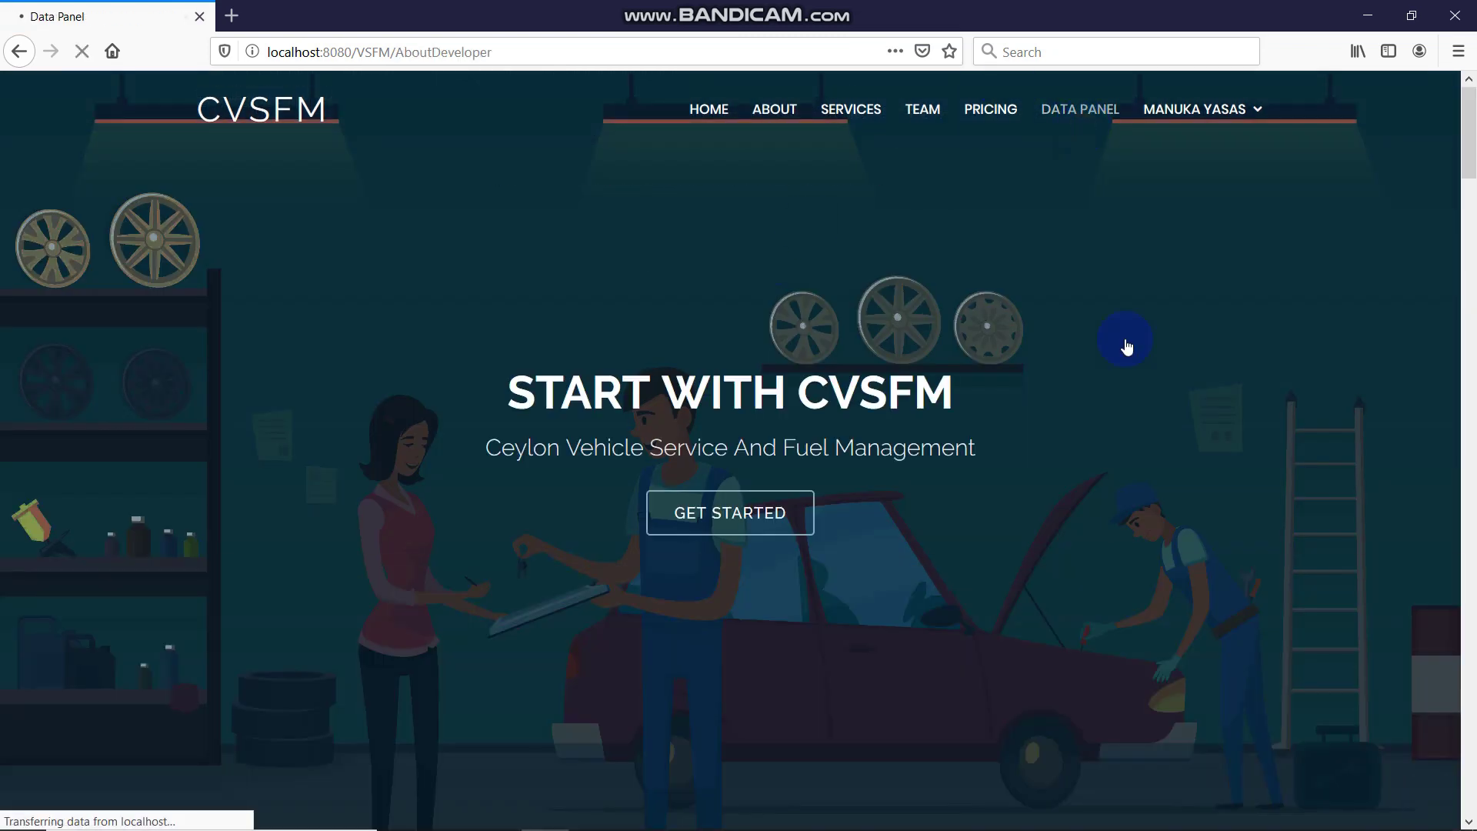
Dismiss the Admin Dashboard welcome, go back home, and reopen the Data Panel
click(1122, 821)
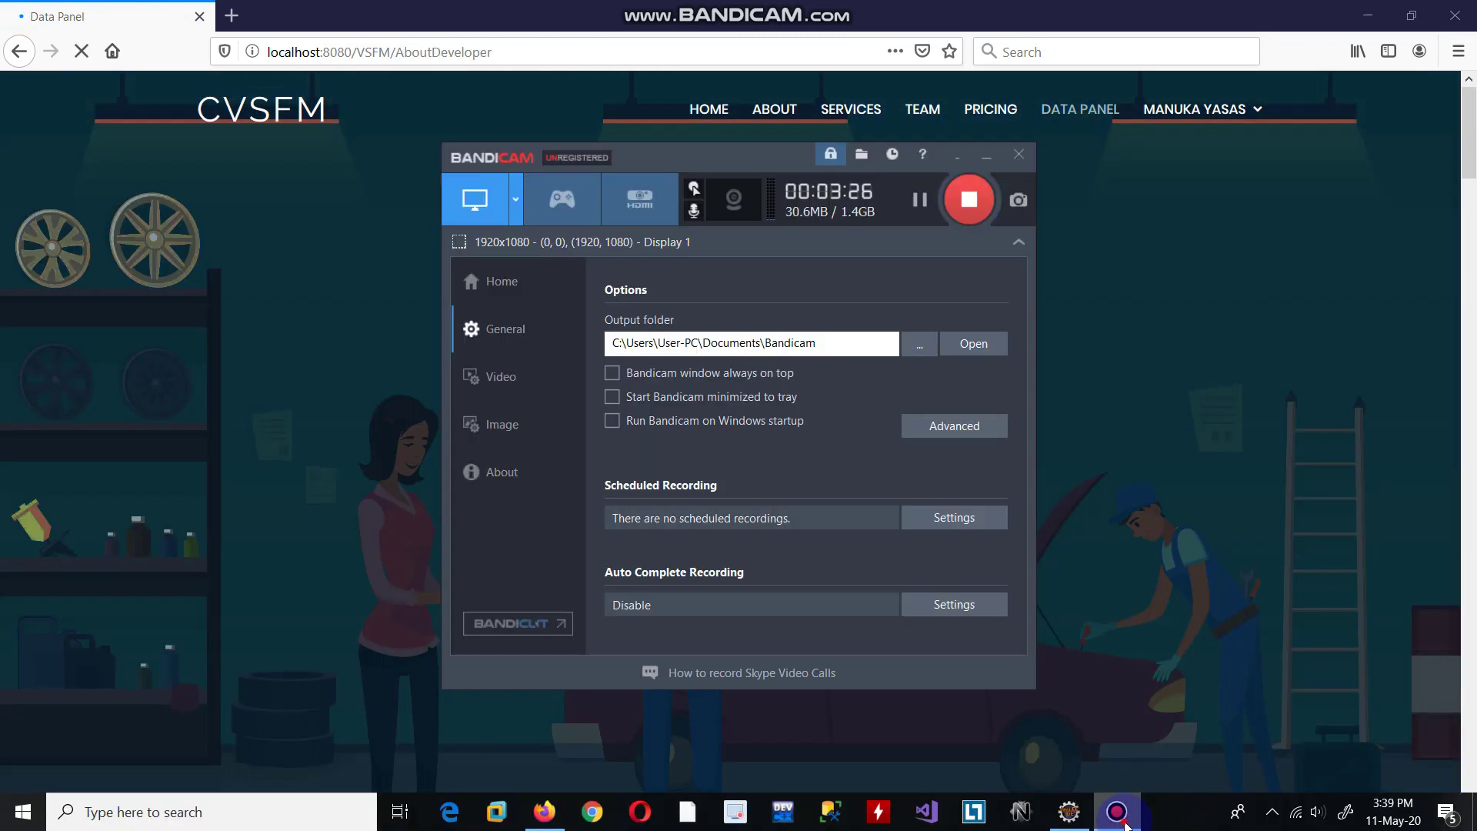
click(1117, 813)
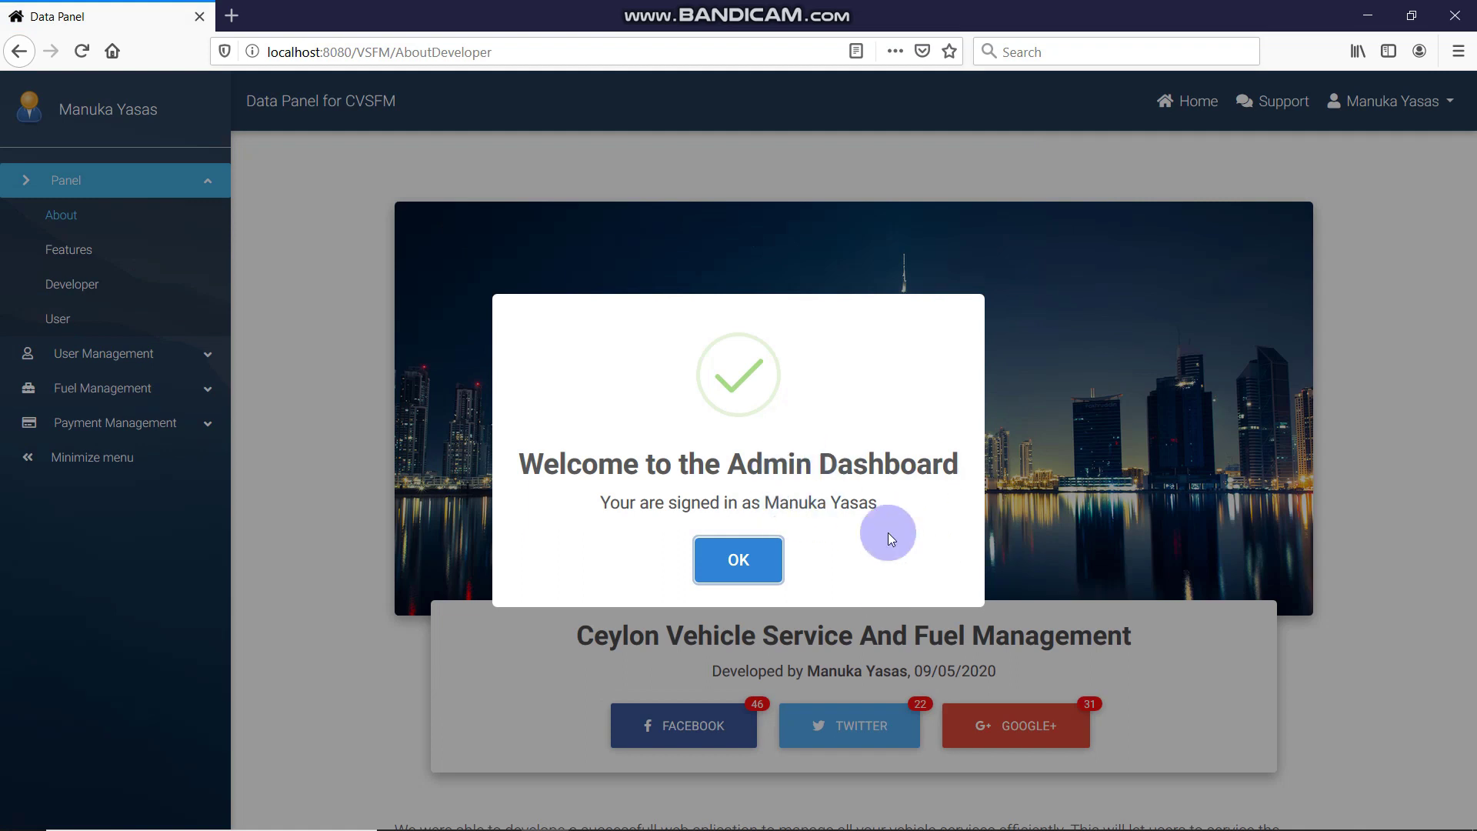
click(762, 557)
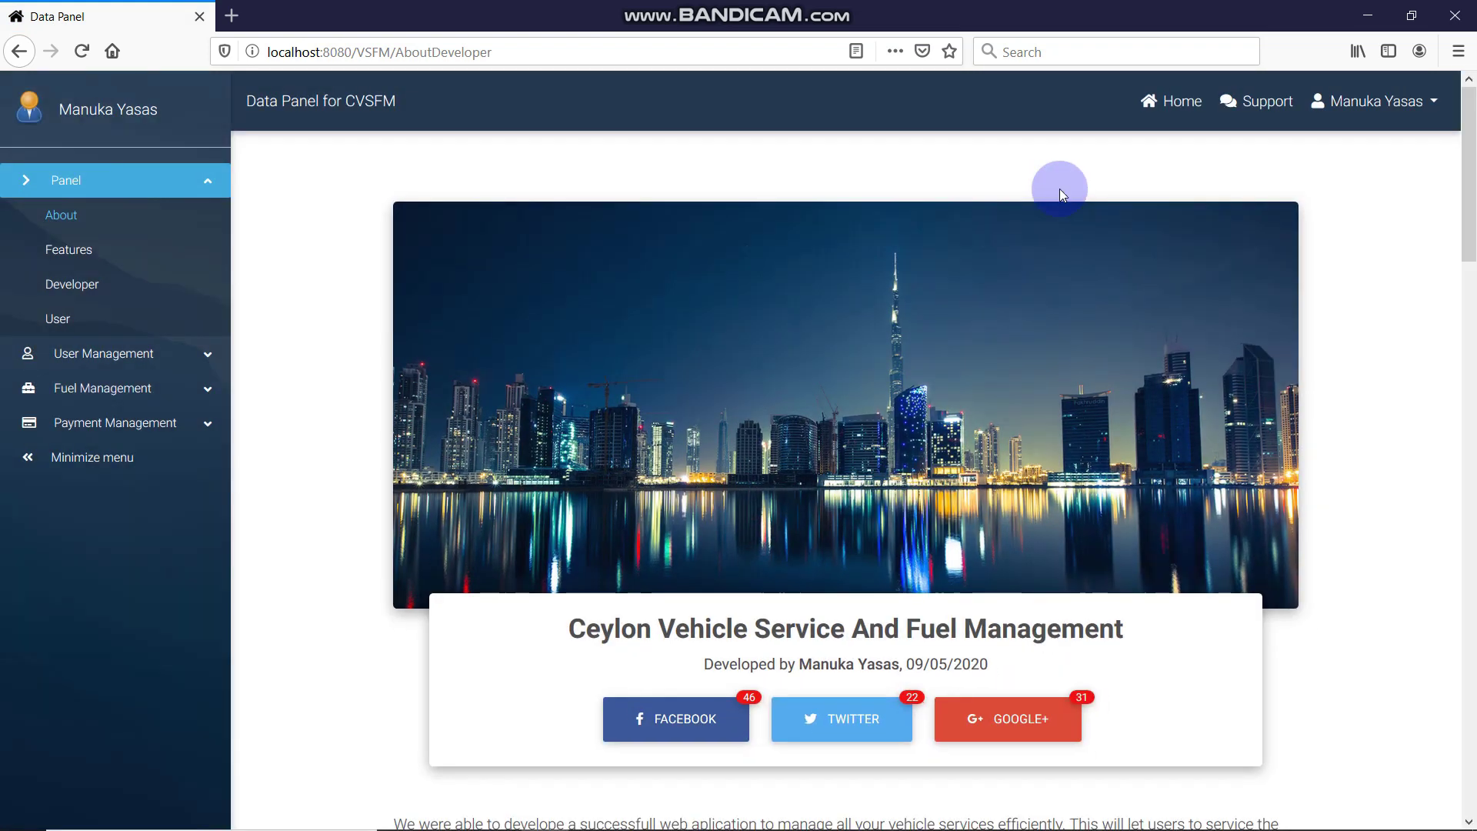
click(1193, 115)
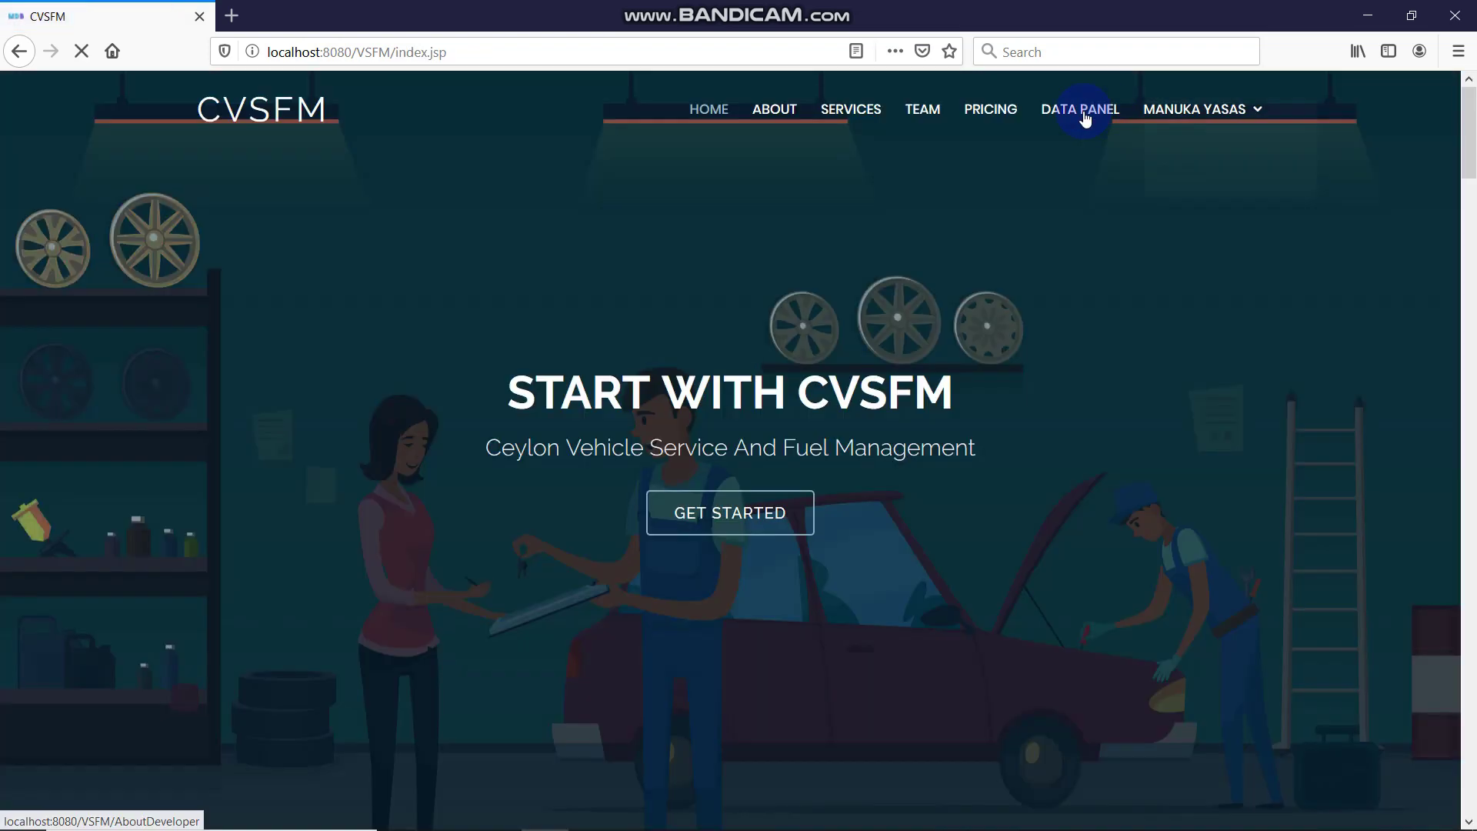
click(1081, 111)
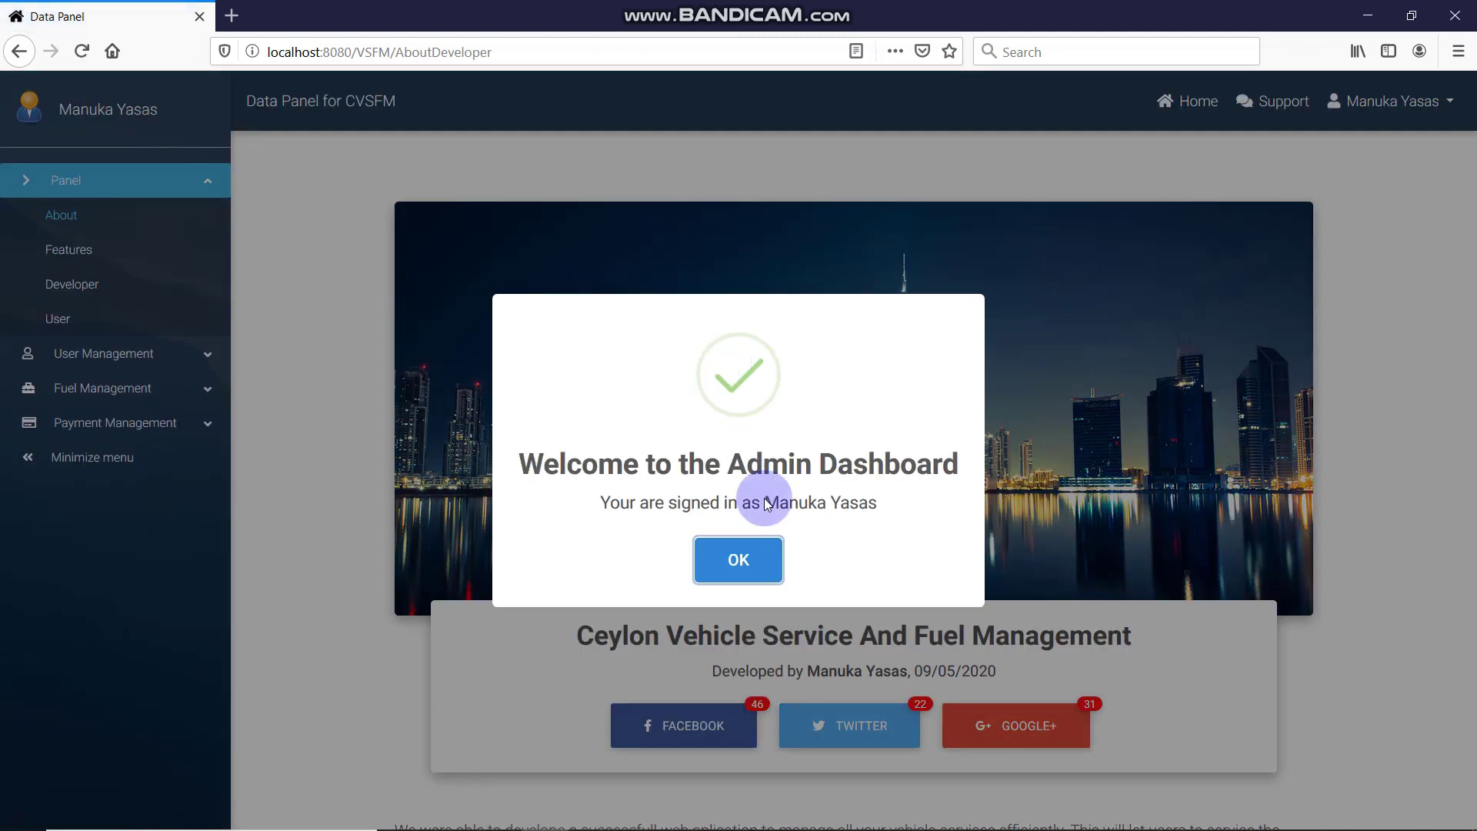
click(721, 546)
Scroll down through the Data Panel's About page and back up
scroll(597, 515, down, 3)
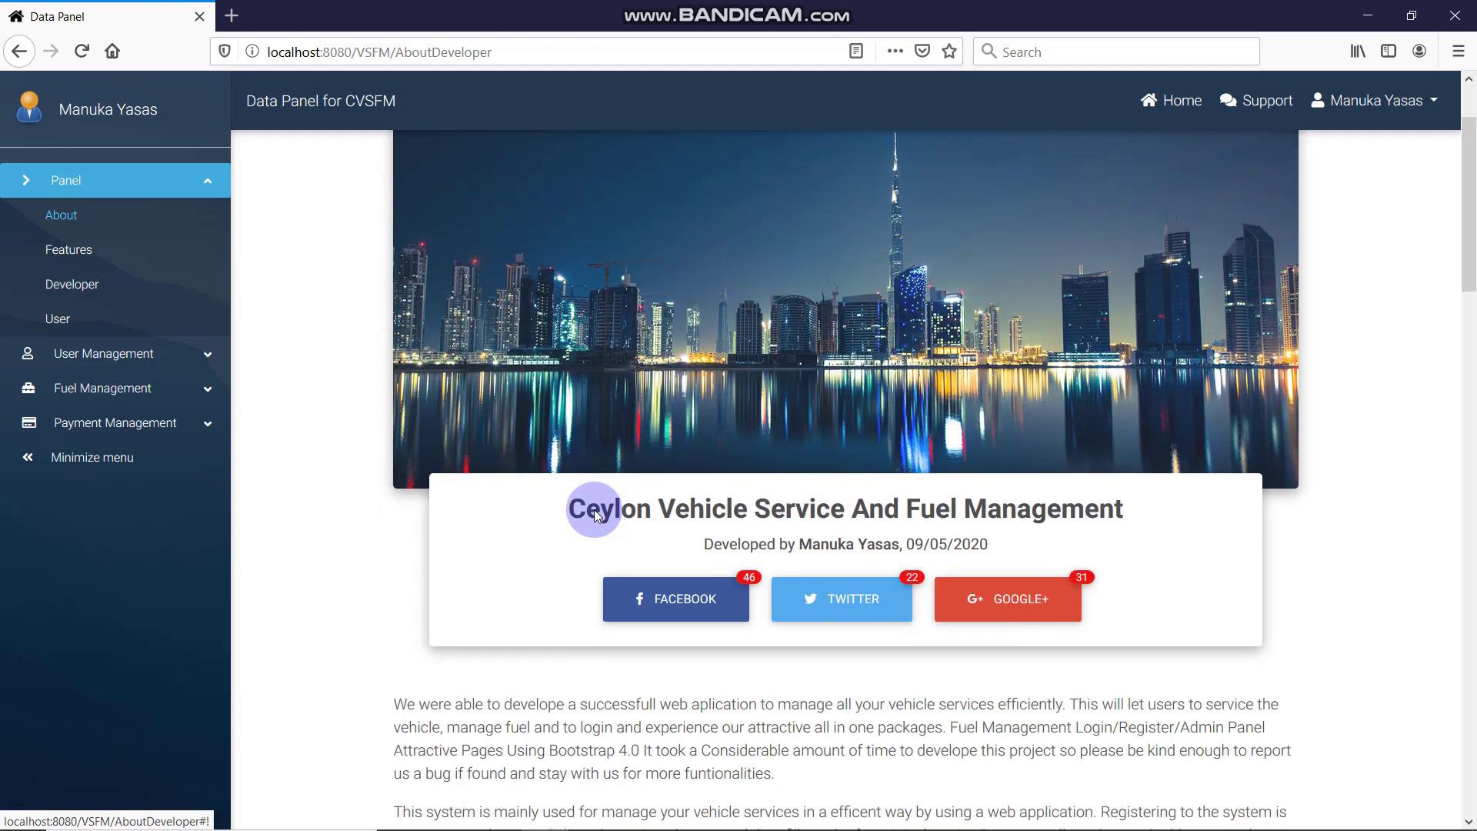
scroll(598, 516, down, 4)
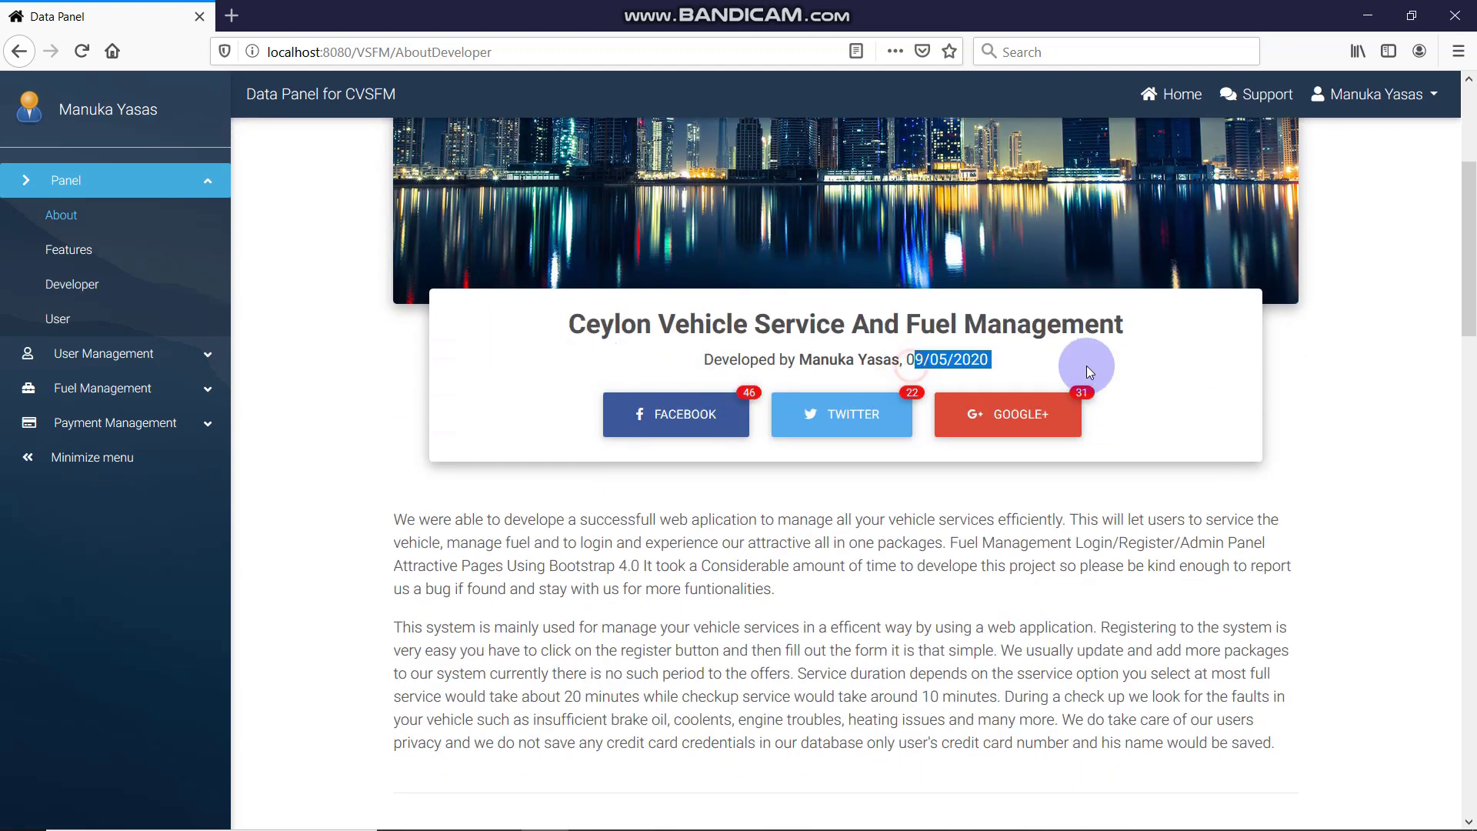
scroll(1078, 396, down, 6)
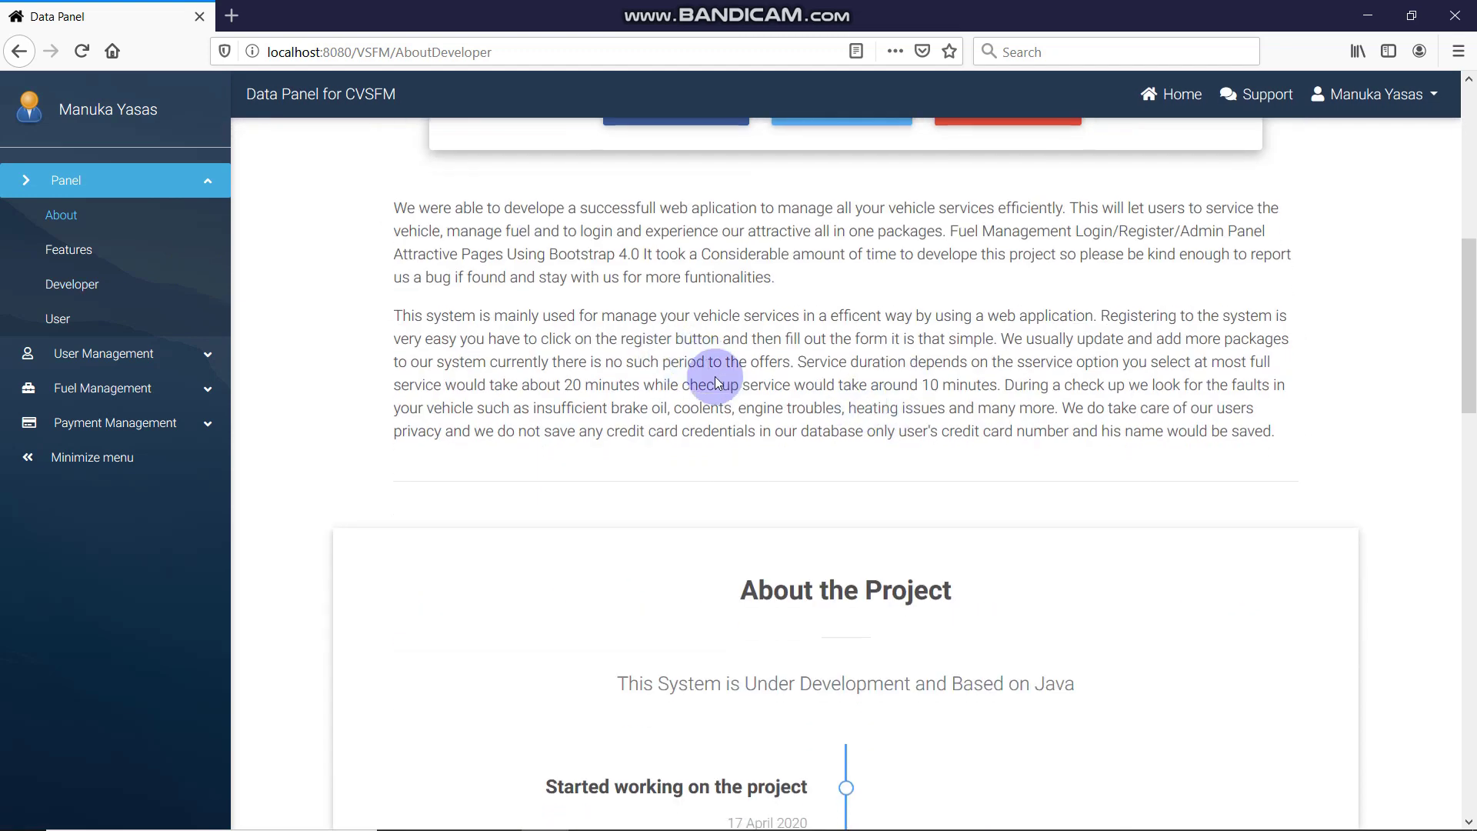
scroll(708, 369, down, 7)
scroll(779, 384, down, 15)
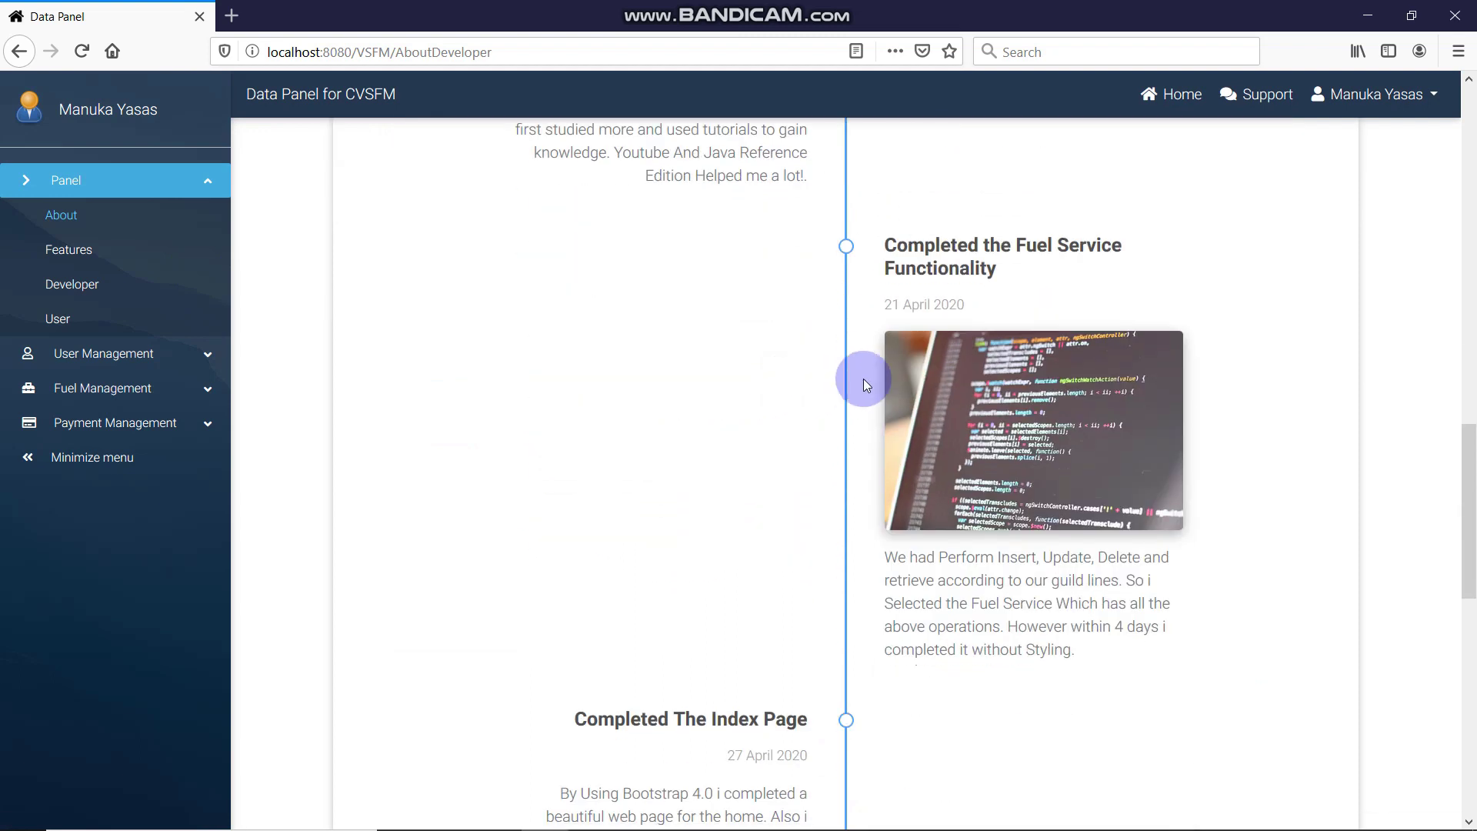
scroll(863, 378, down, 11)
drag(673, 418, 1267, 449)
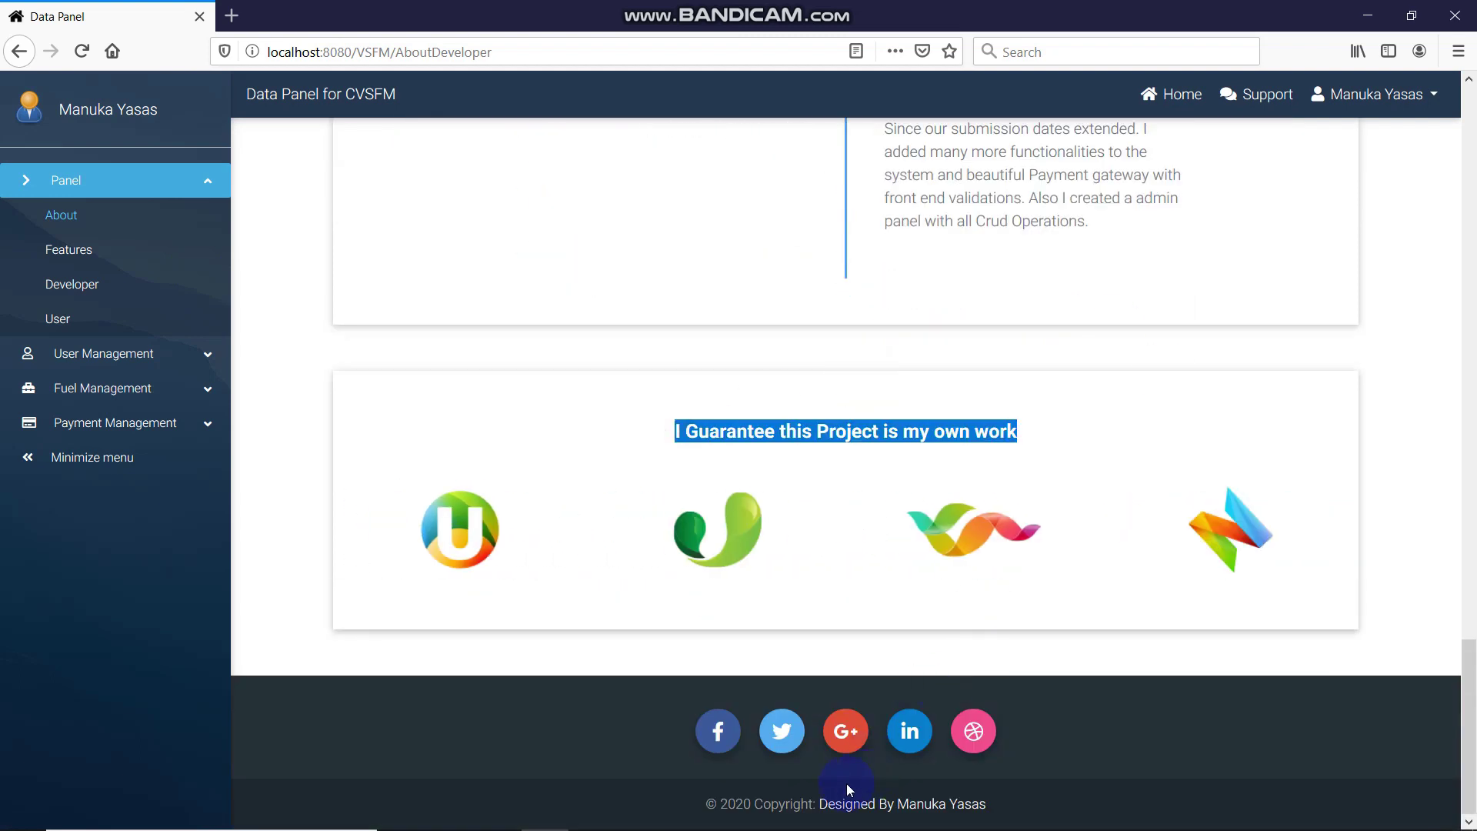
scroll(682, 240, up, 20)
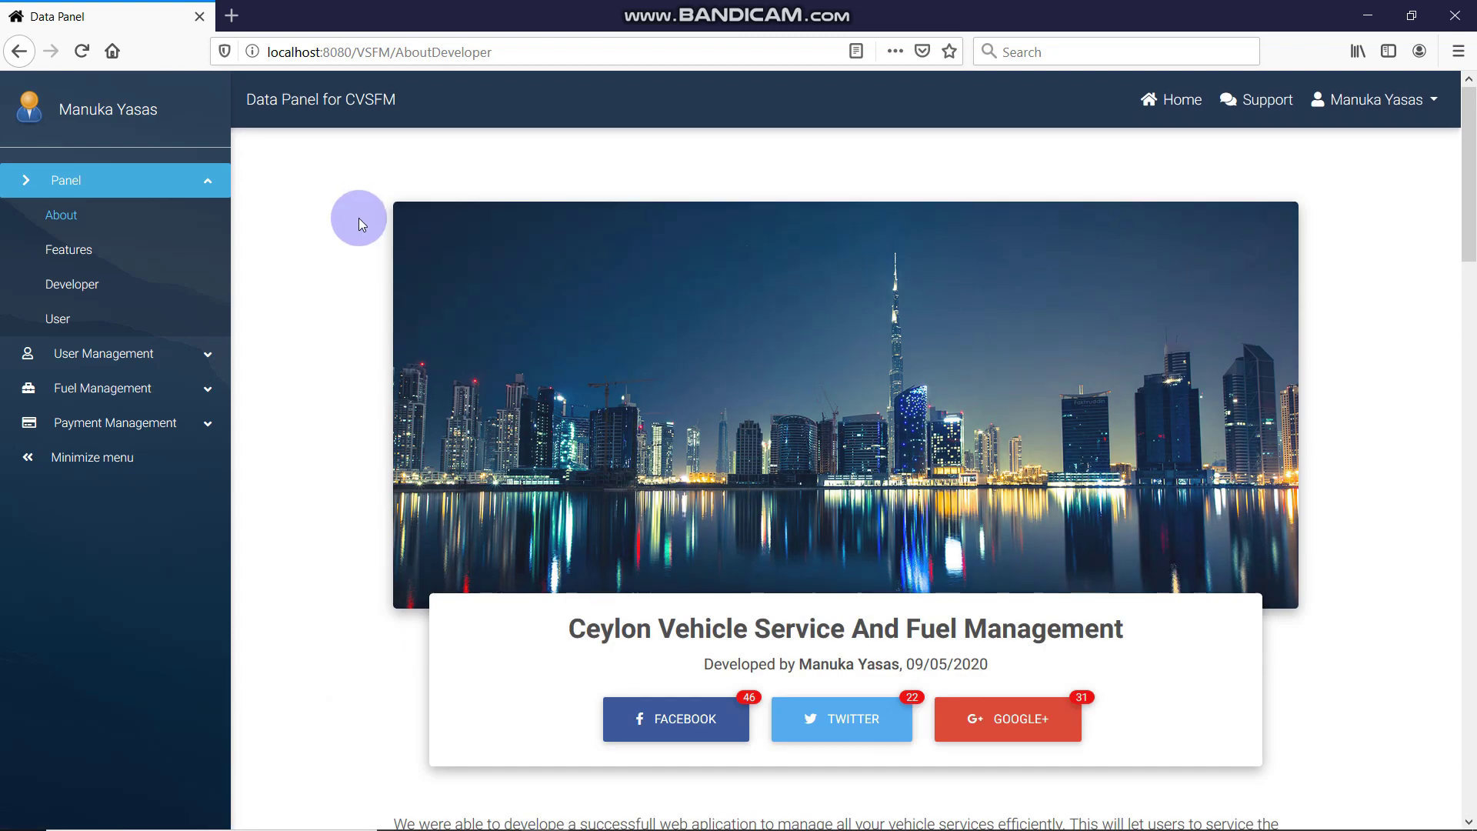
click(88, 251)
Read the Features list from Fuel Management to Payment Gateway and scroll through the charts
click(579, 234)
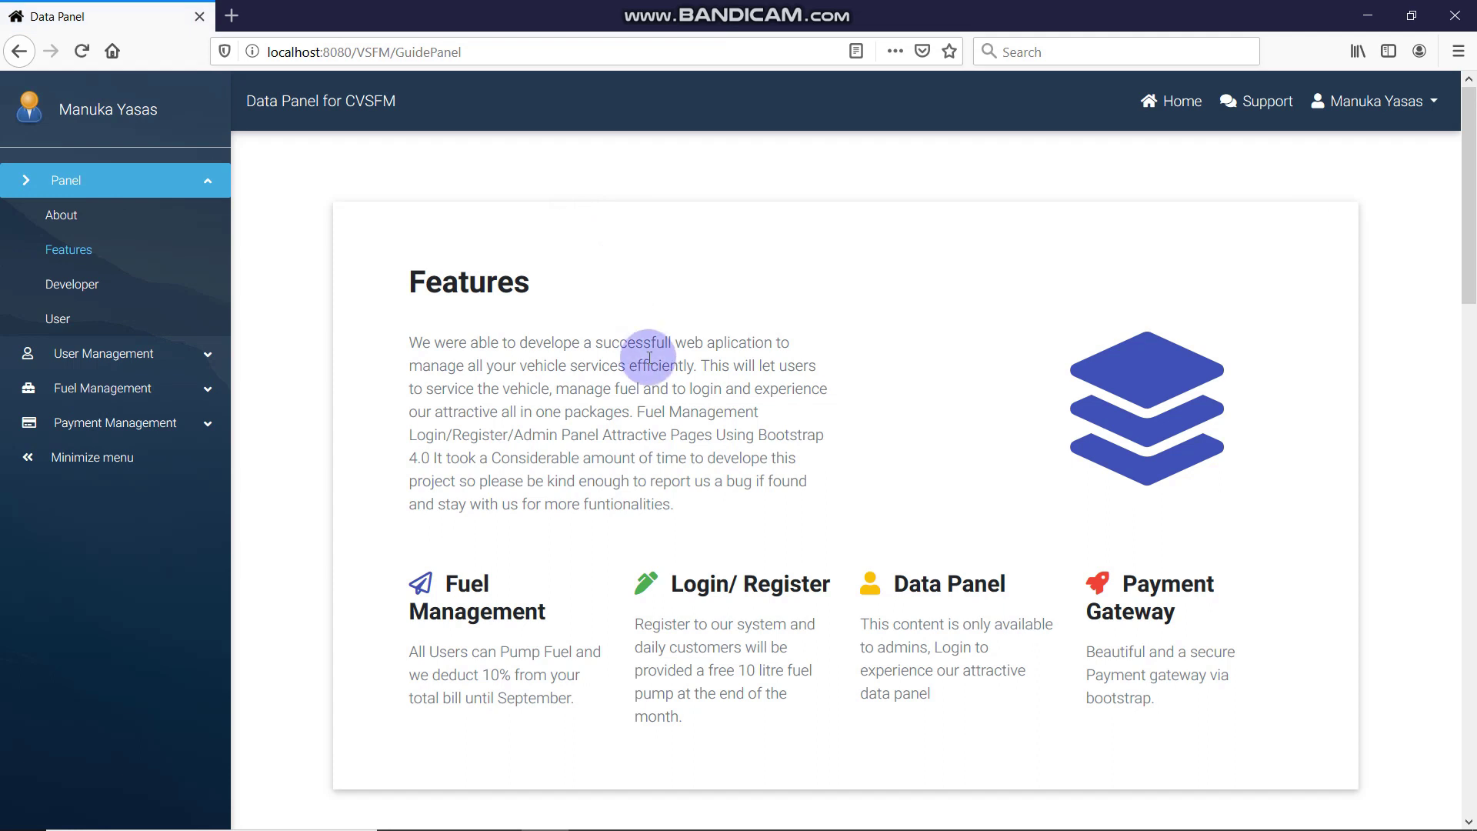
drag(440, 593, 535, 612)
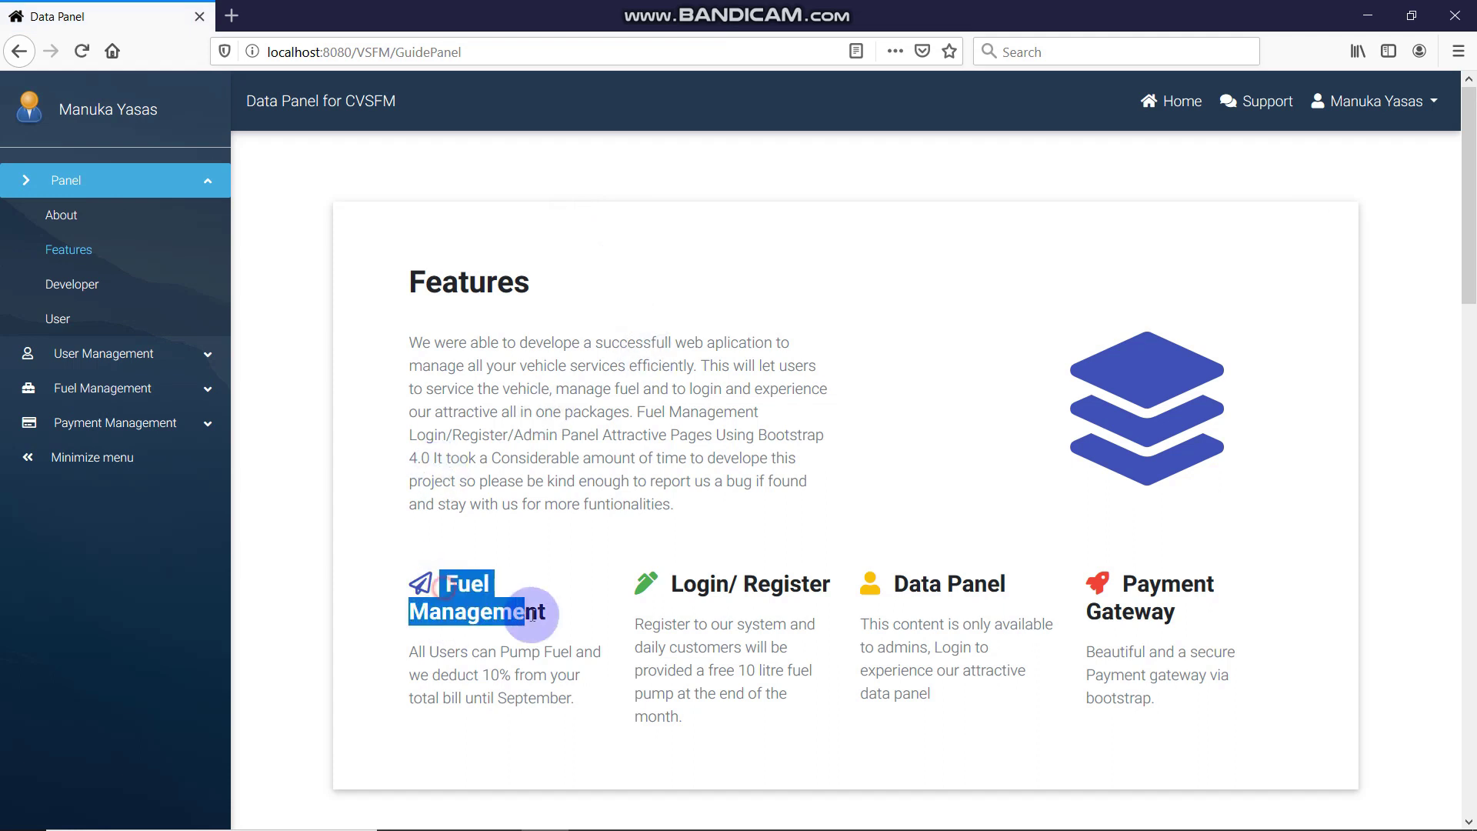
click(777, 613)
drag(683, 583, 1214, 612)
click(1216, 621)
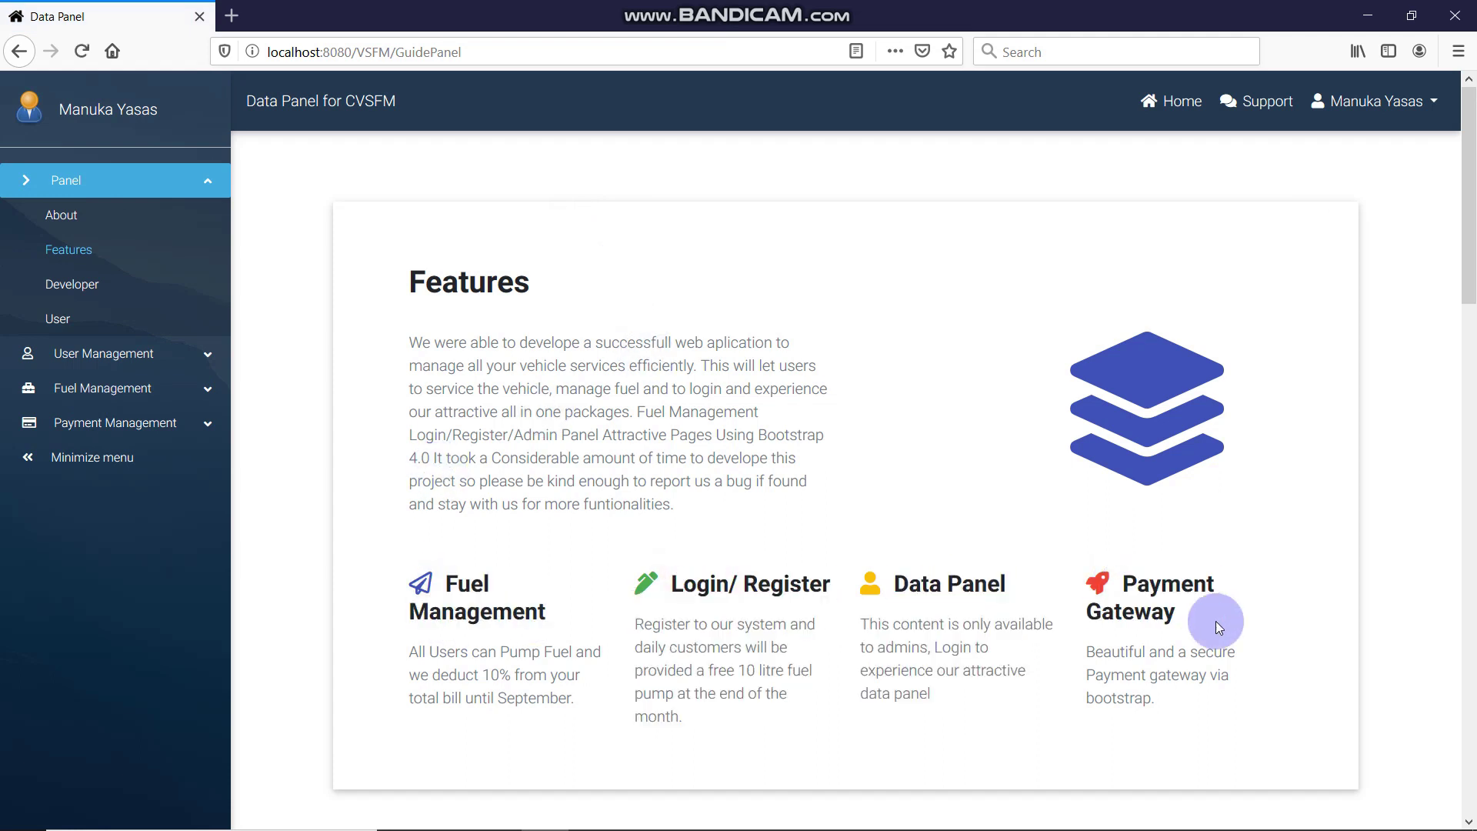
scroll(860, 423, down, 4)
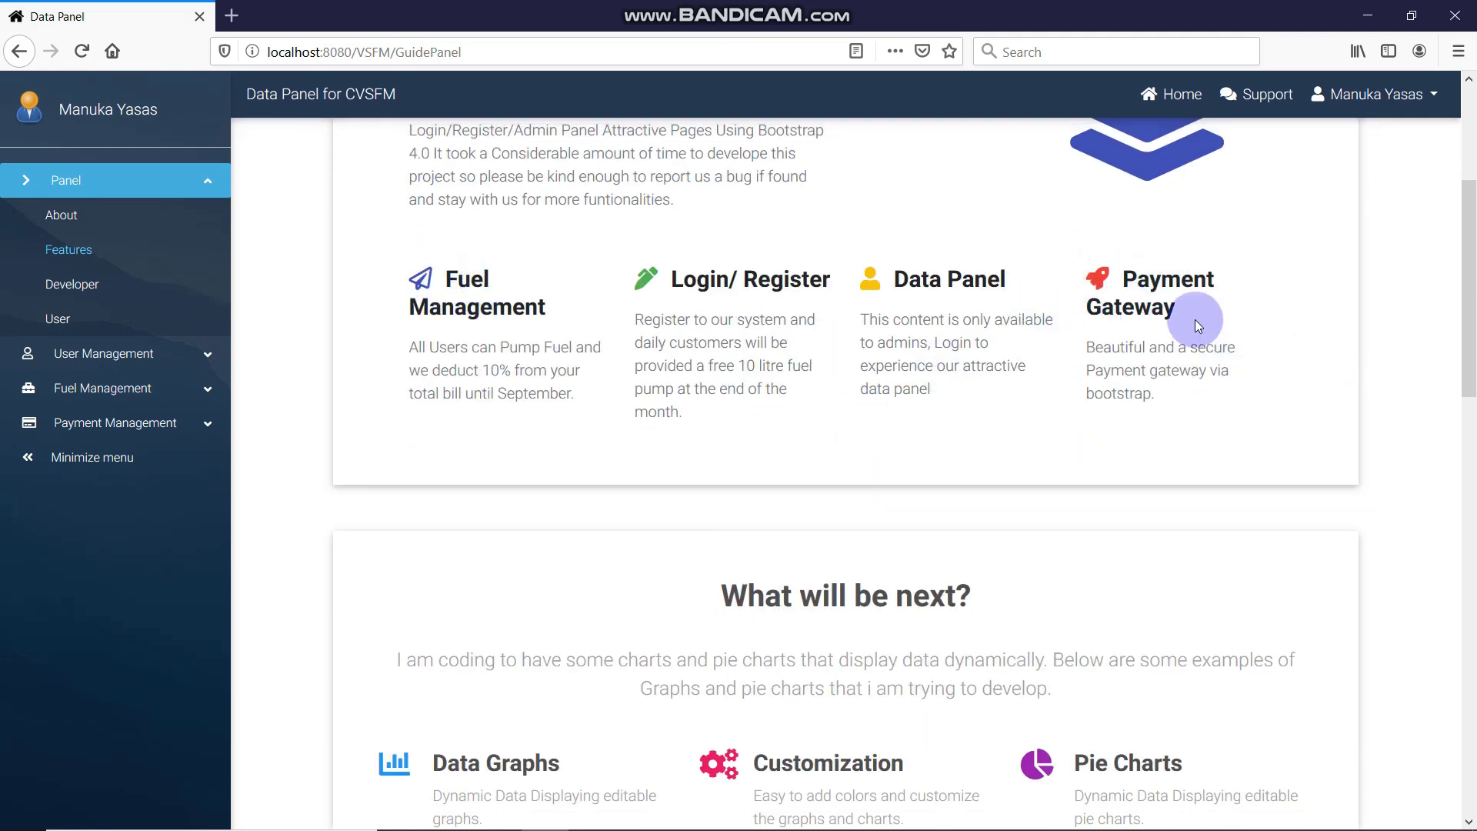
scroll(759, 343, down, 5)
scroll(746, 356, down, 3)
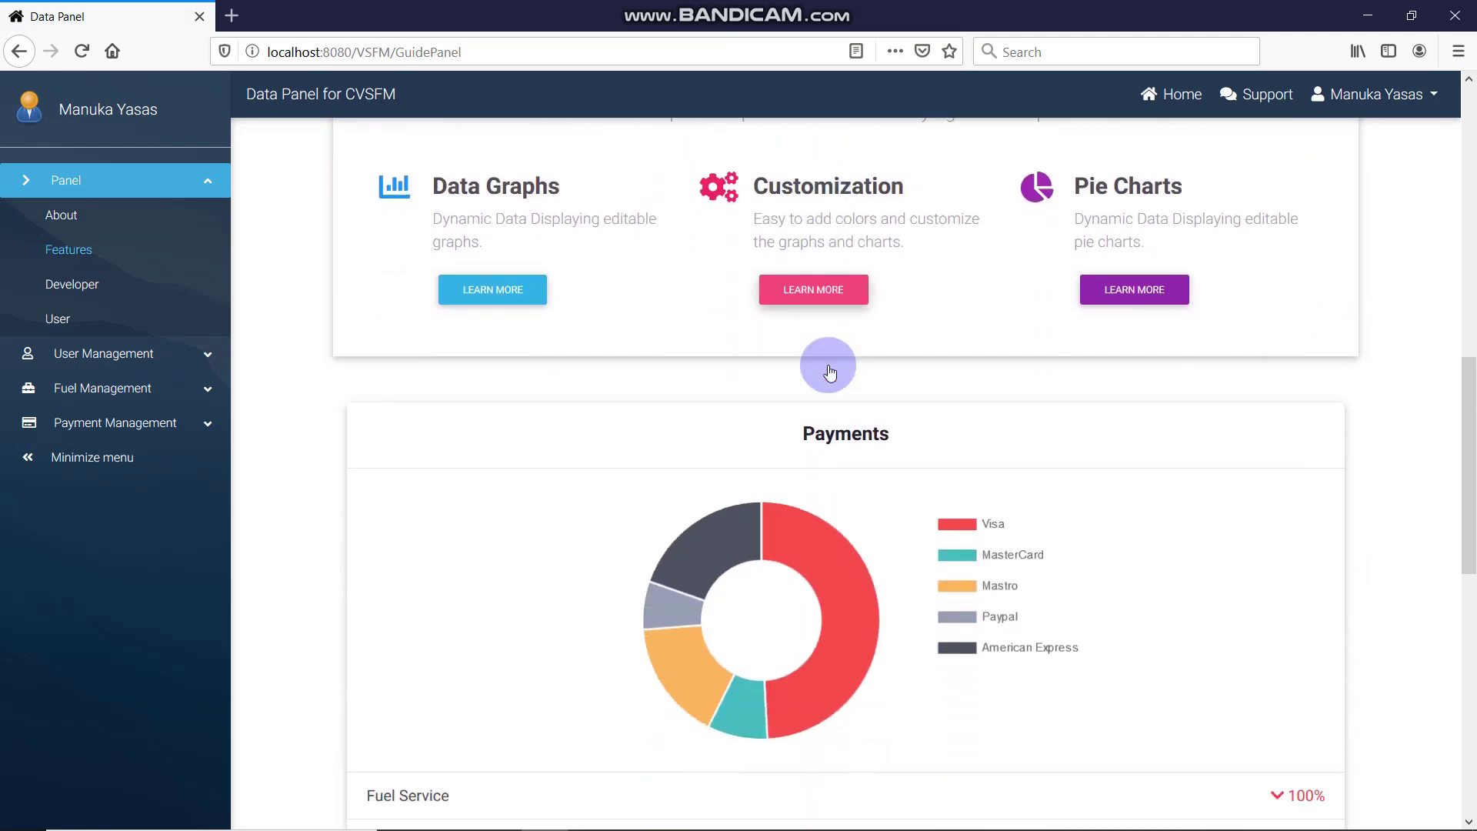
scroll(829, 372, down, 3)
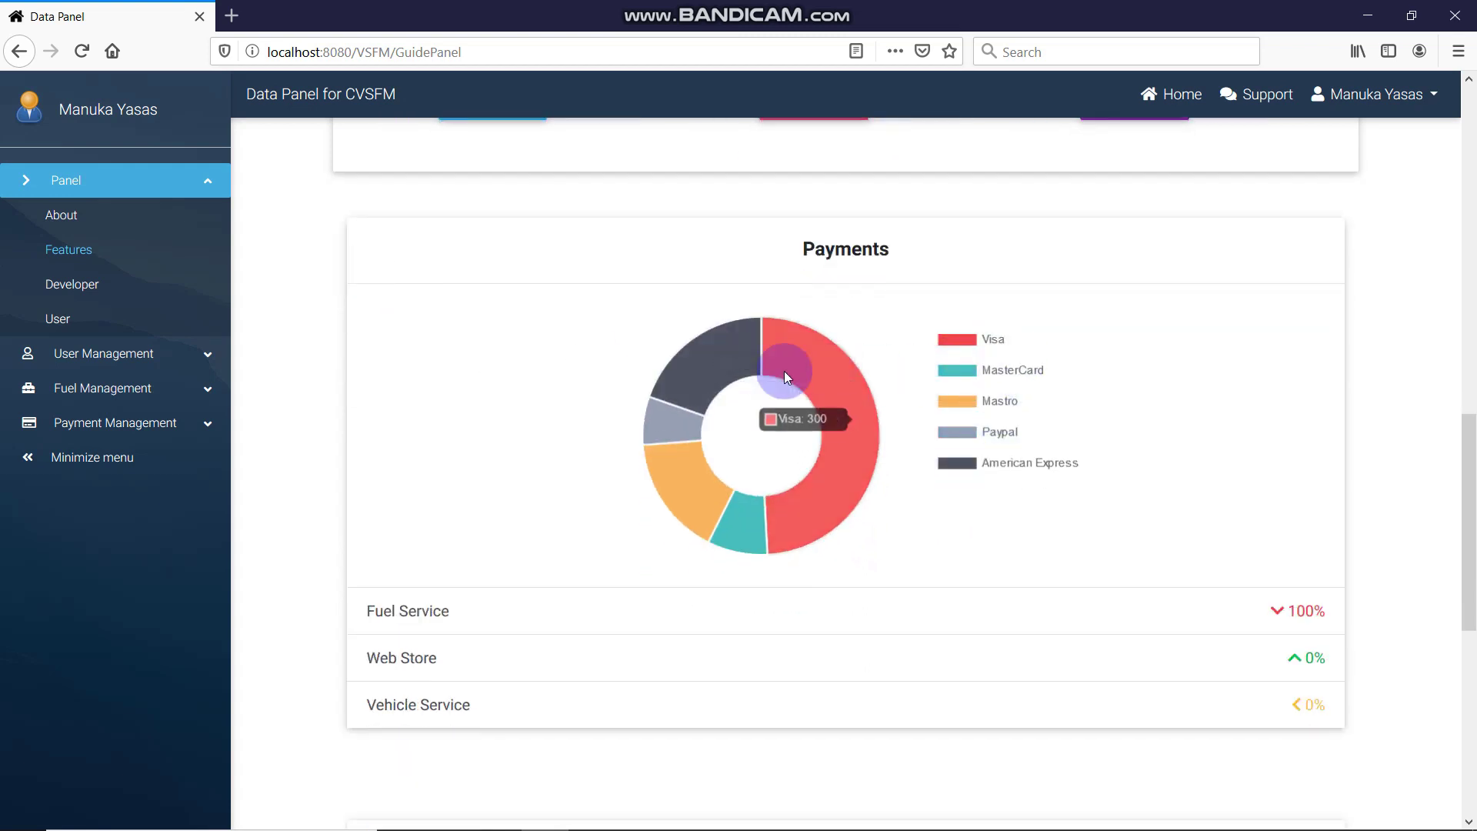
scroll(784, 371, down, 3)
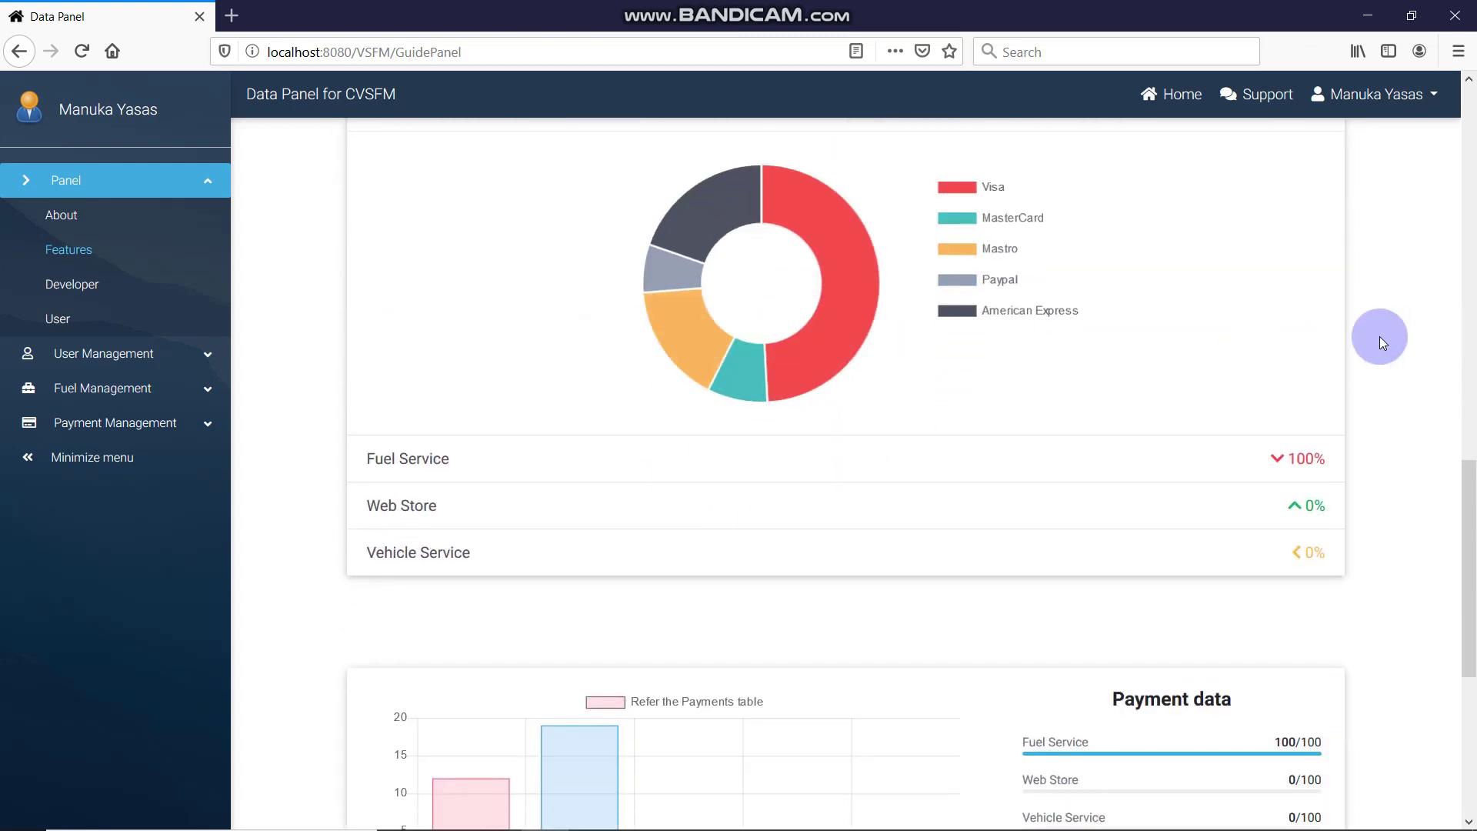
scroll(1383, 342, up, 3)
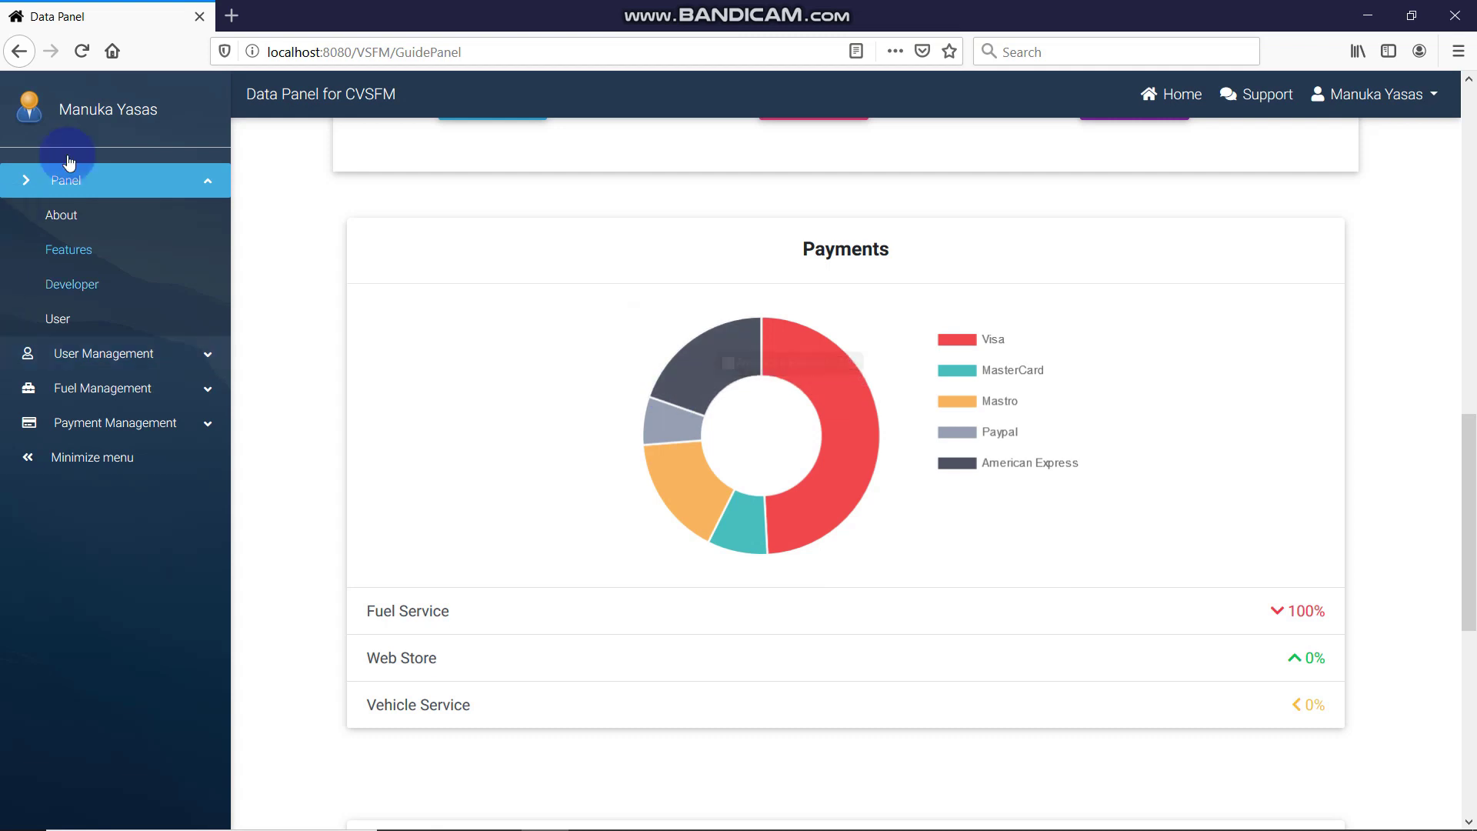
Reload the Features page and toggle the Visa and MasterCard donut slices off and back on
click(86, 40)
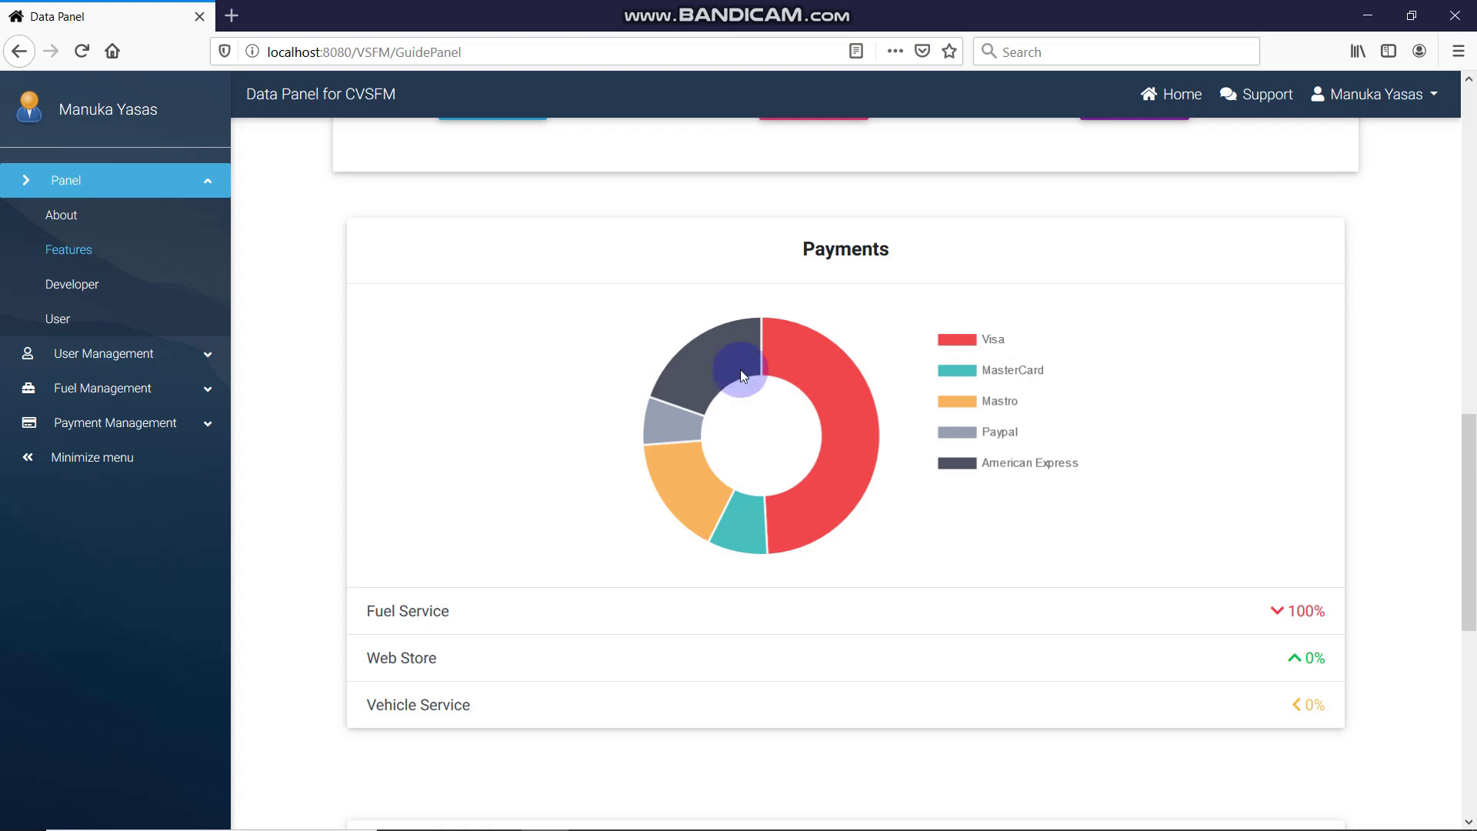
click(999, 339)
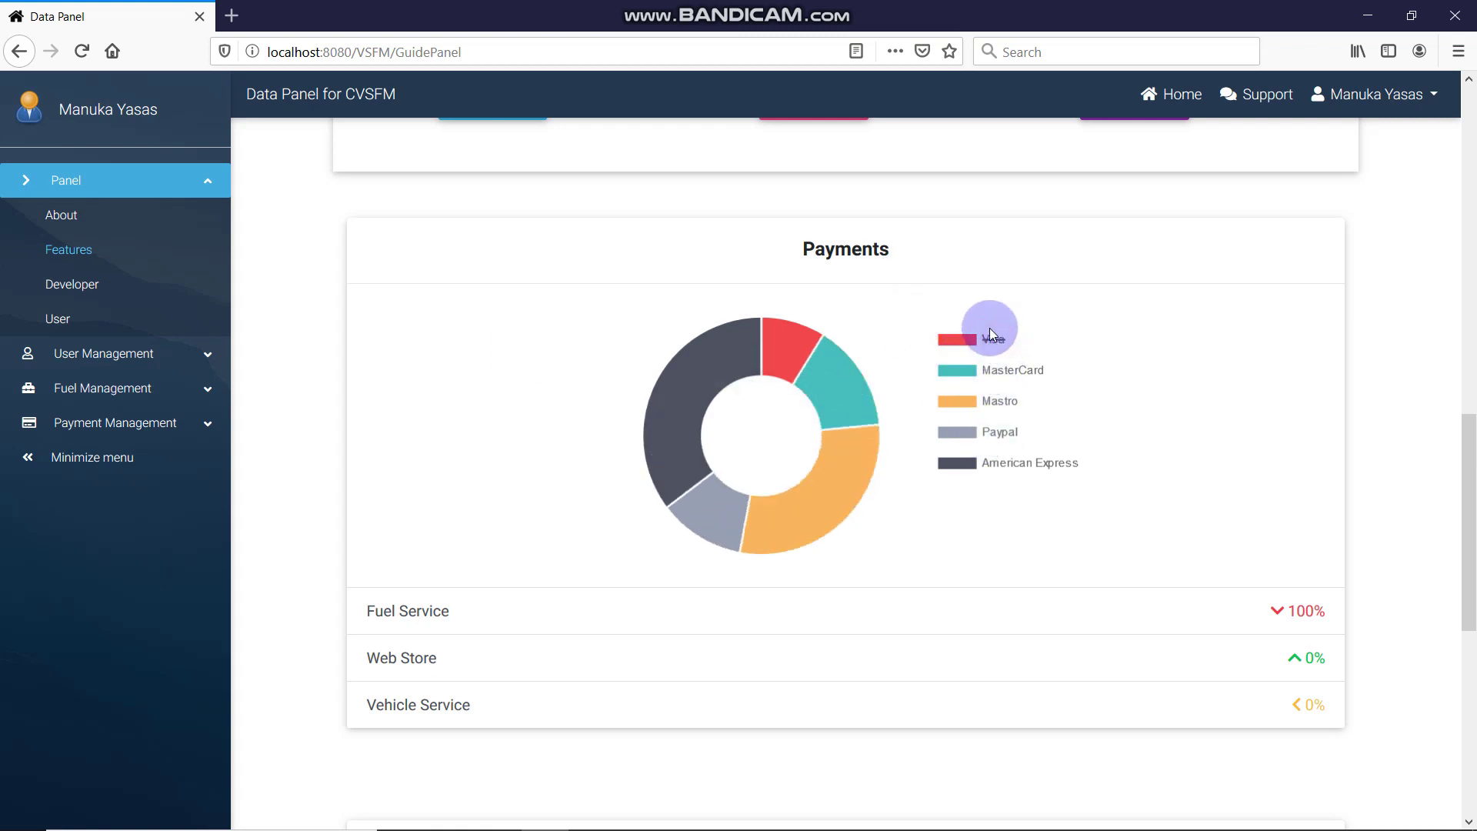
click(1011, 368)
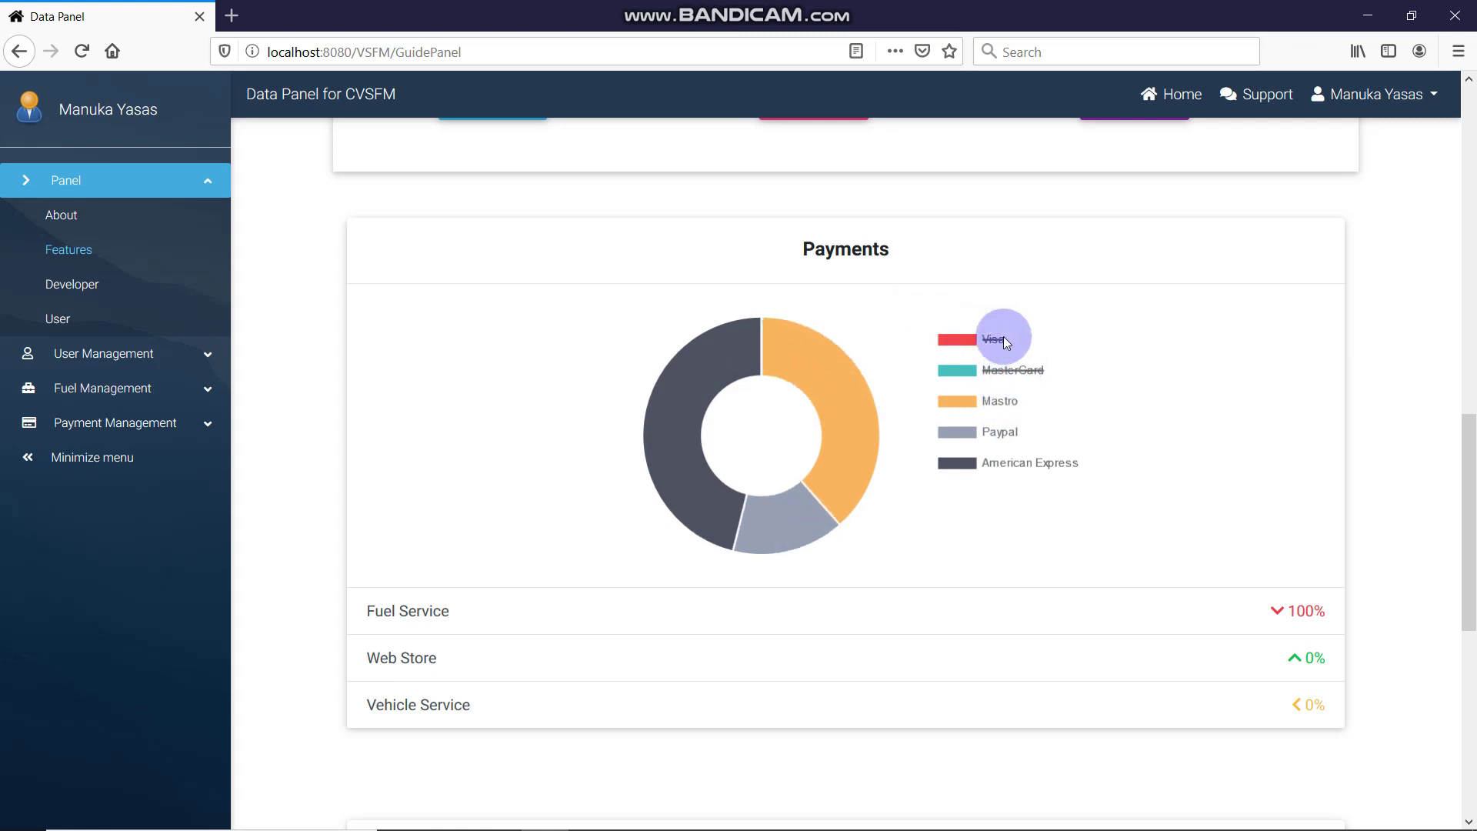
click(1001, 338)
click(1009, 370)
Highlight the Rs.47622.2 Fuel Service total in the Payments charts
scroll(885, 392, down, 6)
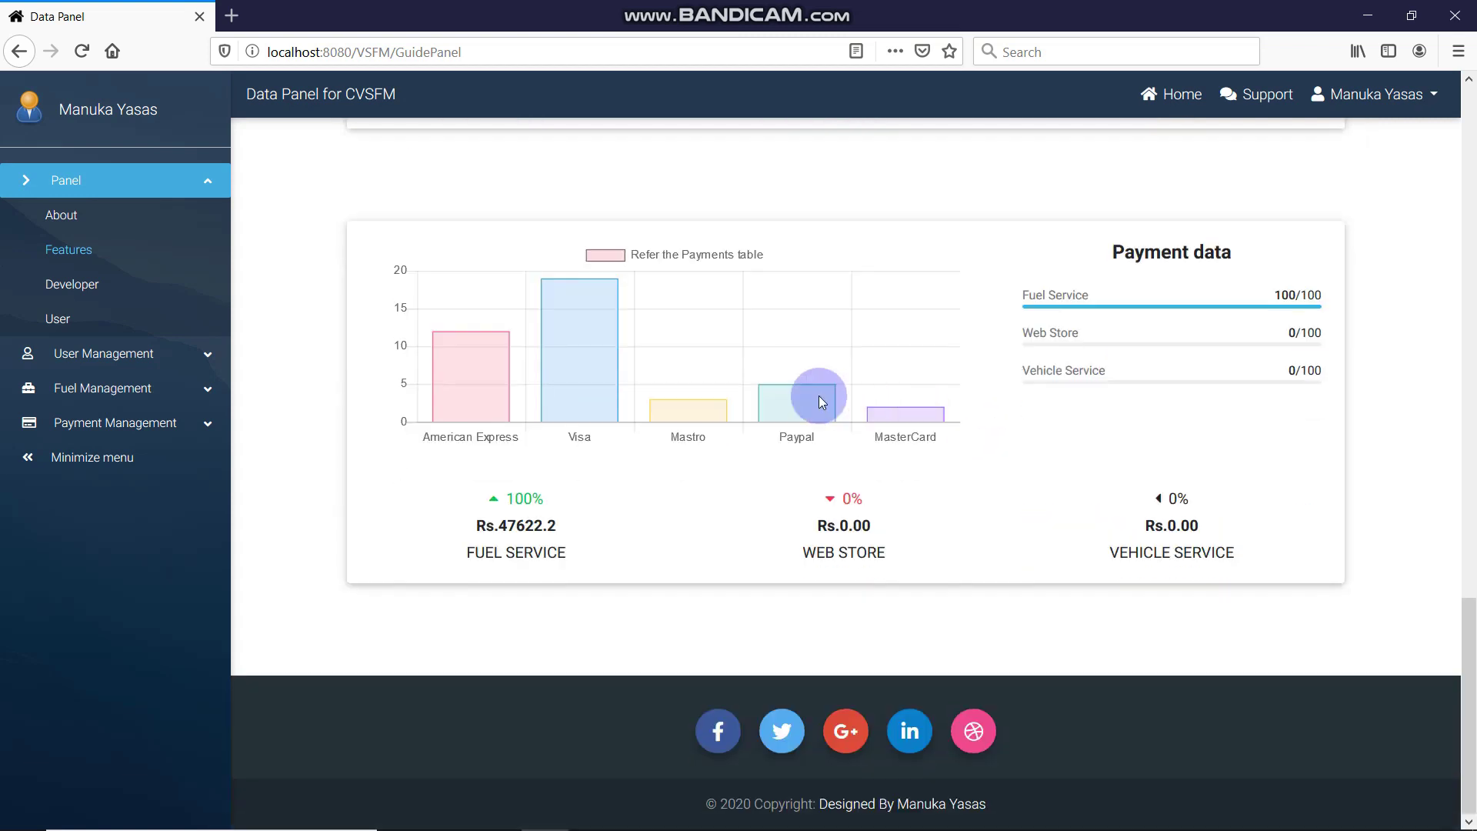
scroll(470, 630, up, 2)
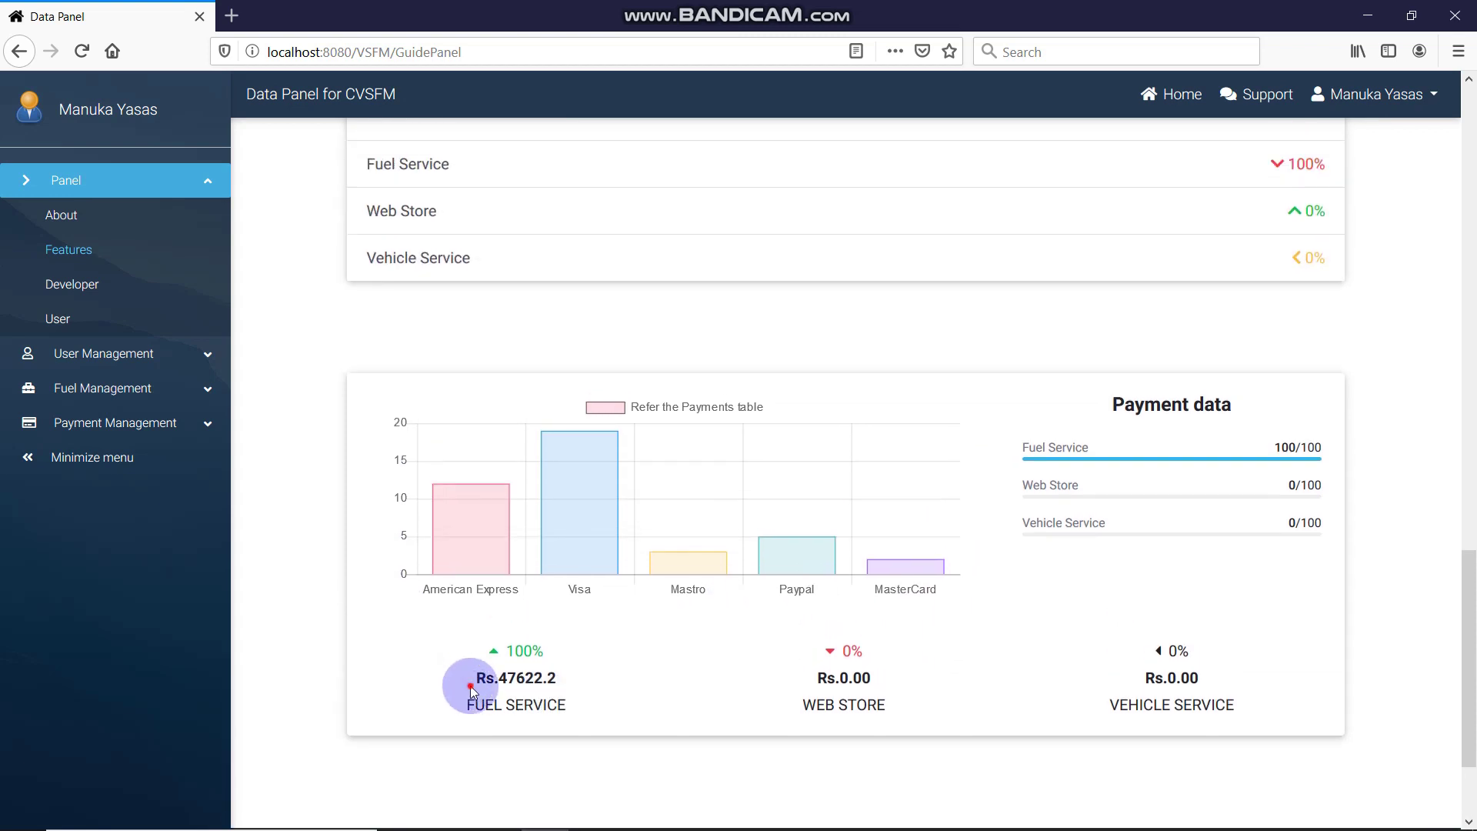
drag(474, 678, 608, 689)
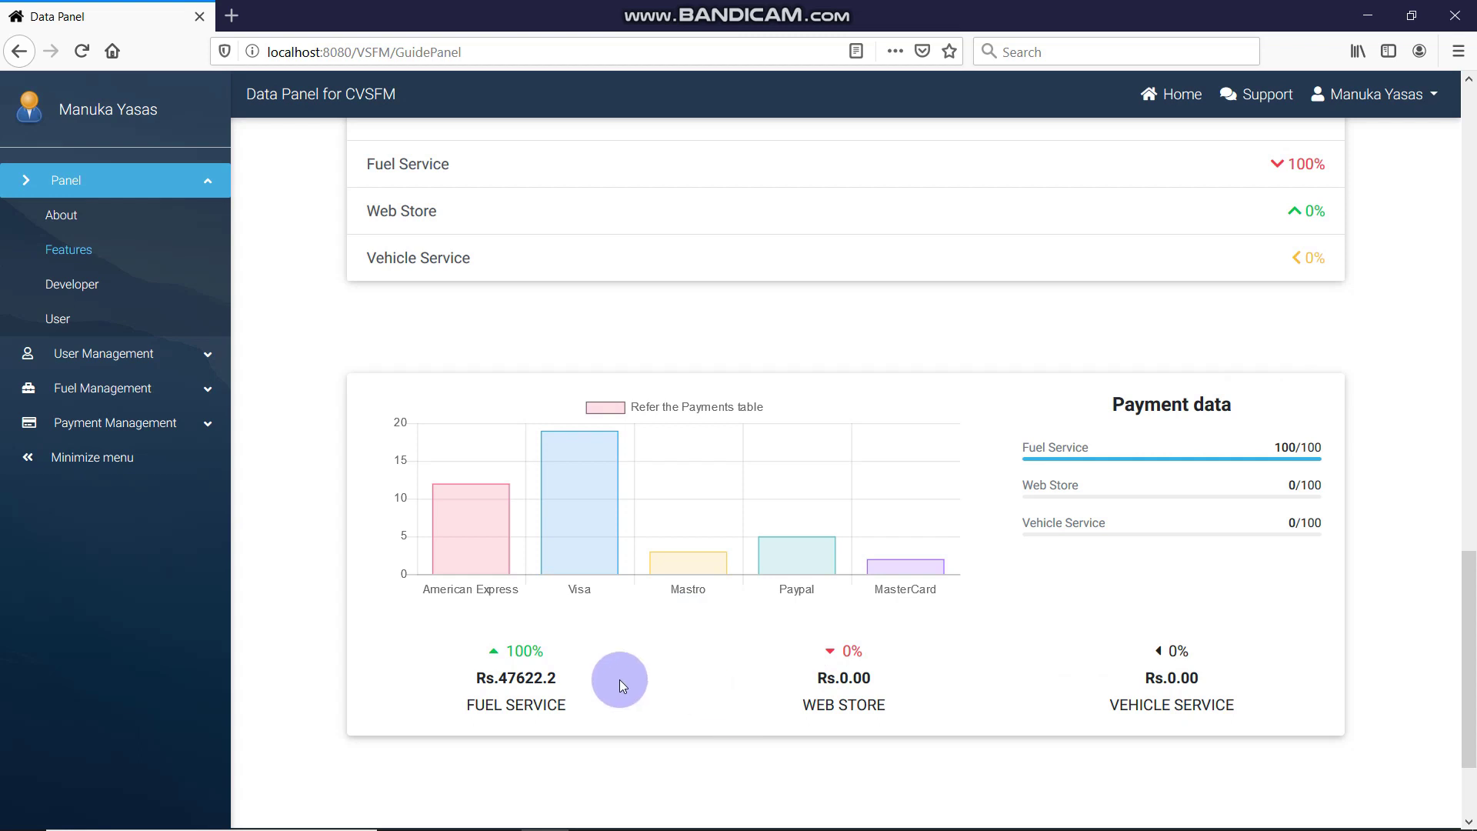
drag(517, 673, 487, 677)
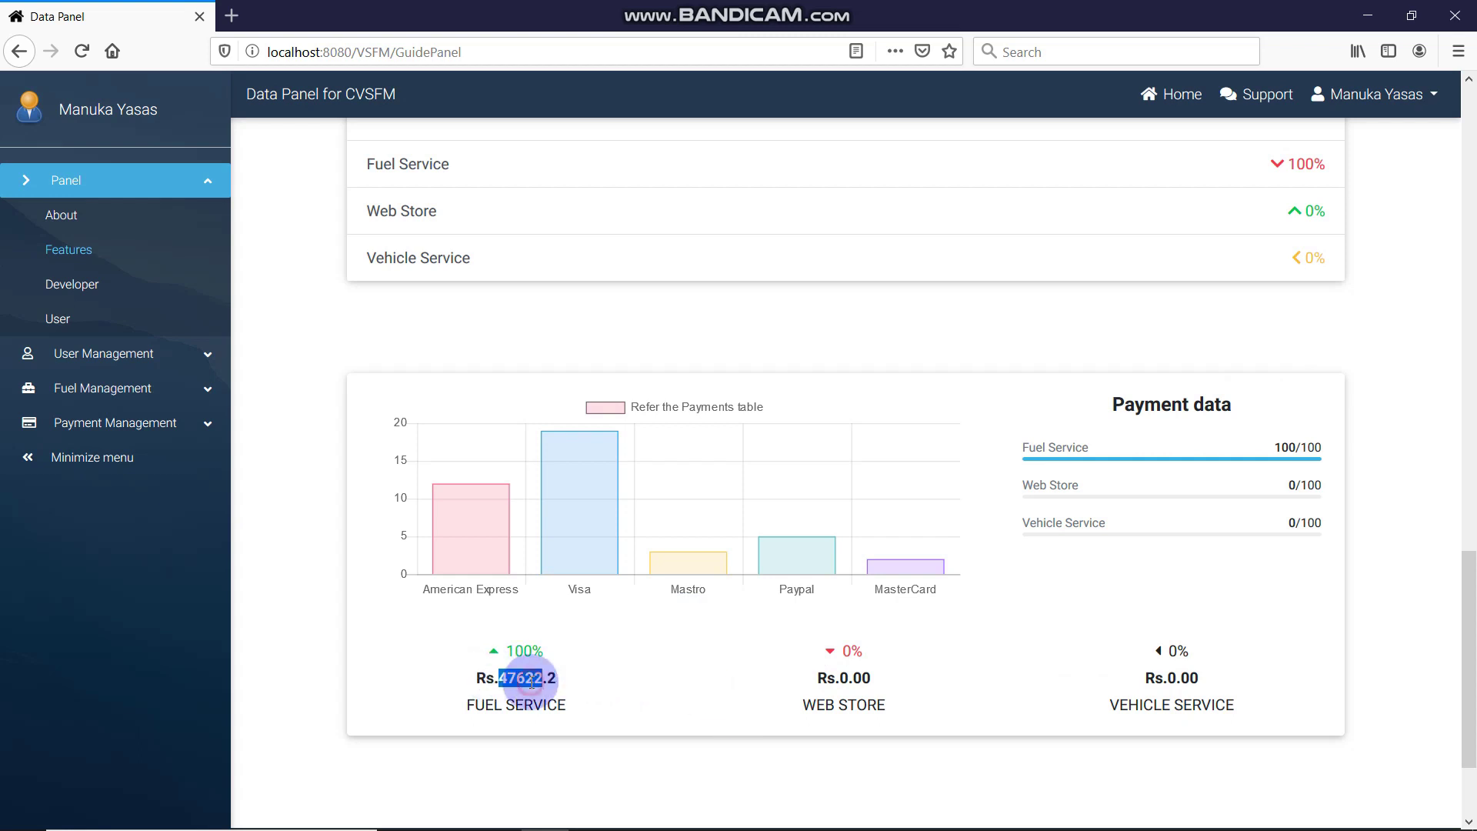
scroll(500, 412, up, 4)
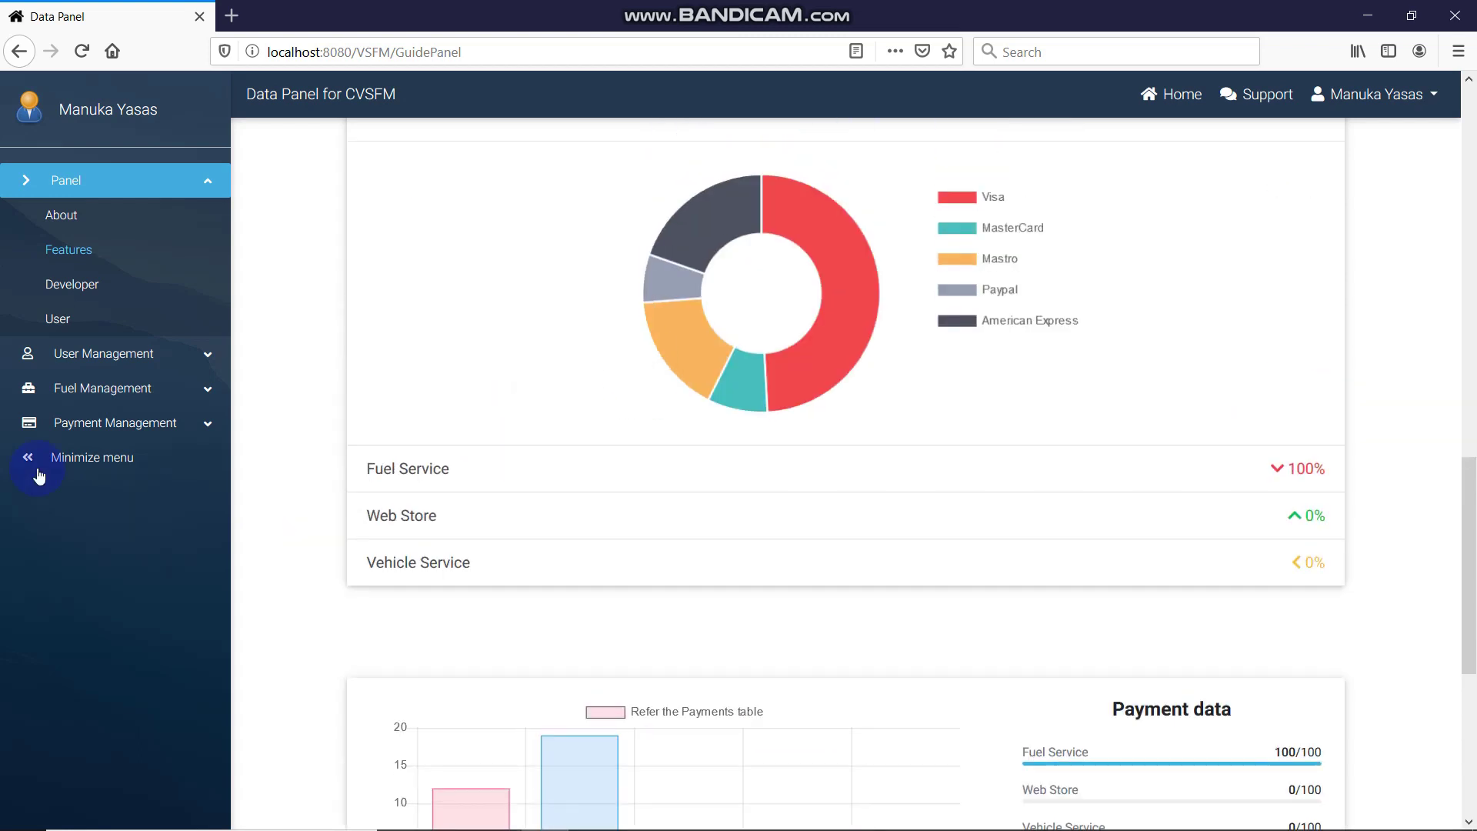
click(177, 423)
Open the payments list and inspect the details of payment 23
click(72, 363)
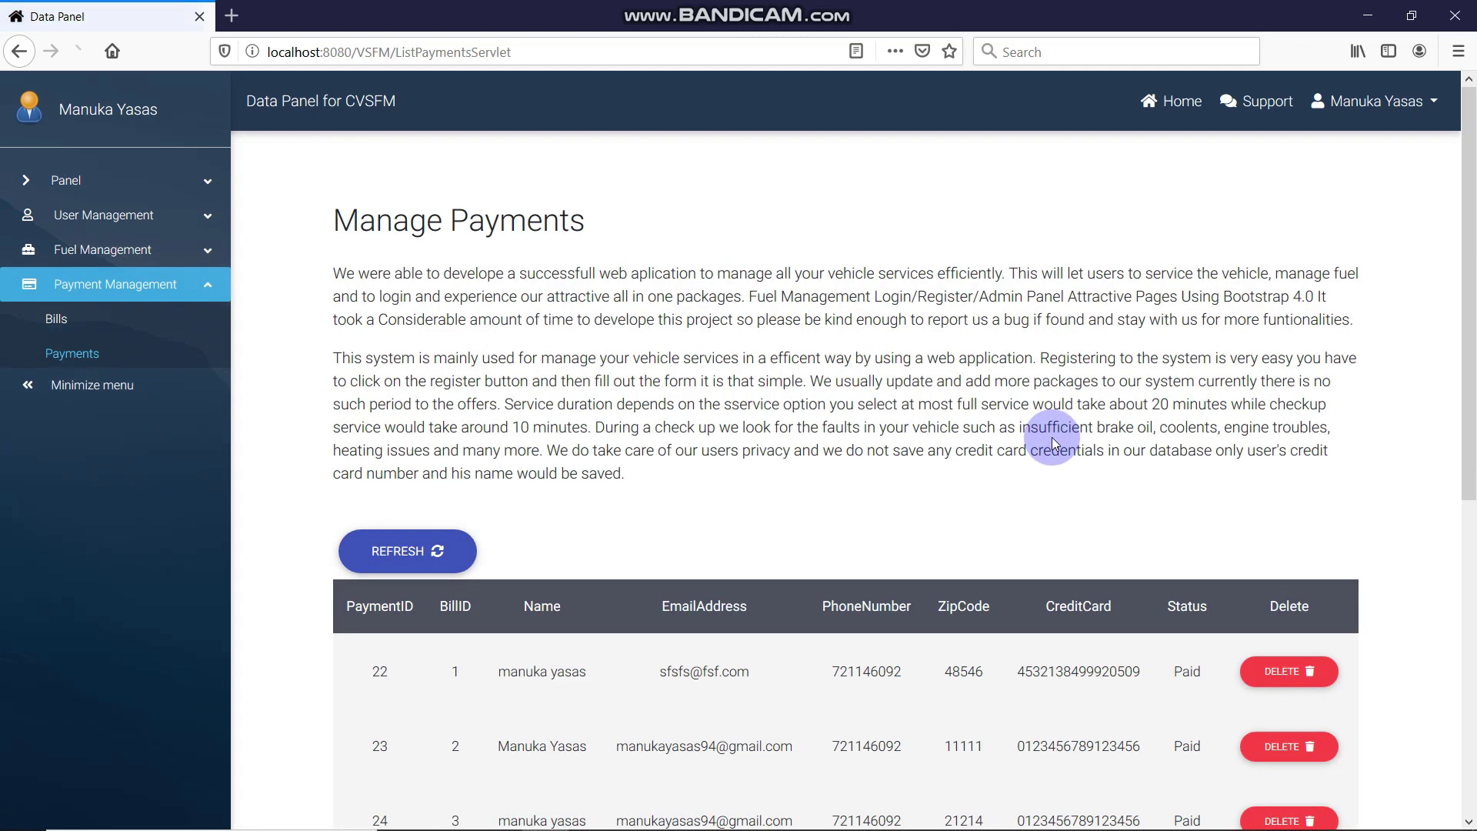
scroll(1049, 350, down, 4)
drag(1171, 369, 1195, 625)
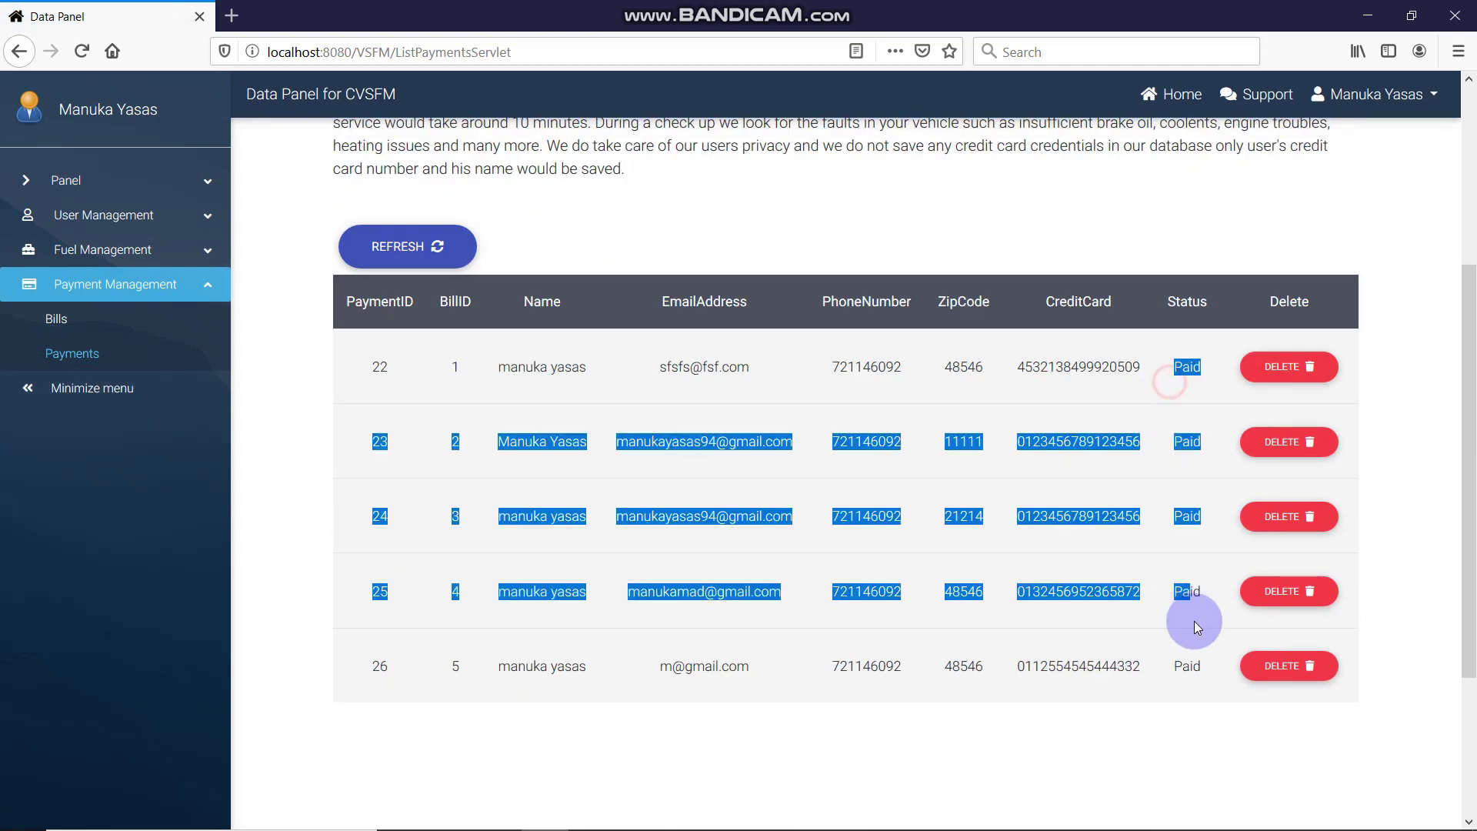
click(1196, 642)
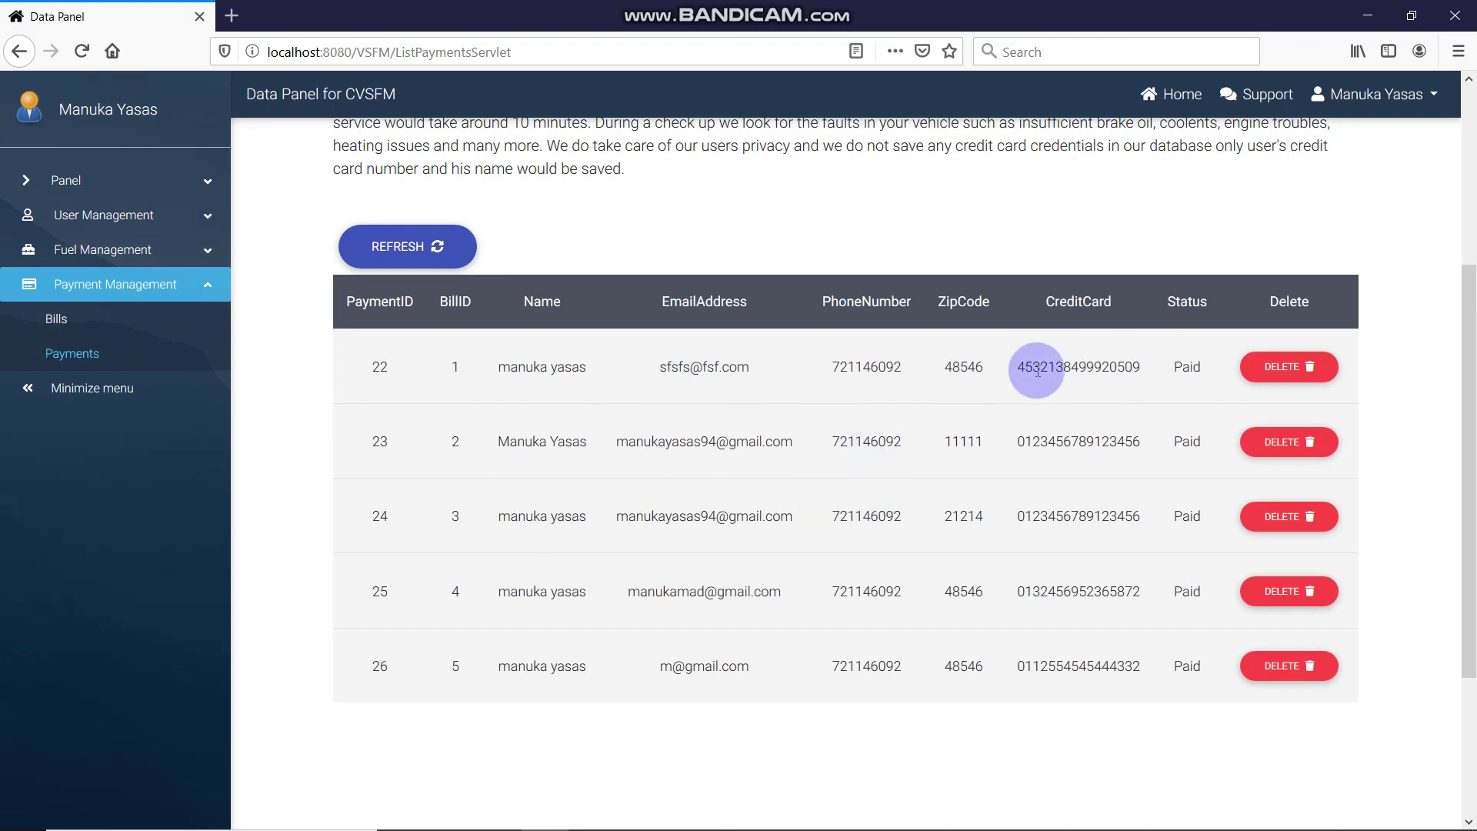
drag(1039, 368, 1105, 462)
click(1101, 550)
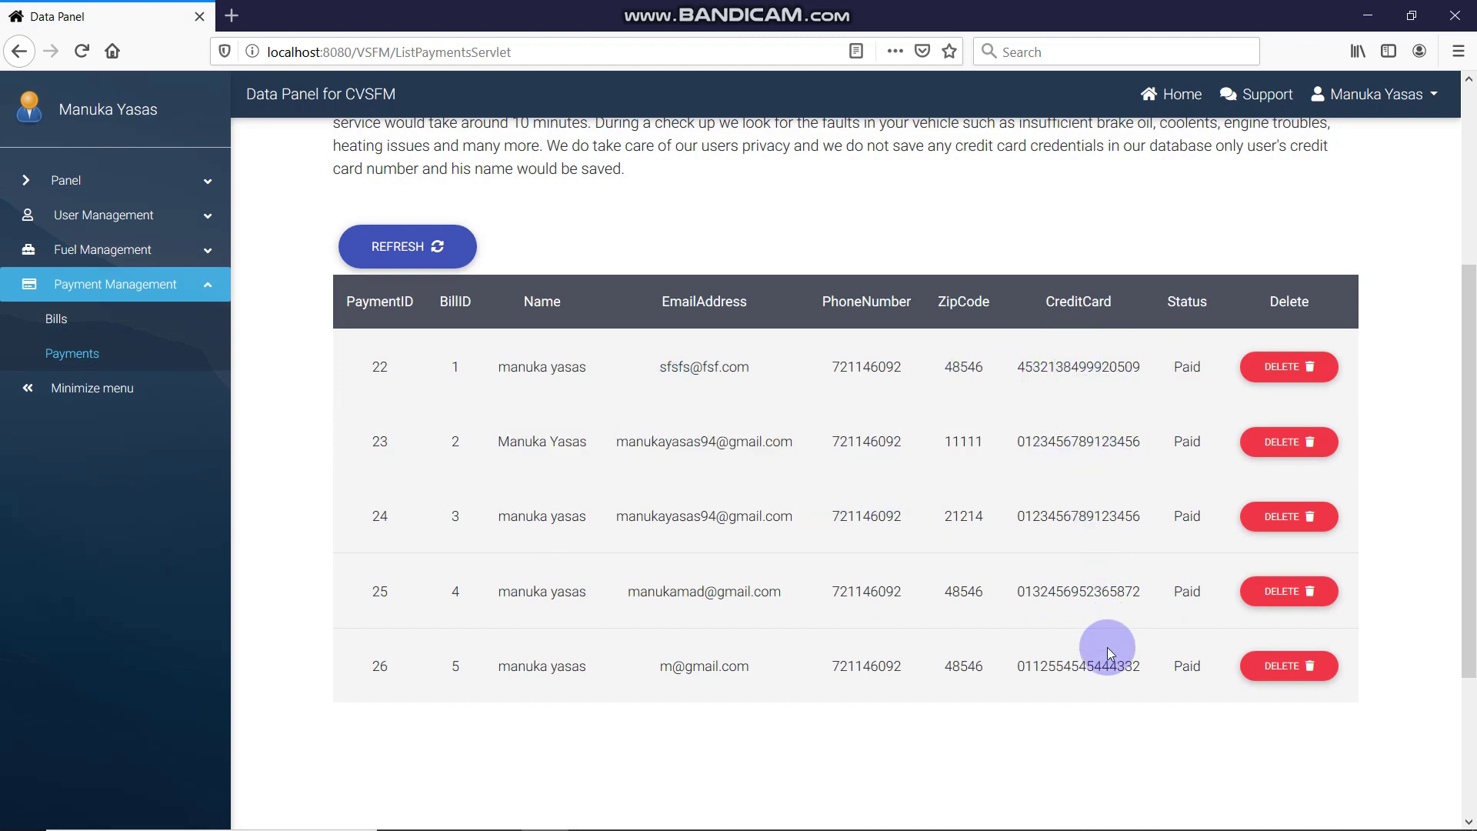
Try deleting bill 1 in Manage Bills and dismiss the Bill Not Deleted alert
click(142, 333)
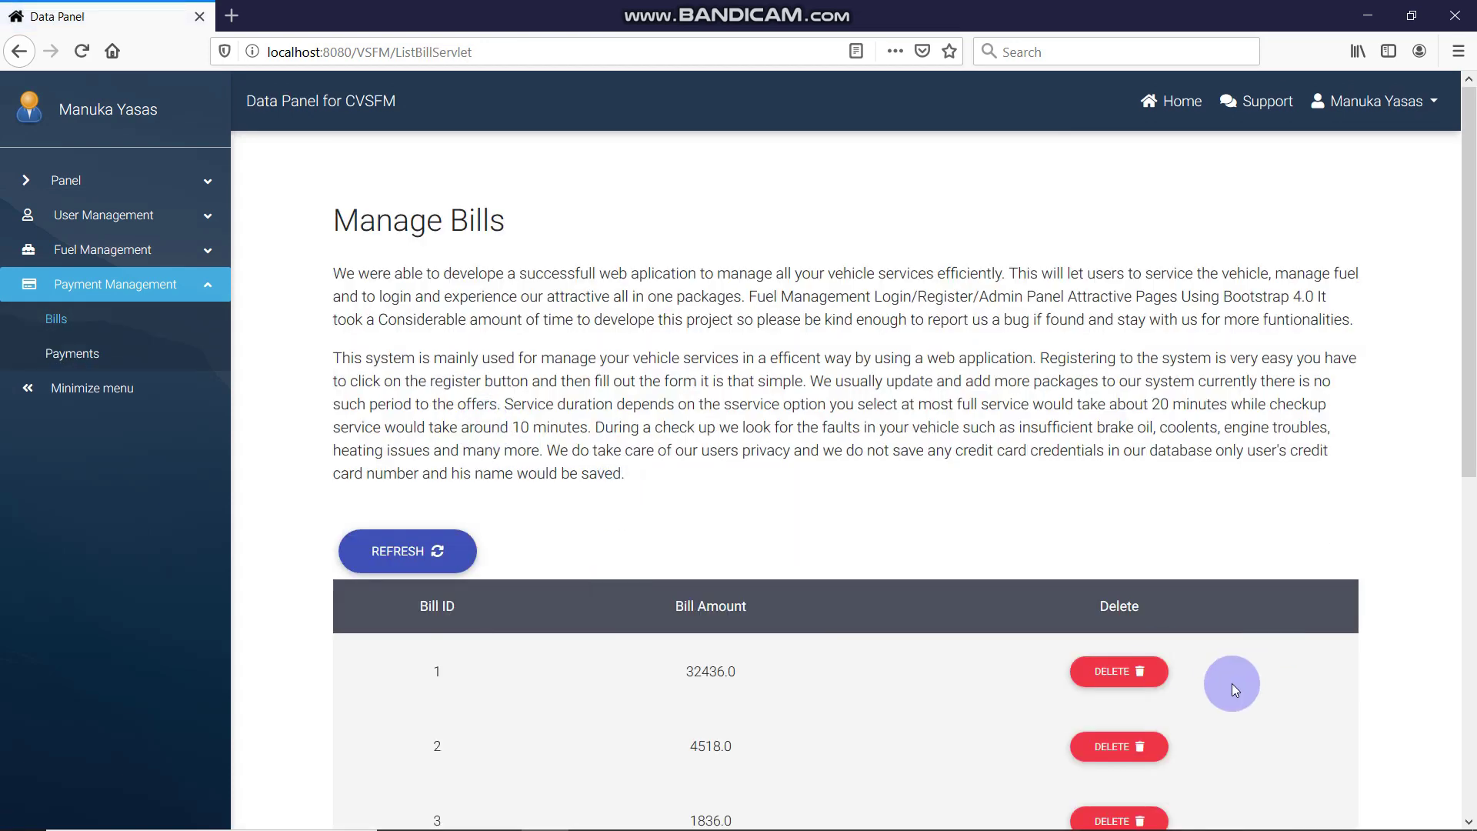
click(1112, 674)
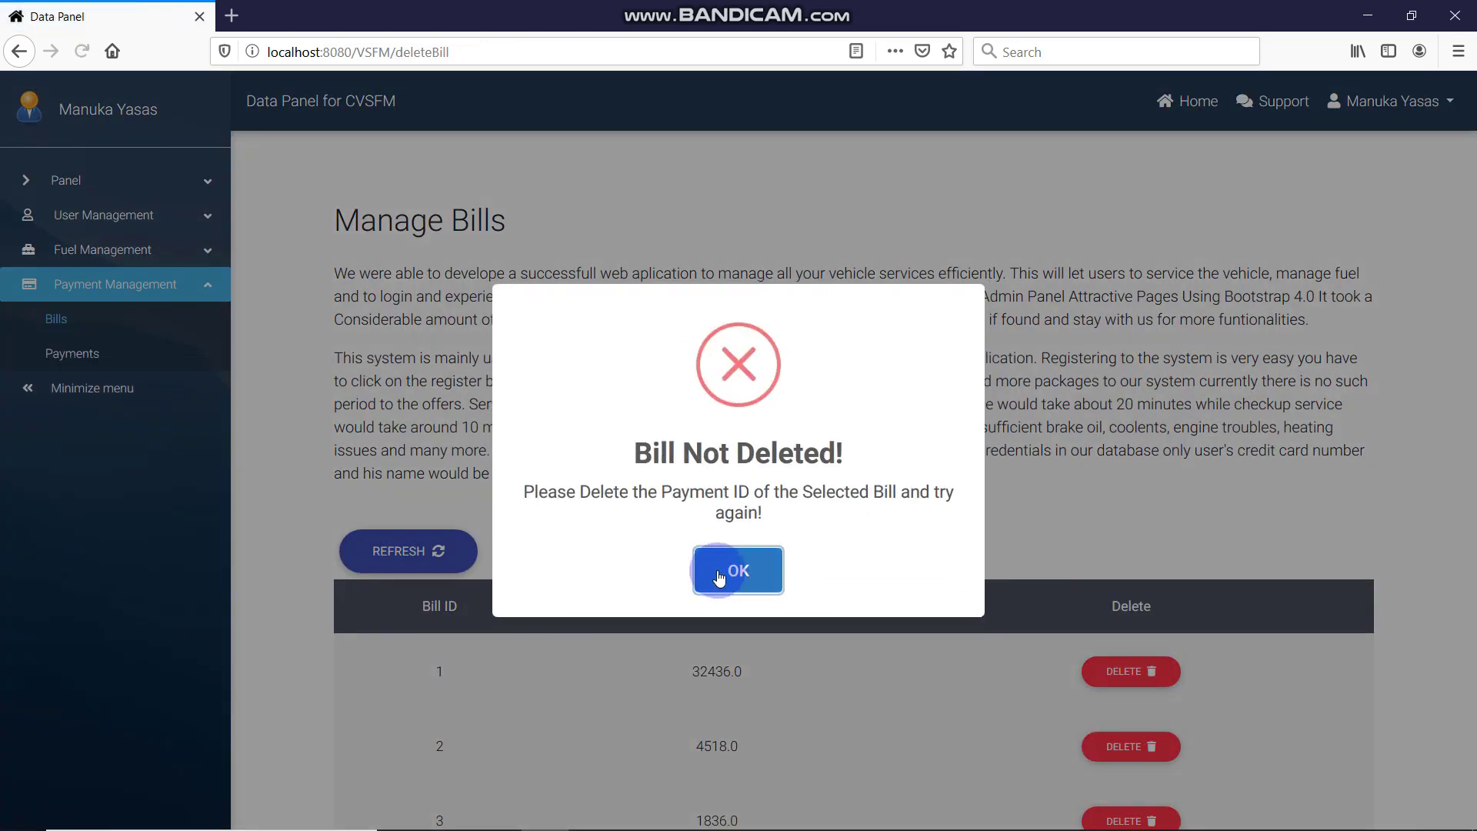
drag(557, 492, 925, 528)
click(739, 570)
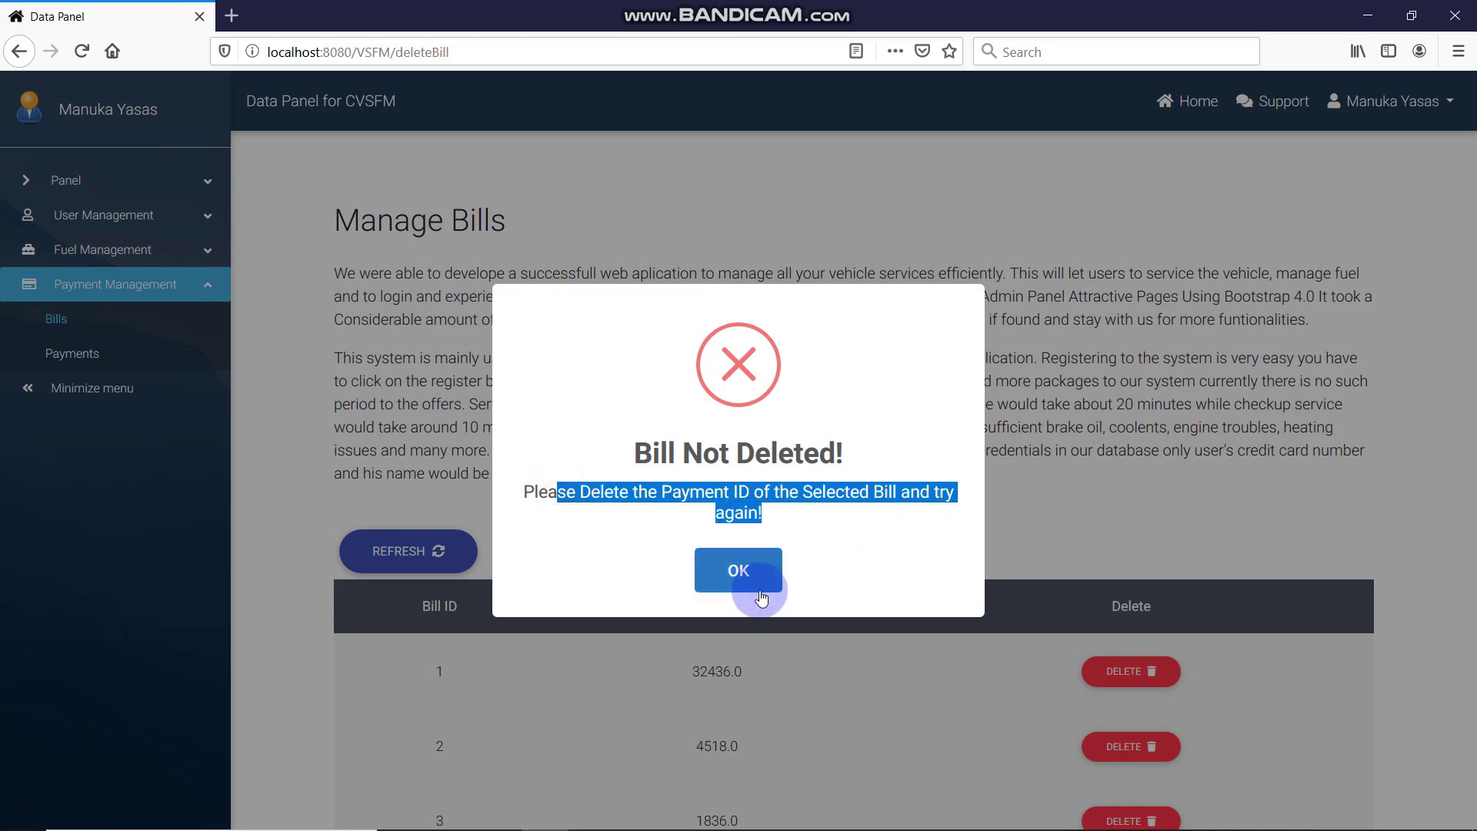
scroll(1000, 480, down, 2)
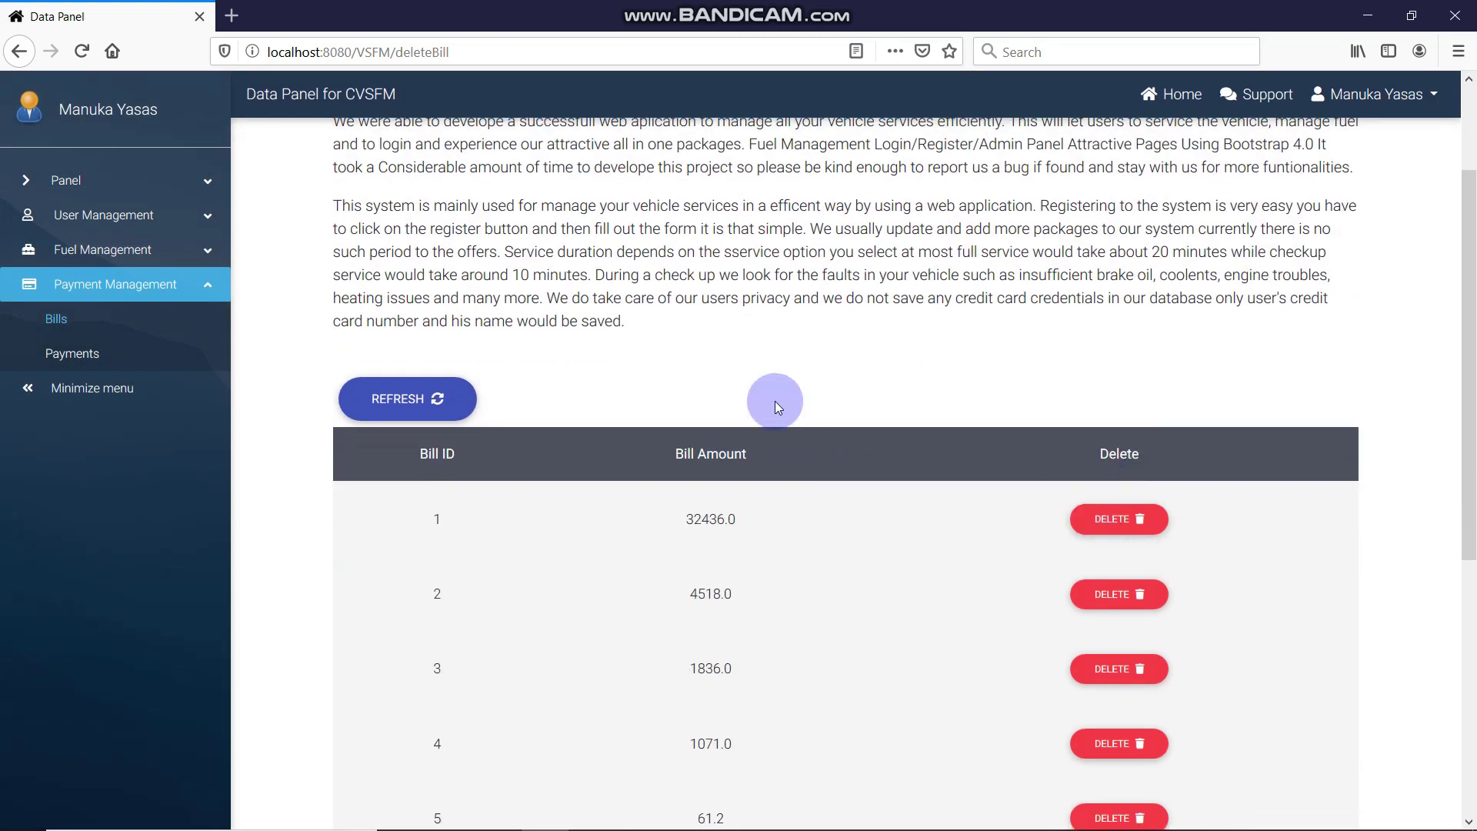
scroll(774, 400, down, 4)
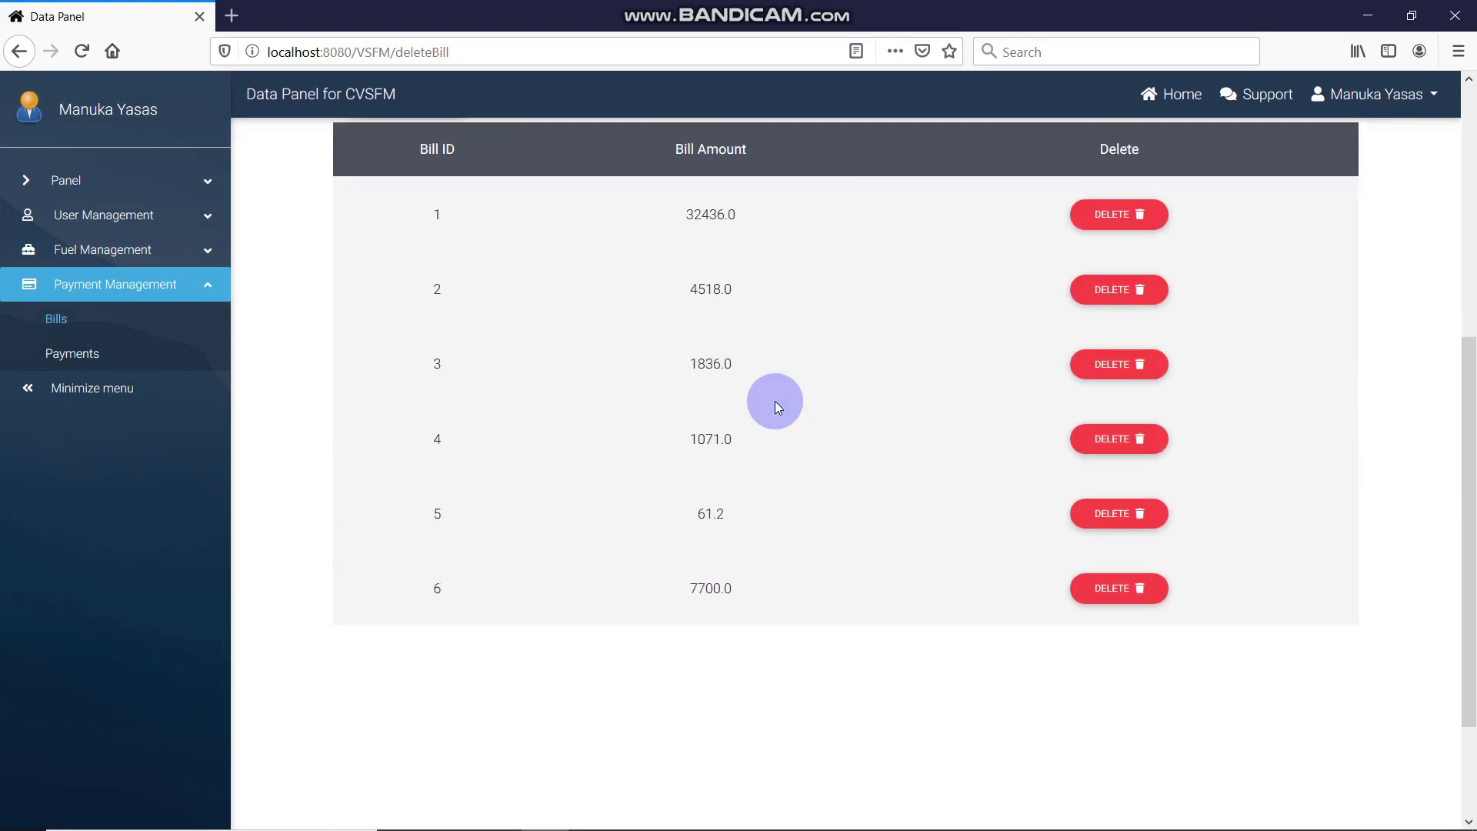
click(757, 567)
Scroll to the top of Manage Bills and expand the sidebar's Panel section
scroll(336, 400, up, 6)
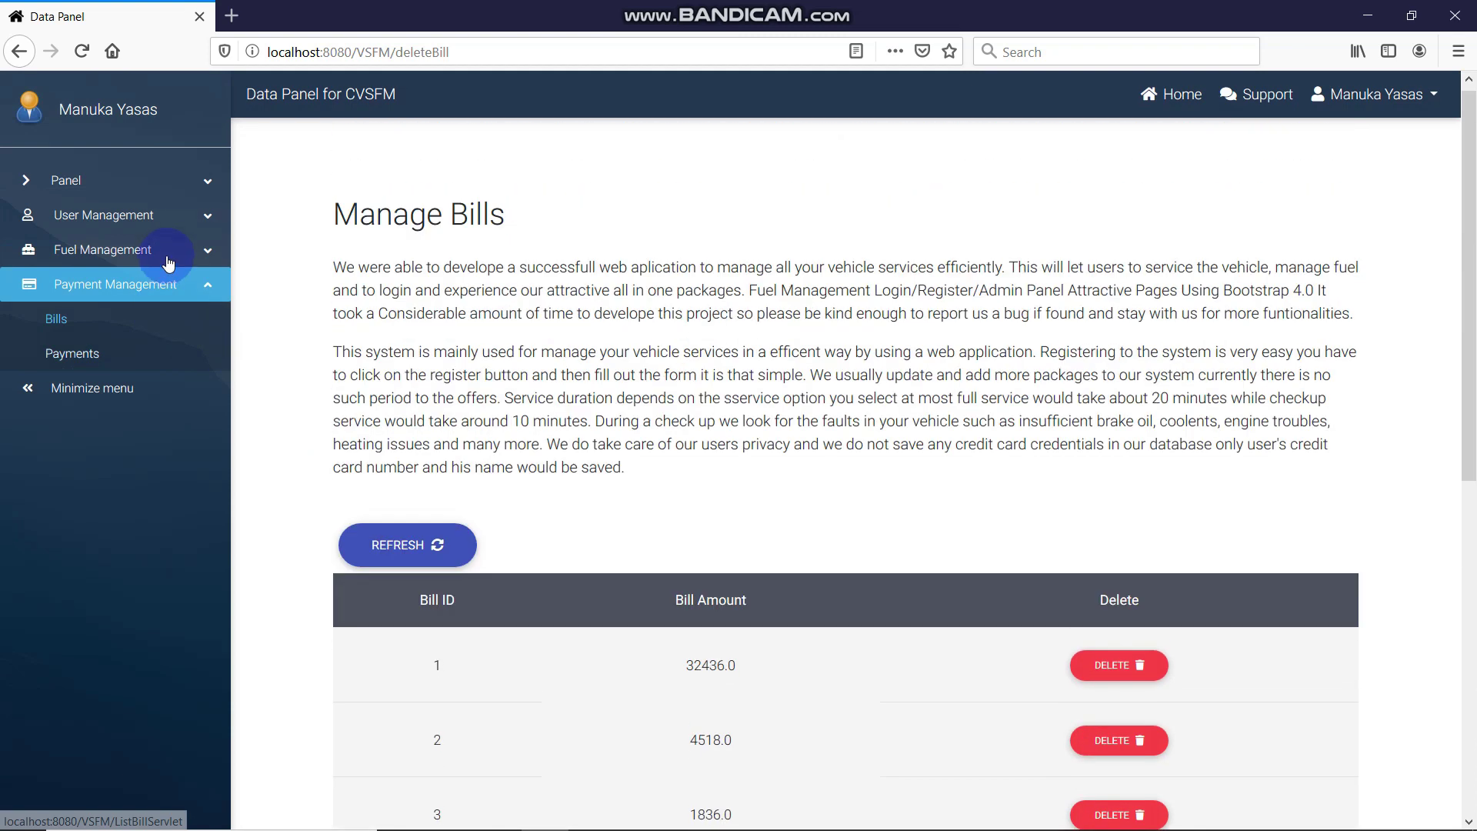
click(193, 217)
click(147, 165)
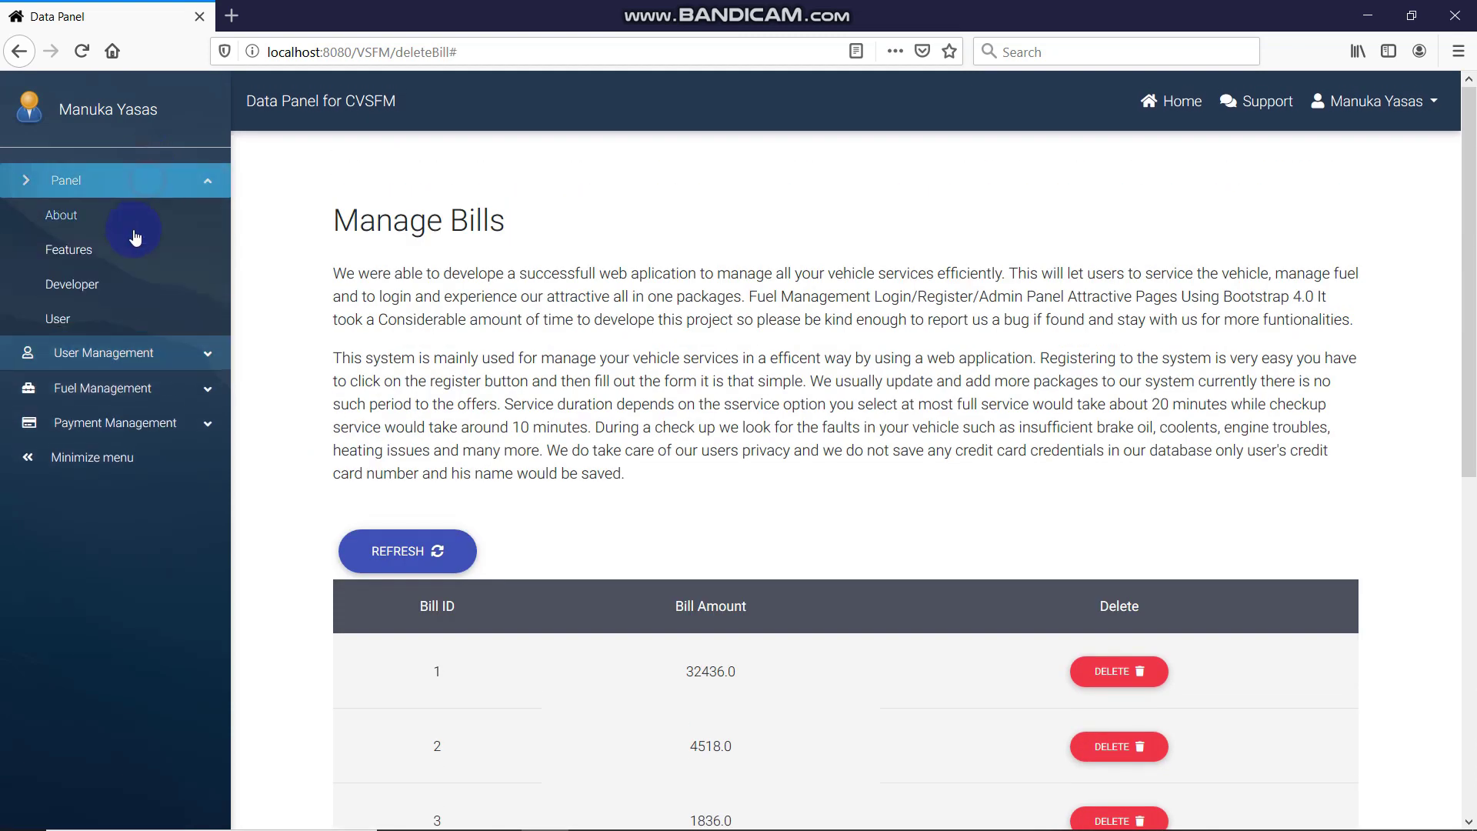
Scroll through the charts on the Features page
click(116, 246)
scroll(1059, 423, down, 10)
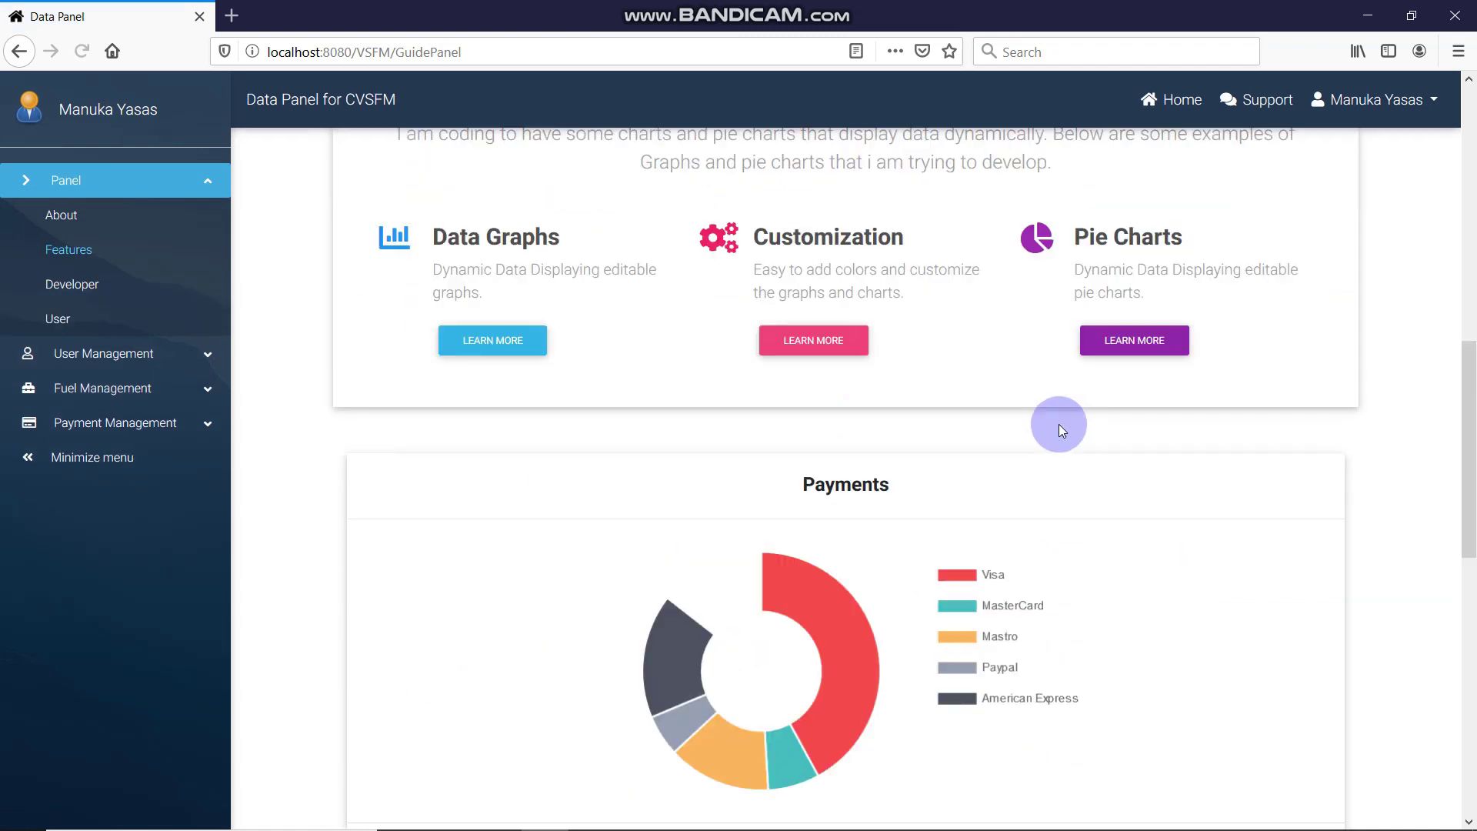
scroll(1023, 424, up, 2)
scroll(903, 444, down, 2)
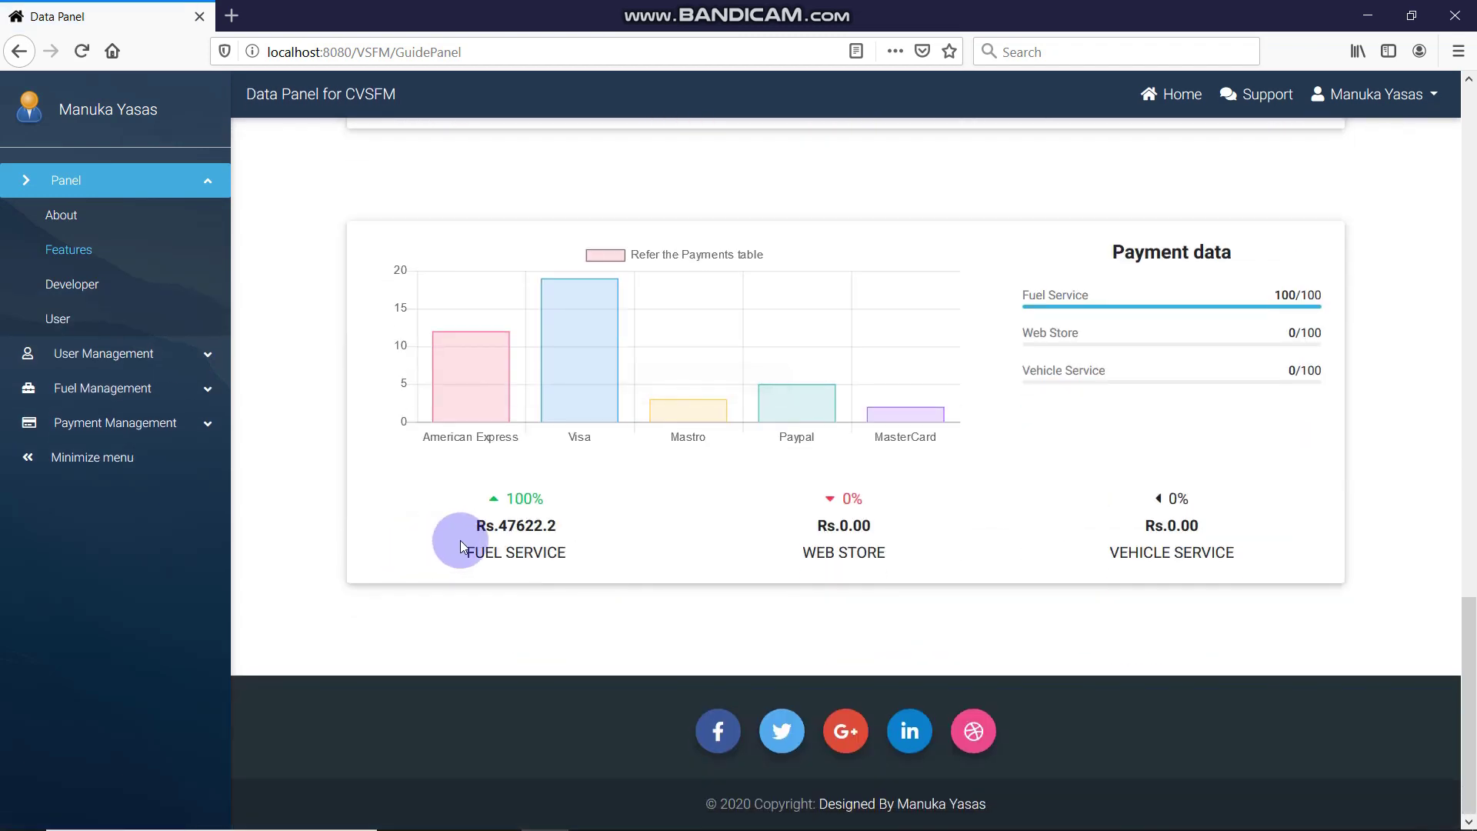
scroll(626, 511, up, 5)
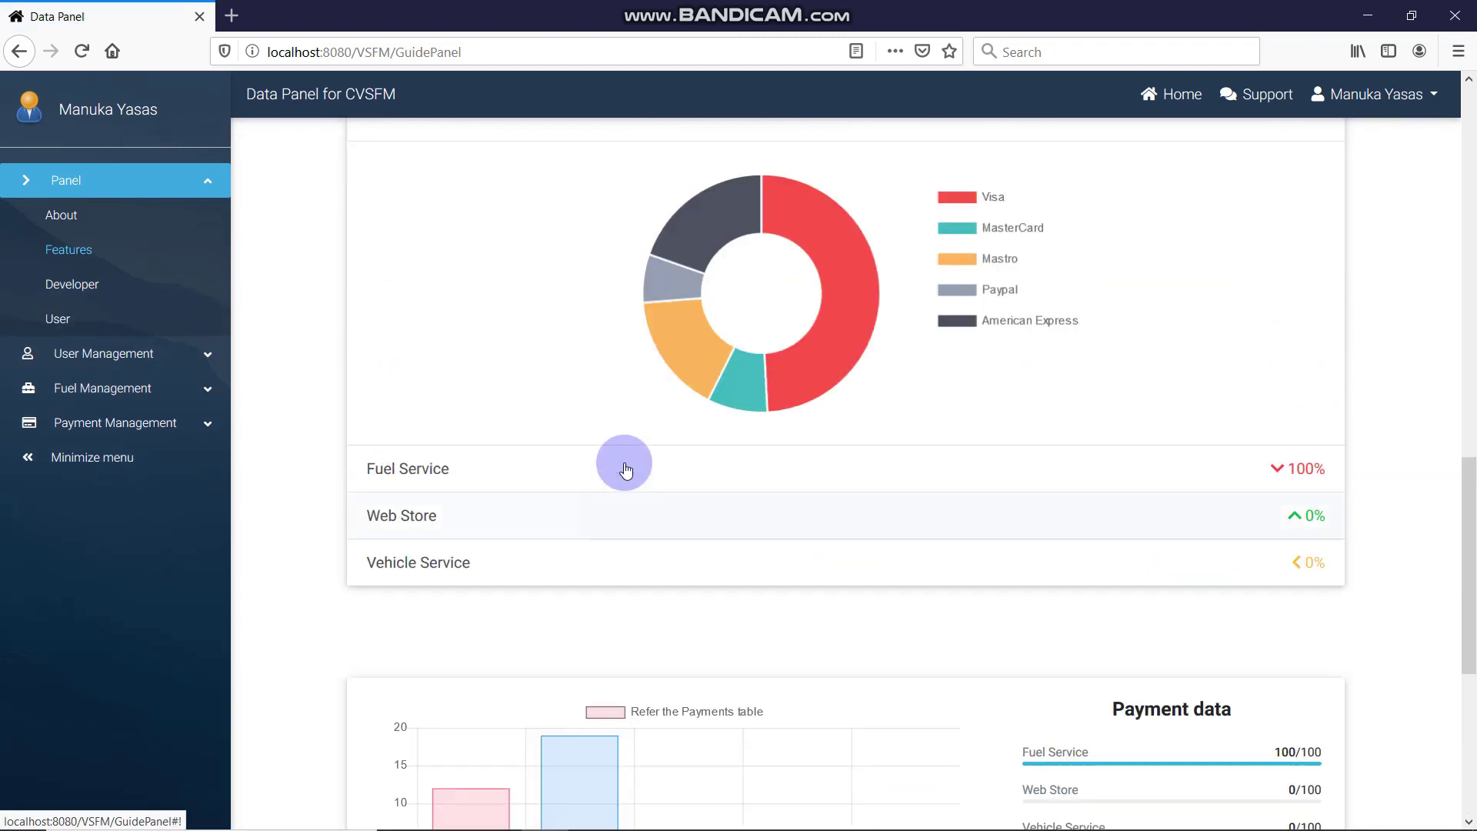
scroll(626, 466, up, 4)
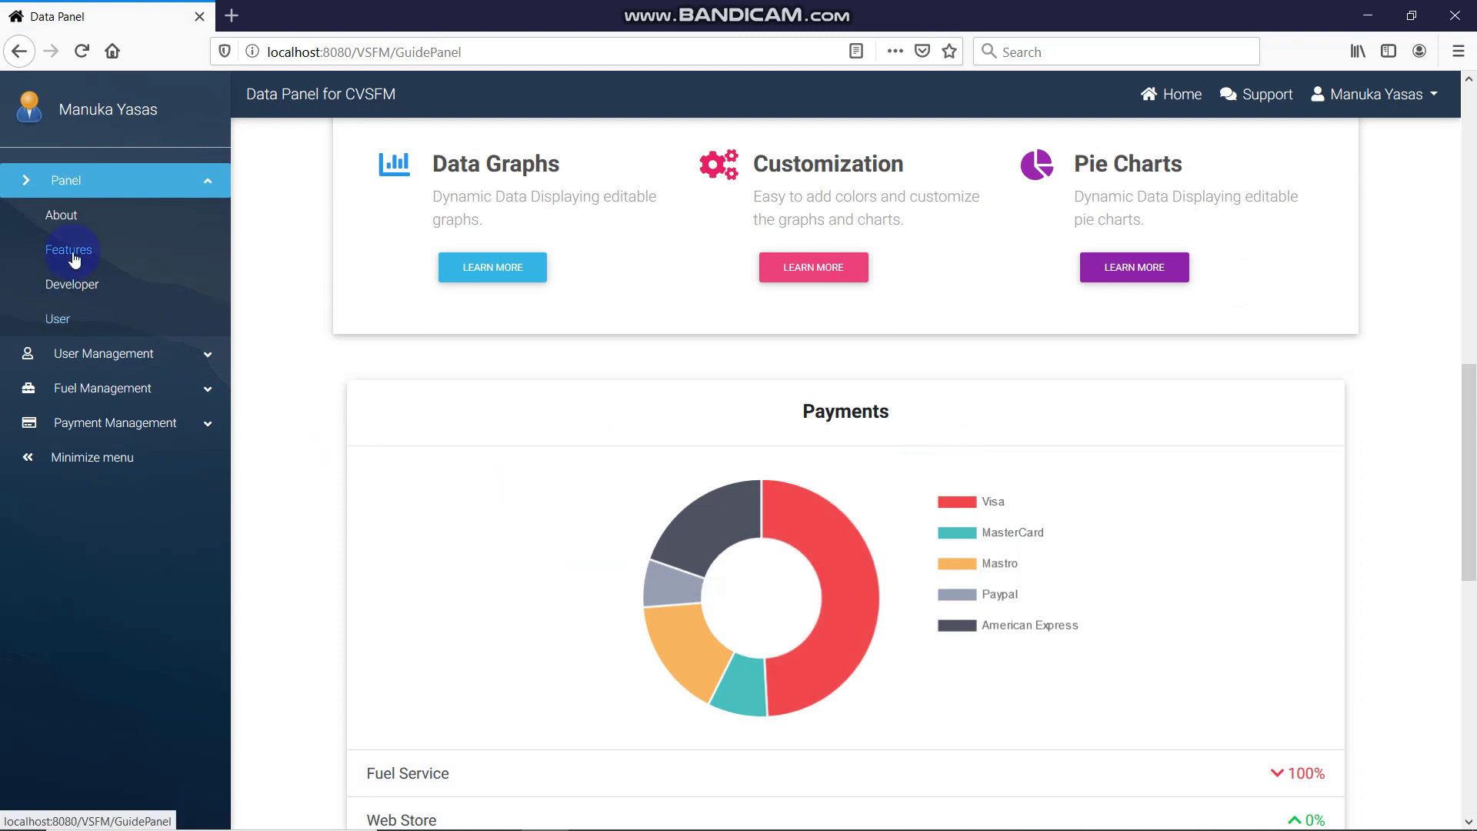
Read the Developer page on the 4-member group project and PHP payroll system, then go to User
click(77, 296)
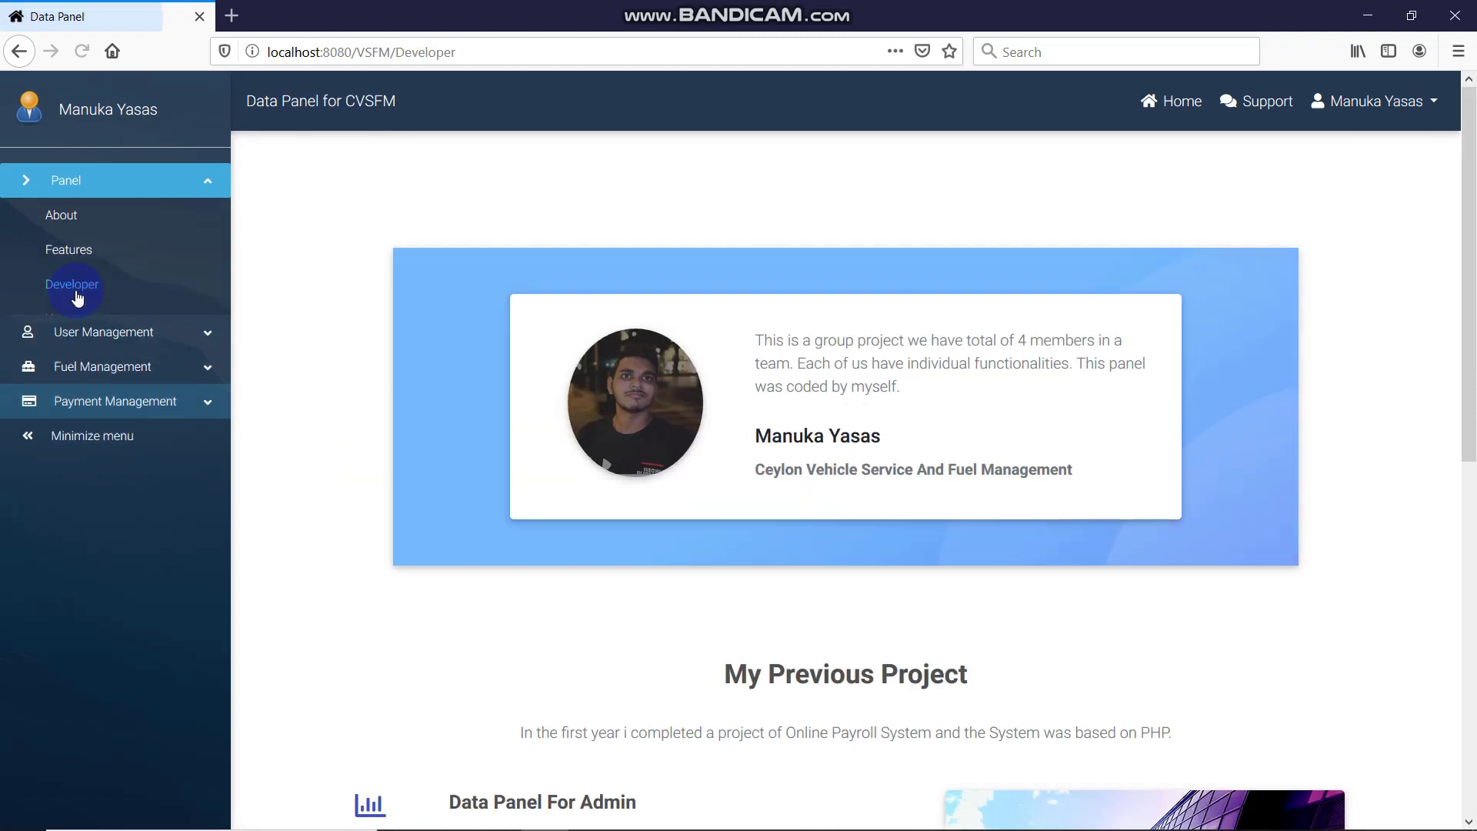
scroll(703, 372, down, 5)
scroll(703, 373, up, 5)
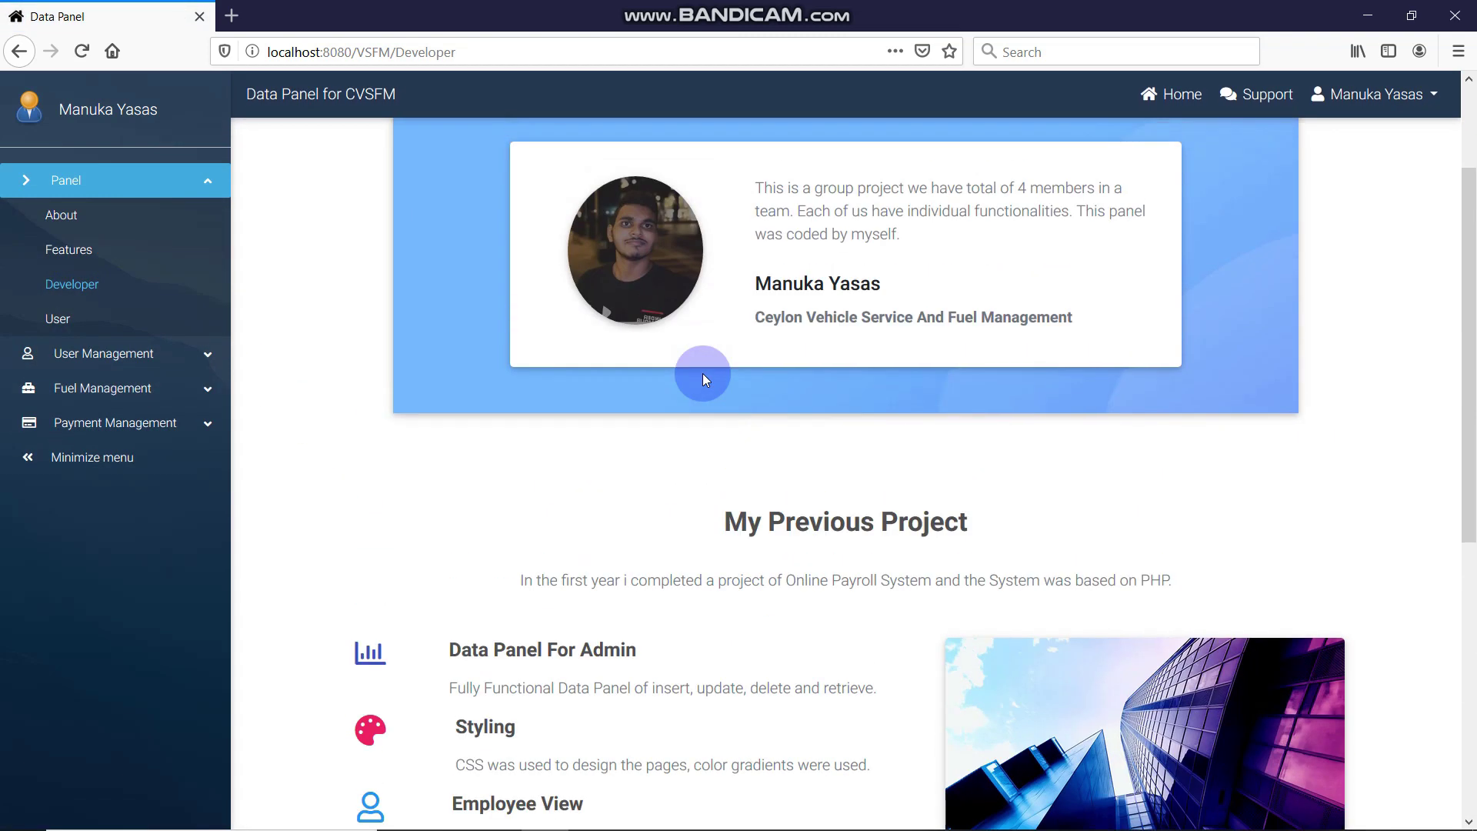
scroll(910, 369, down, 7)
scroll(910, 370, up, 6)
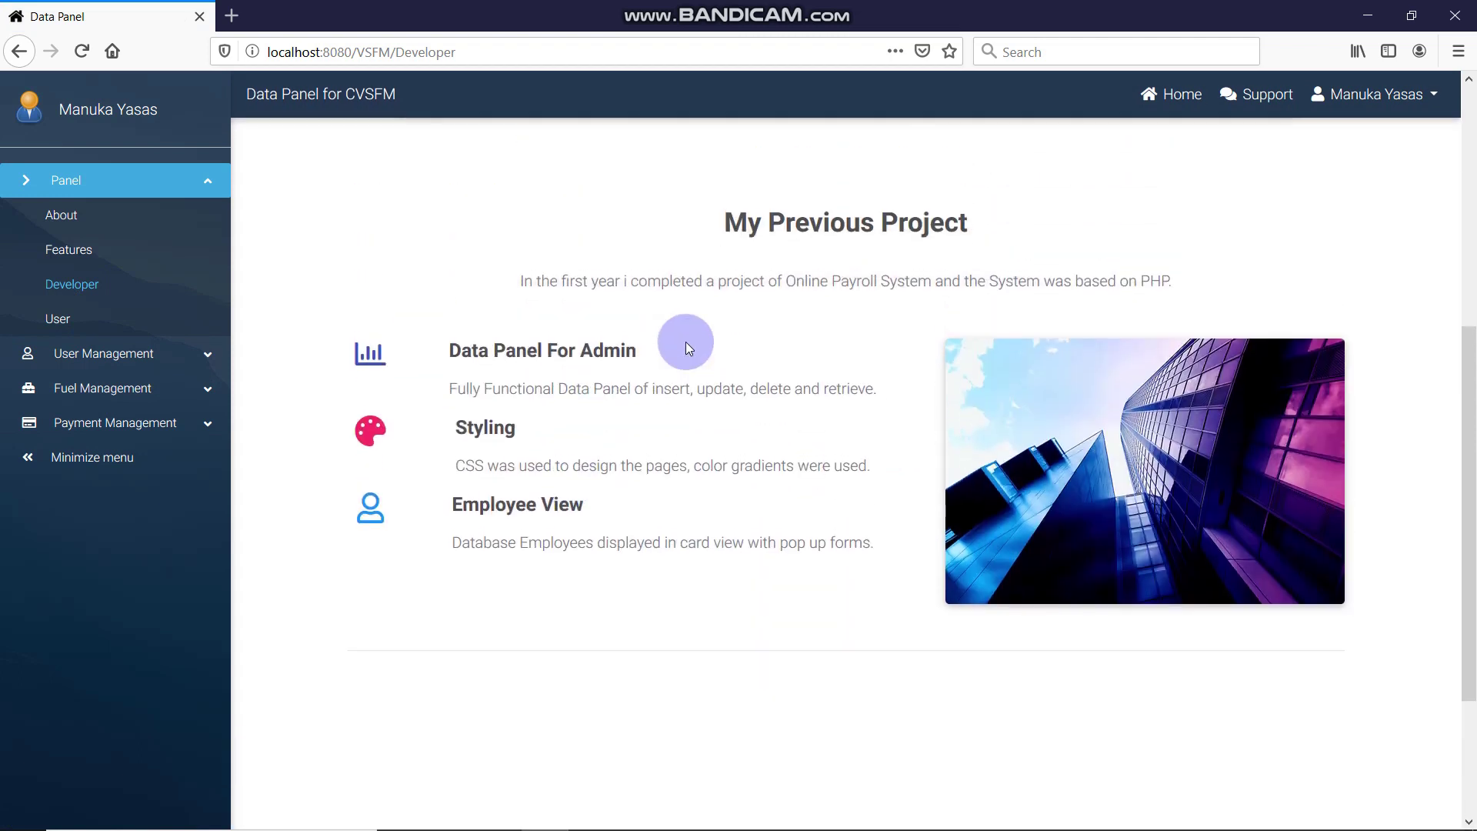
drag(808, 580, 1239, 604)
click(1213, 565)
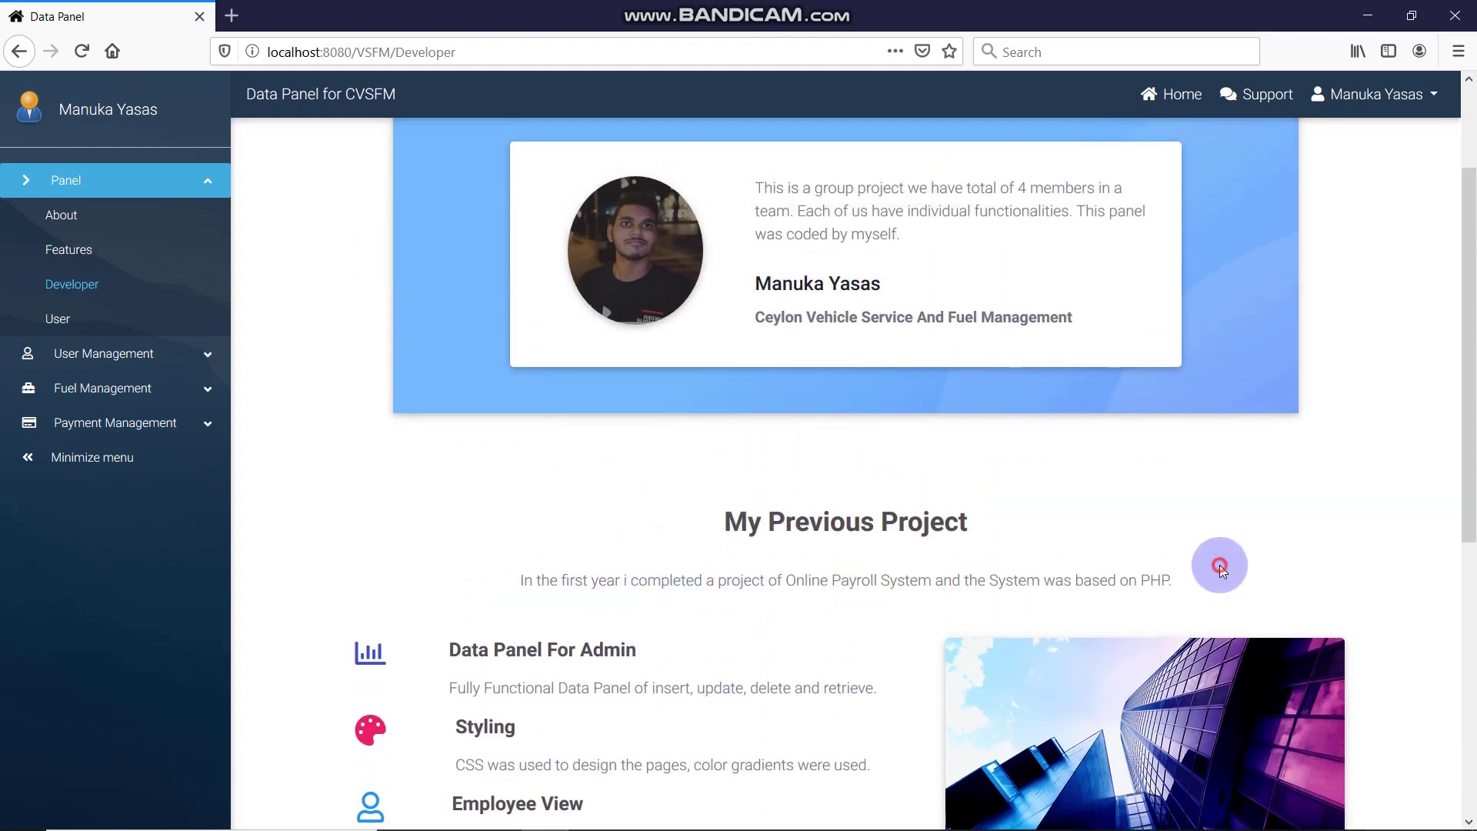
scroll(555, 395, up, 3)
click(96, 317)
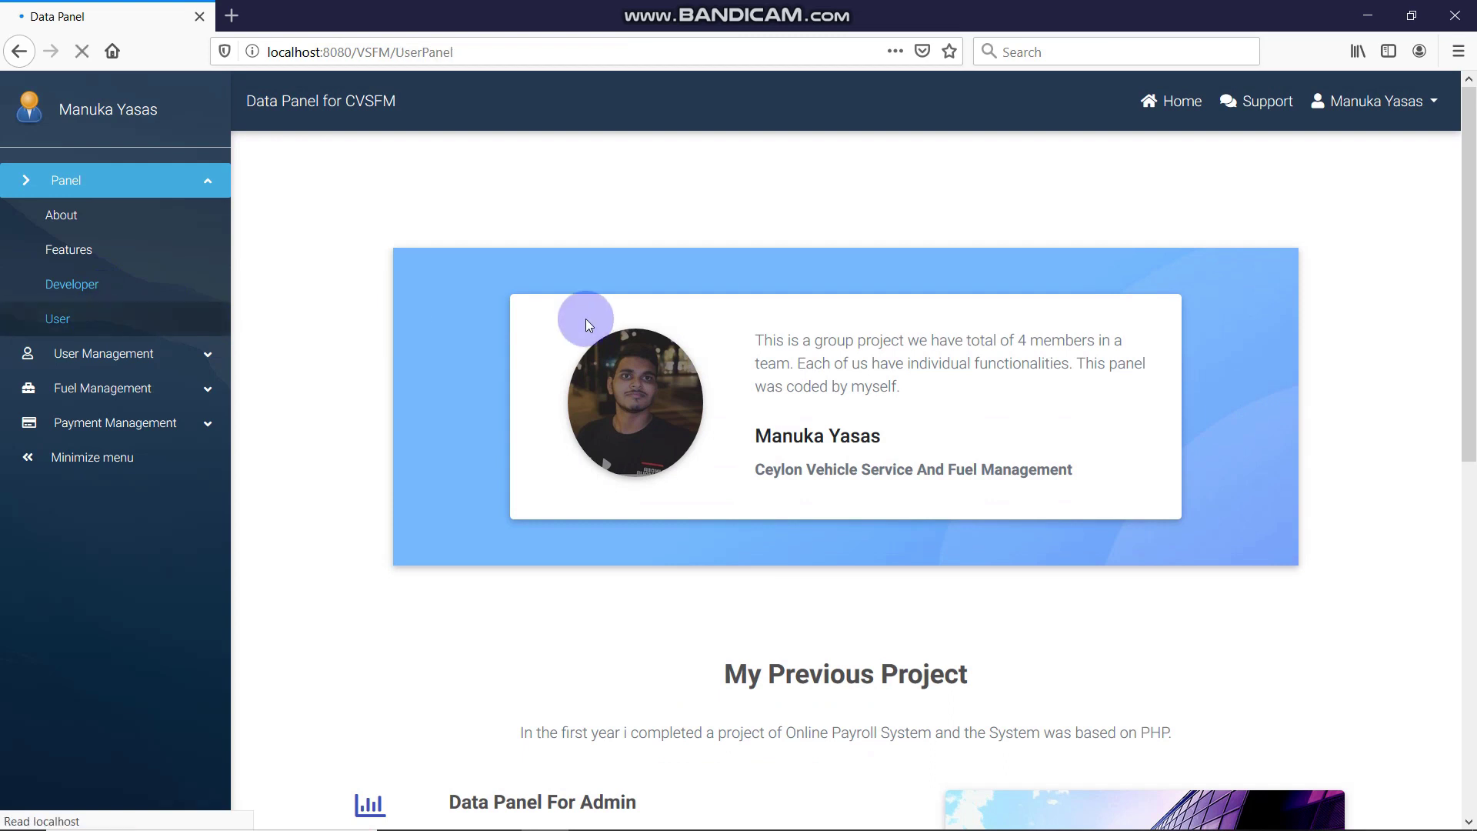
Start deleting the profile photo, choose NO, CANCEL, and acknowledge the Cancelled notice
mouse_move(1183, 810)
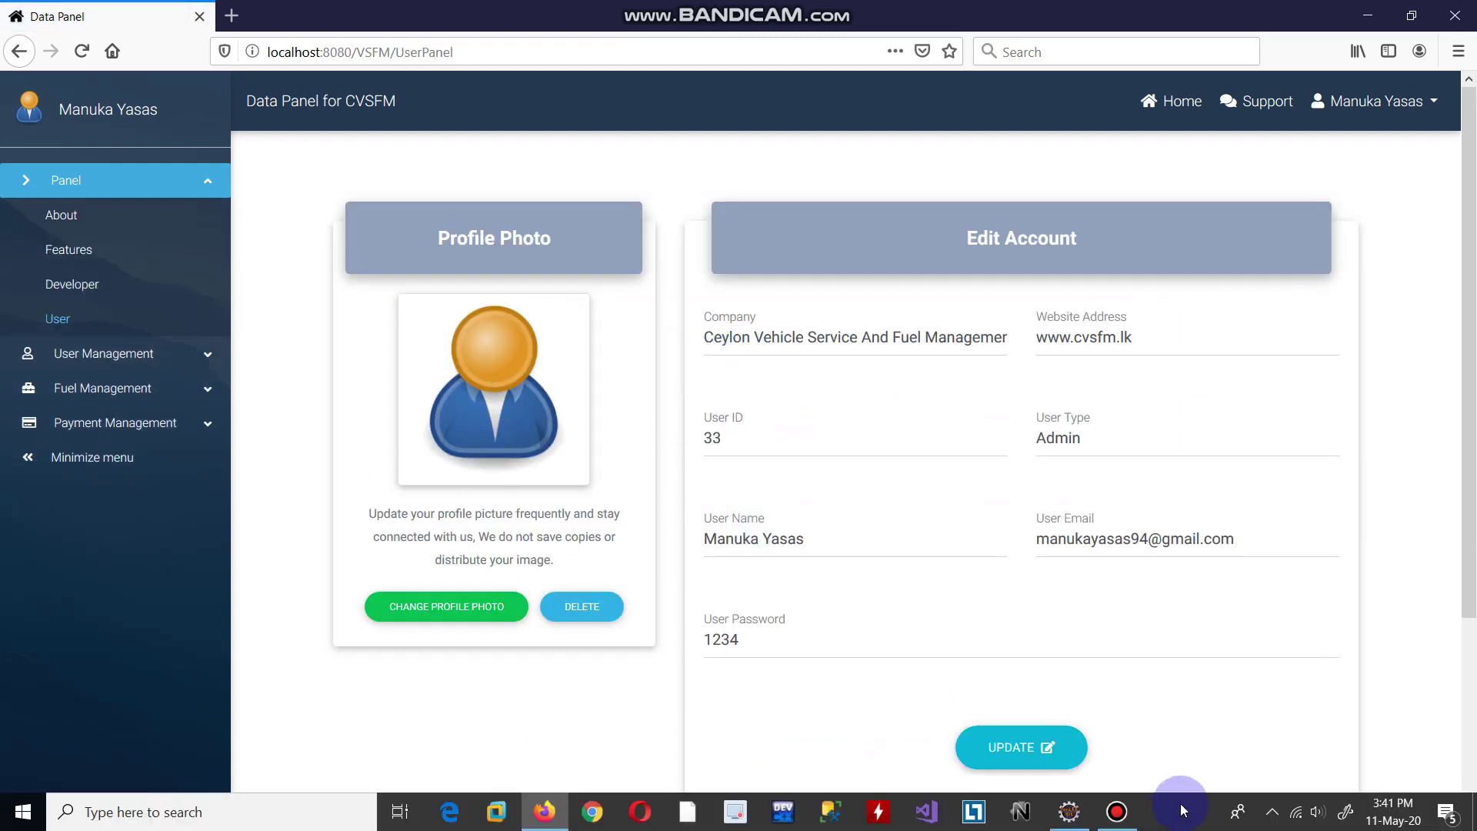
click(1117, 813)
click(1117, 819)
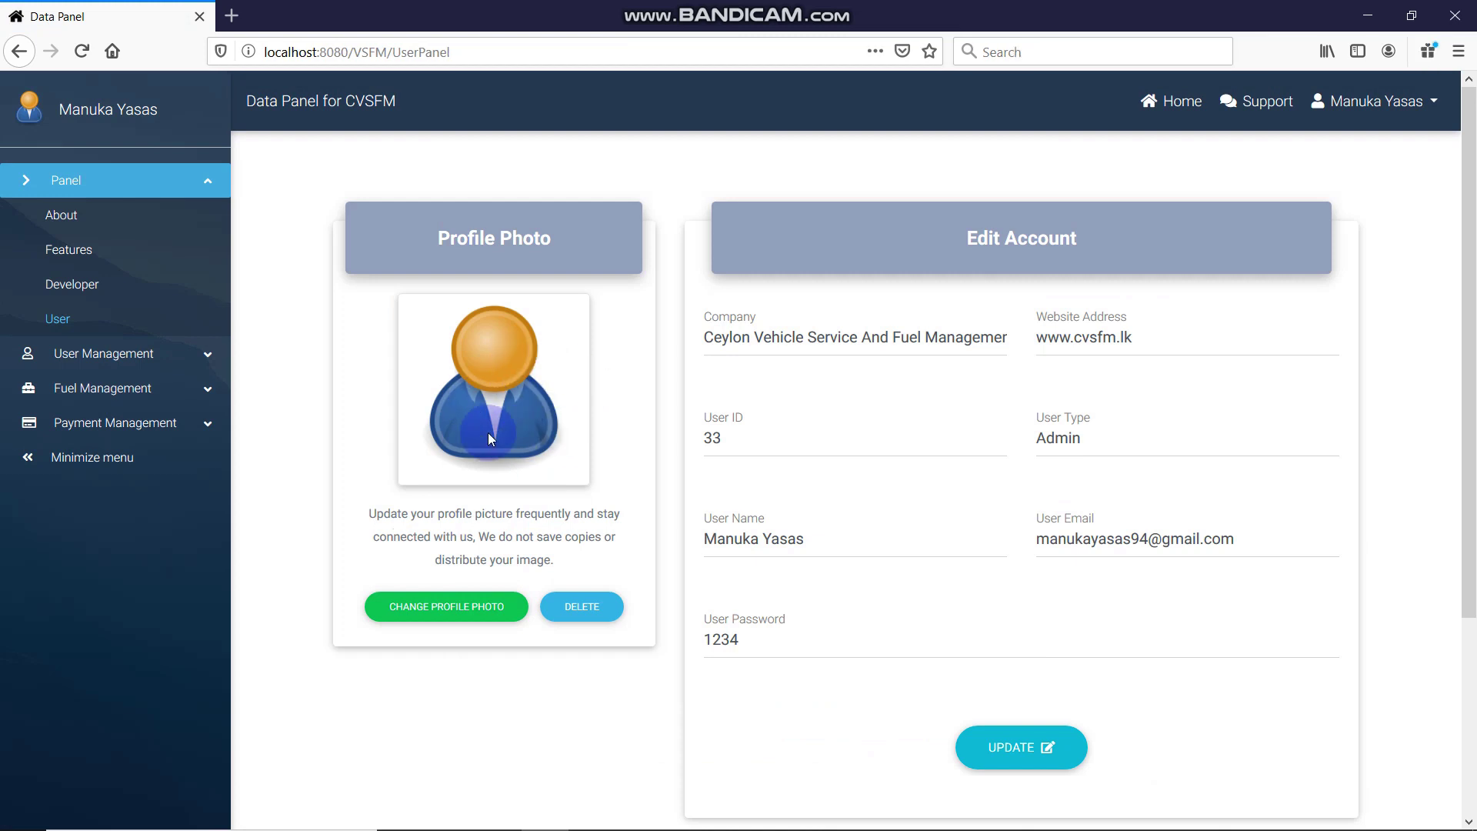
click(586, 607)
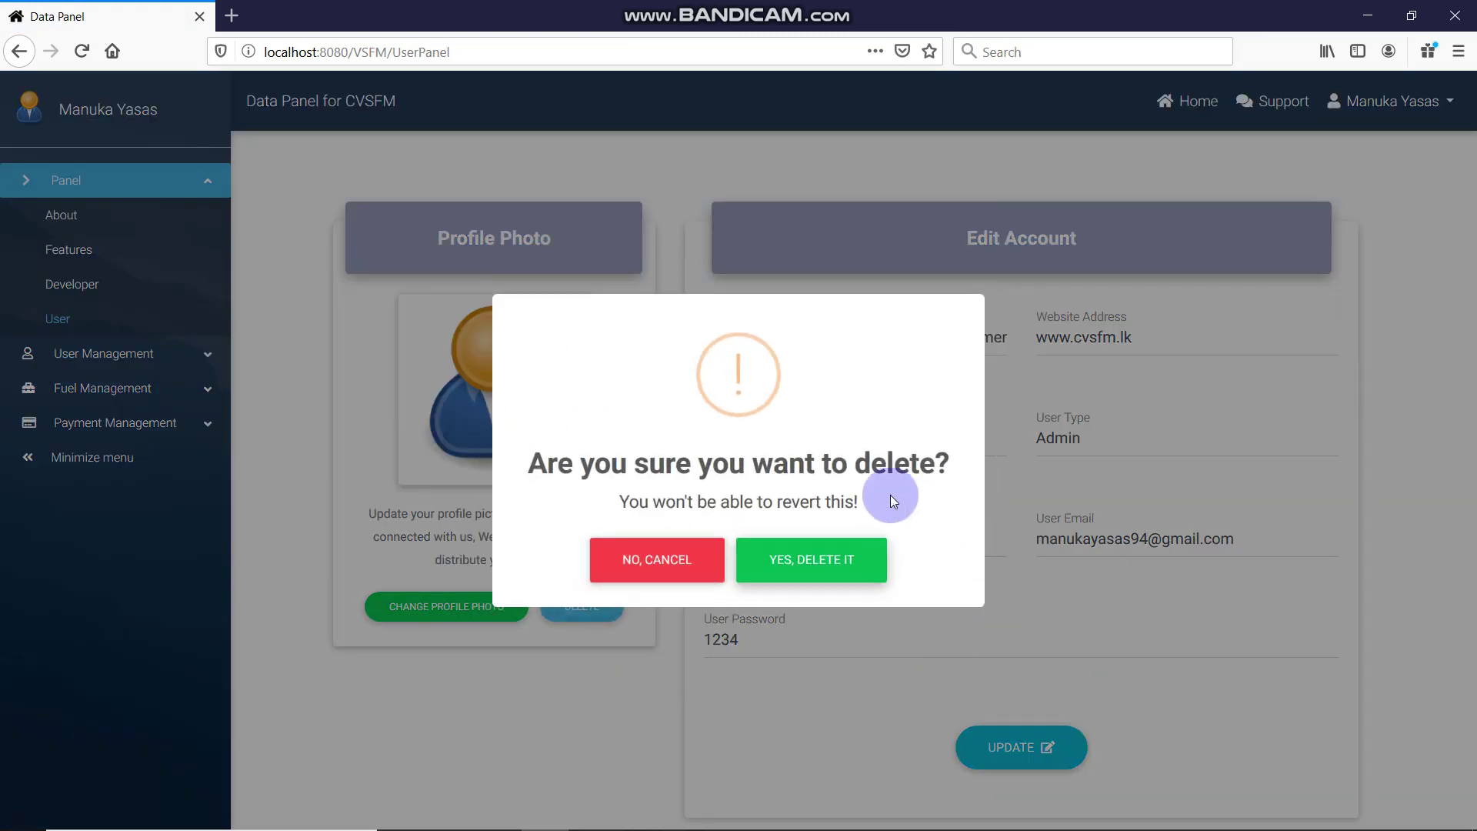
drag(555, 462, 555, 548)
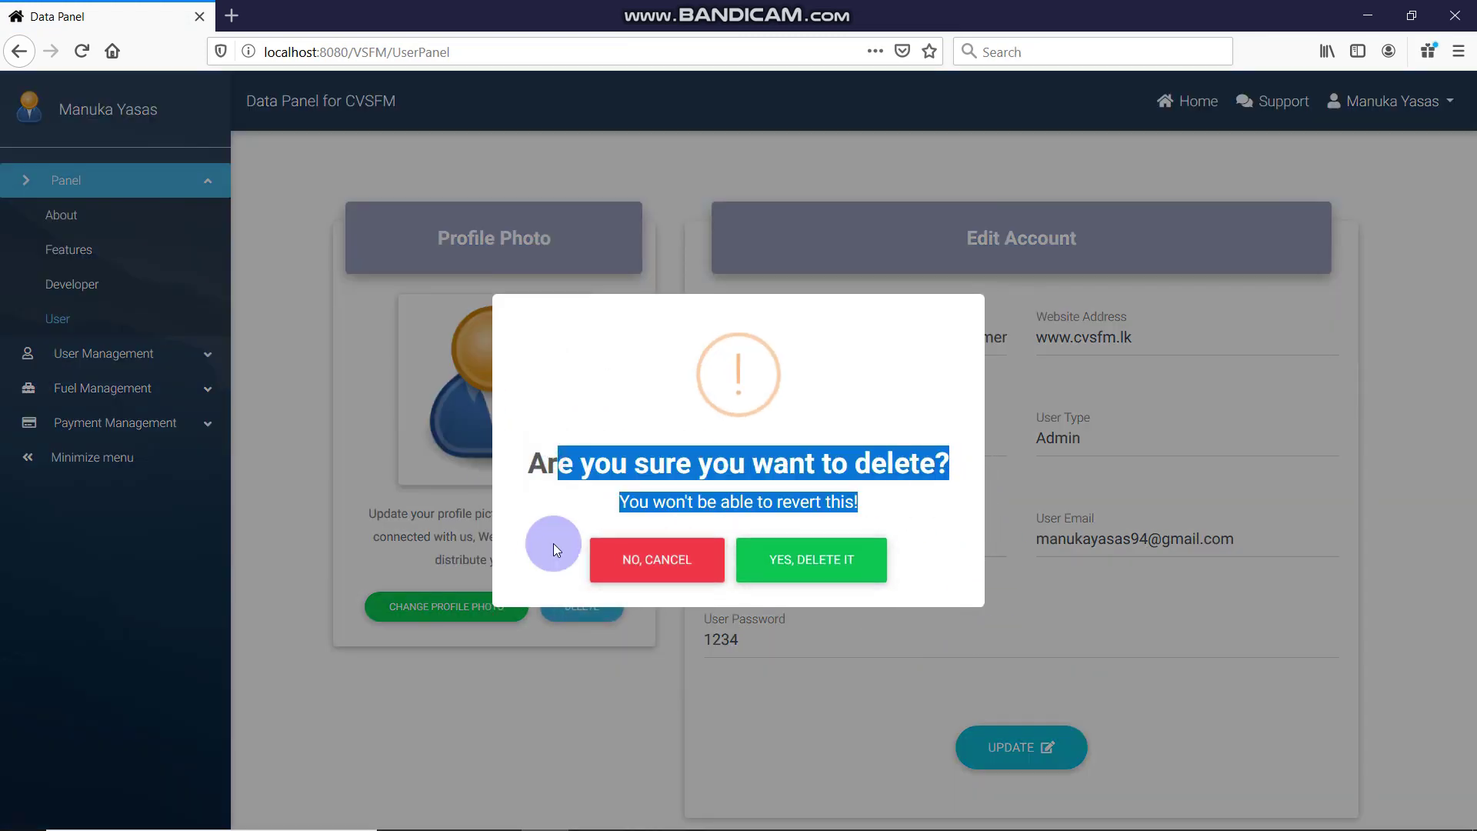
click(638, 576)
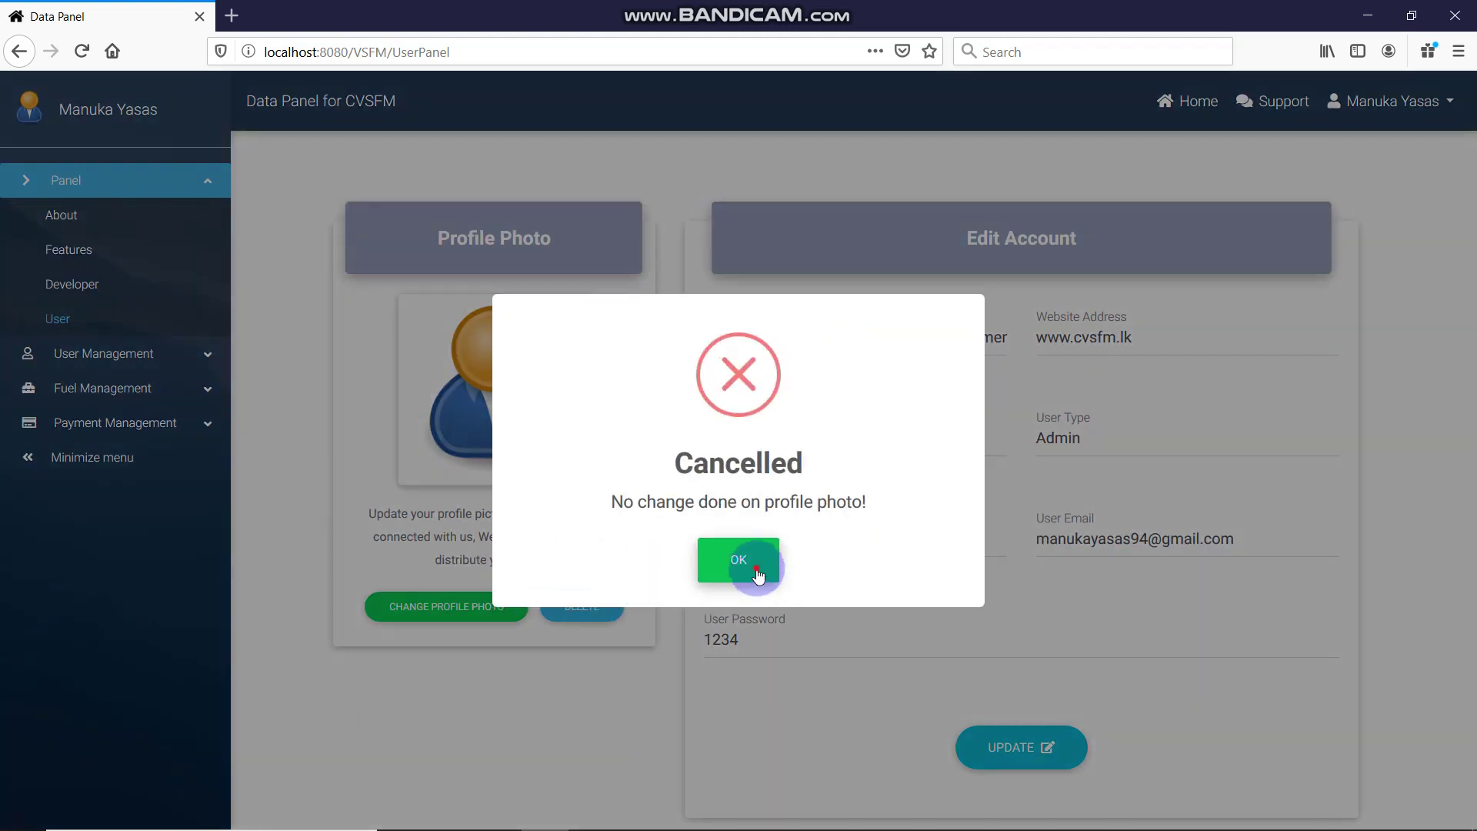
click(731, 564)
Load download (1).png as the candidate profile photo preview
click(434, 612)
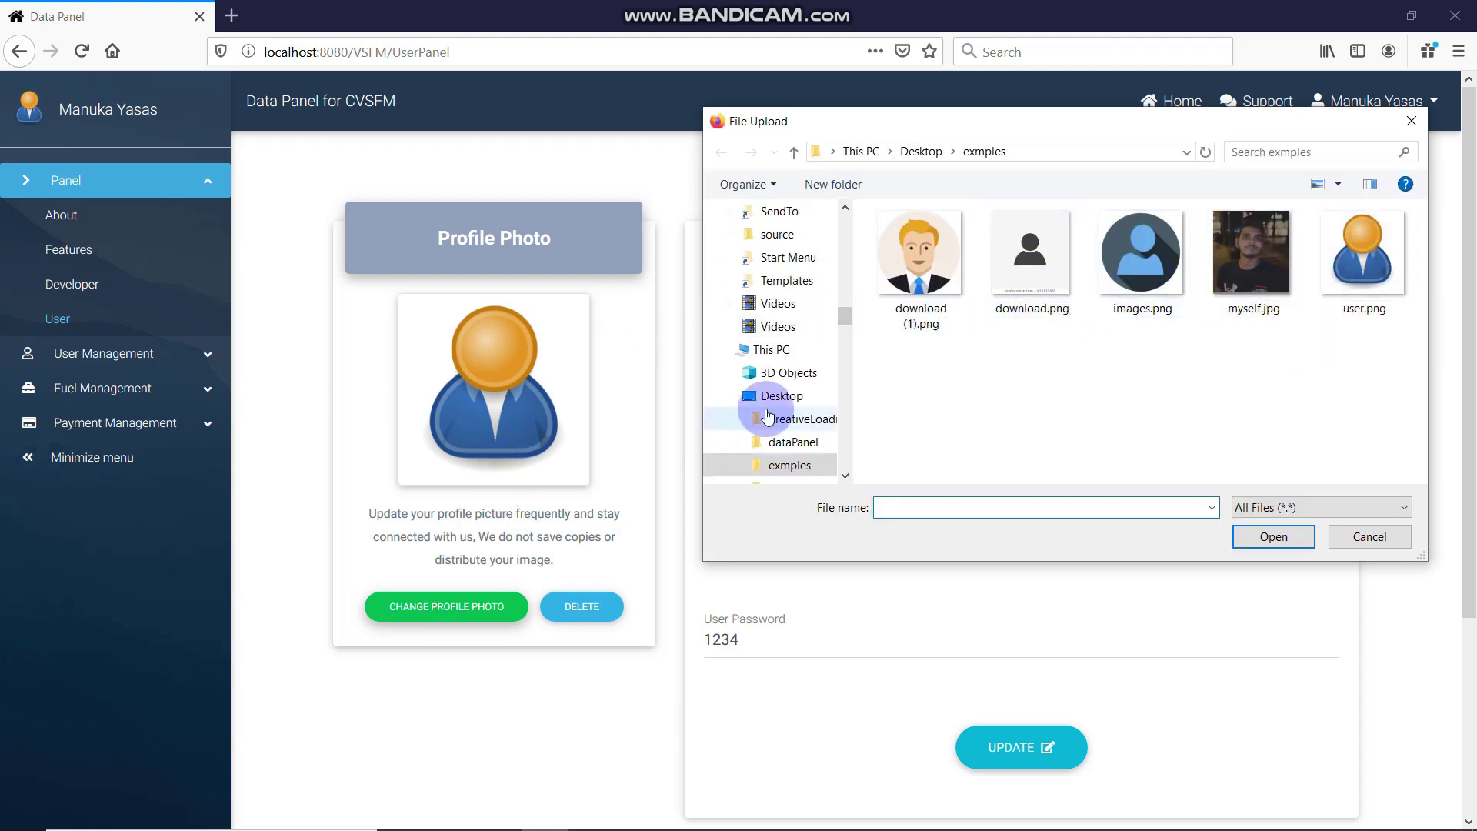
click(915, 264)
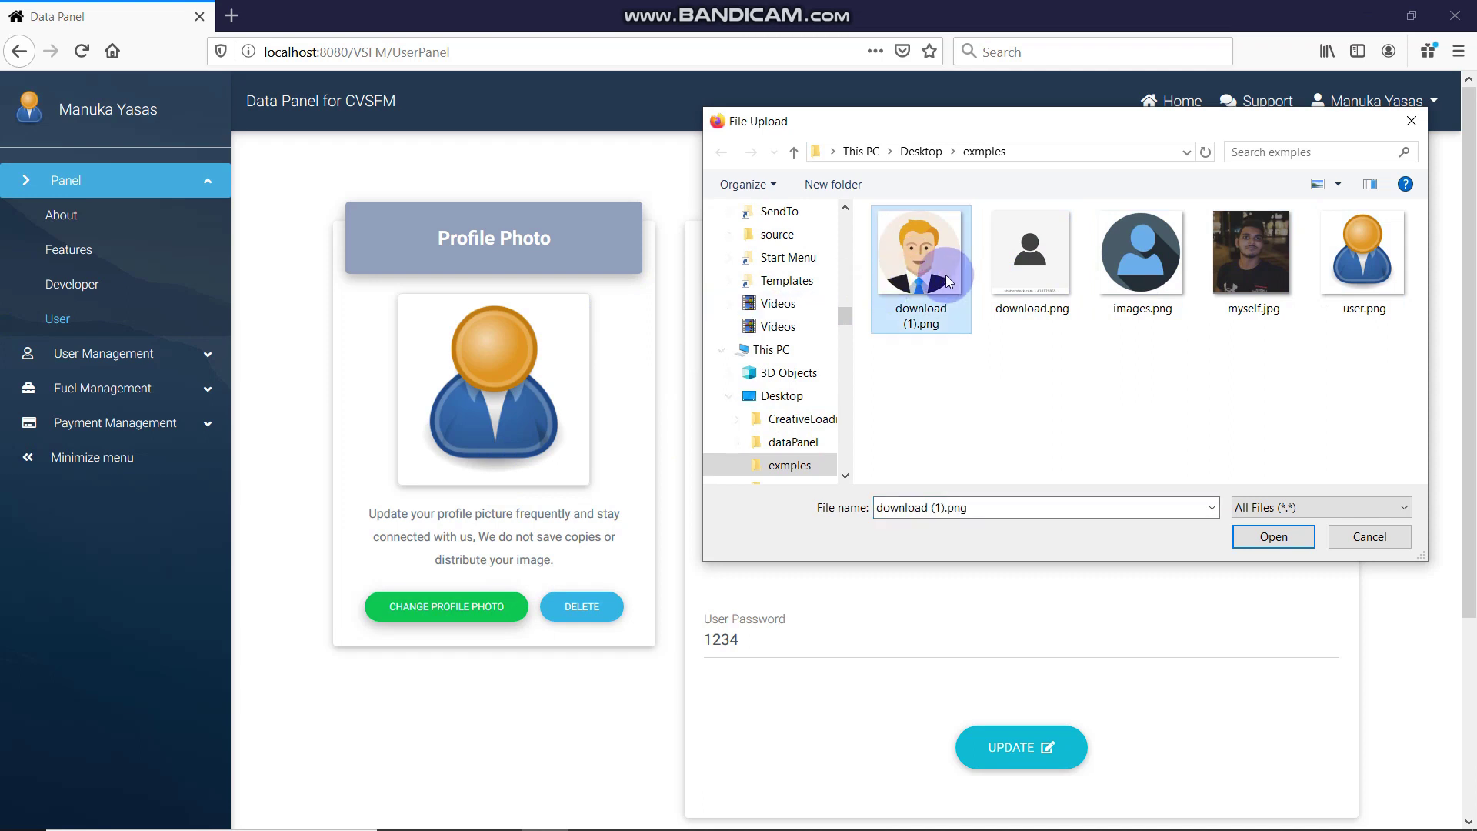
click(1274, 537)
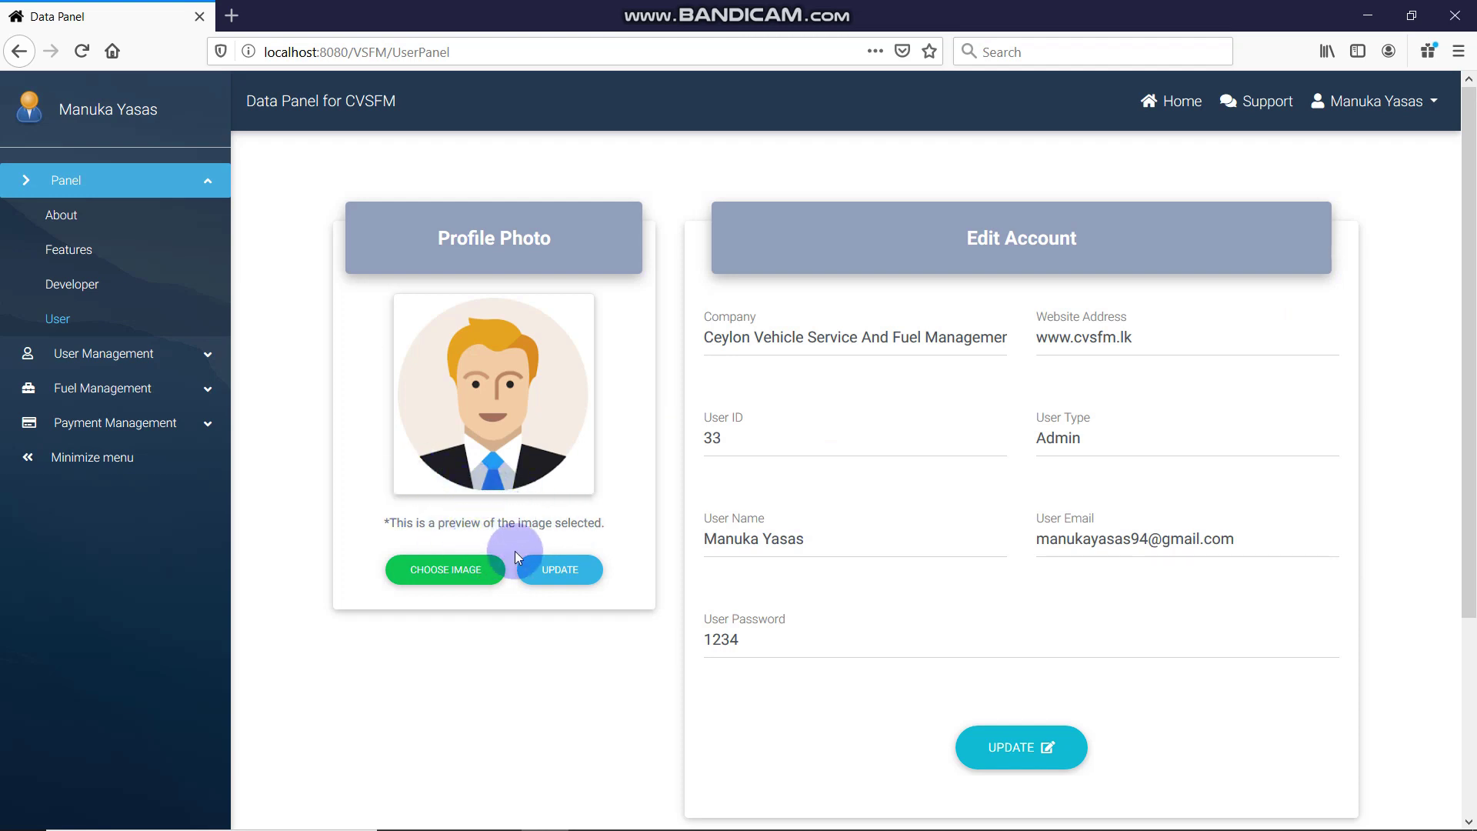
drag(362, 515, 676, 528)
click(599, 523)
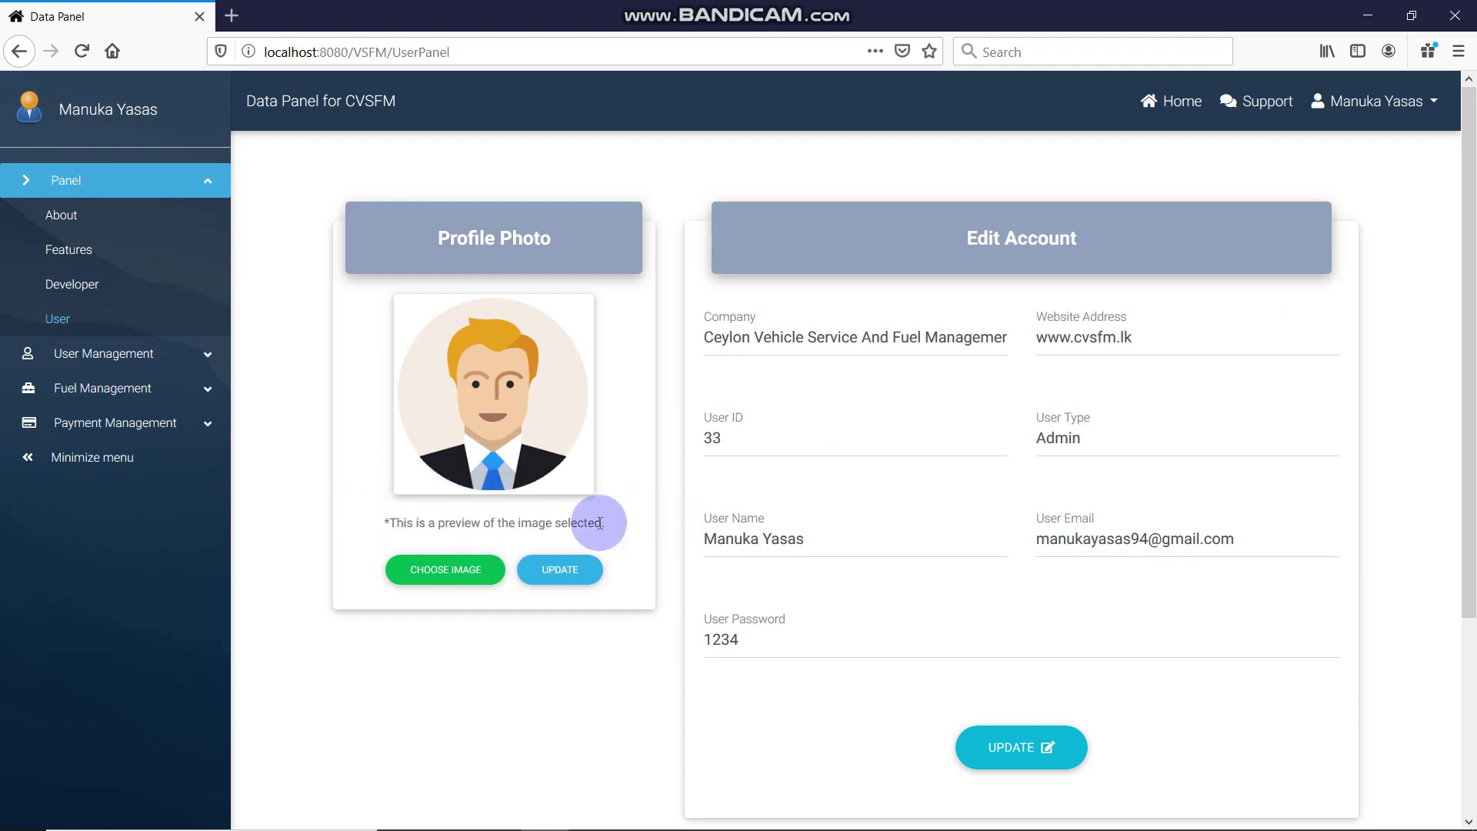
Switch the preview to images.png and confirm with YES, UPDATE PROFILE PHOTO
click(453, 573)
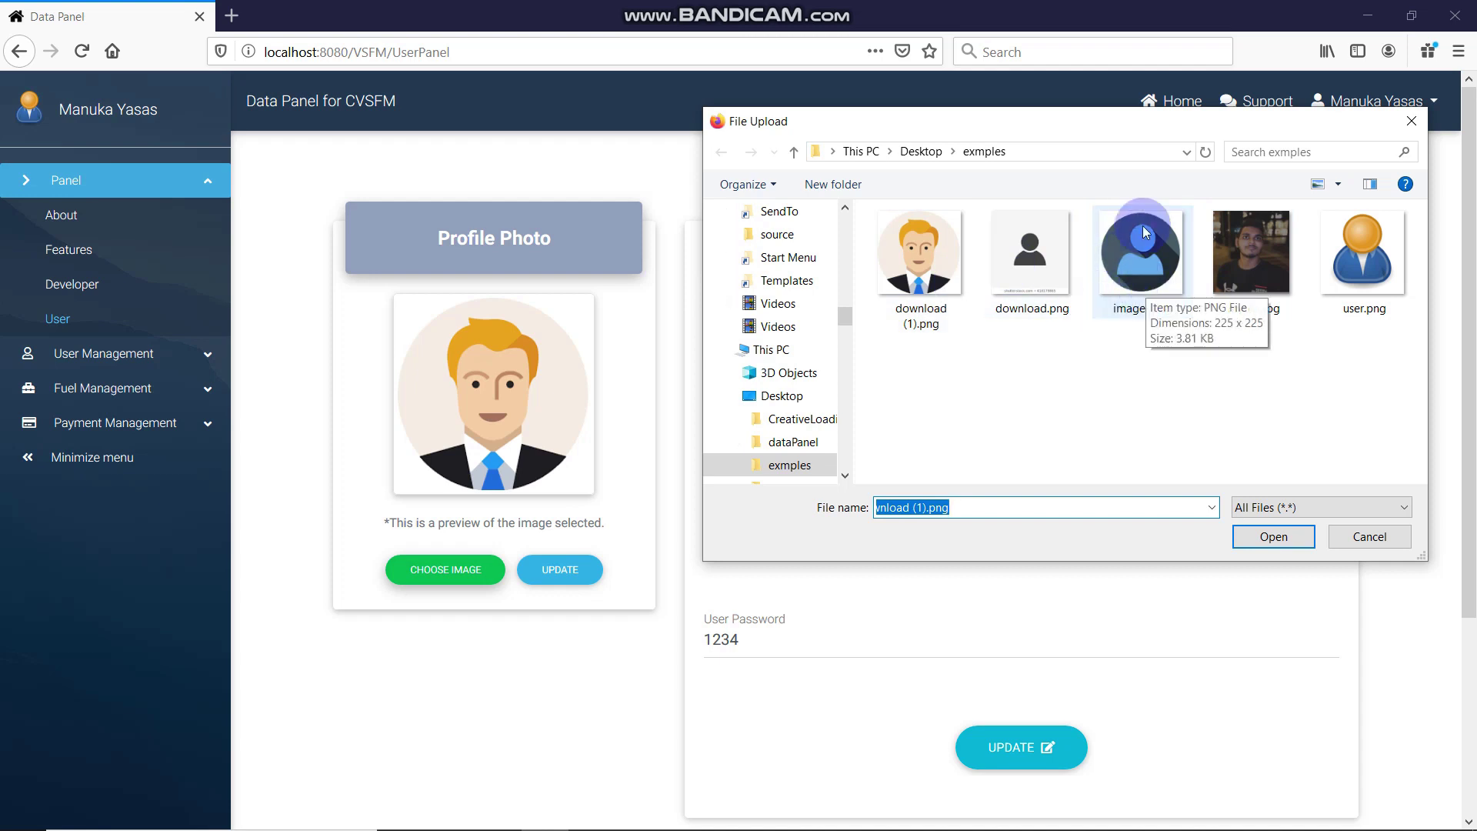
click(1156, 260)
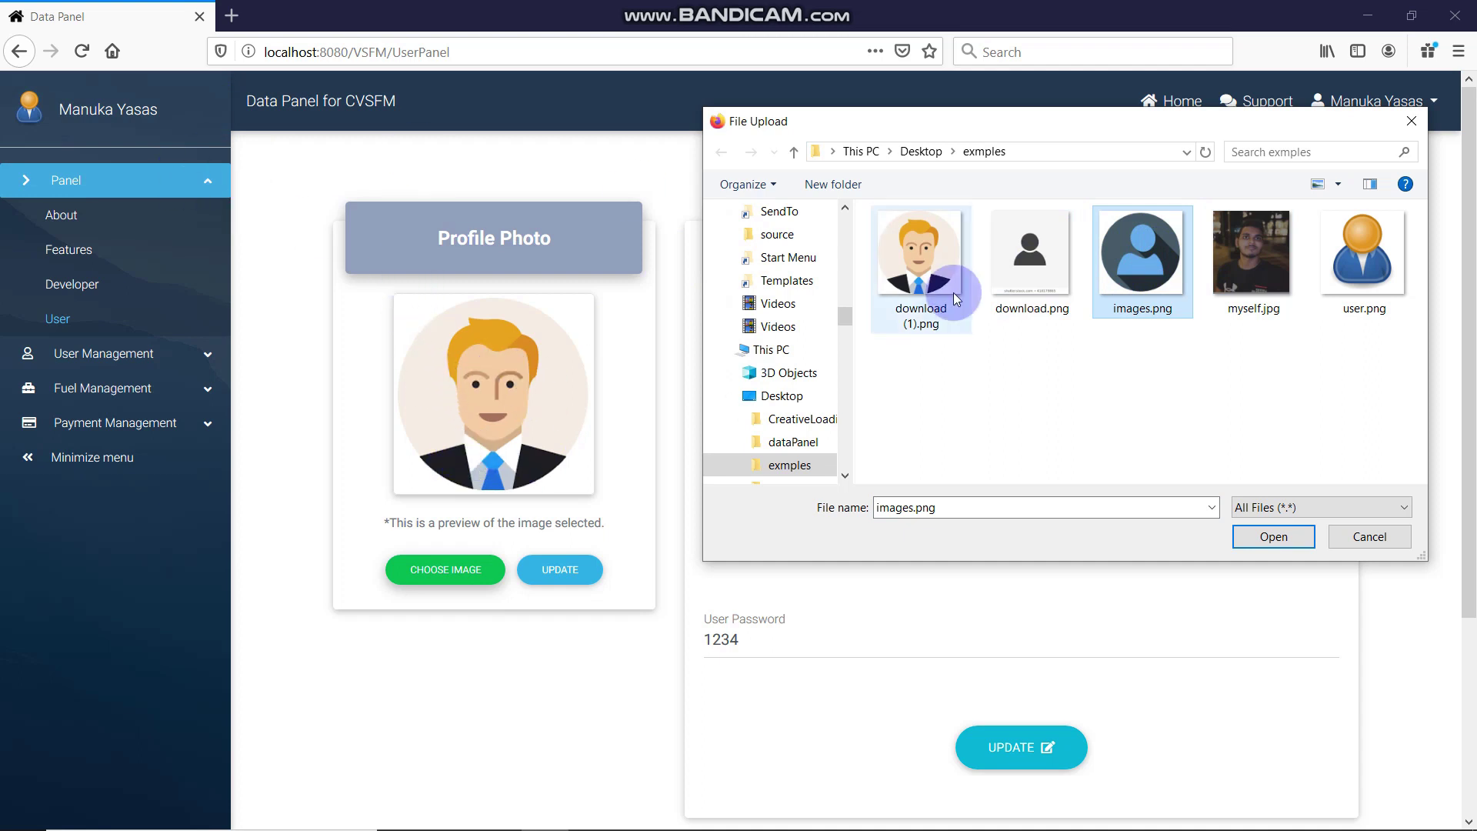
click(1282, 538)
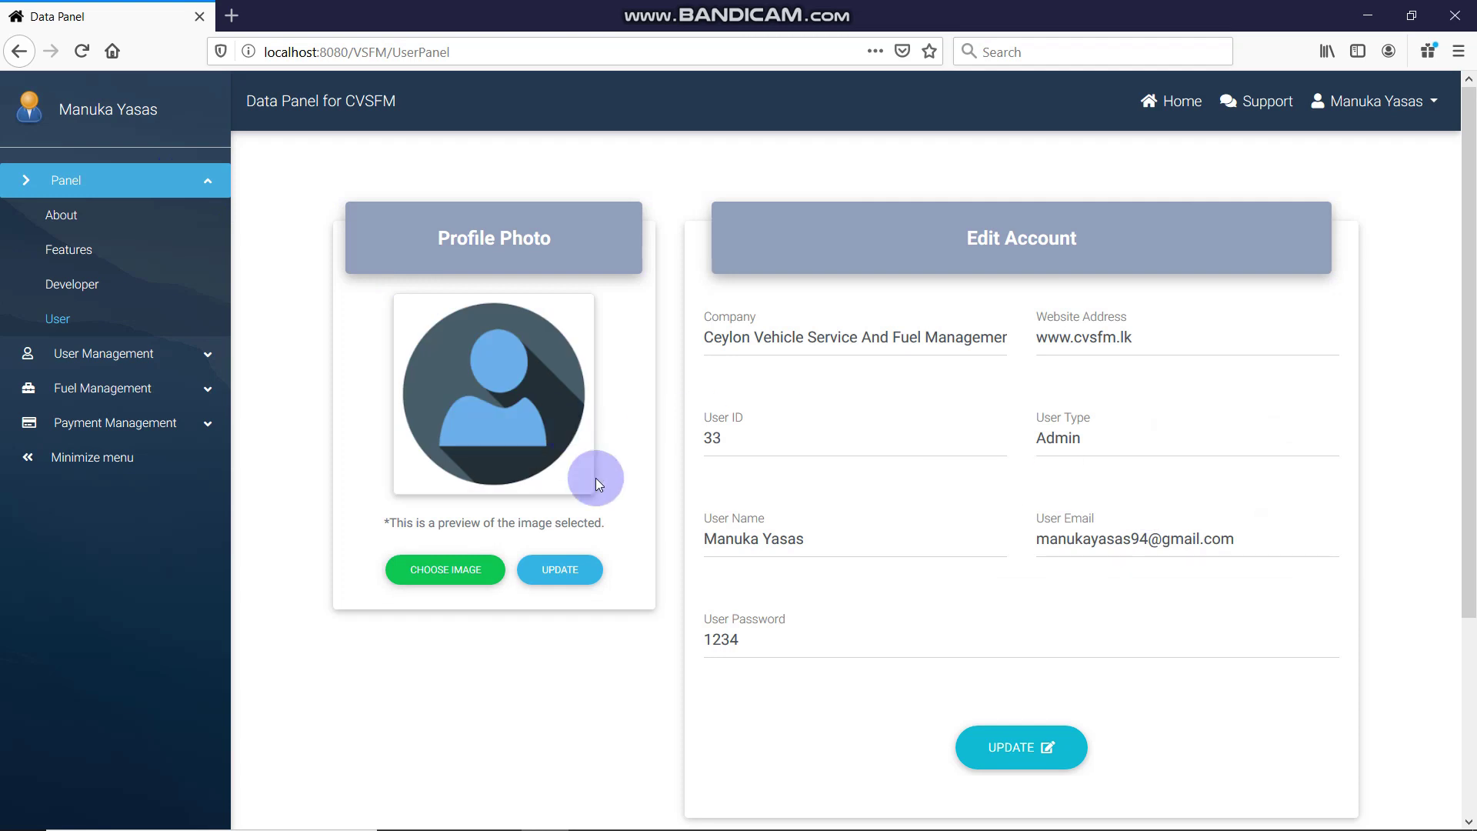
click(570, 569)
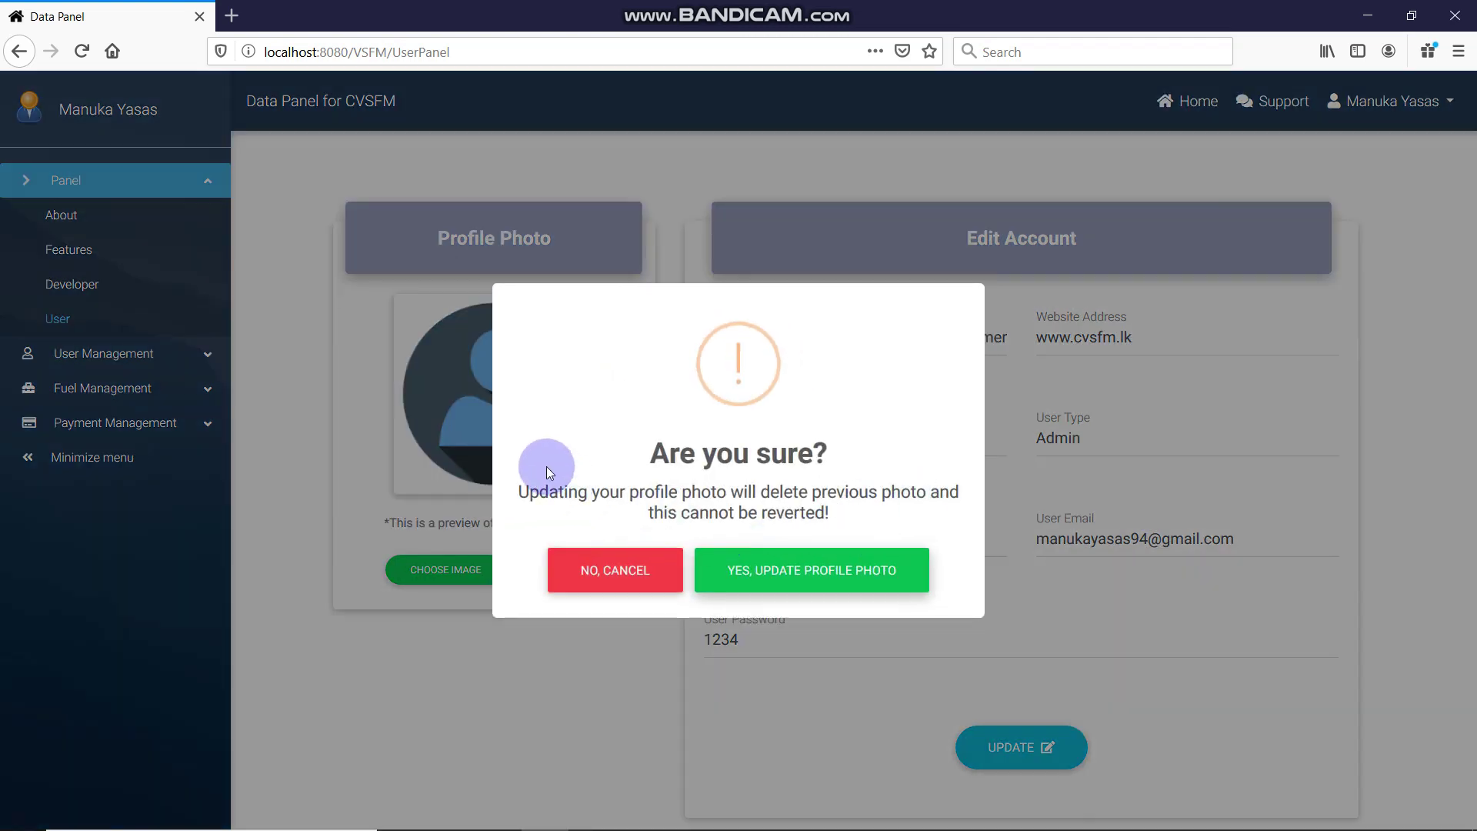
mouse_move(548, 491)
mouse_down()
mouse_move(620, 488)
mouse_move(842, 553)
mouse_move(874, 505)
mouse_move(484, 475)
mouse_move(528, 482)
mouse_up()
click(885, 504)
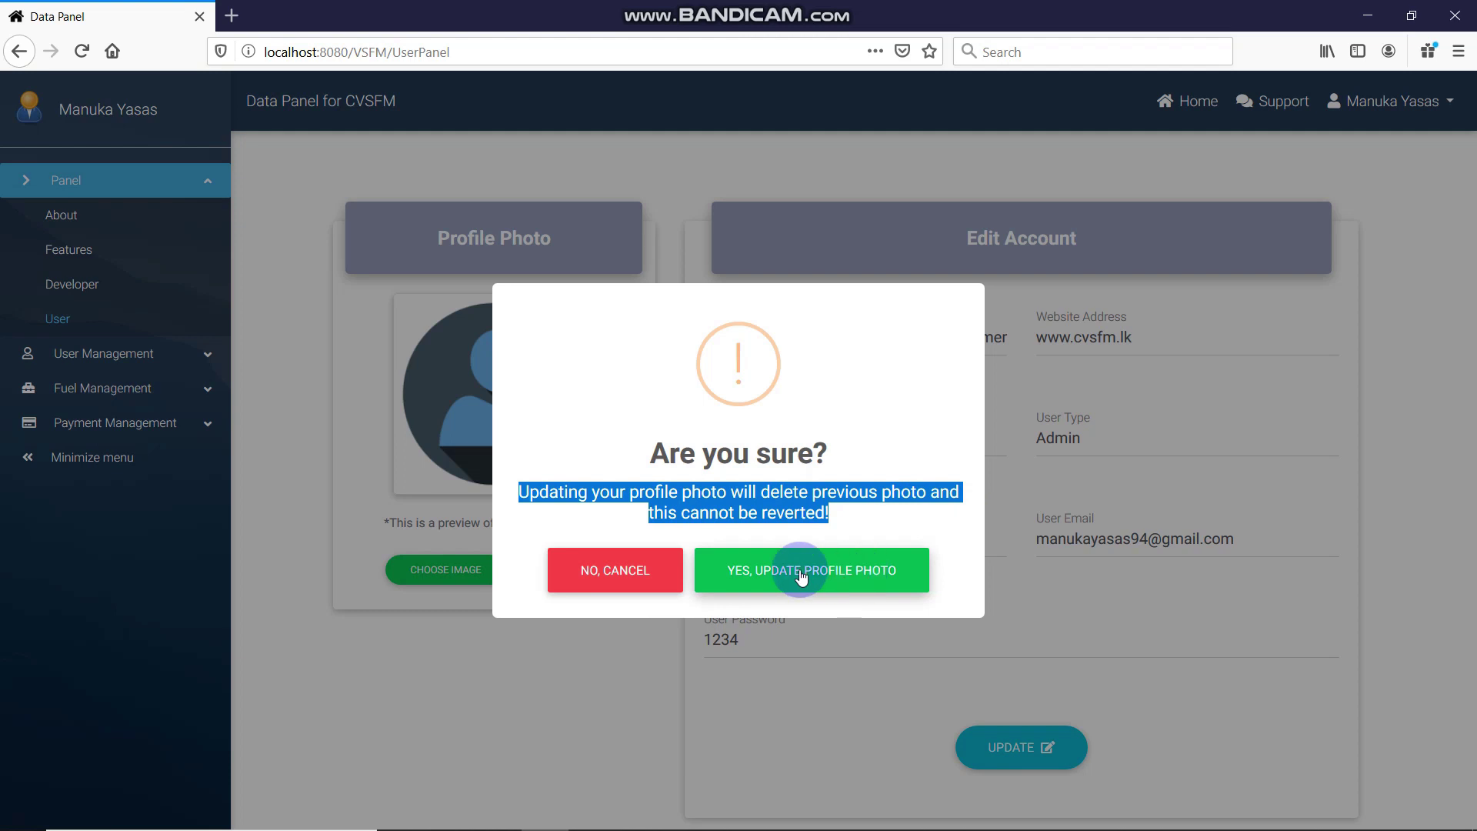
click(864, 573)
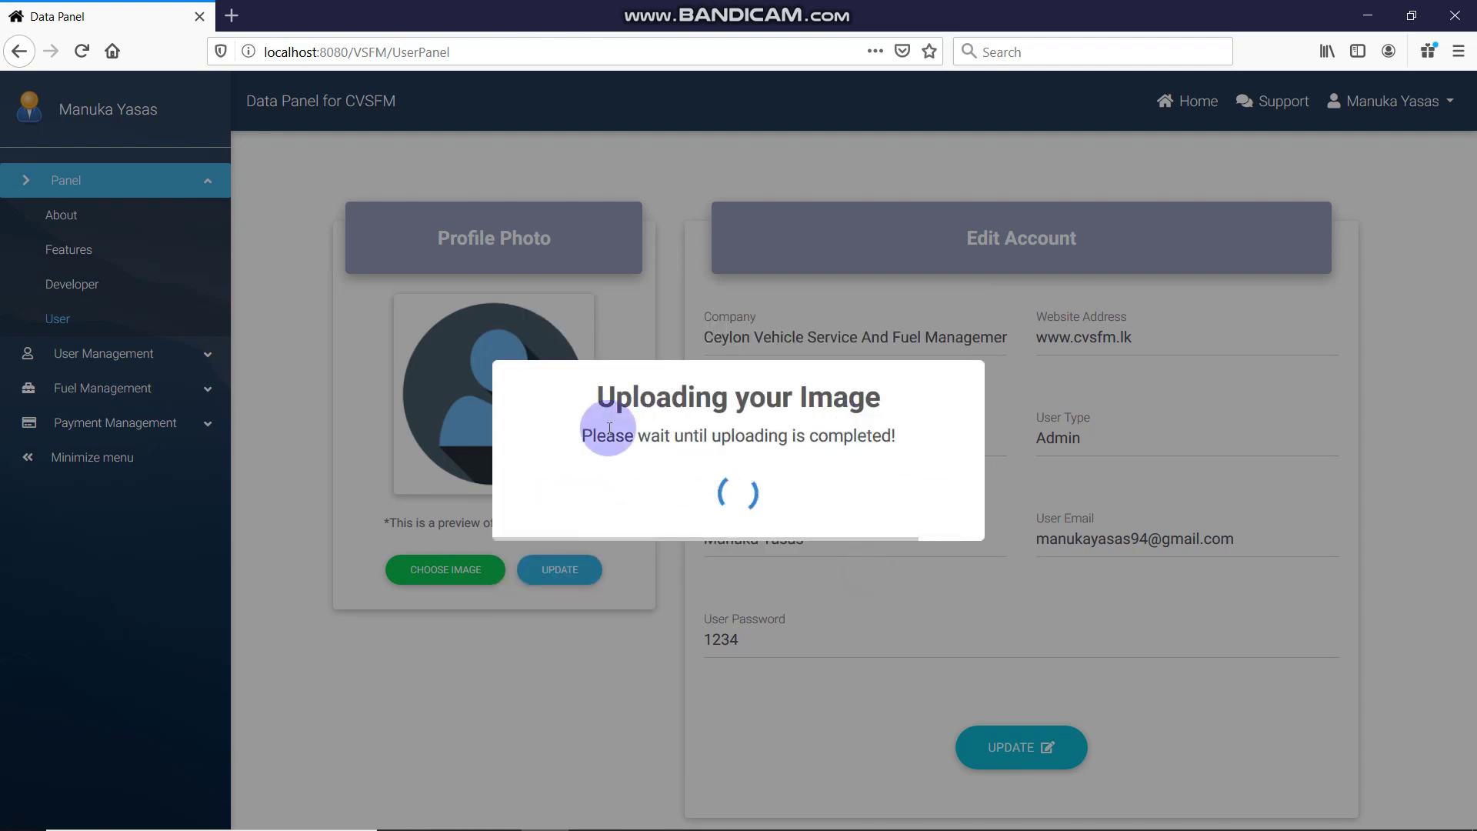
drag(610, 435, 909, 460)
Navigate through the account menu and sidebar Panel section to the UserPanel account page
click(909, 460)
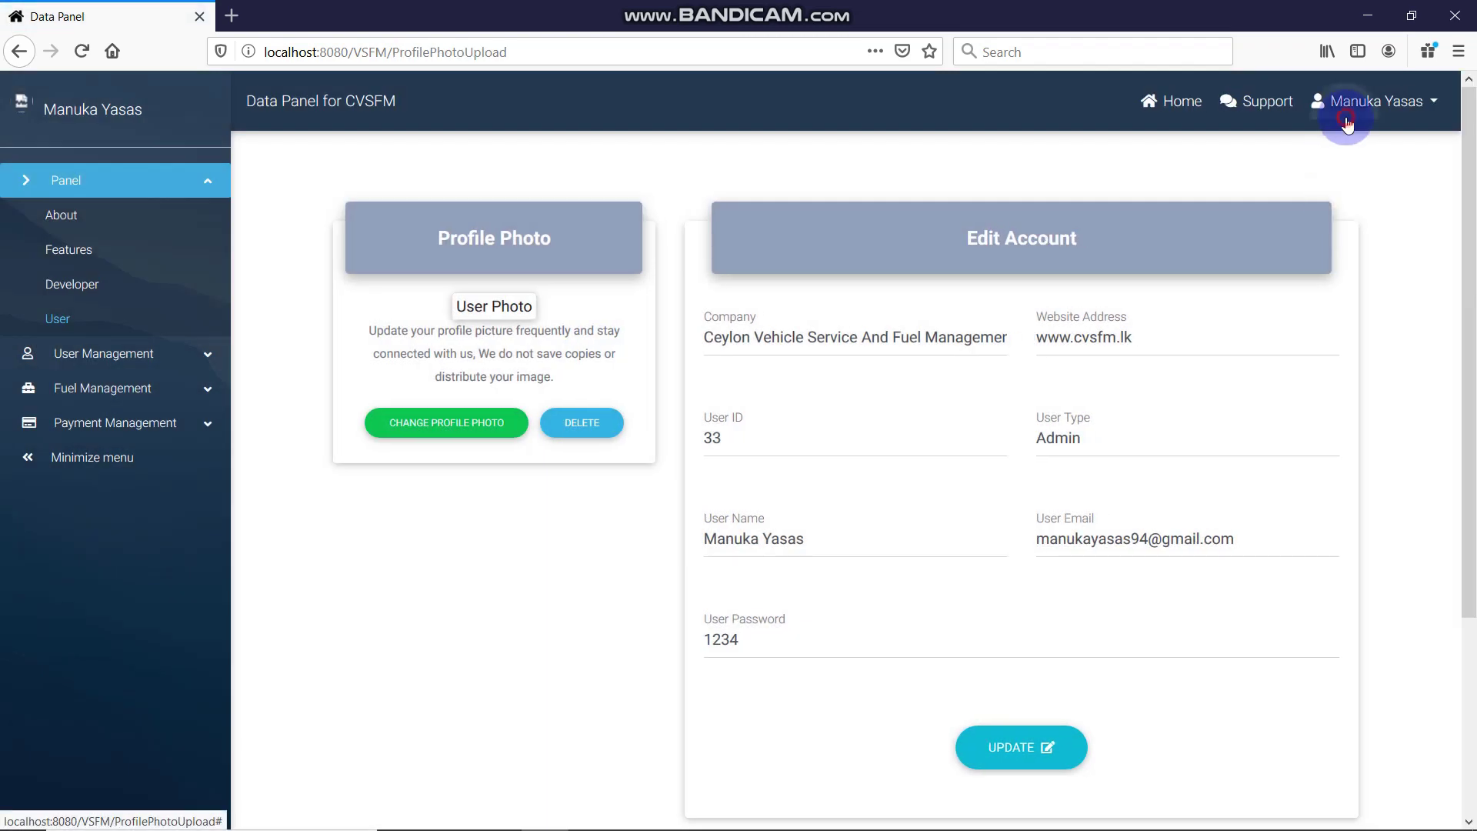
click(1360, 102)
click(1352, 138)
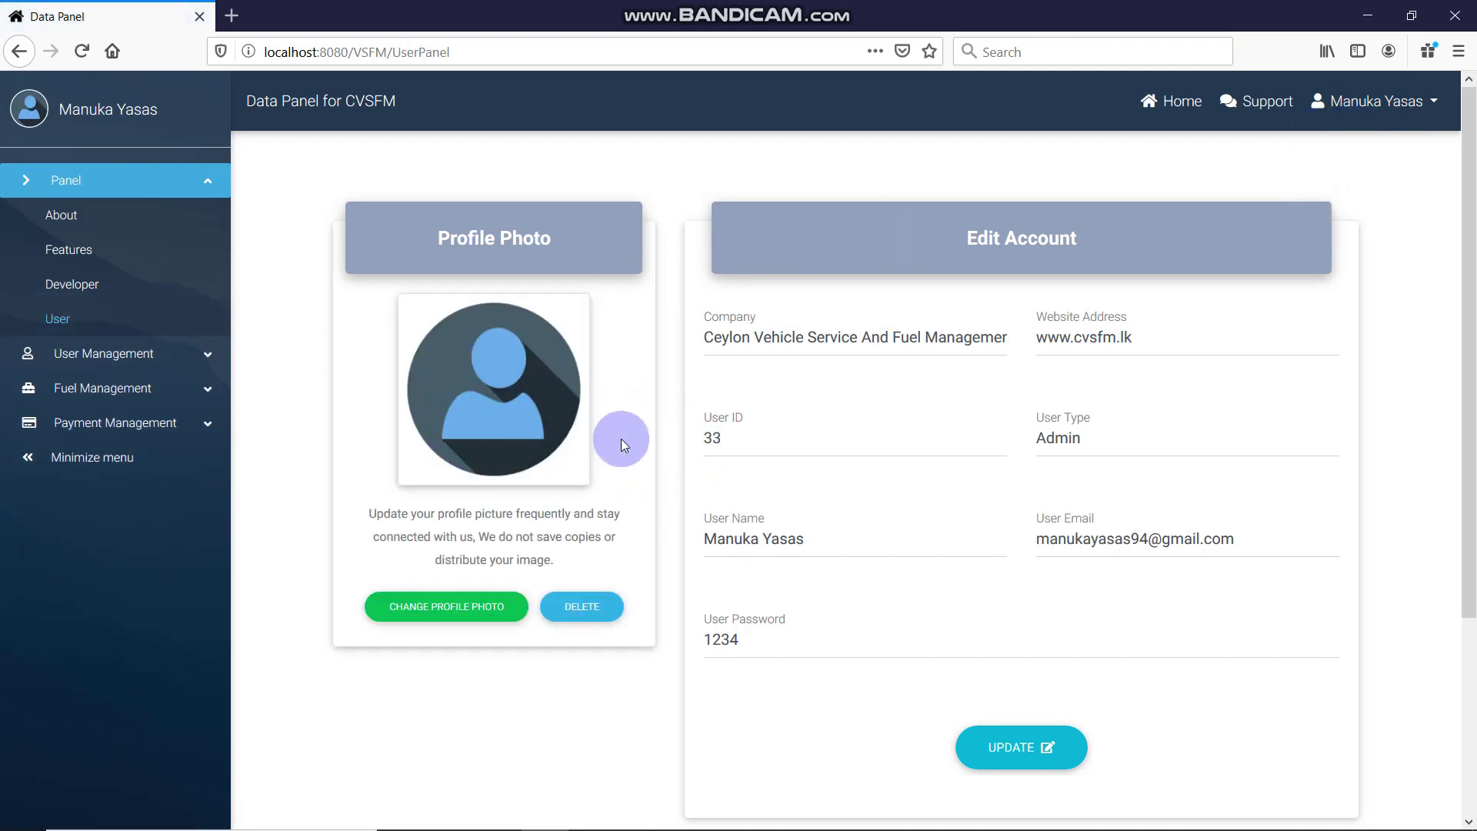
click(58, 354)
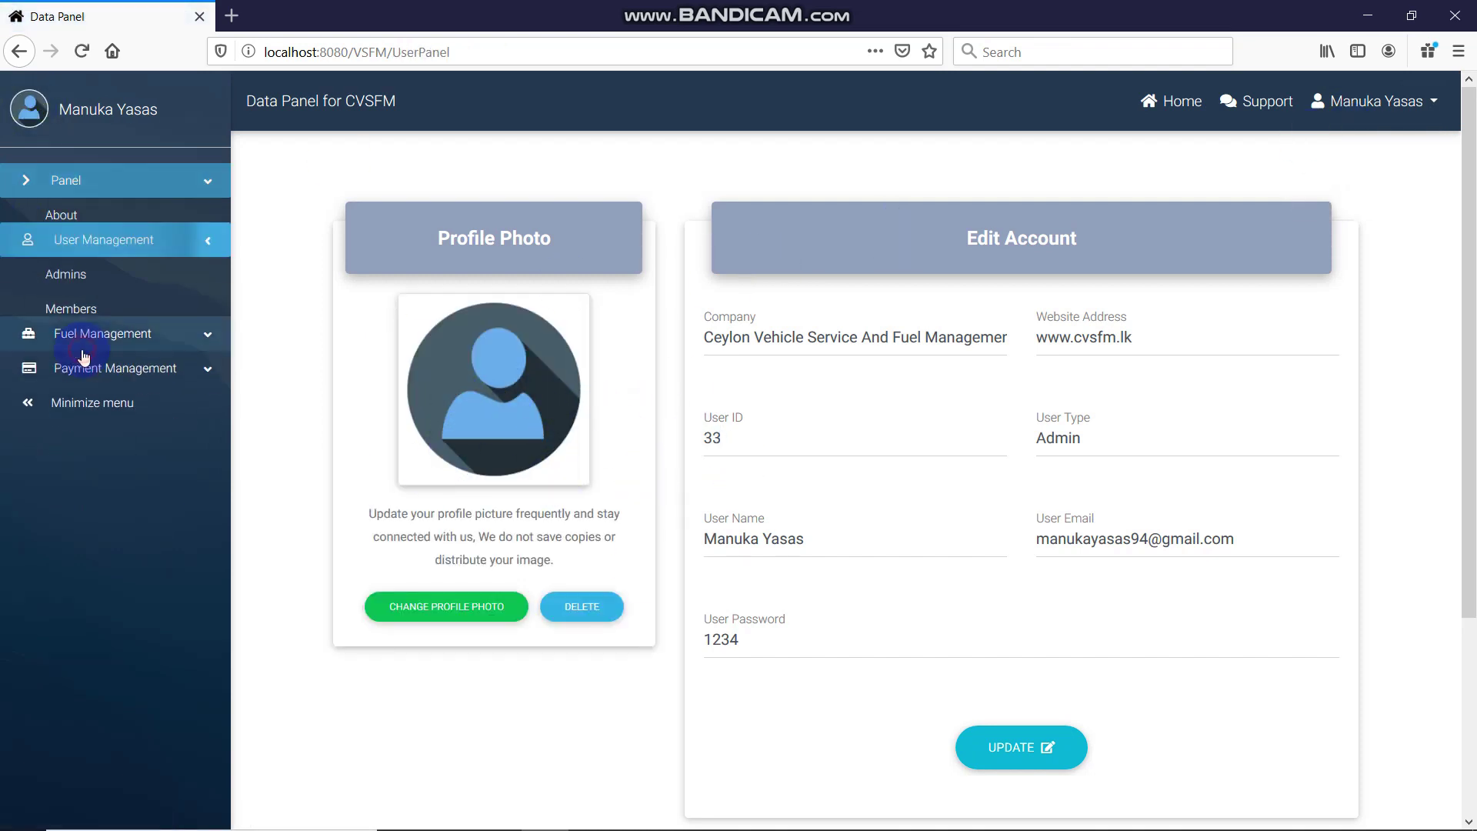
click(70, 248)
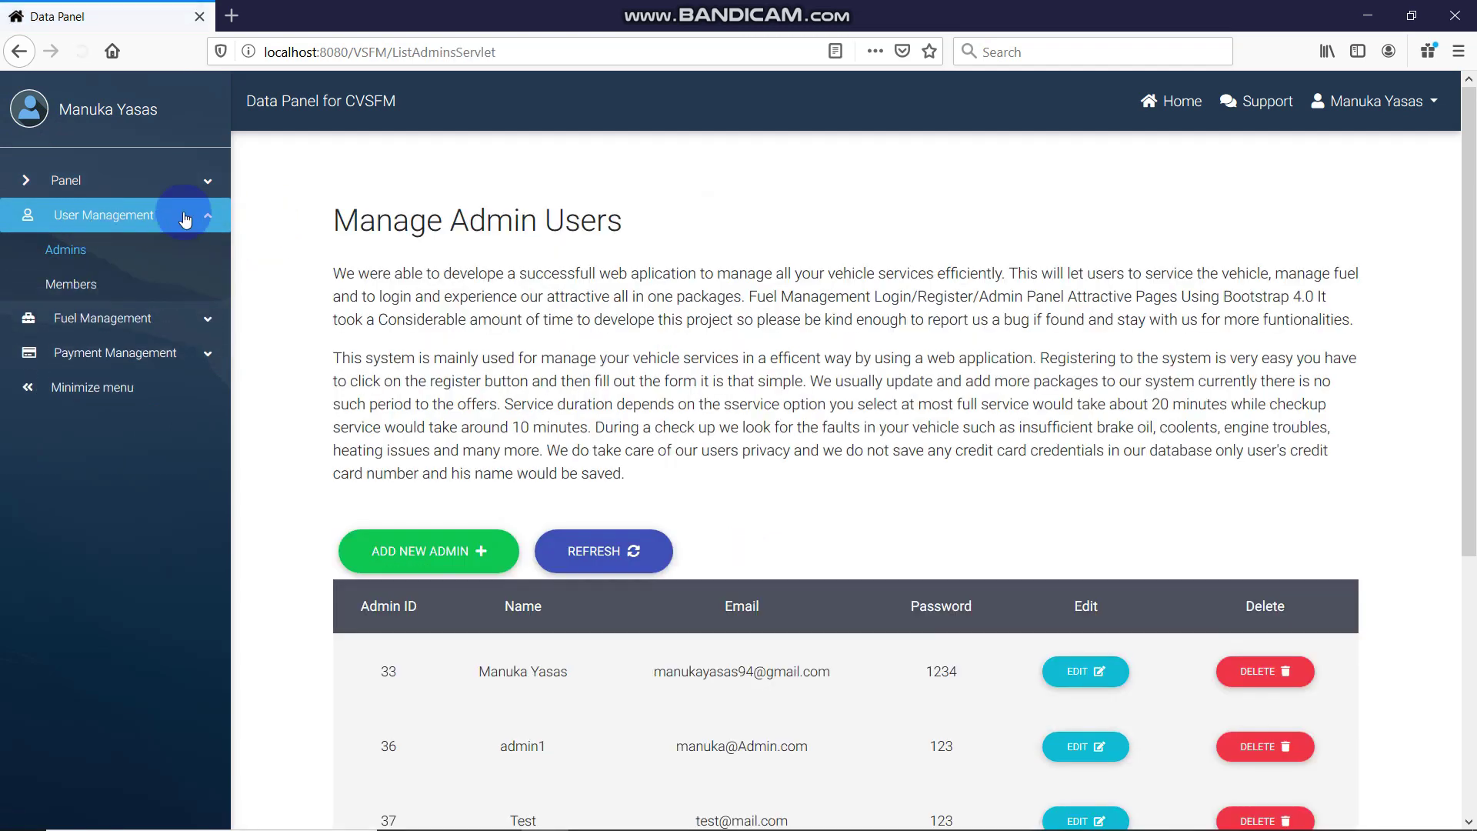
click(63, 179)
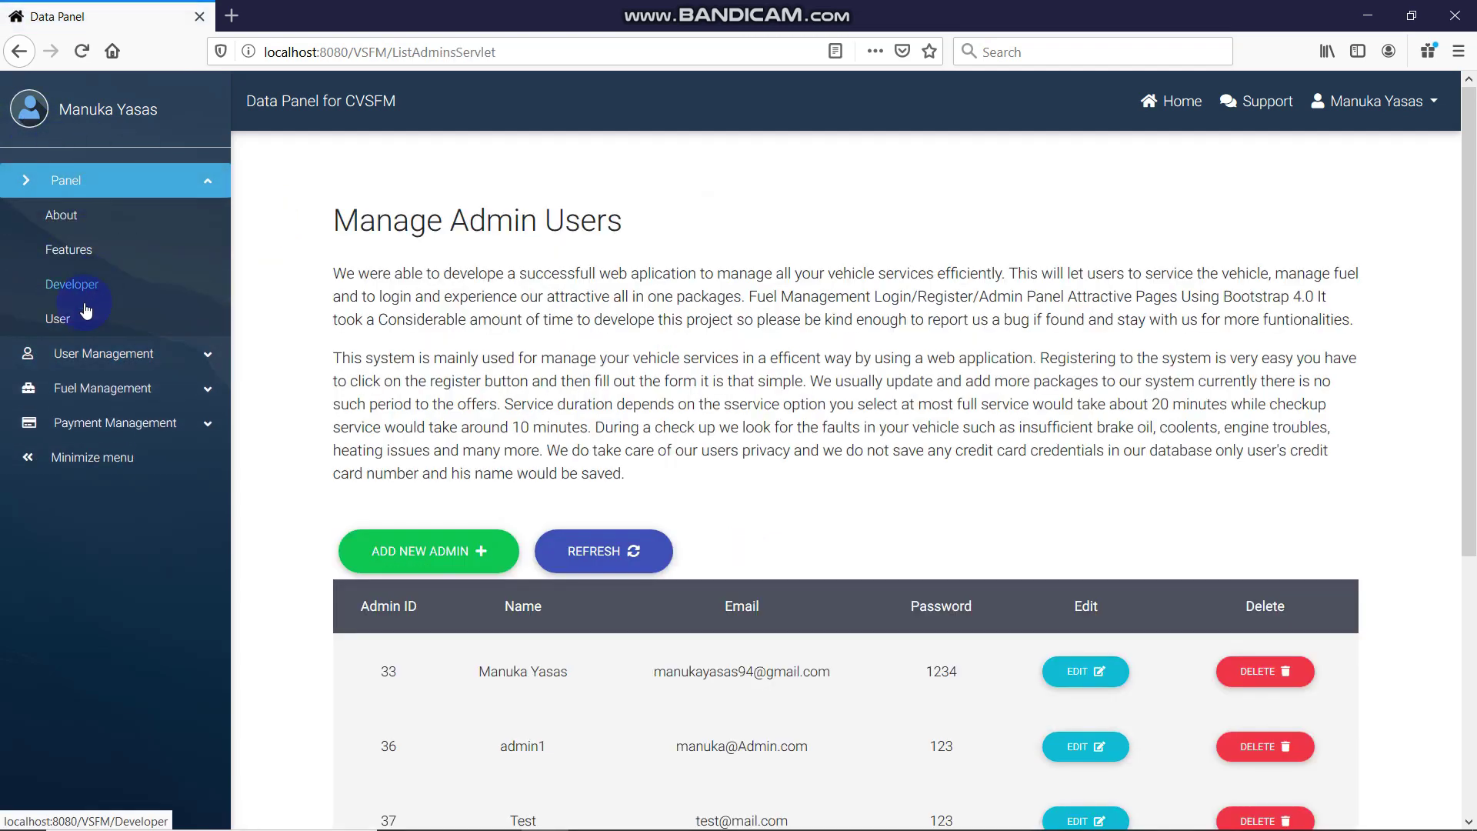
click(79, 317)
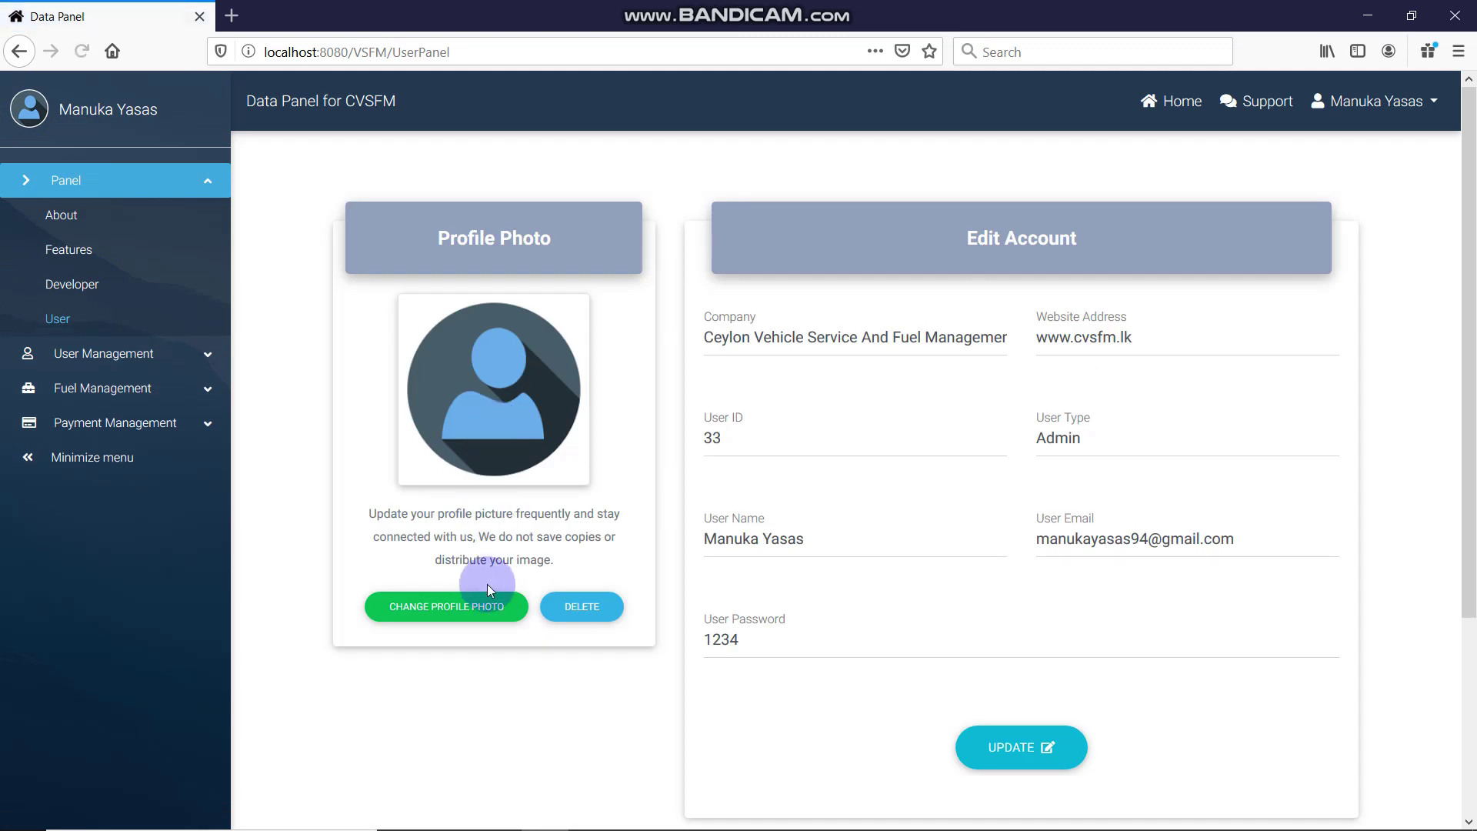
Delete the current profile photo with YES, DELETE IT, then begin ADD PROFILE PHOTO
click(569, 608)
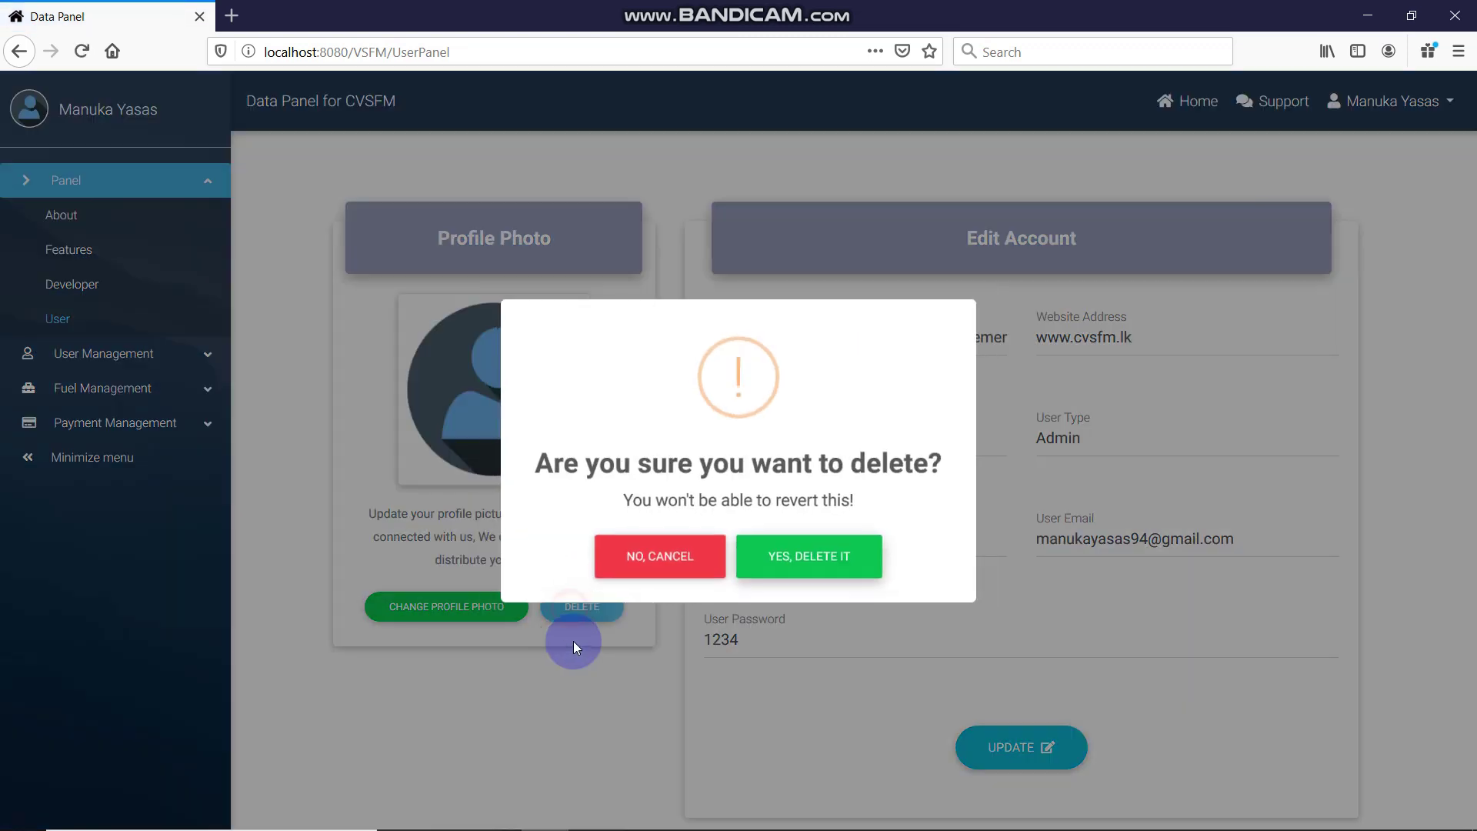
click(809, 561)
click(744, 558)
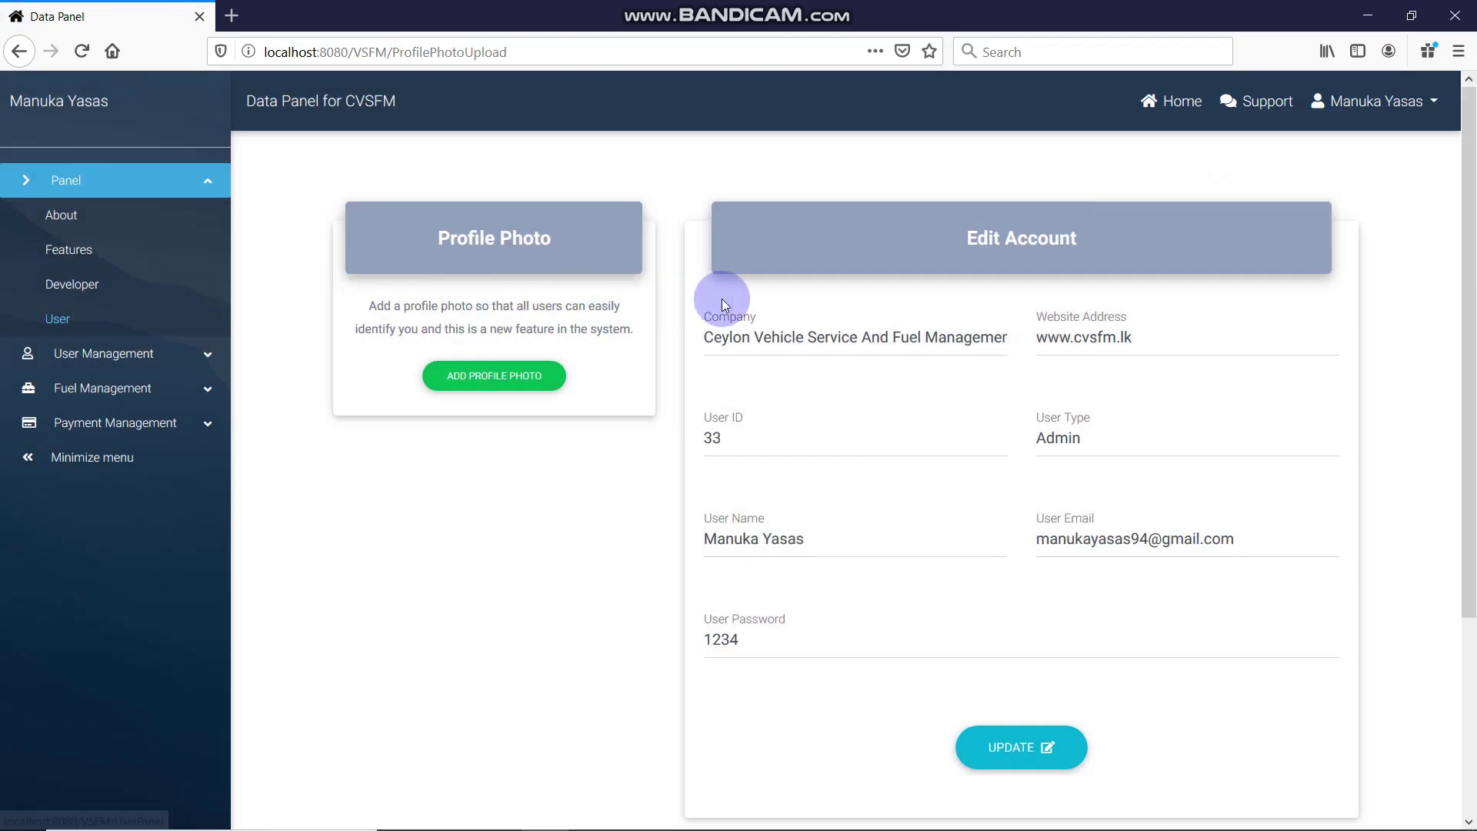
click(511, 369)
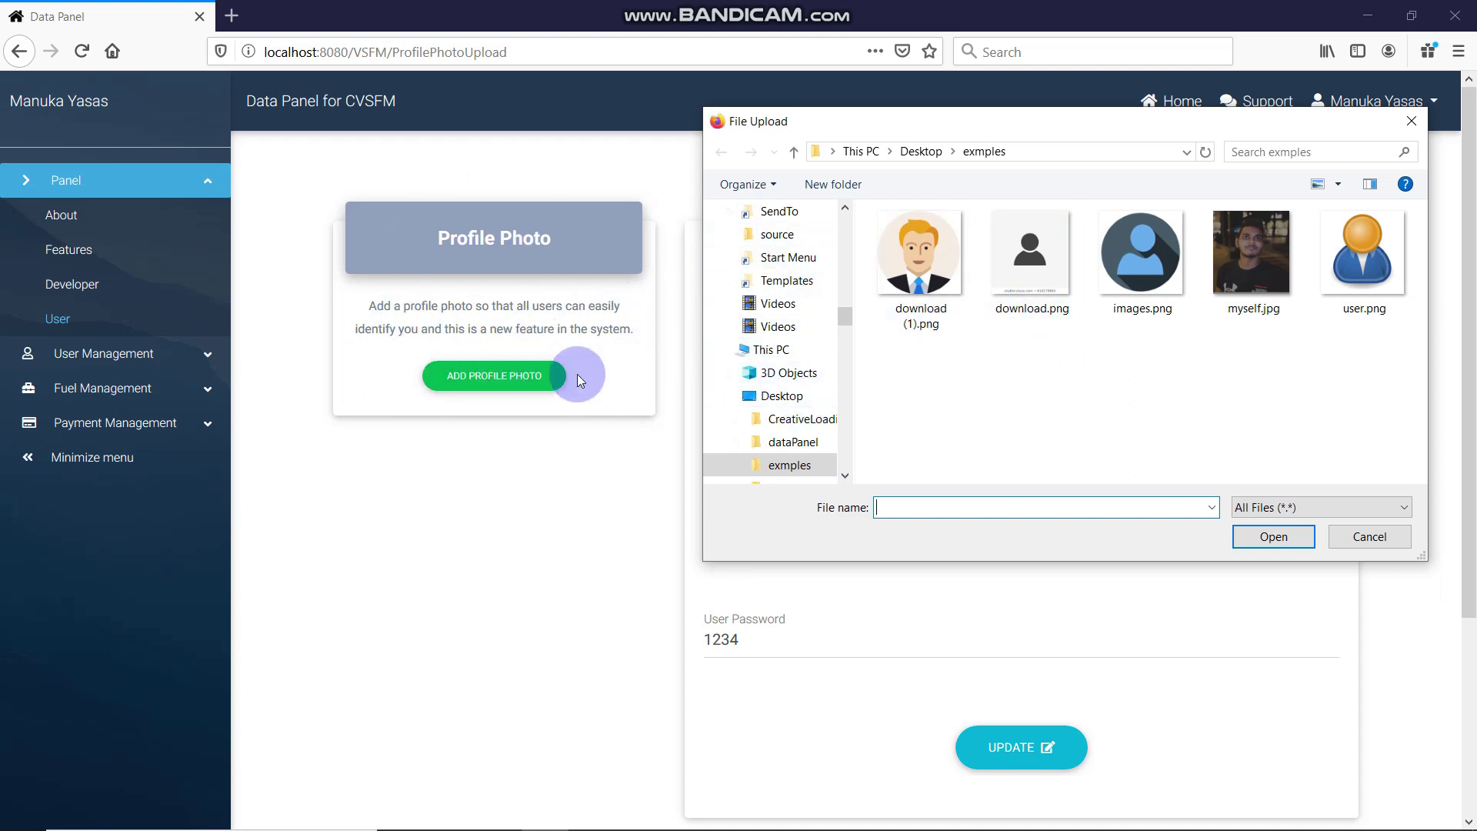
Preview download (1).png after trying files in the exmples folder
click(1253, 261)
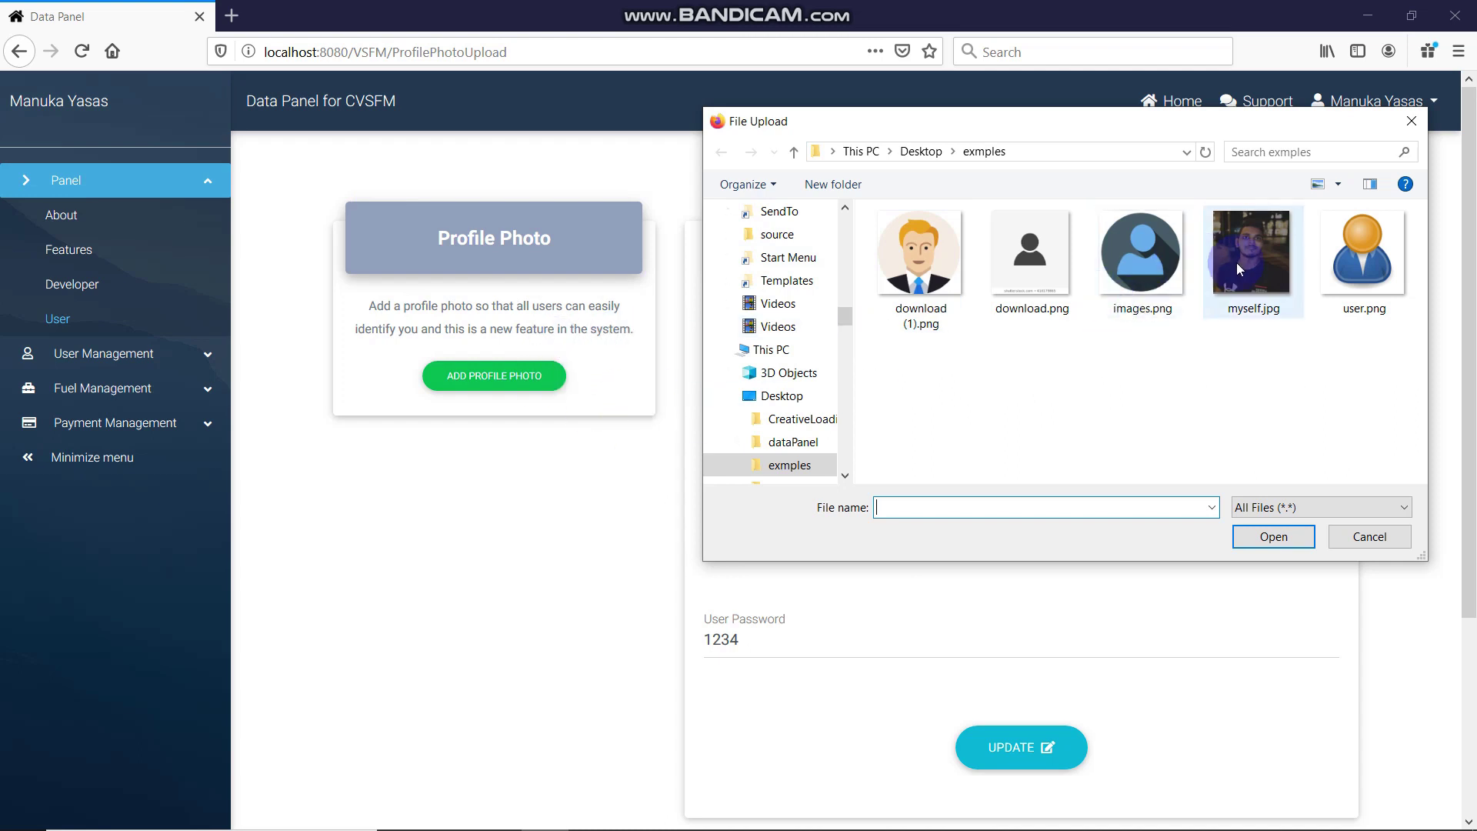
click(1396, 288)
click(1283, 292)
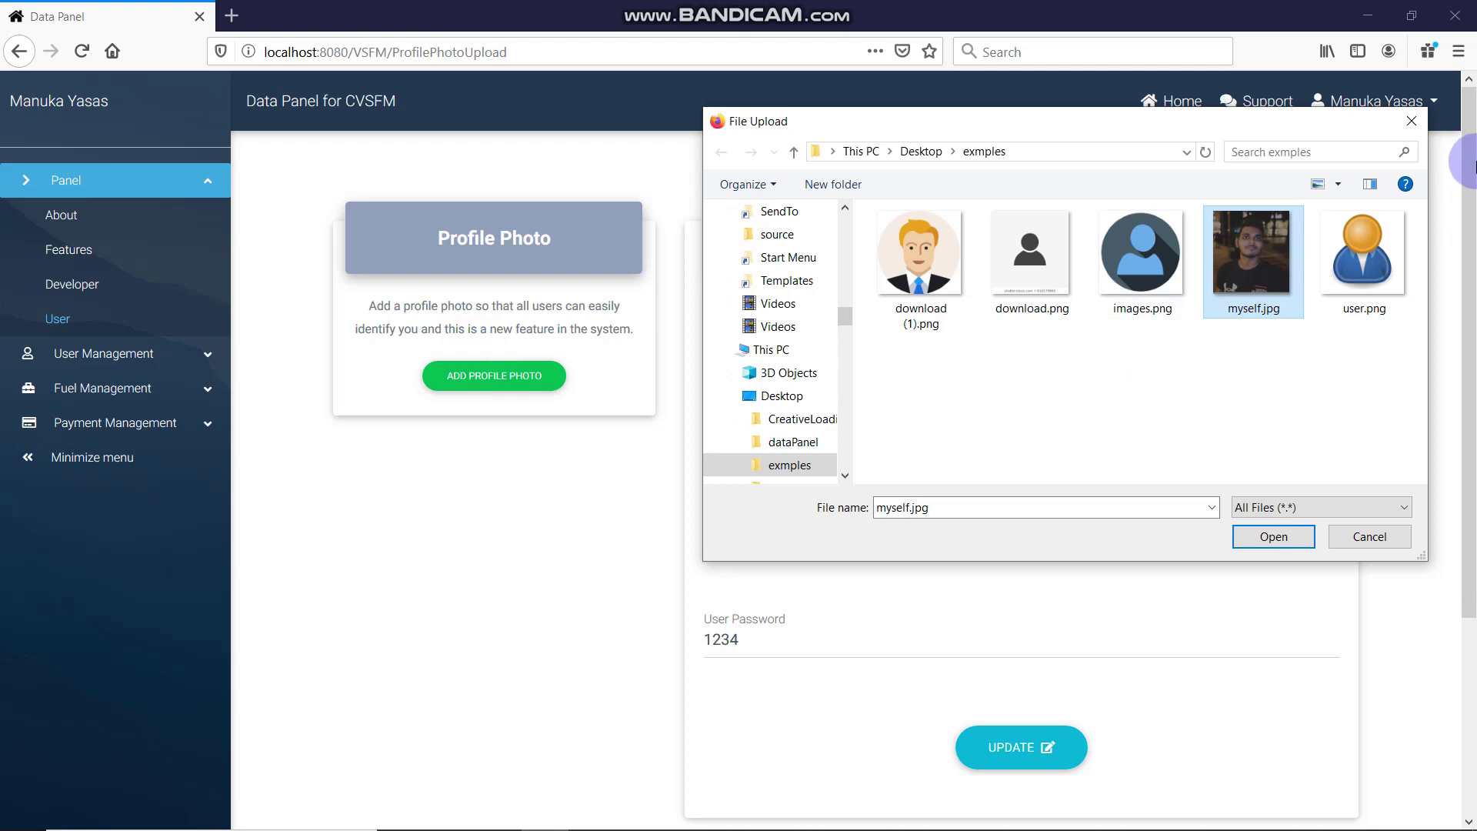
click(949, 290)
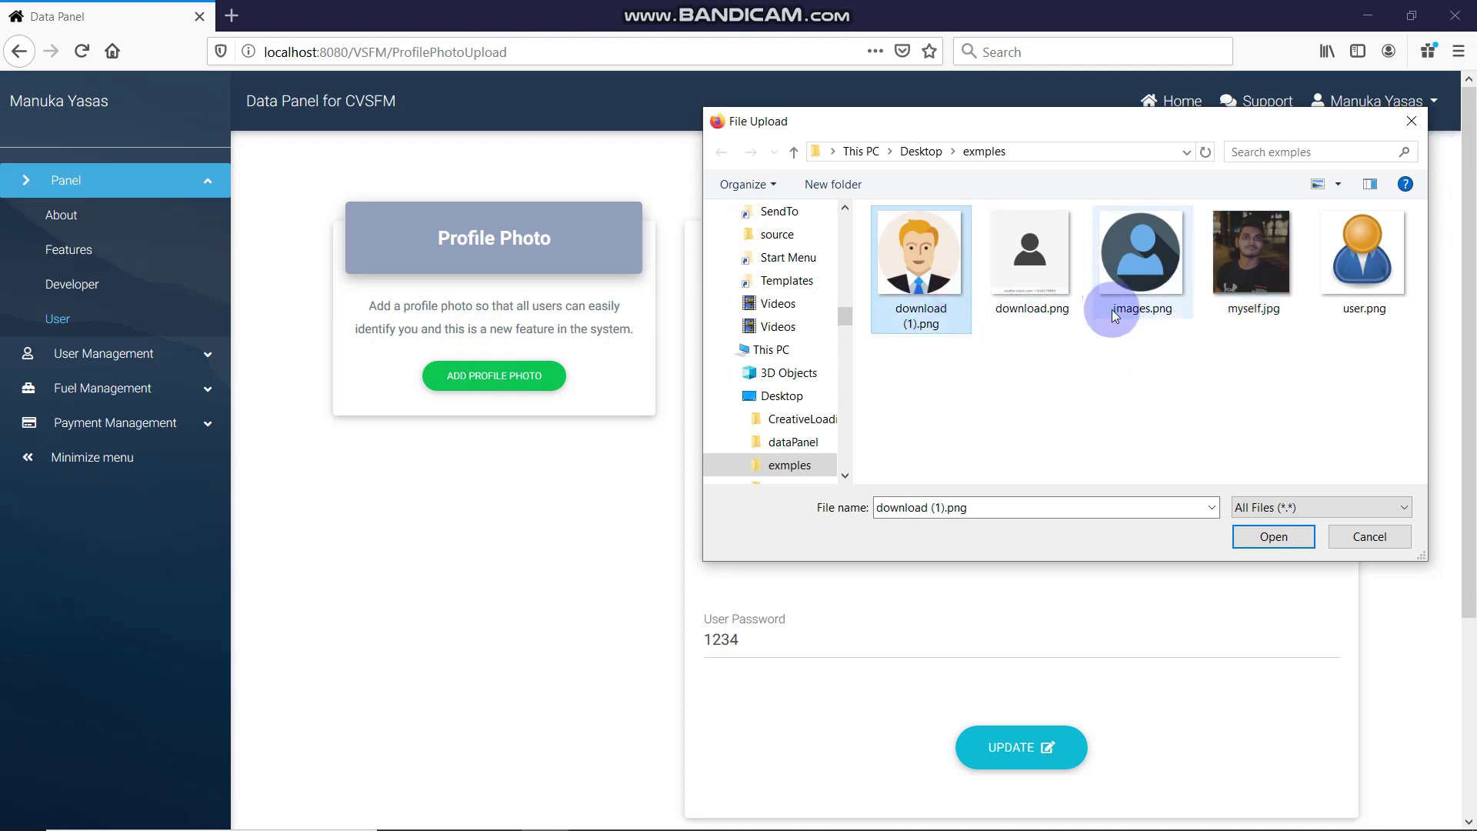
click(1271, 537)
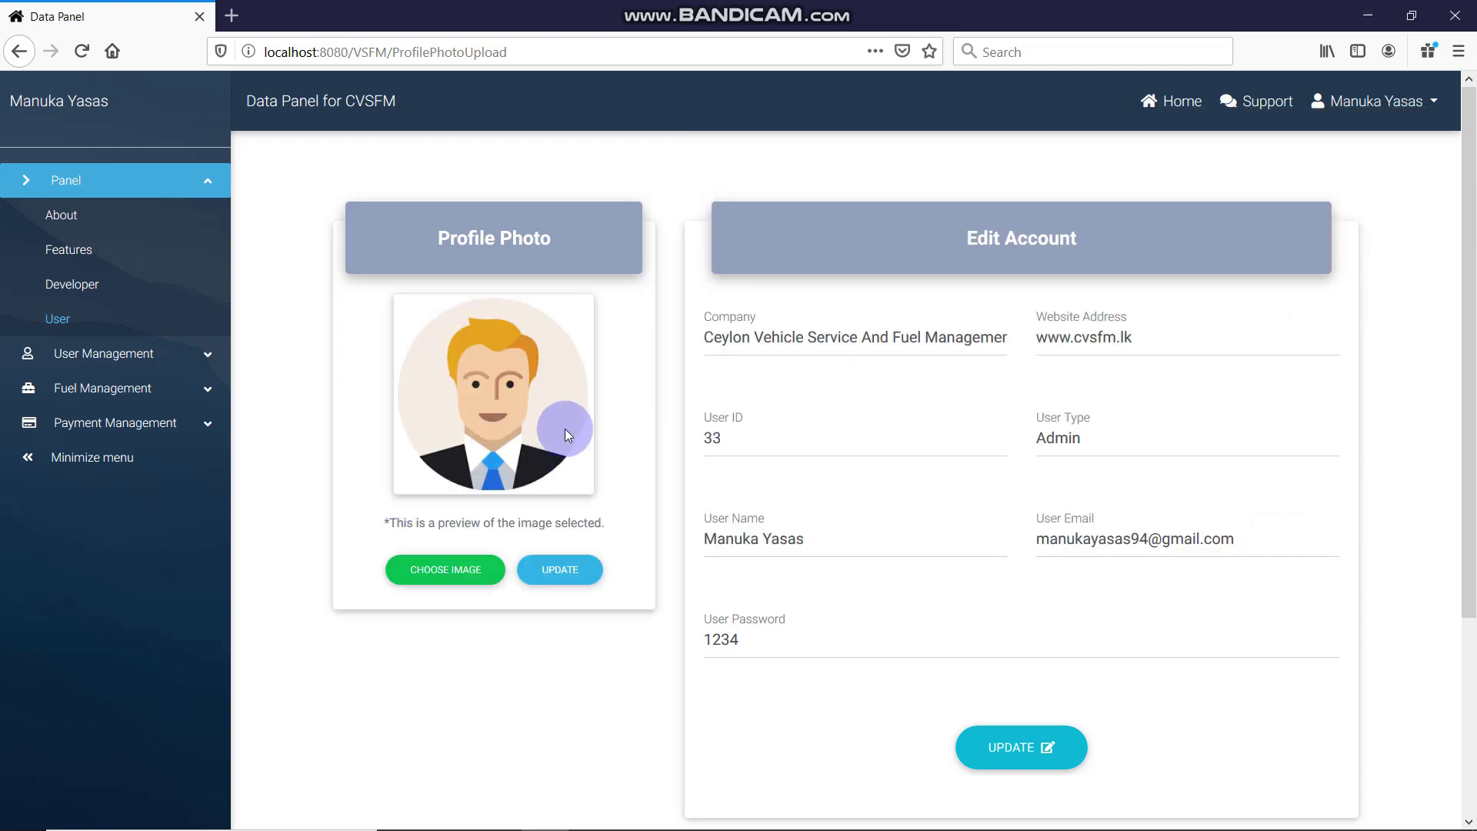
Replace the preview with myself.jpg and confirm with YES, ADD PROFILE PHOTO
click(453, 569)
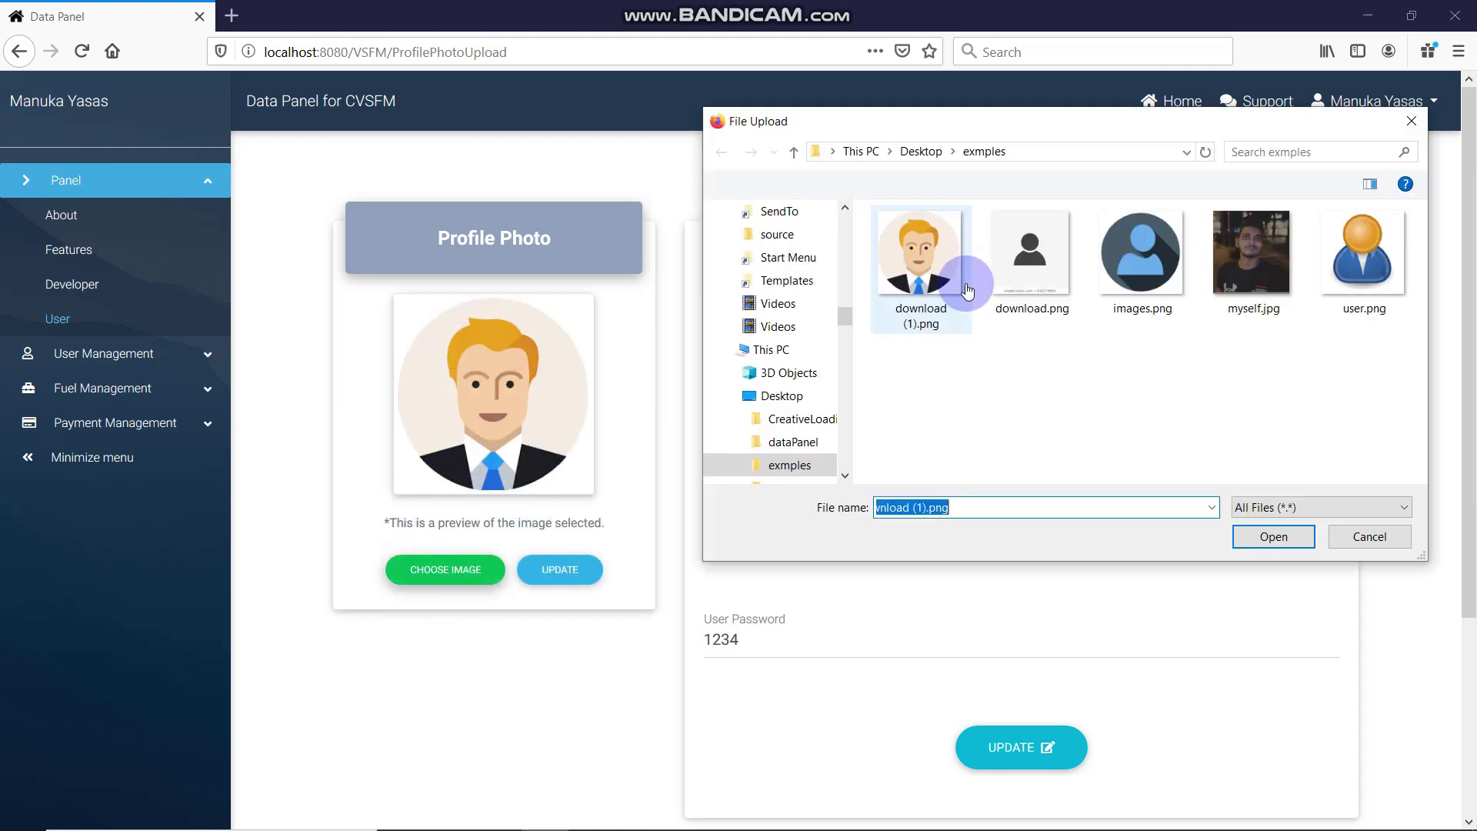
click(1247, 338)
click(1264, 271)
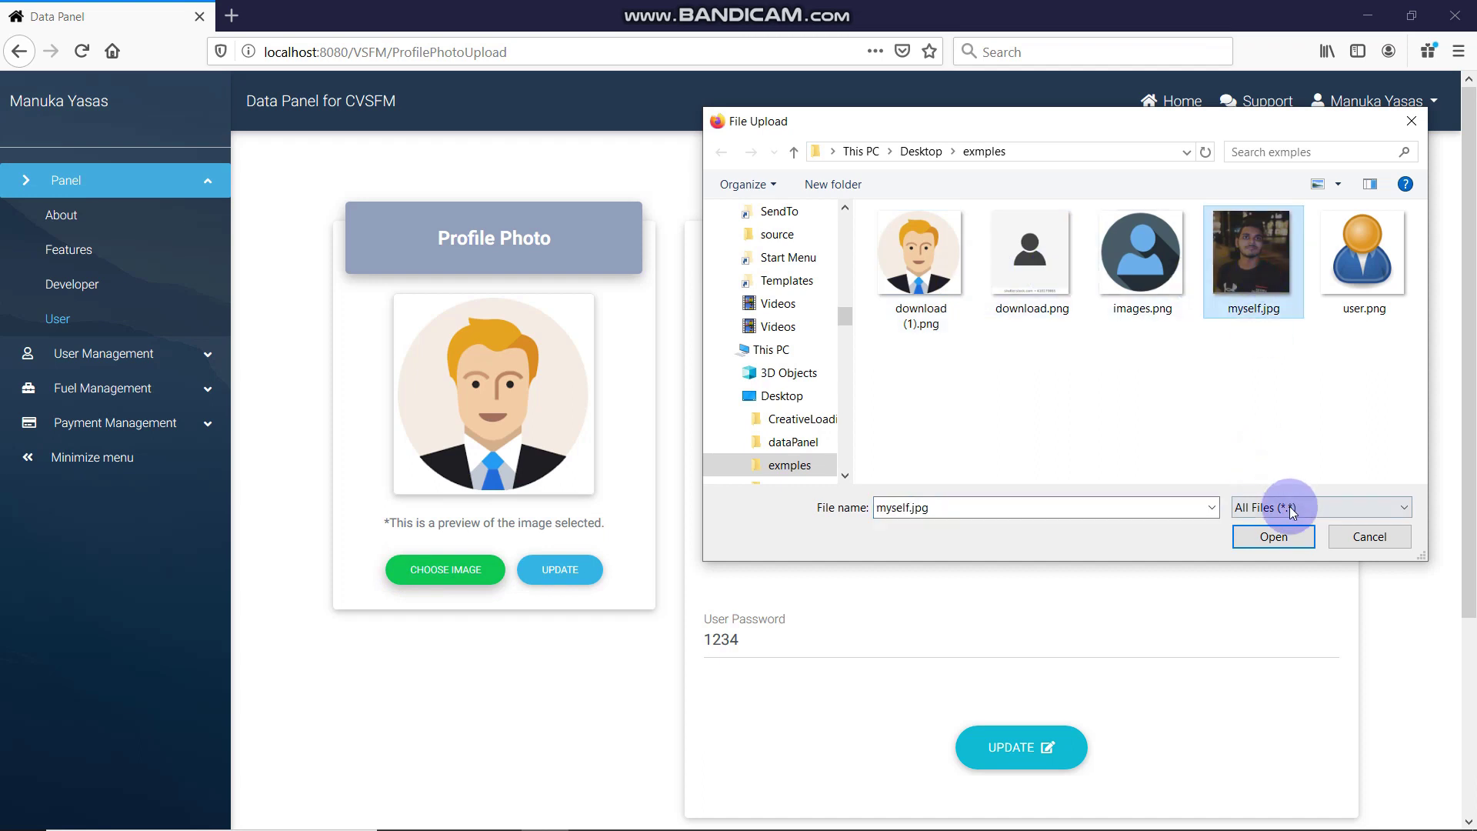
click(1271, 533)
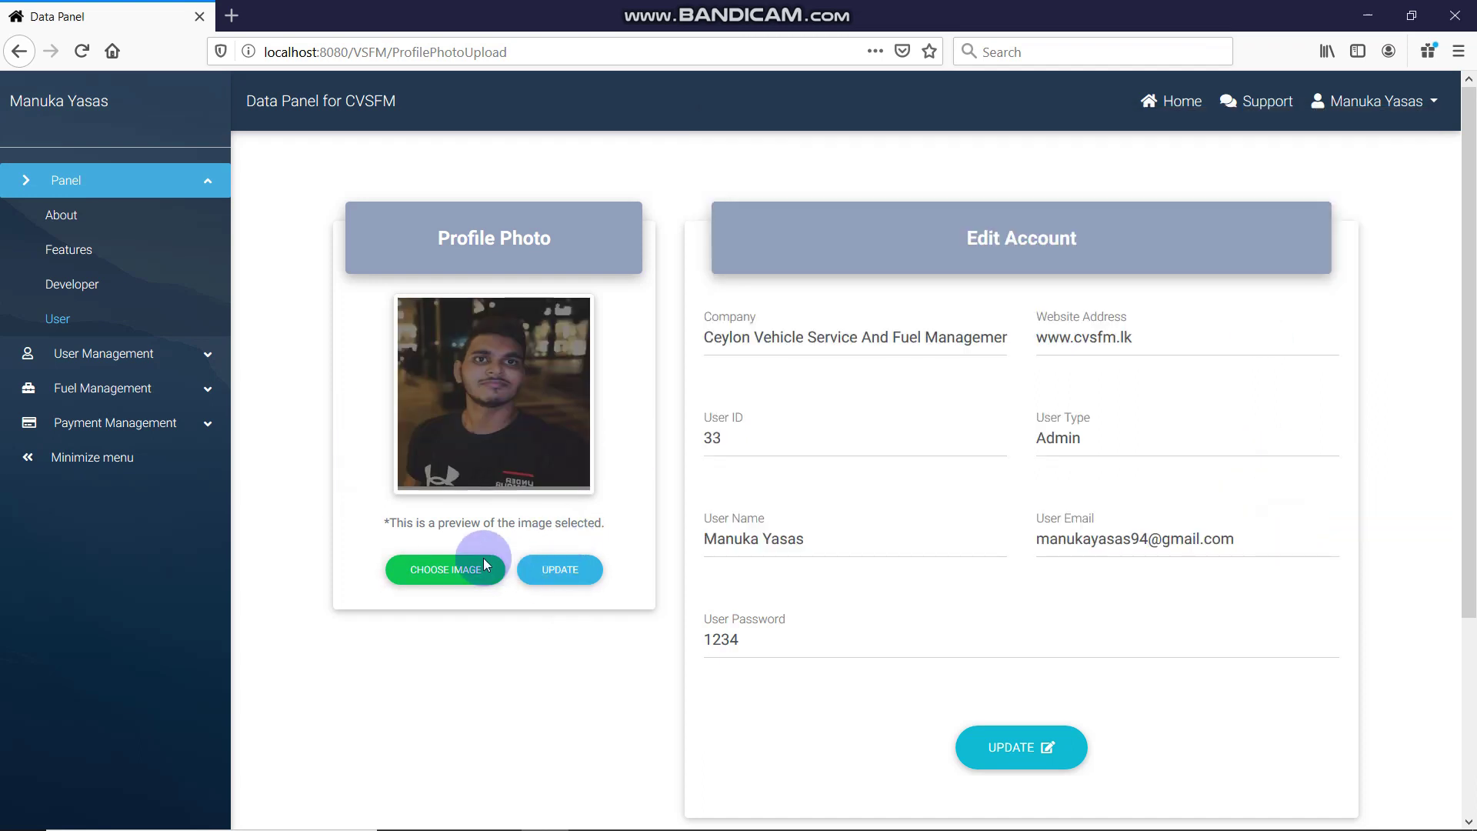
click(562, 569)
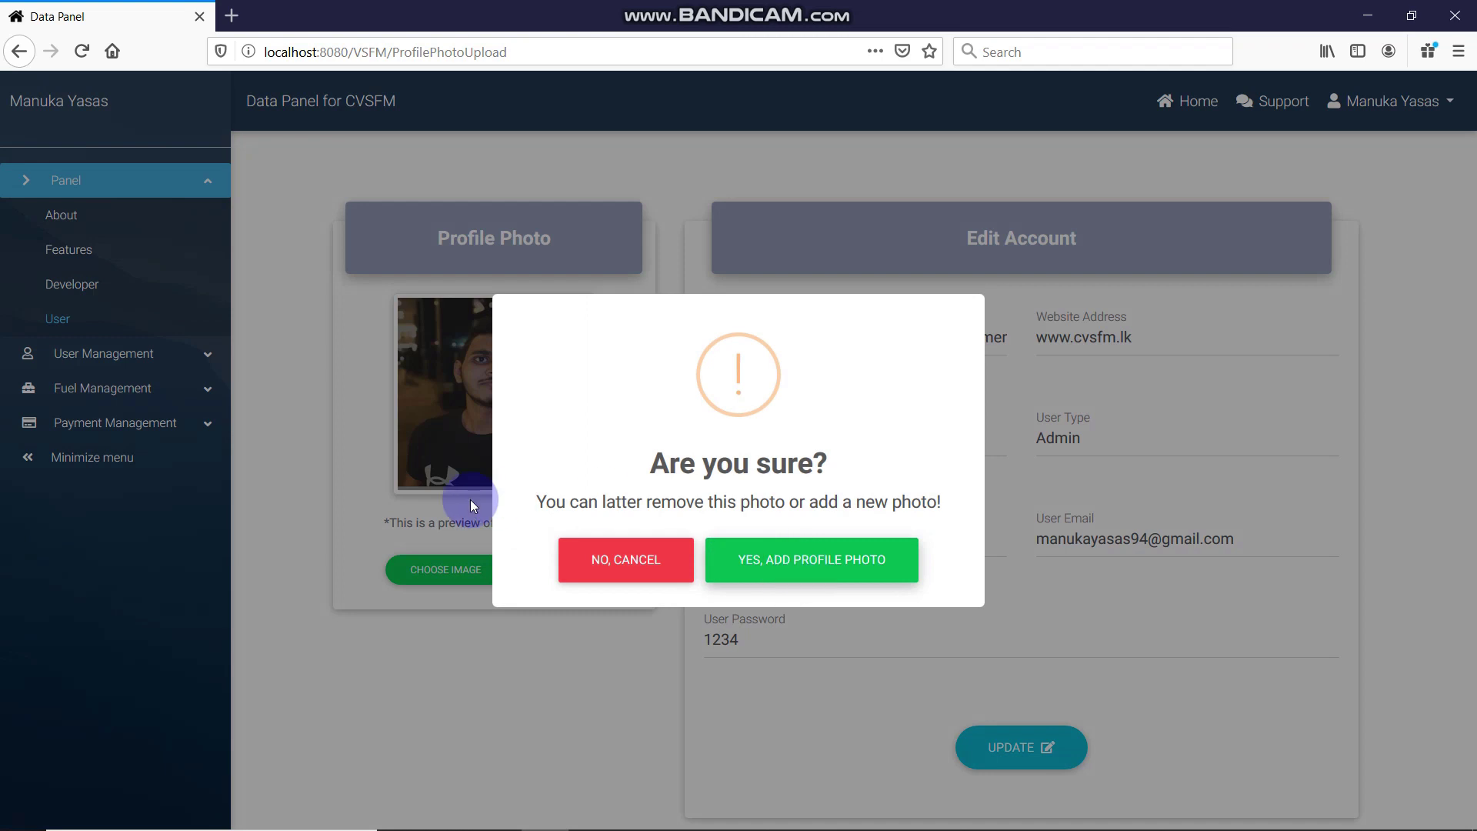
drag(519, 504, 931, 520)
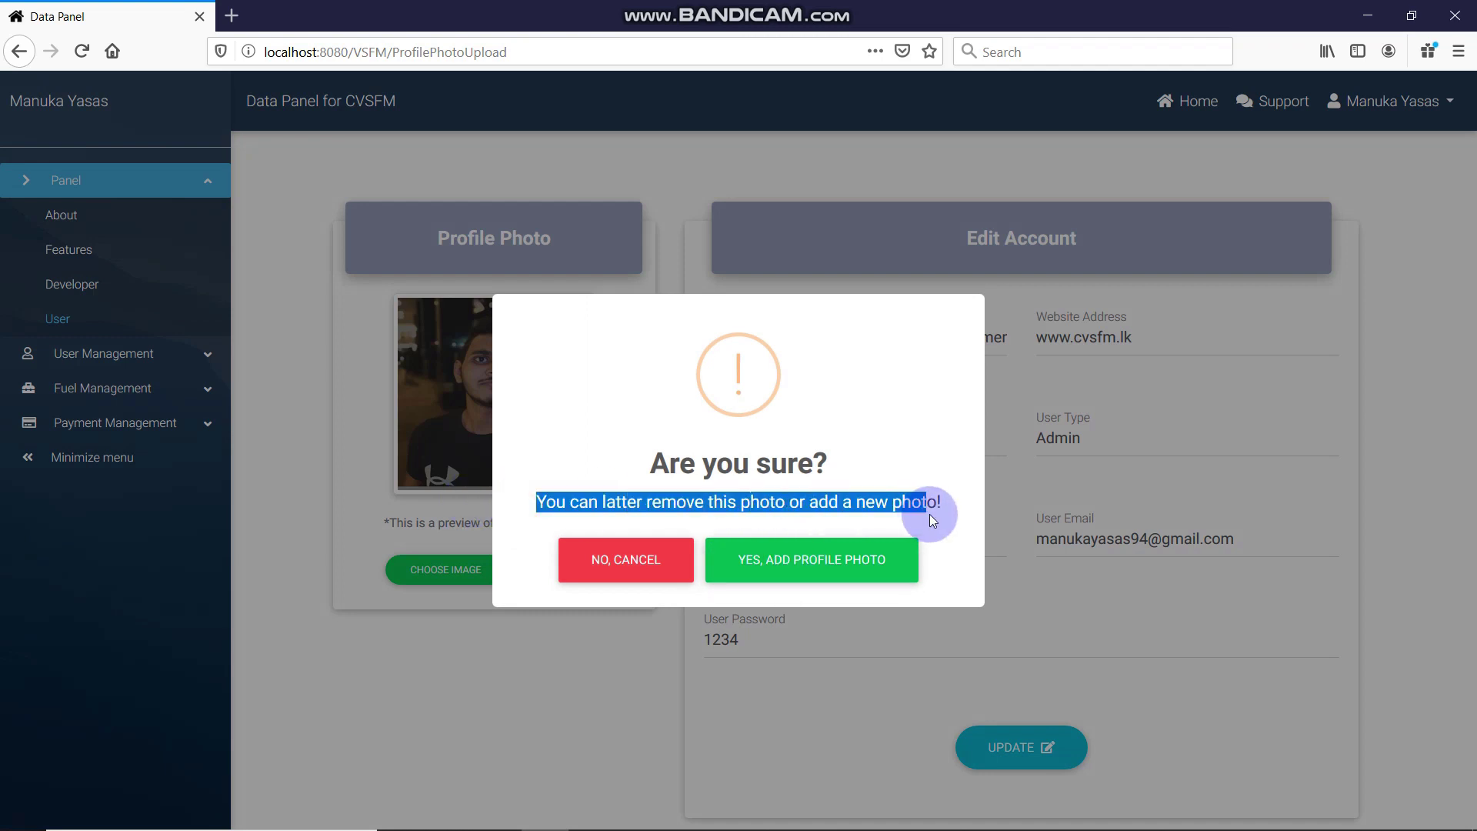
click(928, 514)
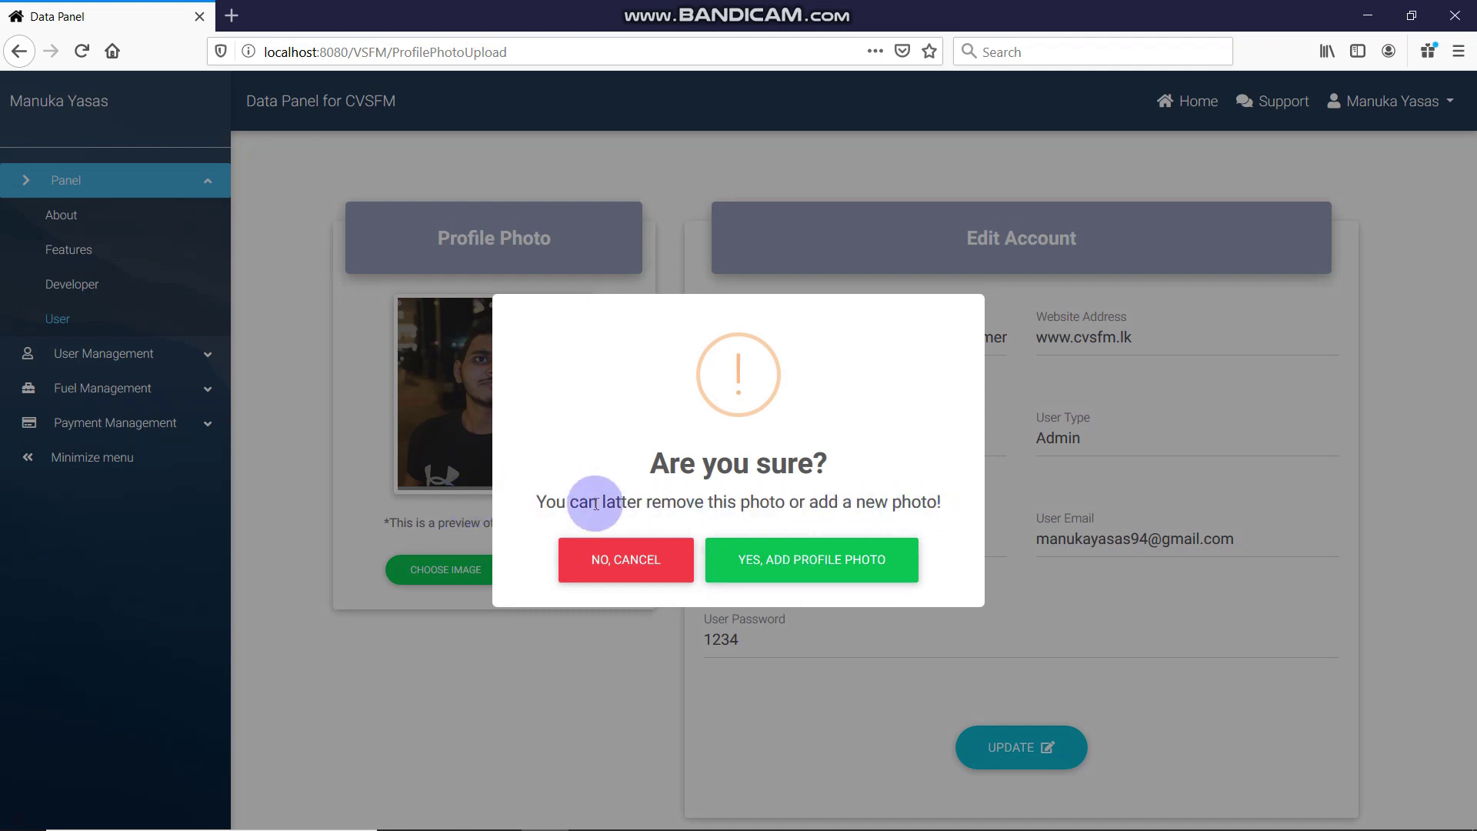
drag(596, 504, 950, 515)
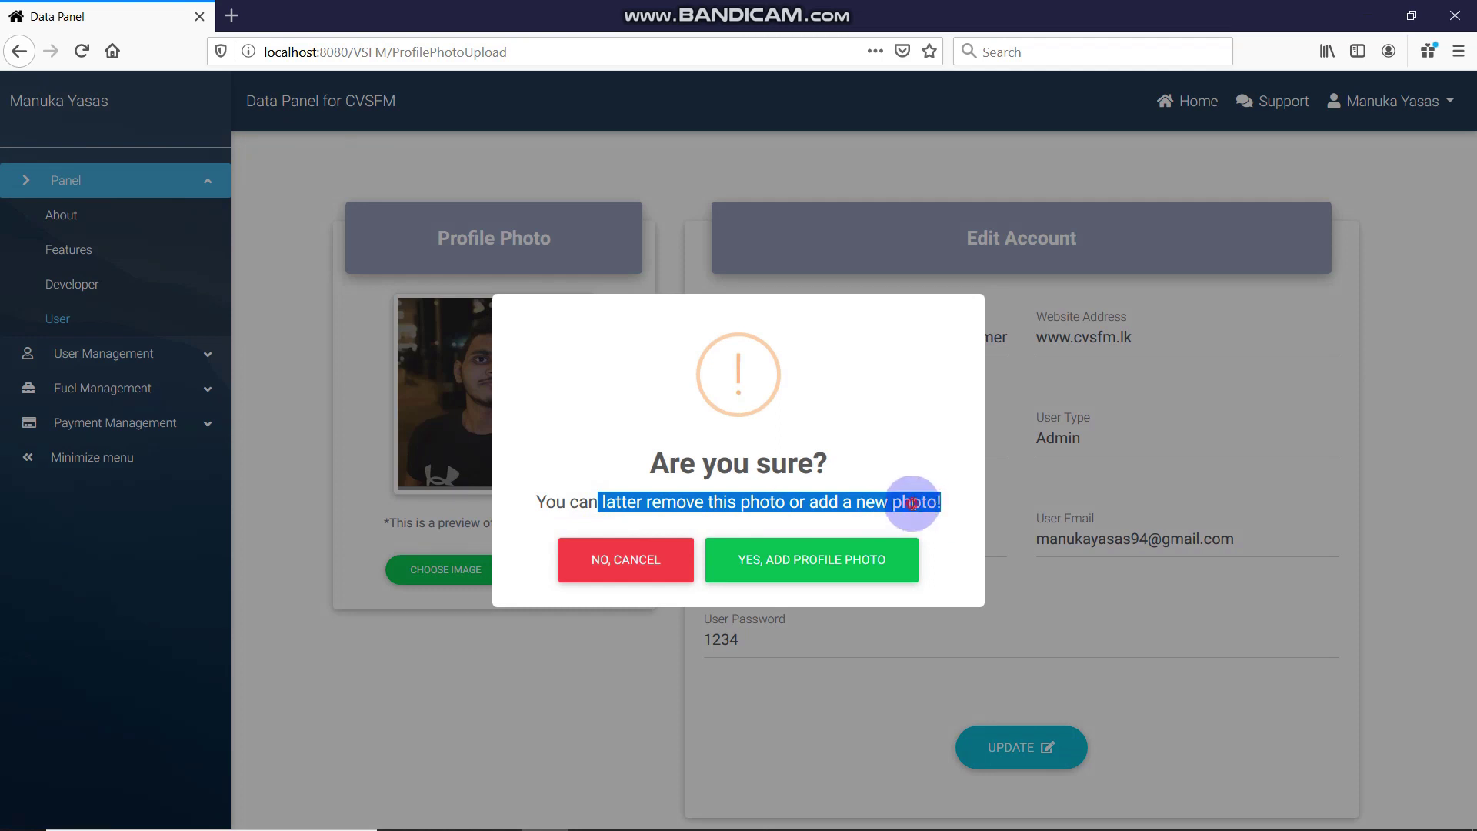
click(538, 490)
triple_click(696, 493)
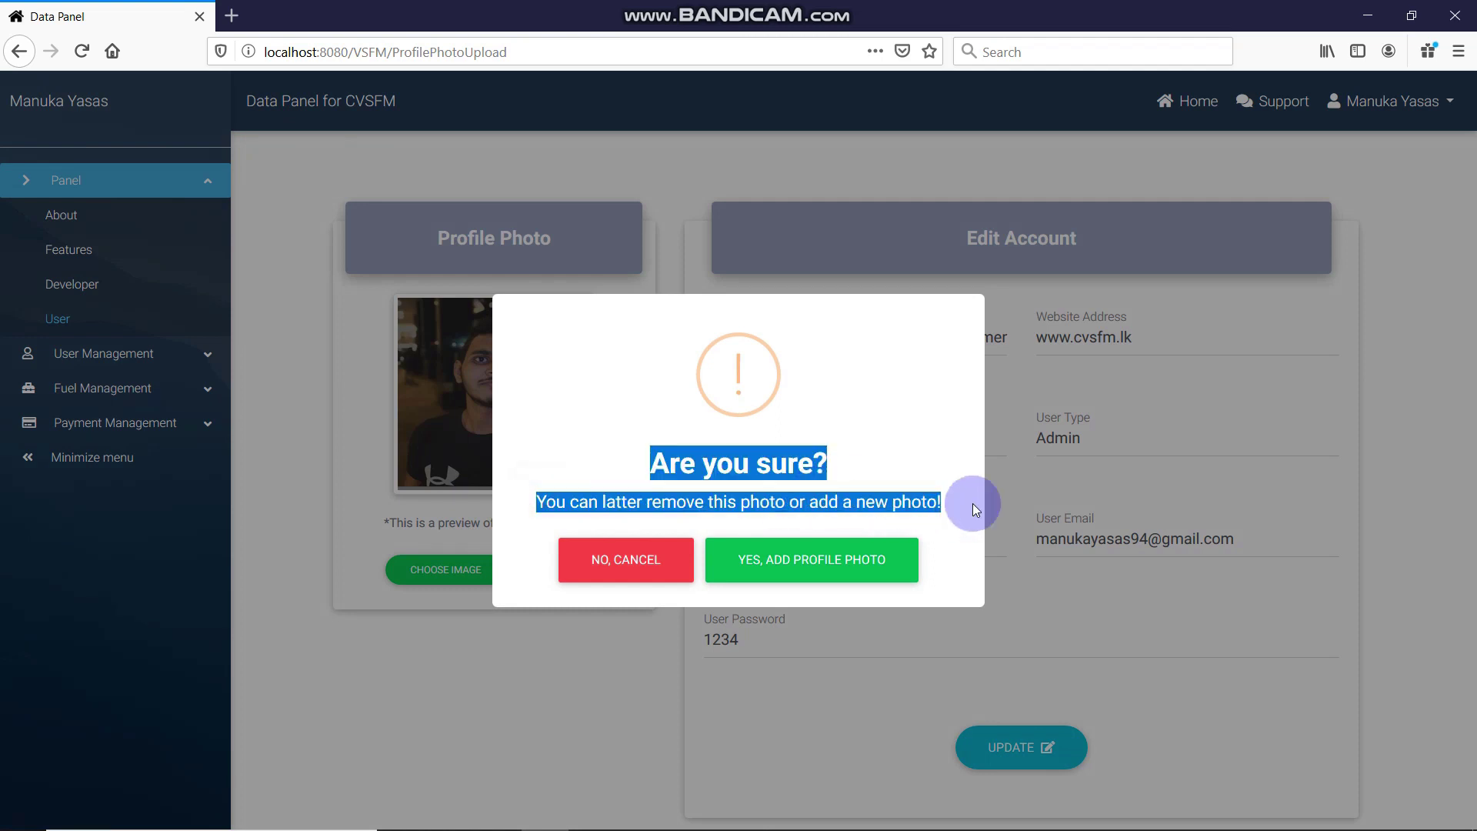
click(873, 444)
click(841, 574)
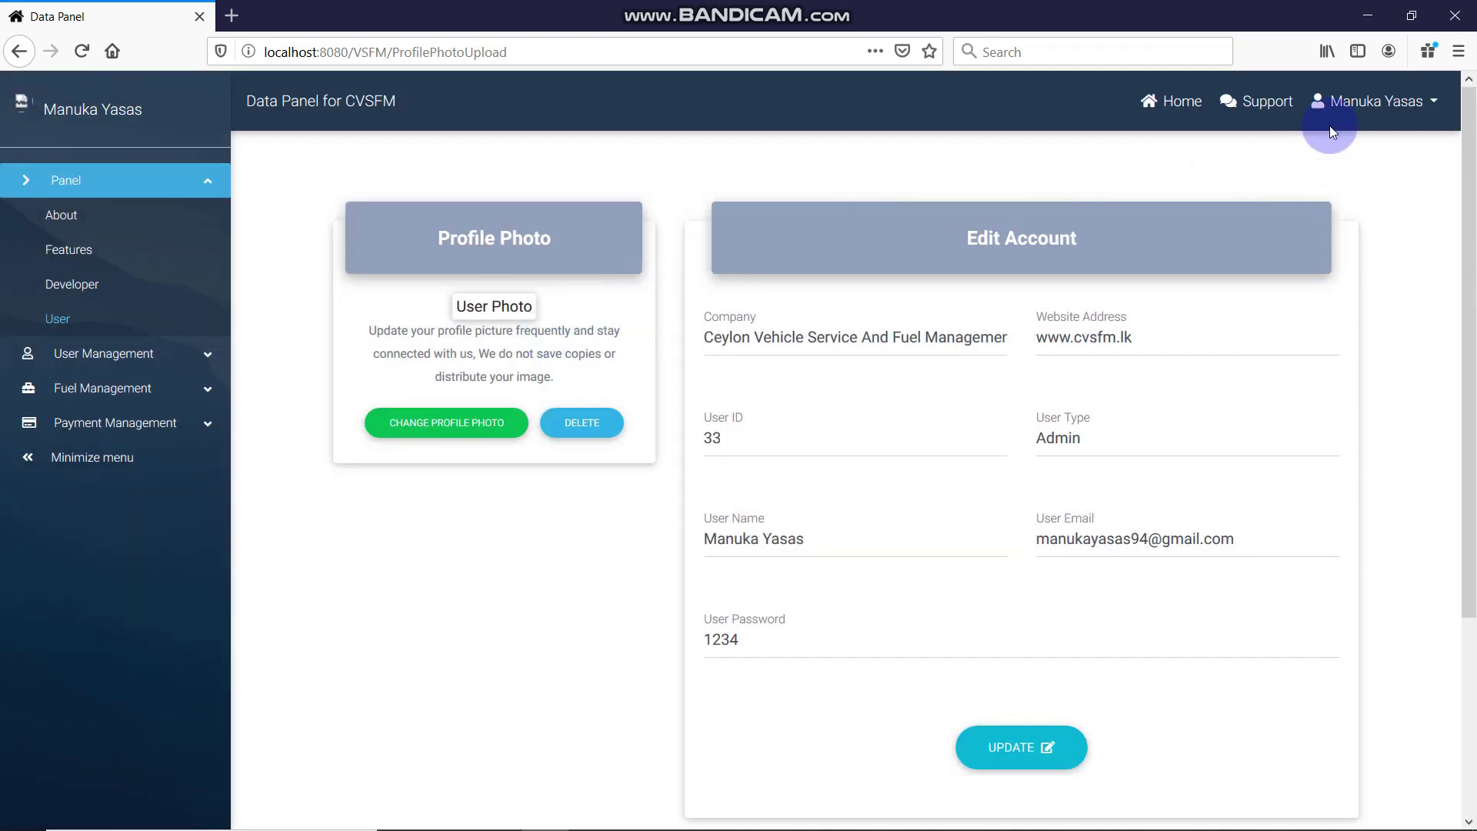
Go to the admin's Profile page from the user menu
click(1354, 115)
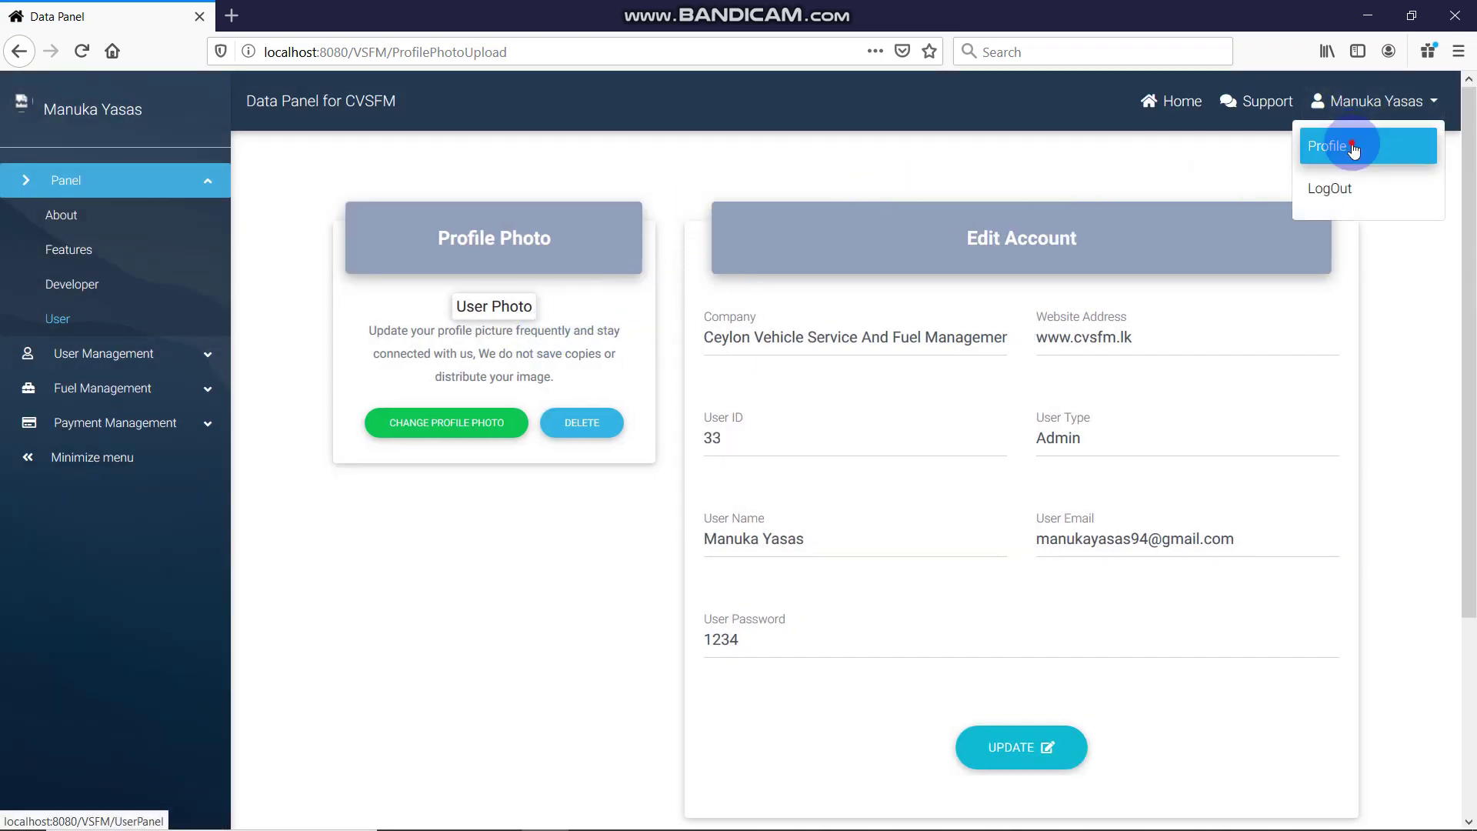
click(1352, 143)
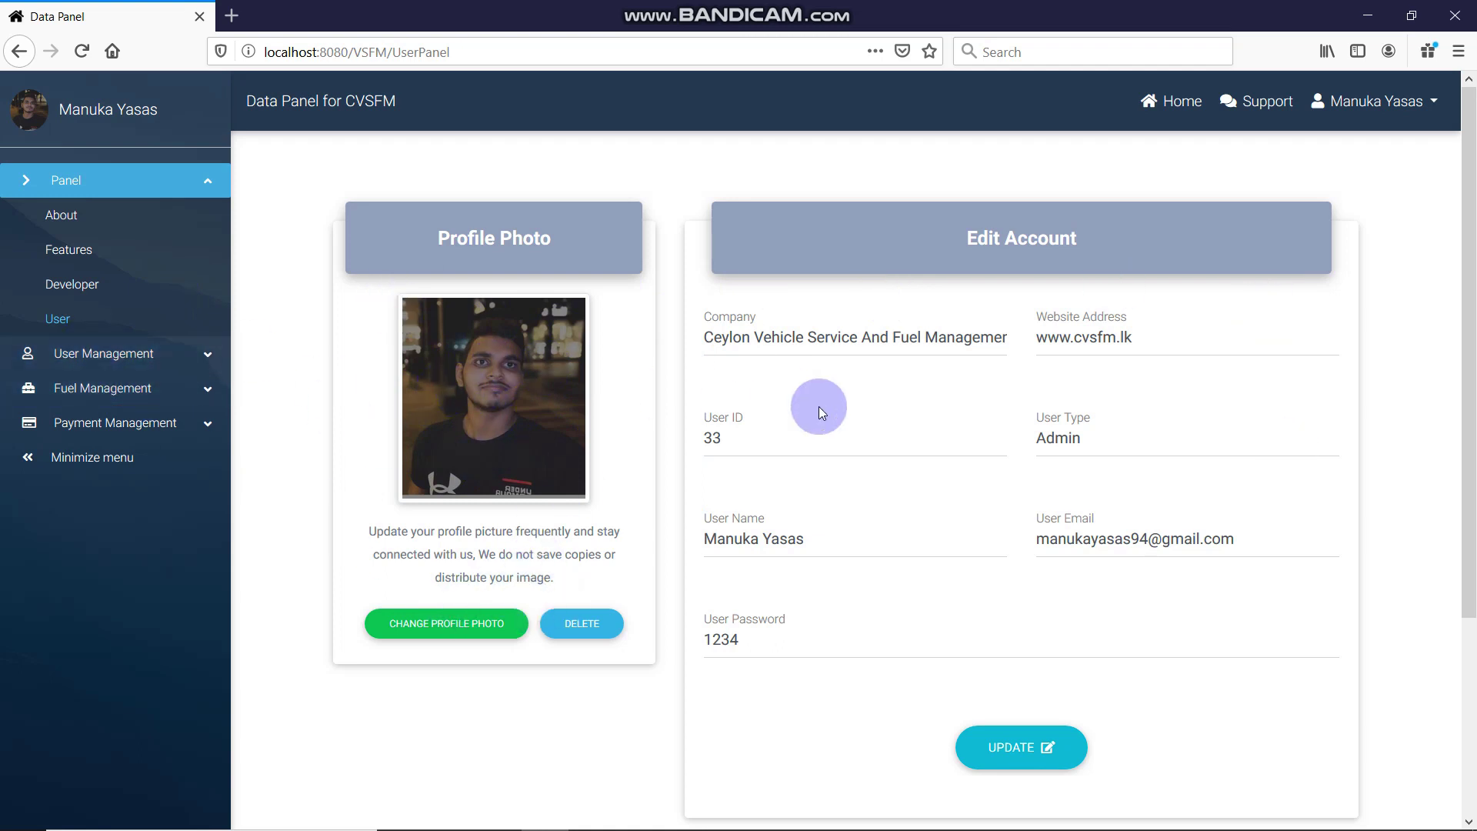
scroll(1055, 423, down, 2)
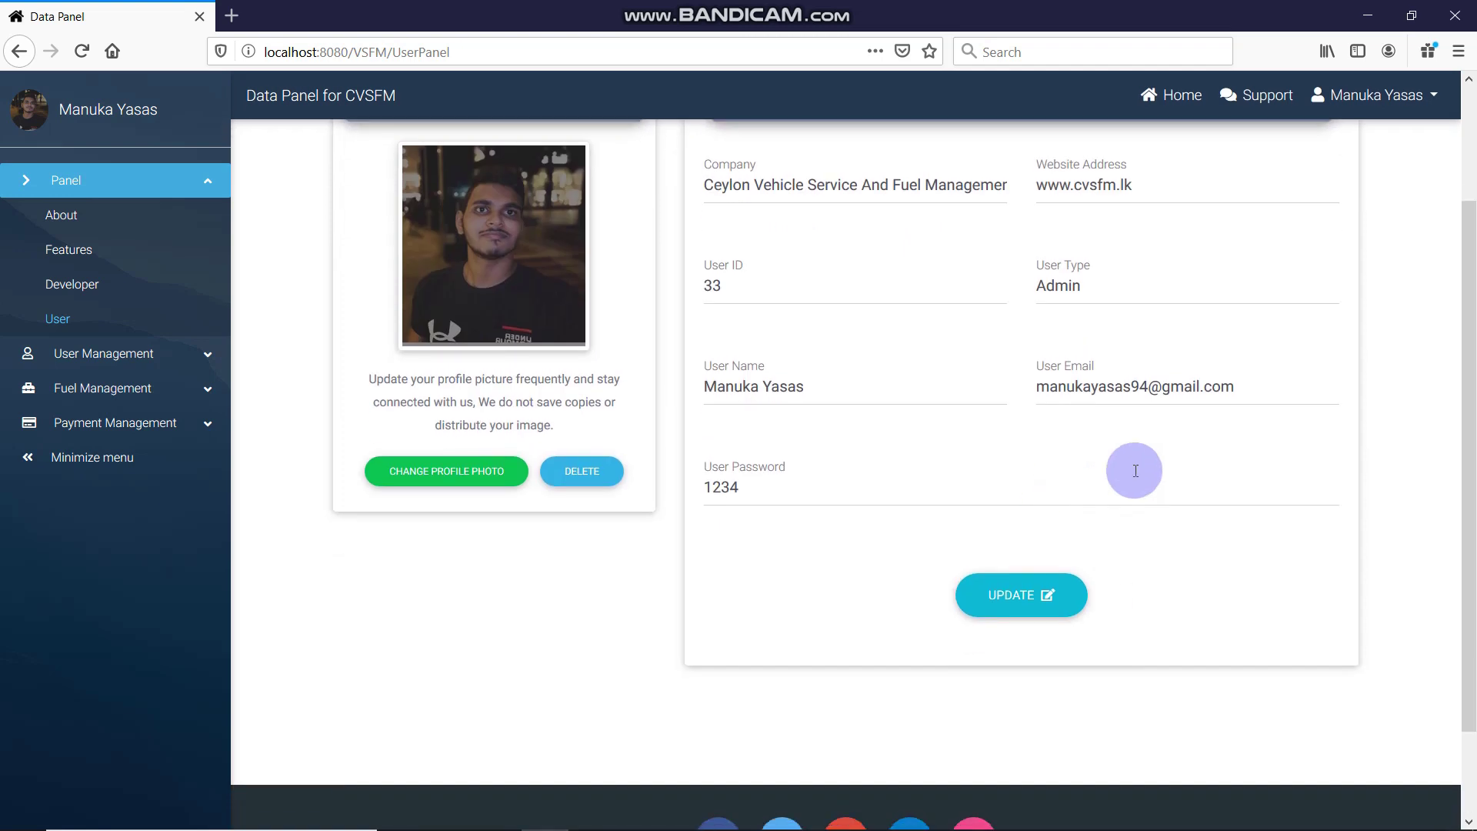
mouse_move(1227, 827)
click(1109, 812)
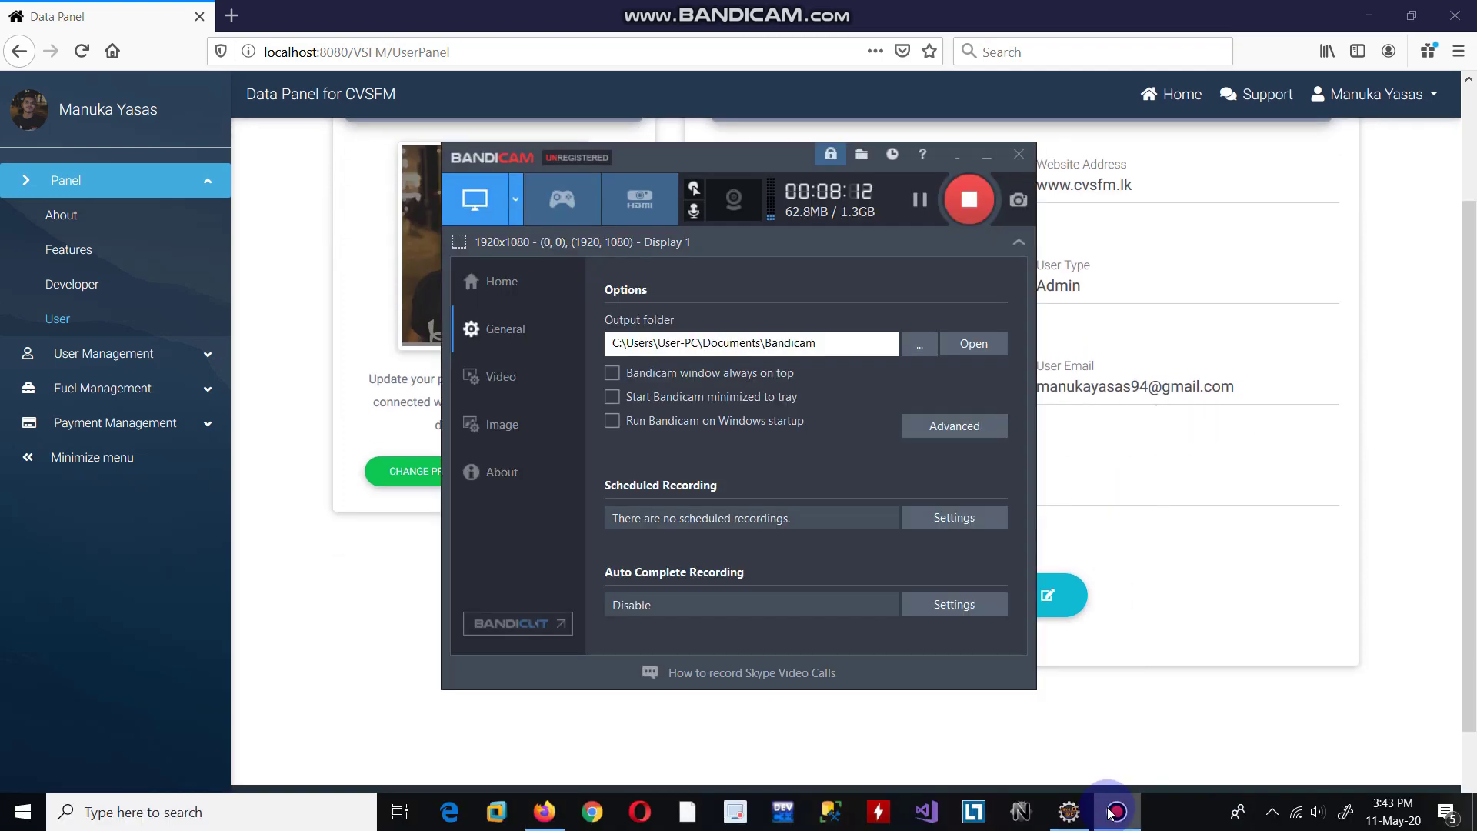
click(1109, 812)
Shorten the User Password by one character and submit the Edit Account form
click(1227, 469)
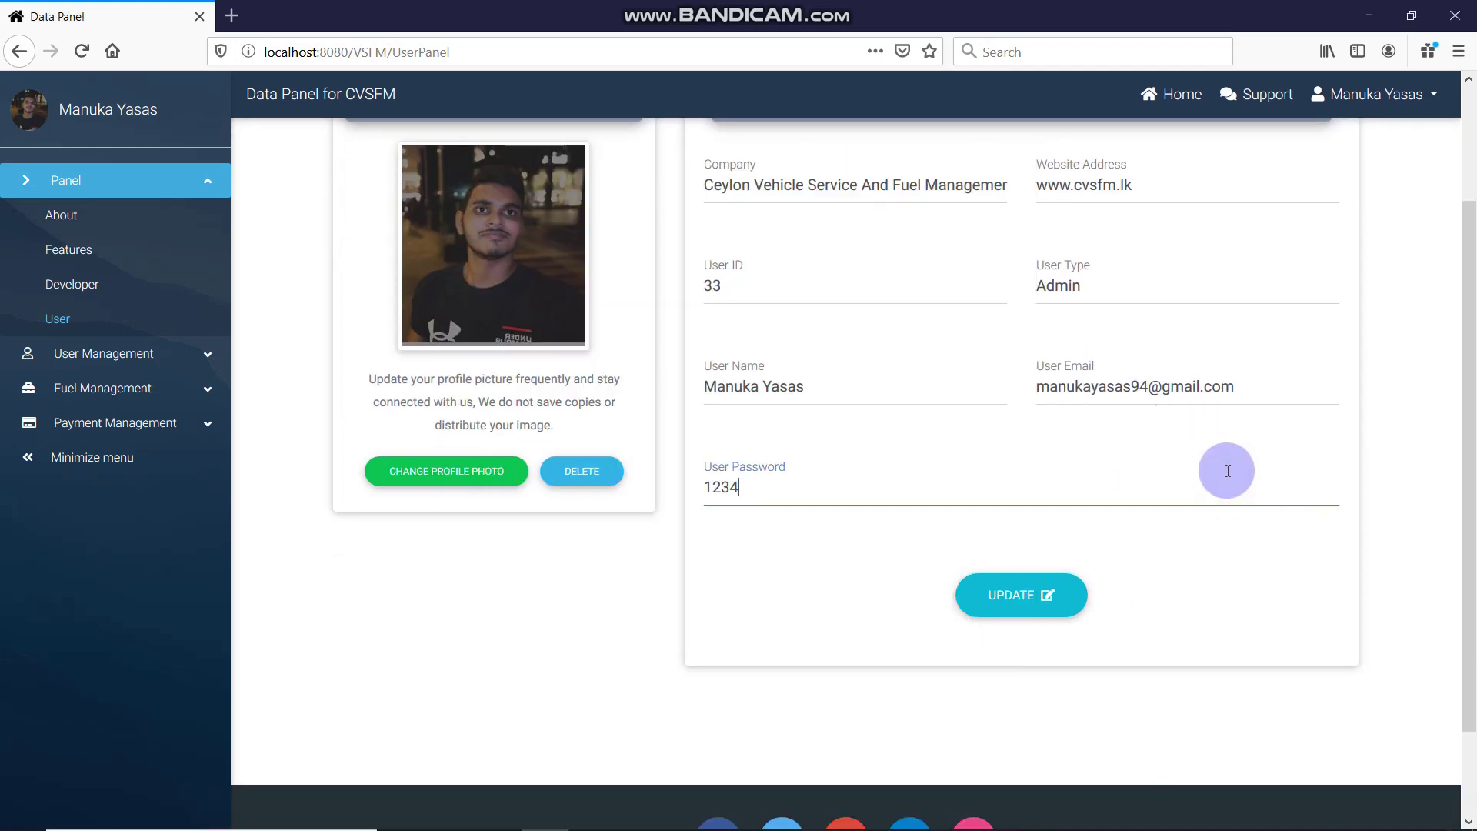
scroll(1014, 513, up, 2)
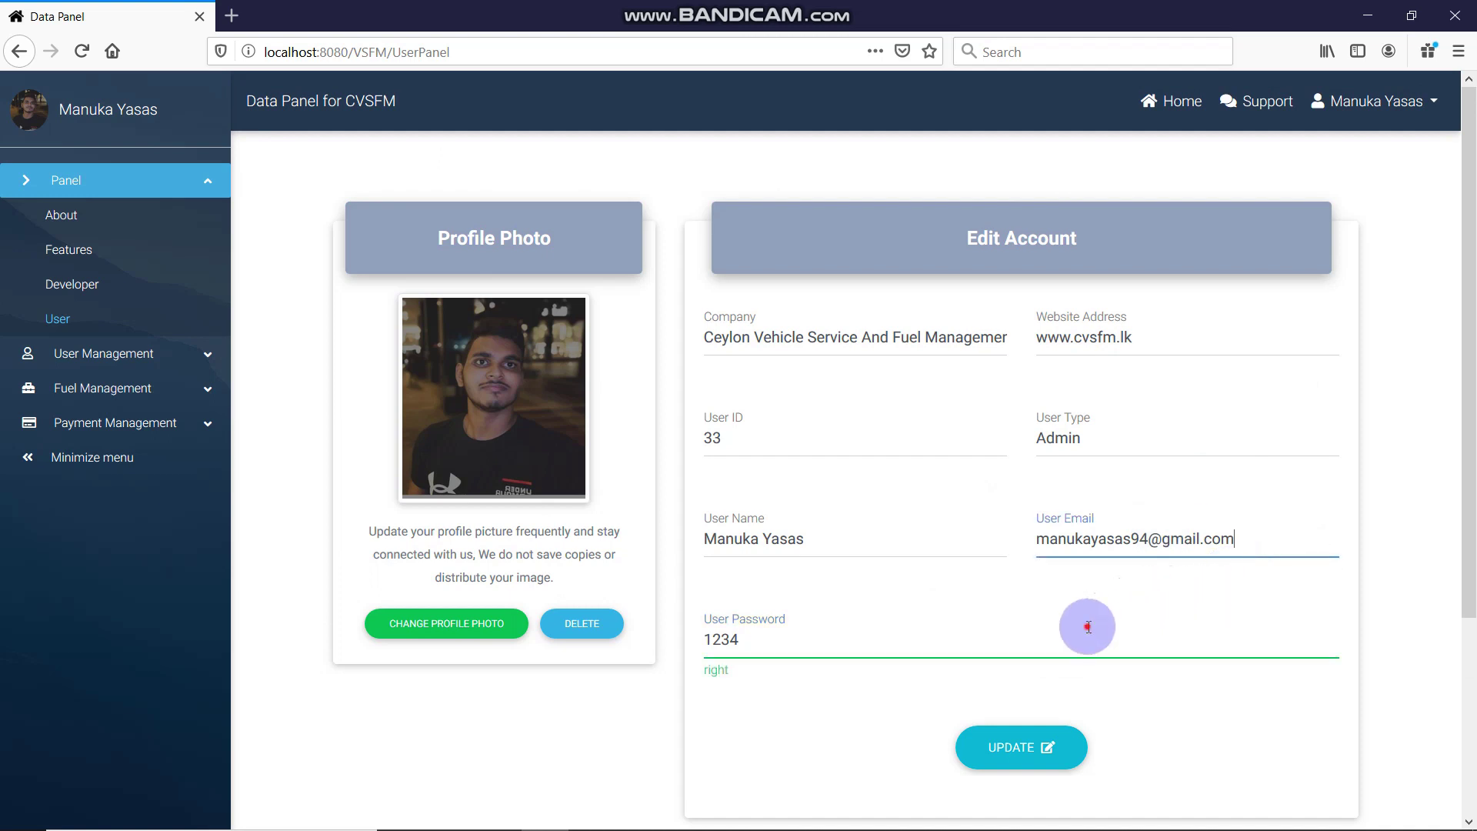
key(BackSpace)
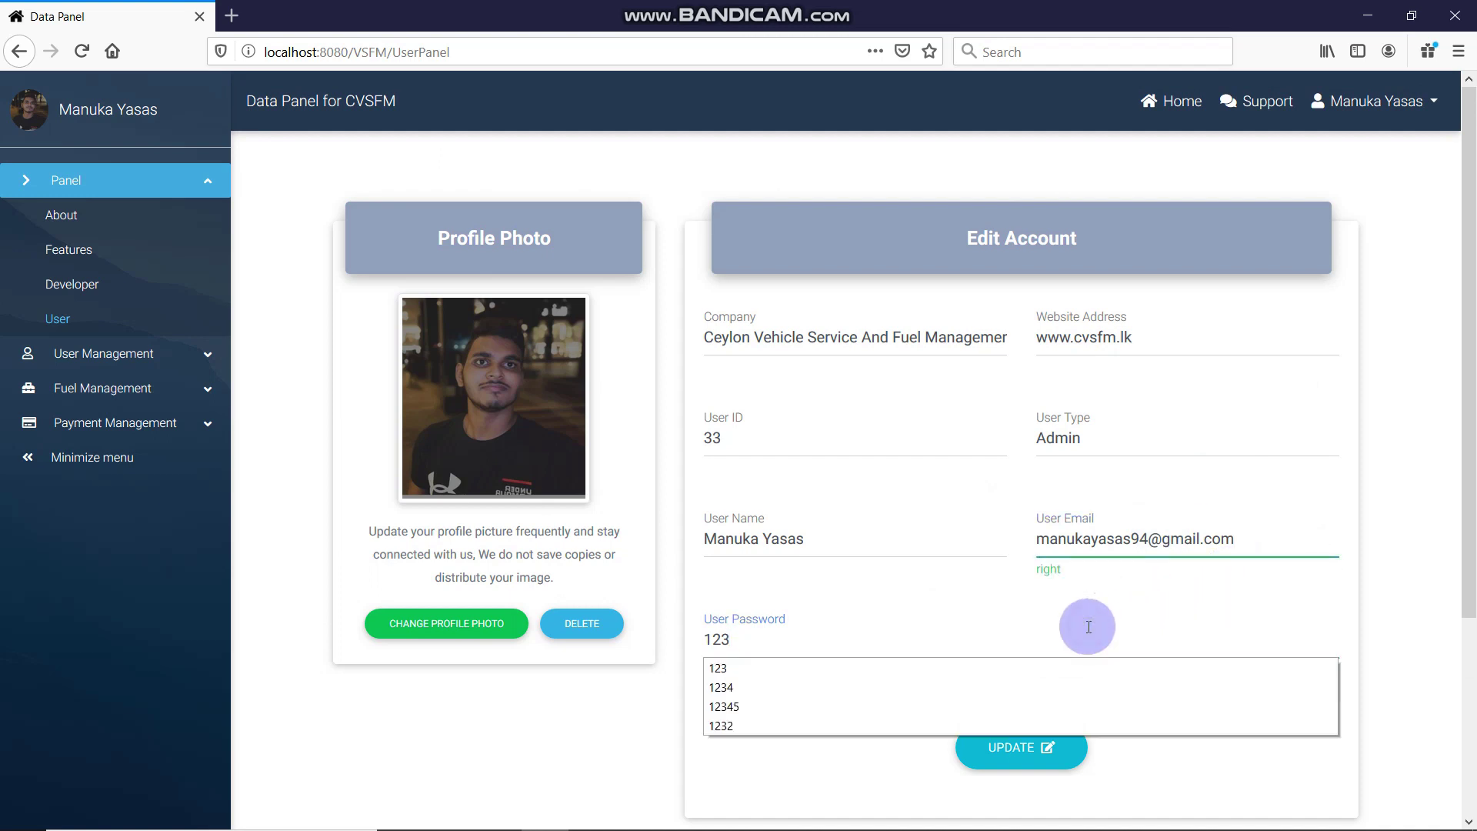
click(1372, 575)
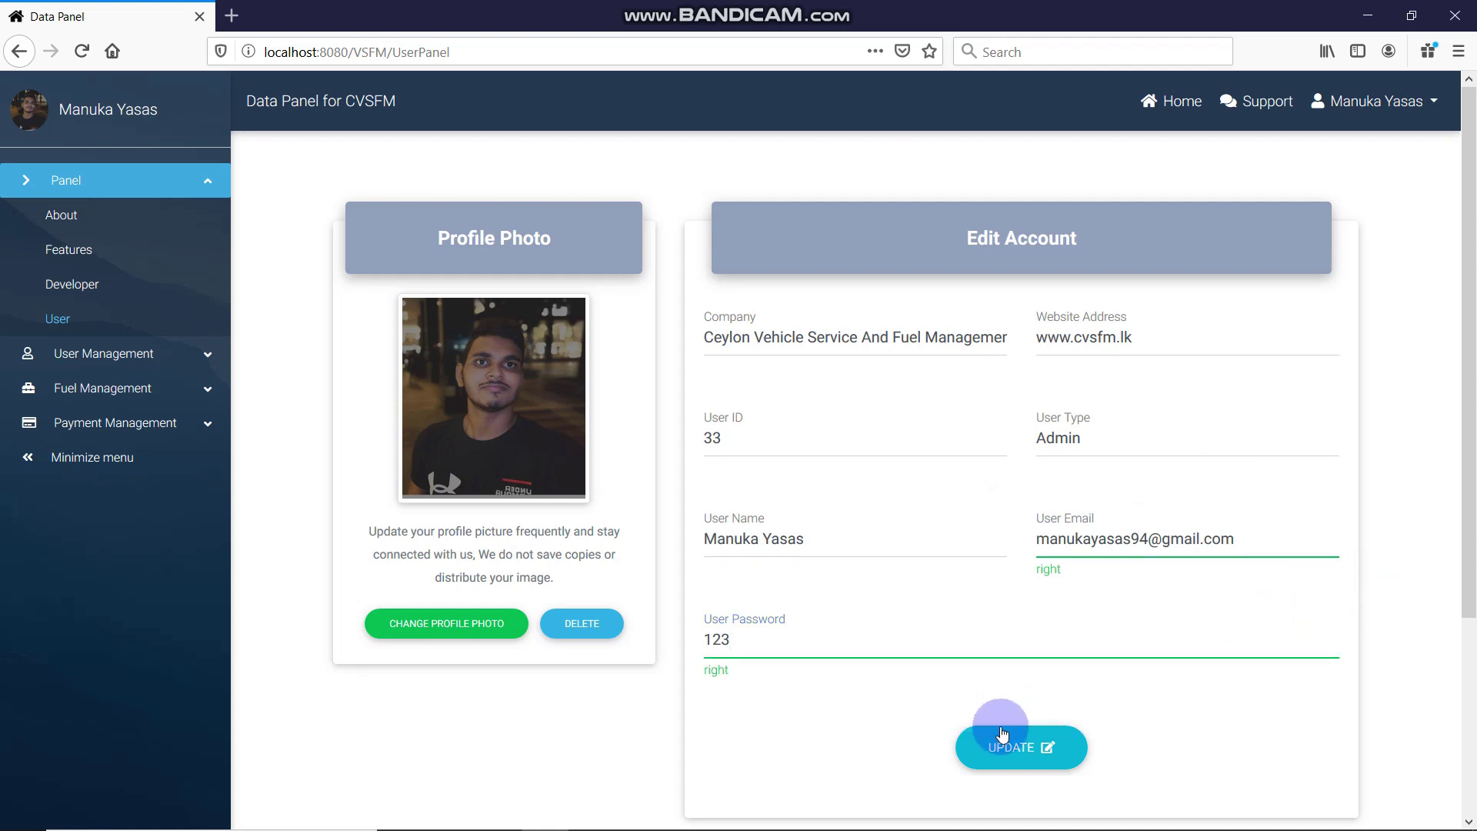
click(1030, 742)
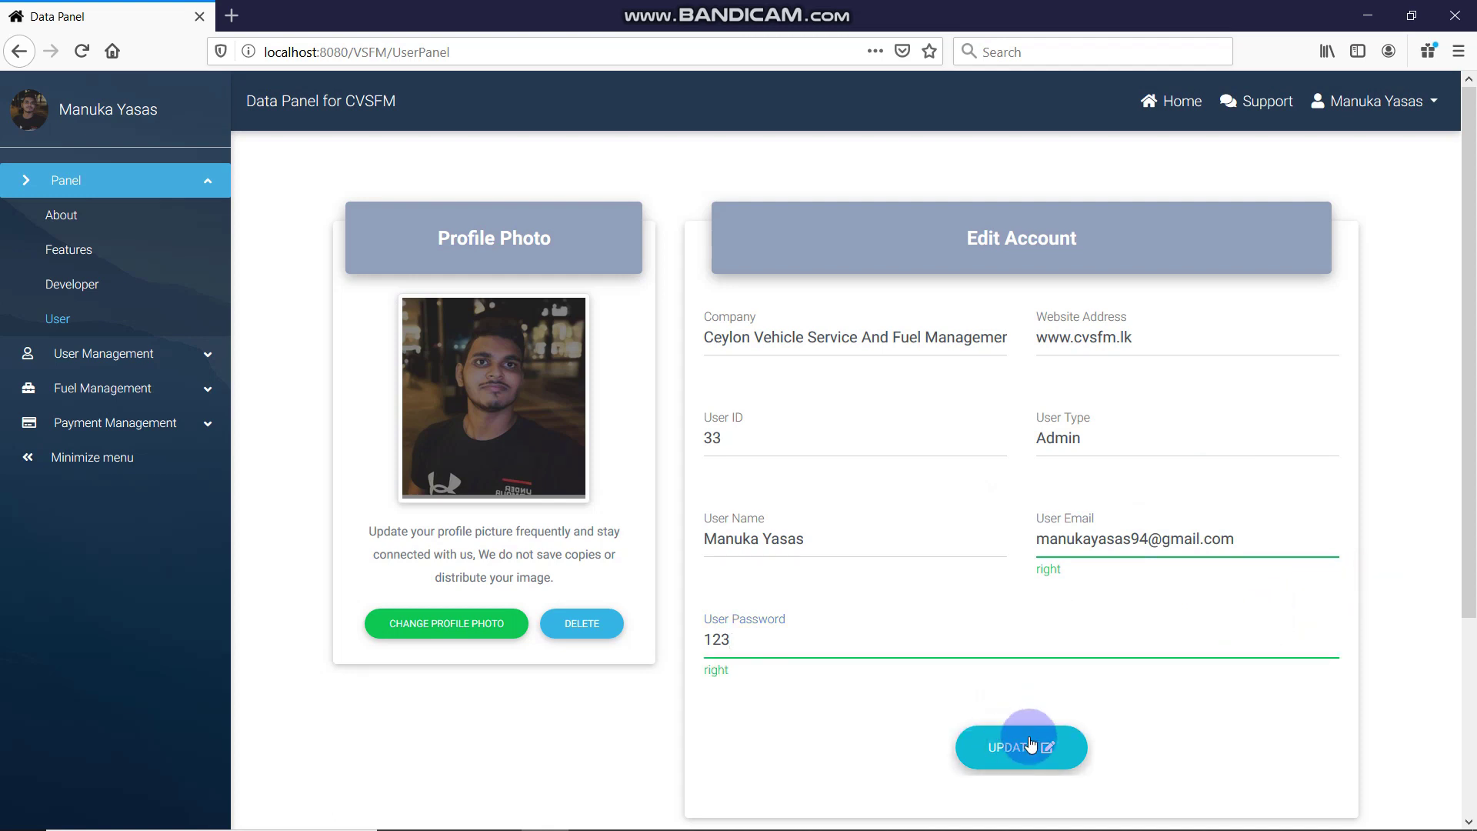
click(1030, 745)
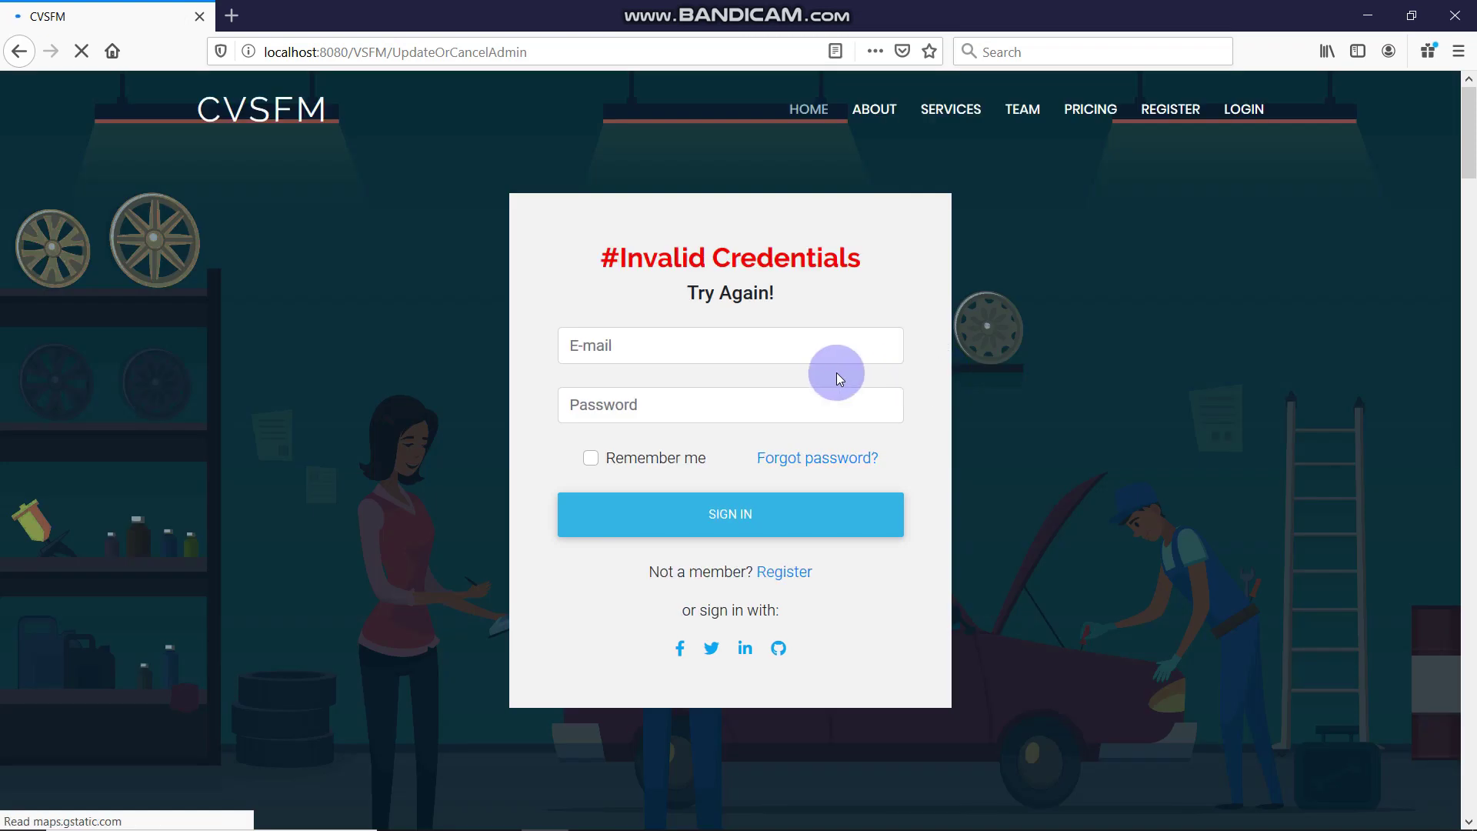
Sign back in as the admin using the saved login
click(819, 350)
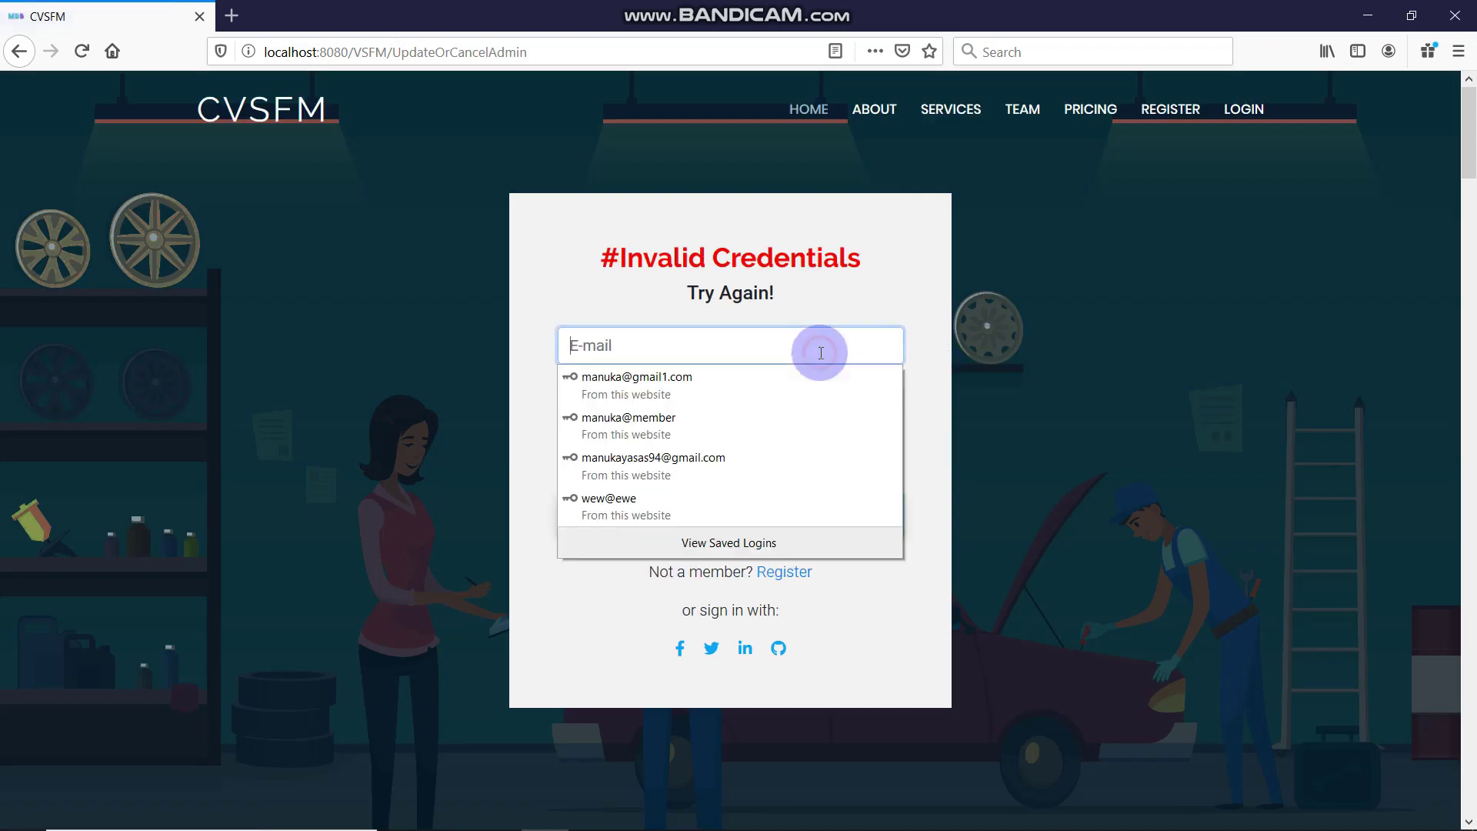
click(724, 462)
click(748, 505)
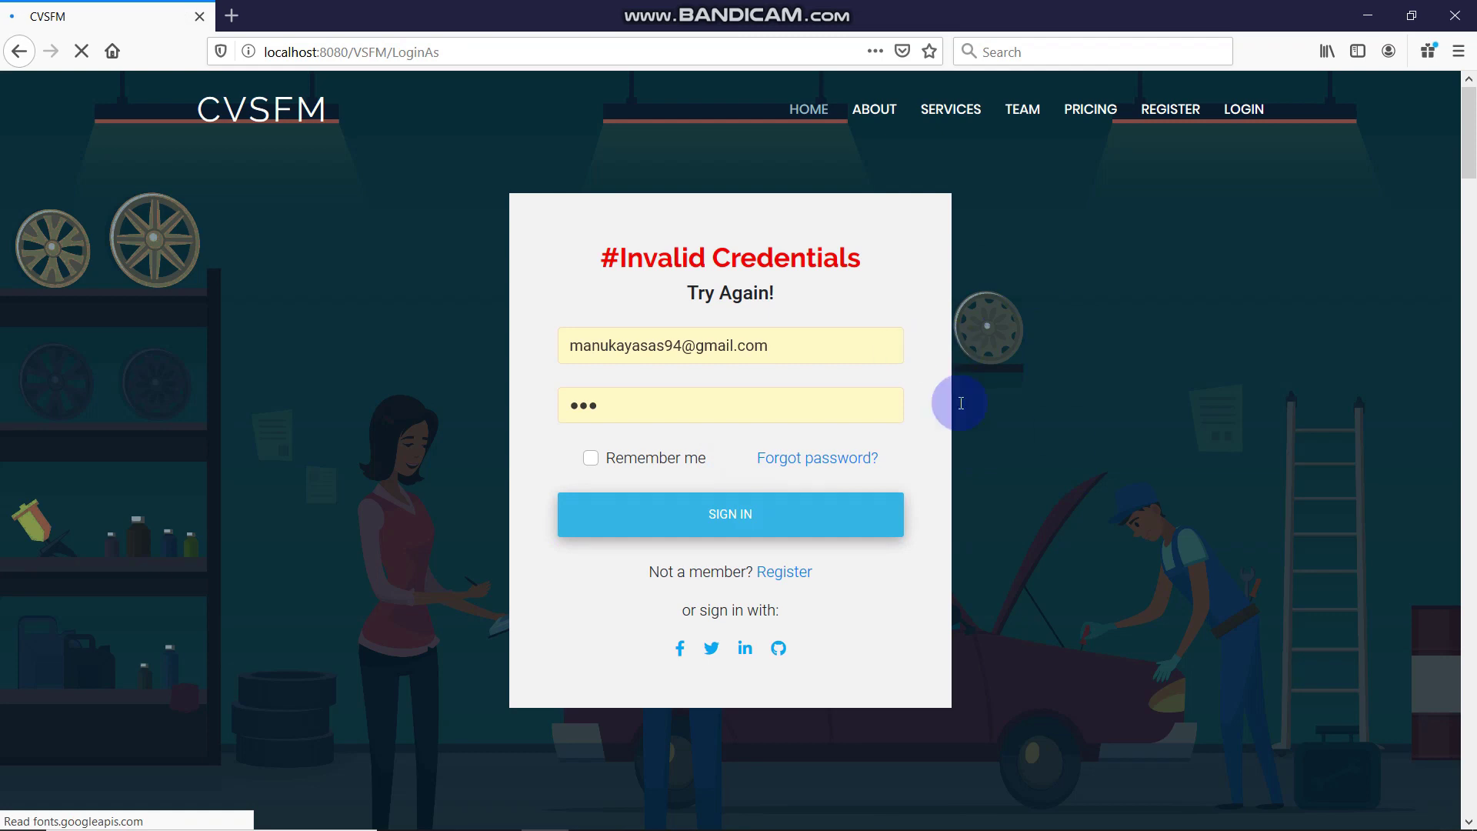
Open the Data Panel, close the welcome message and expand User Management
click(1056, 116)
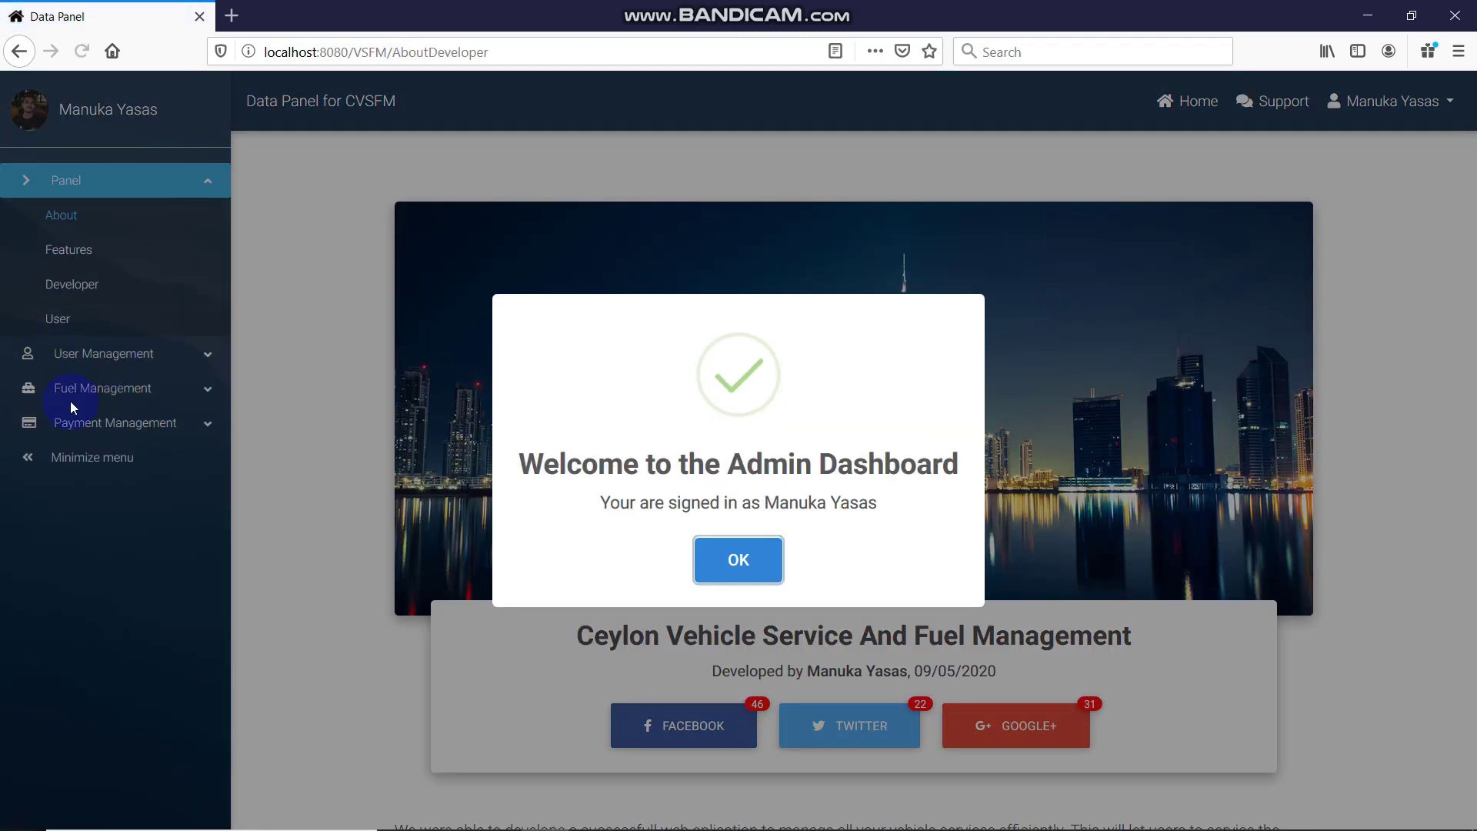
click(739, 552)
click(4, 359)
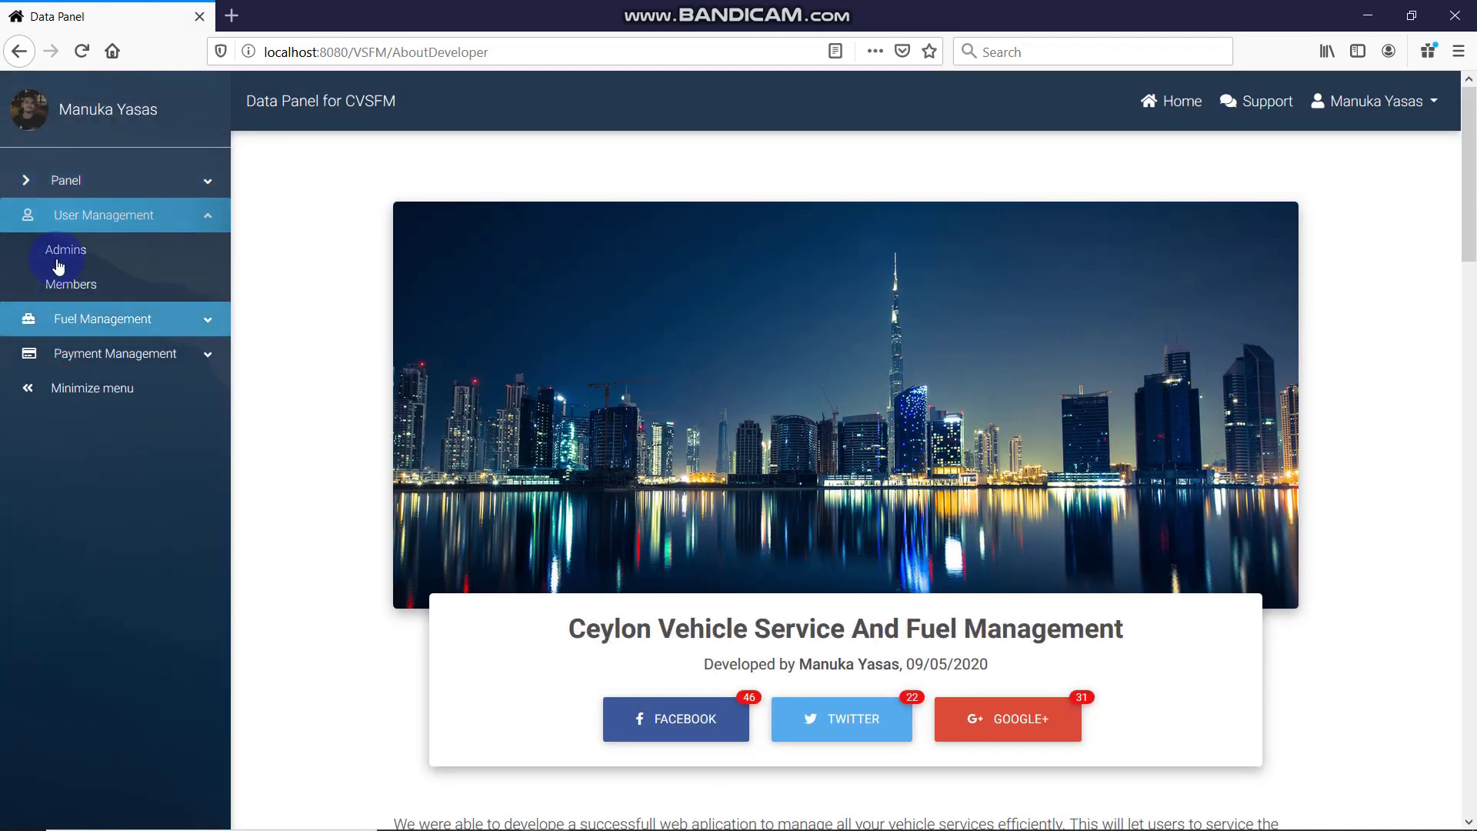
Open the Admins list, start the ADD NEW ADMIN form and enter a user name
click(60, 252)
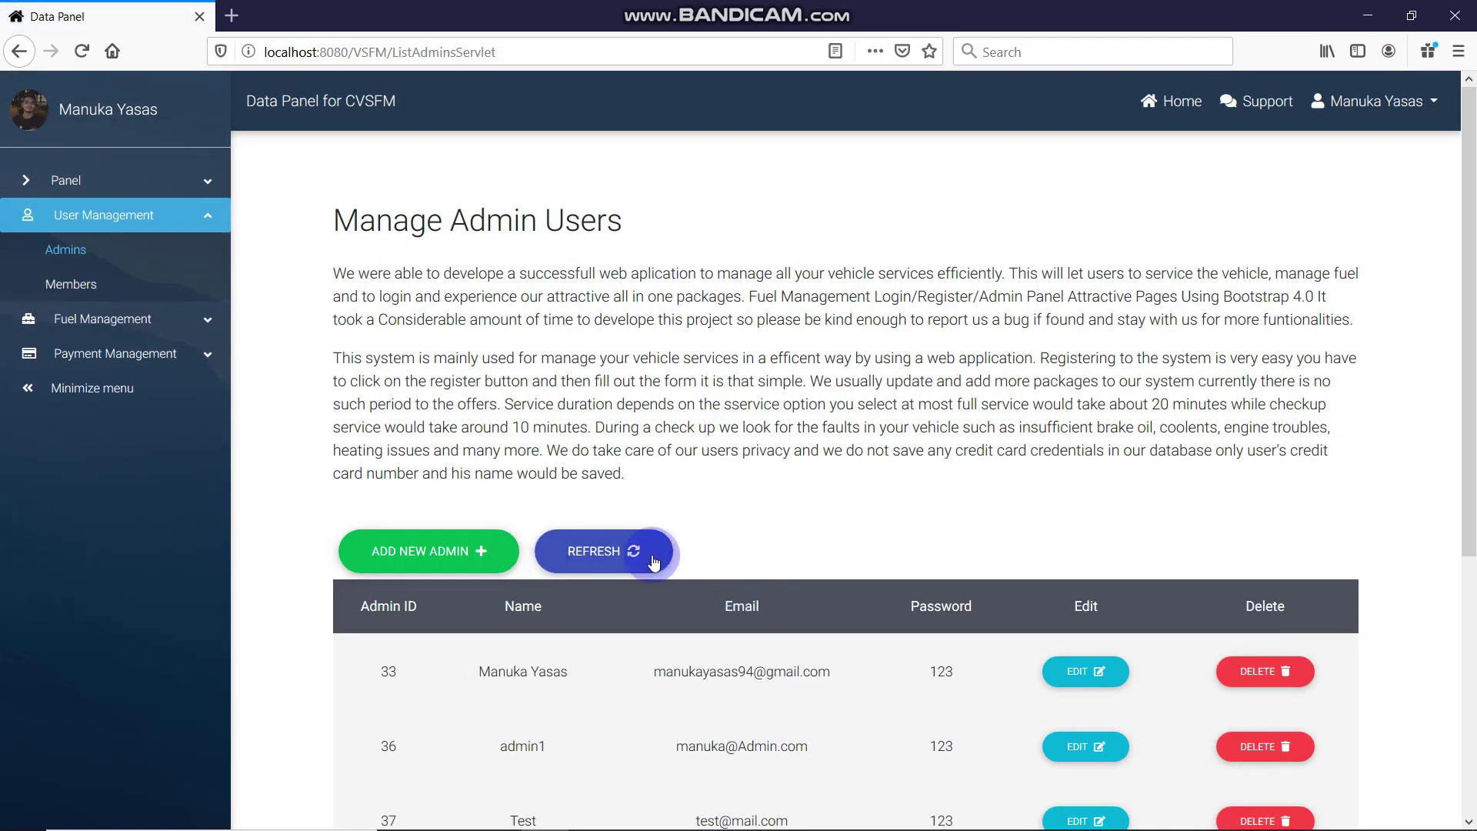
scroll(374, 362, down, 3)
click(459, 400)
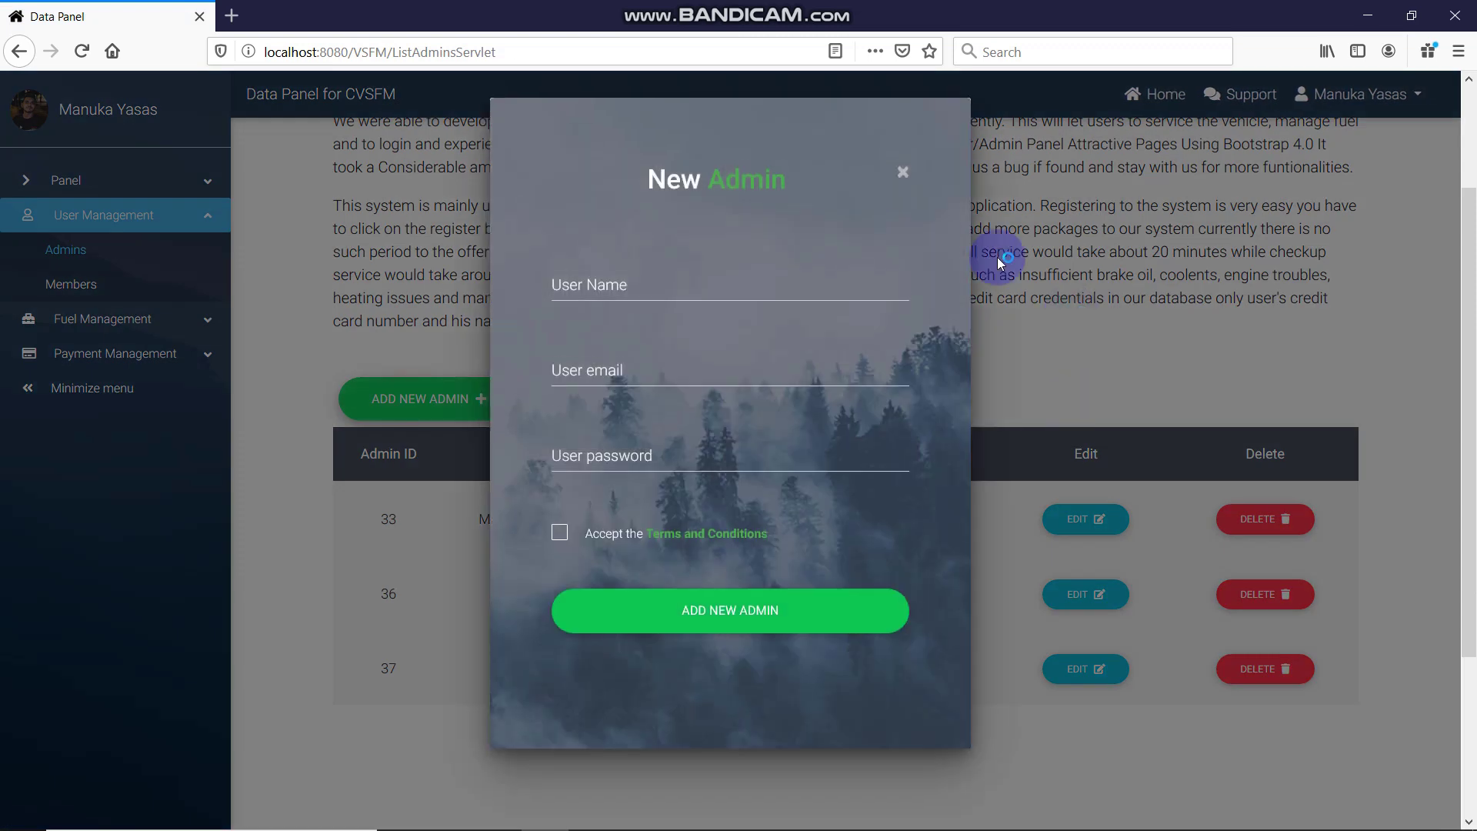
click(716, 291)
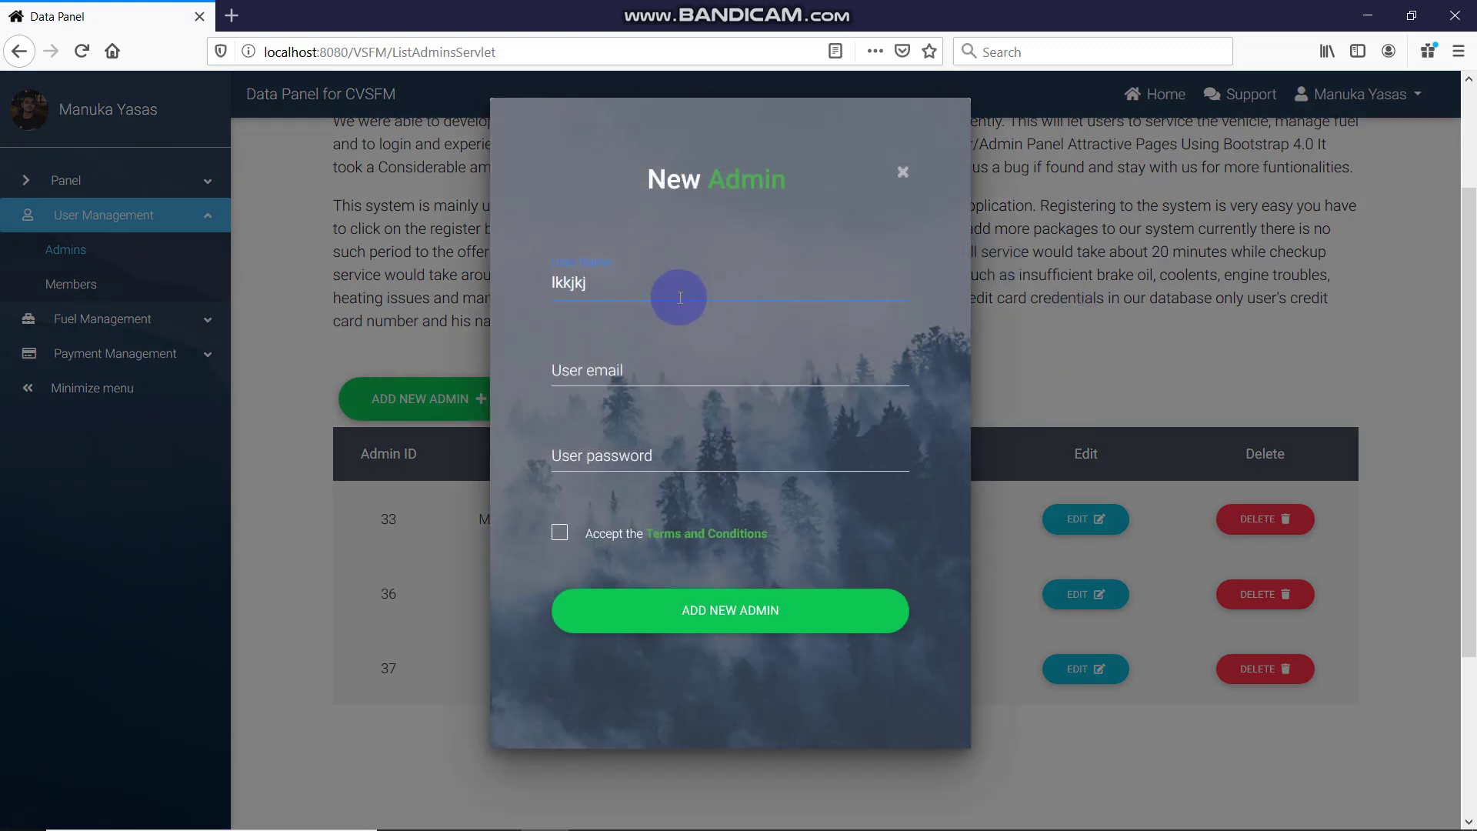
click(679, 345)
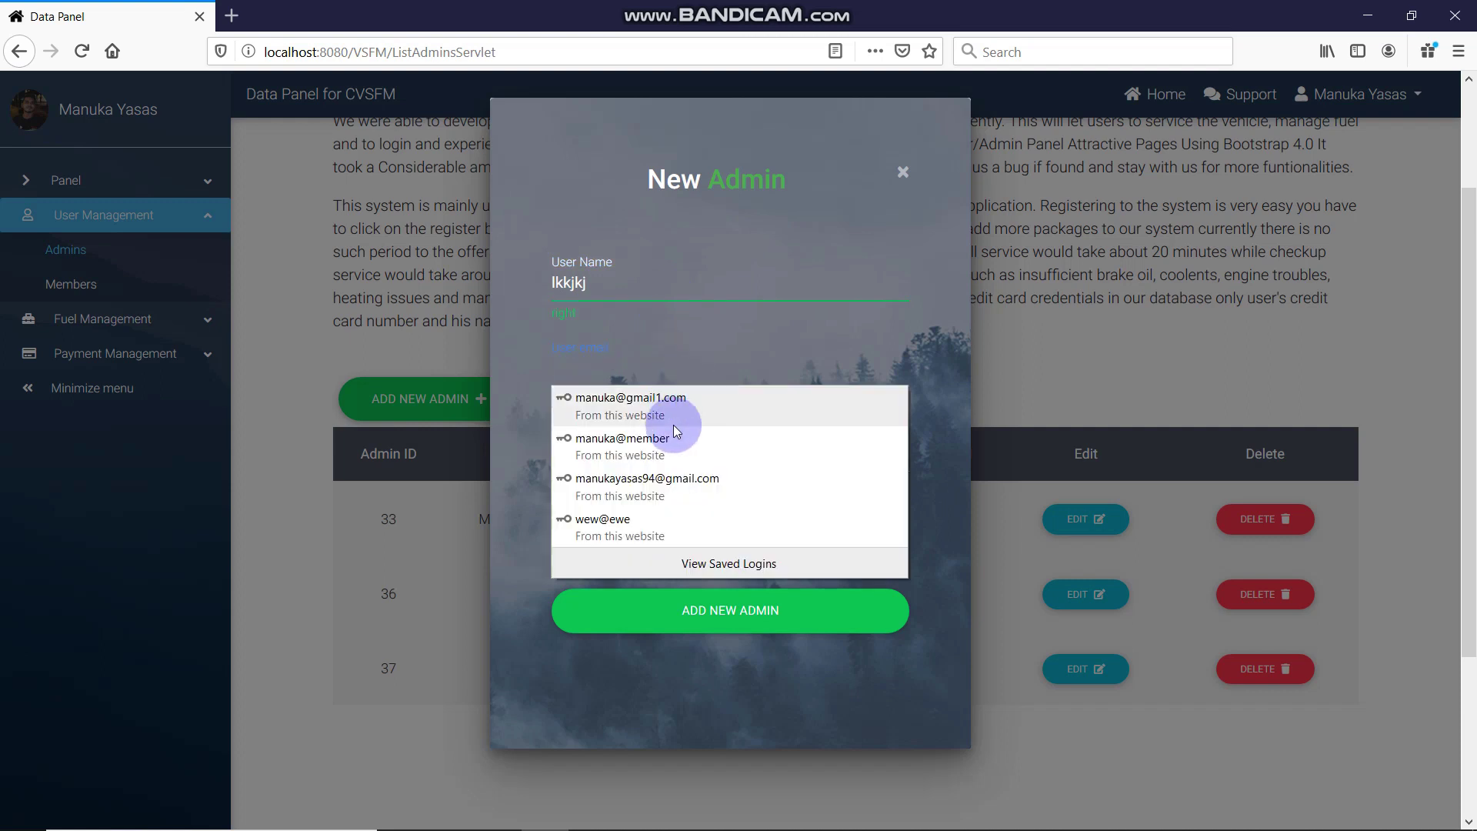
Enter the new admin's email and password, accept the terms, and submit ADD NEW ADMIN
click(699, 402)
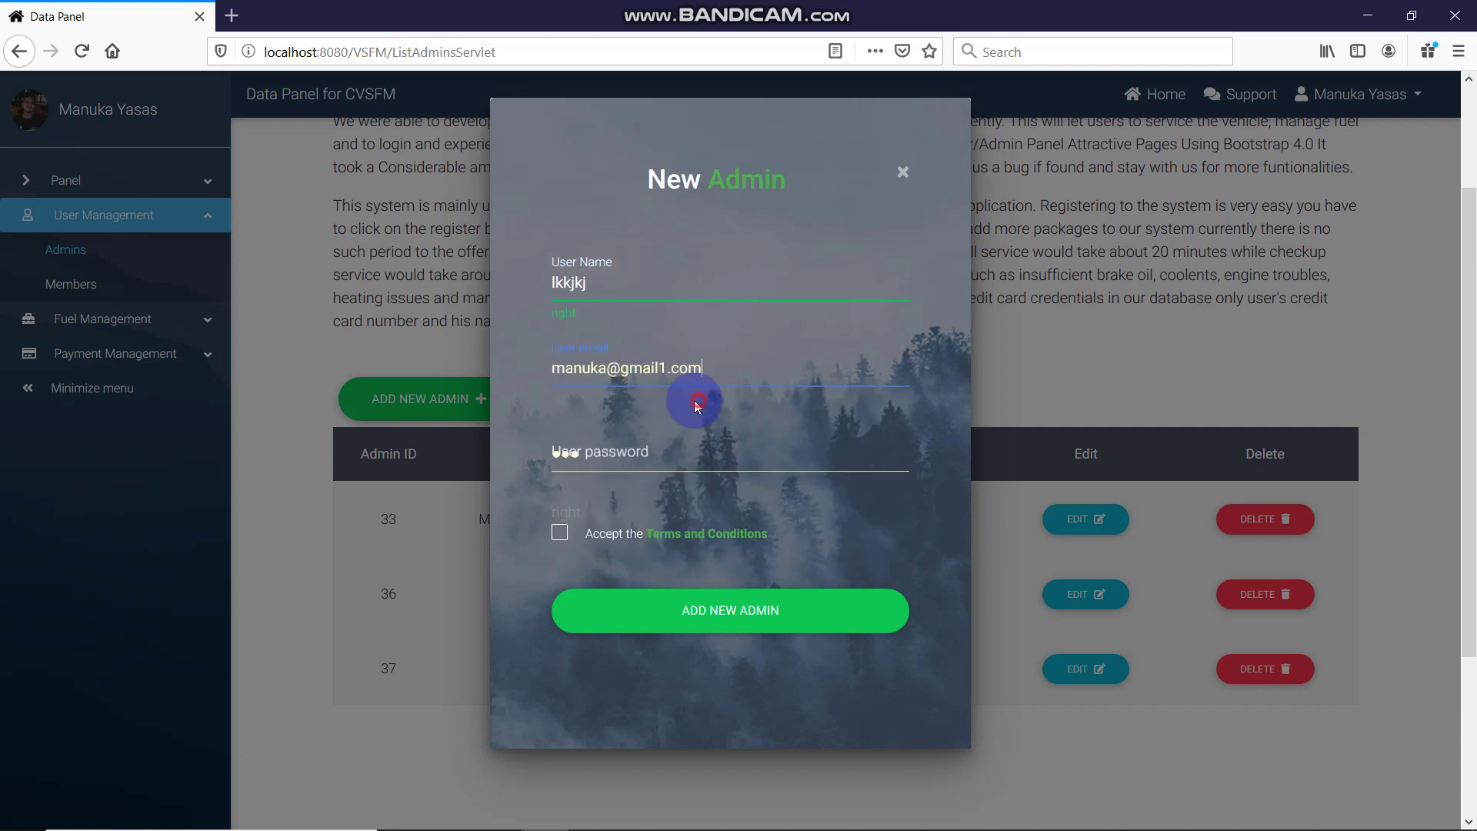
text(fgt)
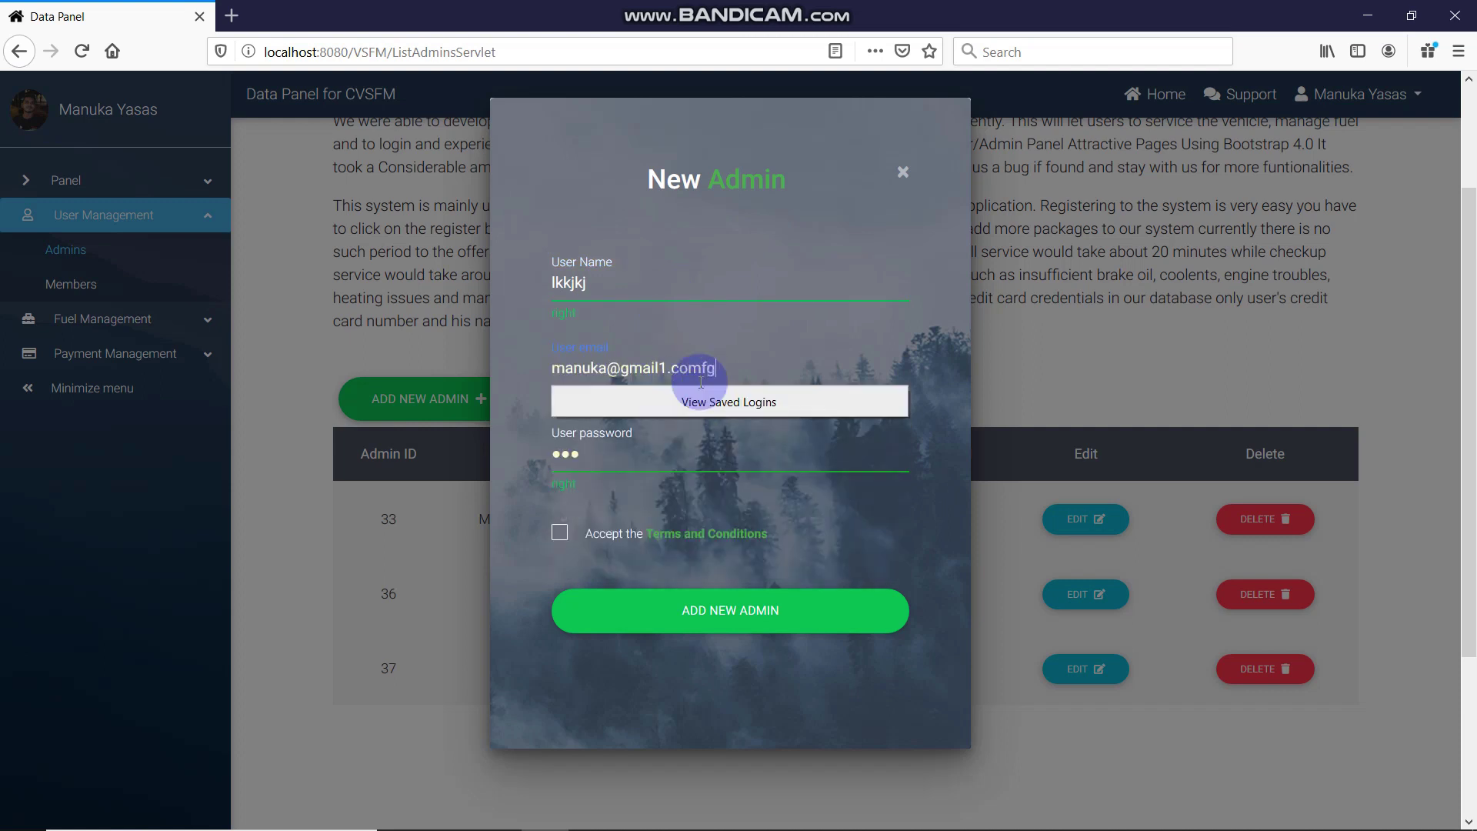
key(BackSpace)
key(Left)
key(Left)
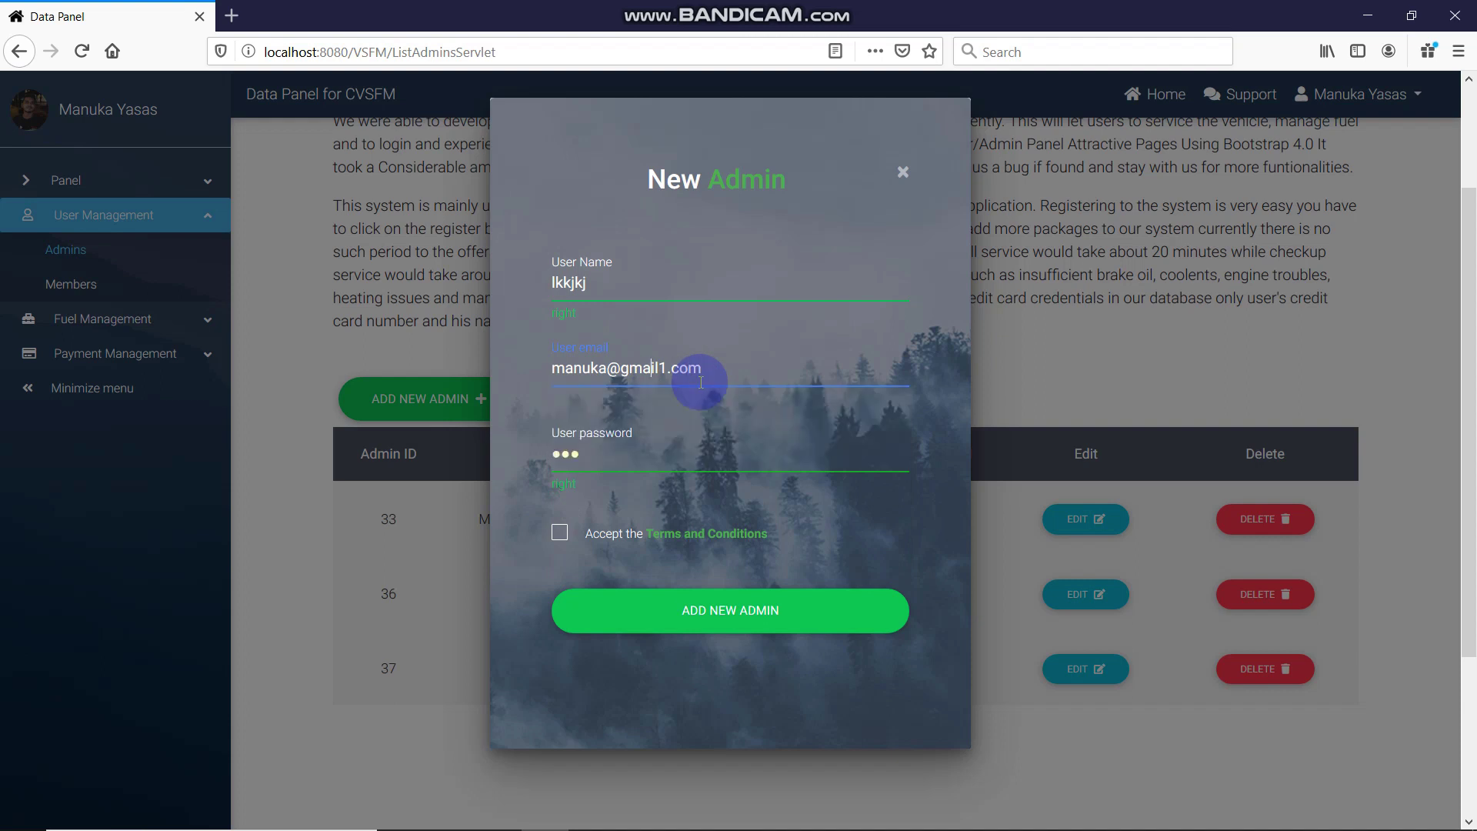
text(ghhghghghg)
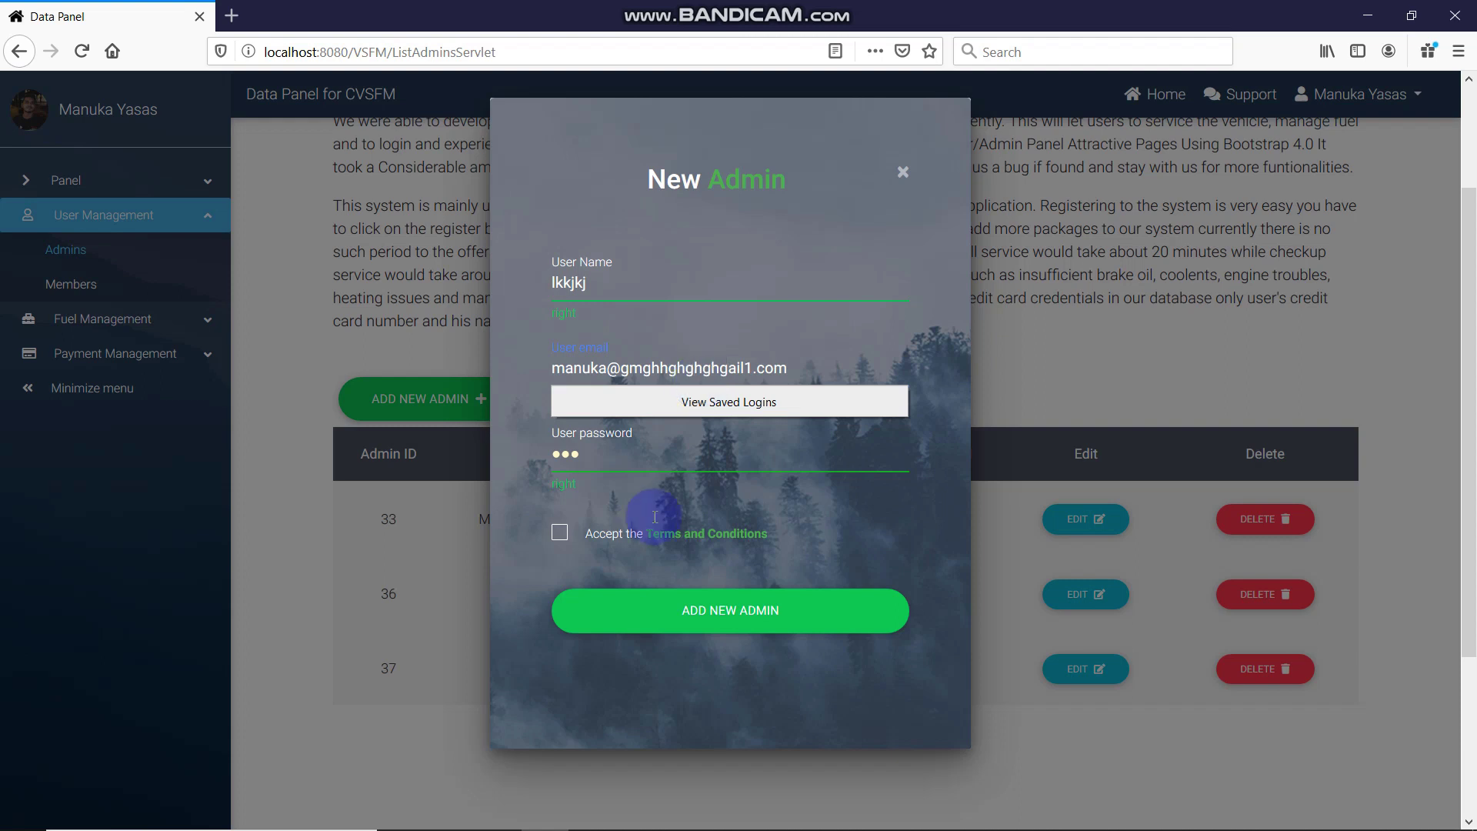
click(649, 465)
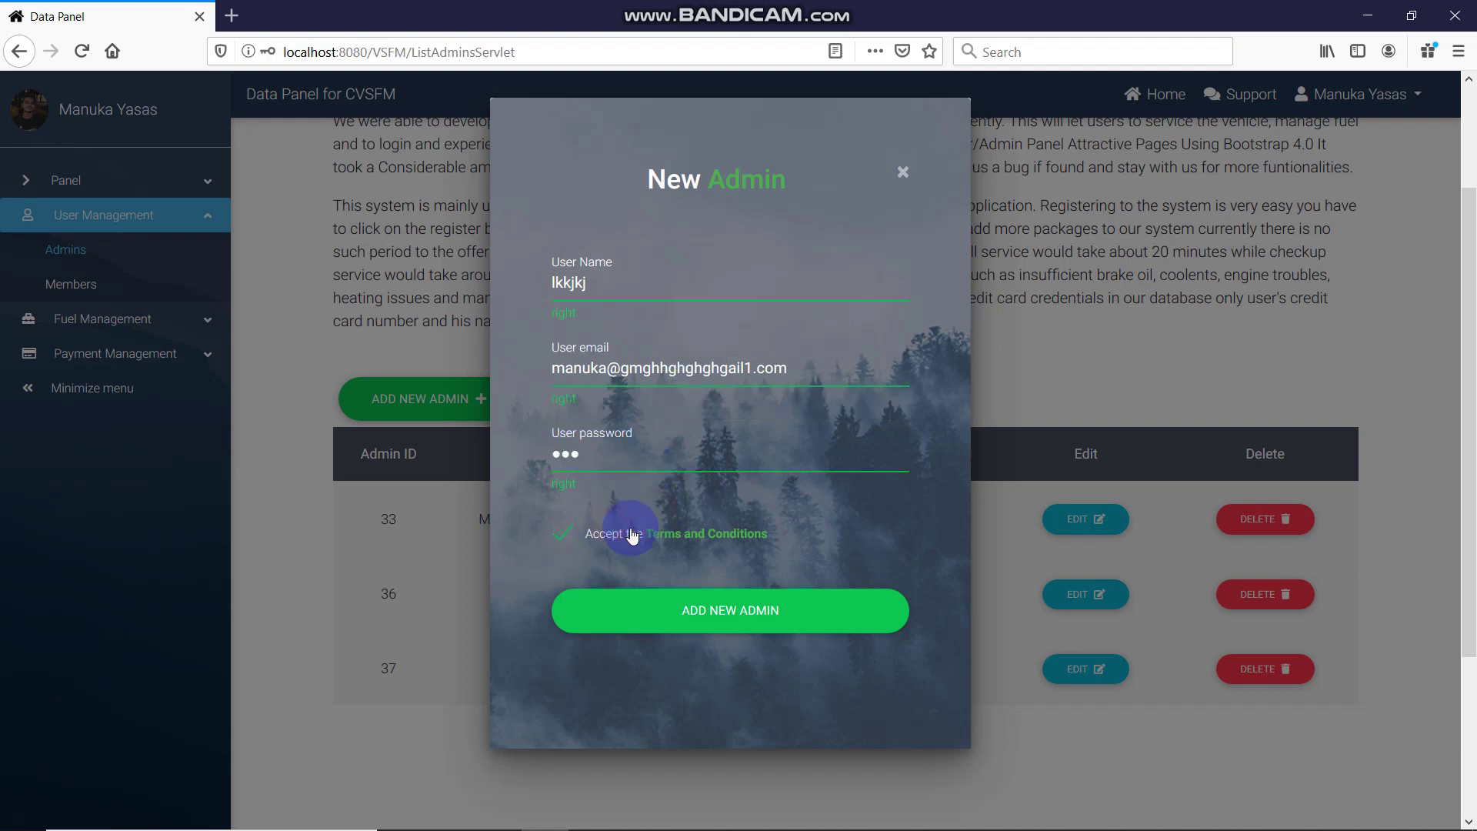
click(700, 610)
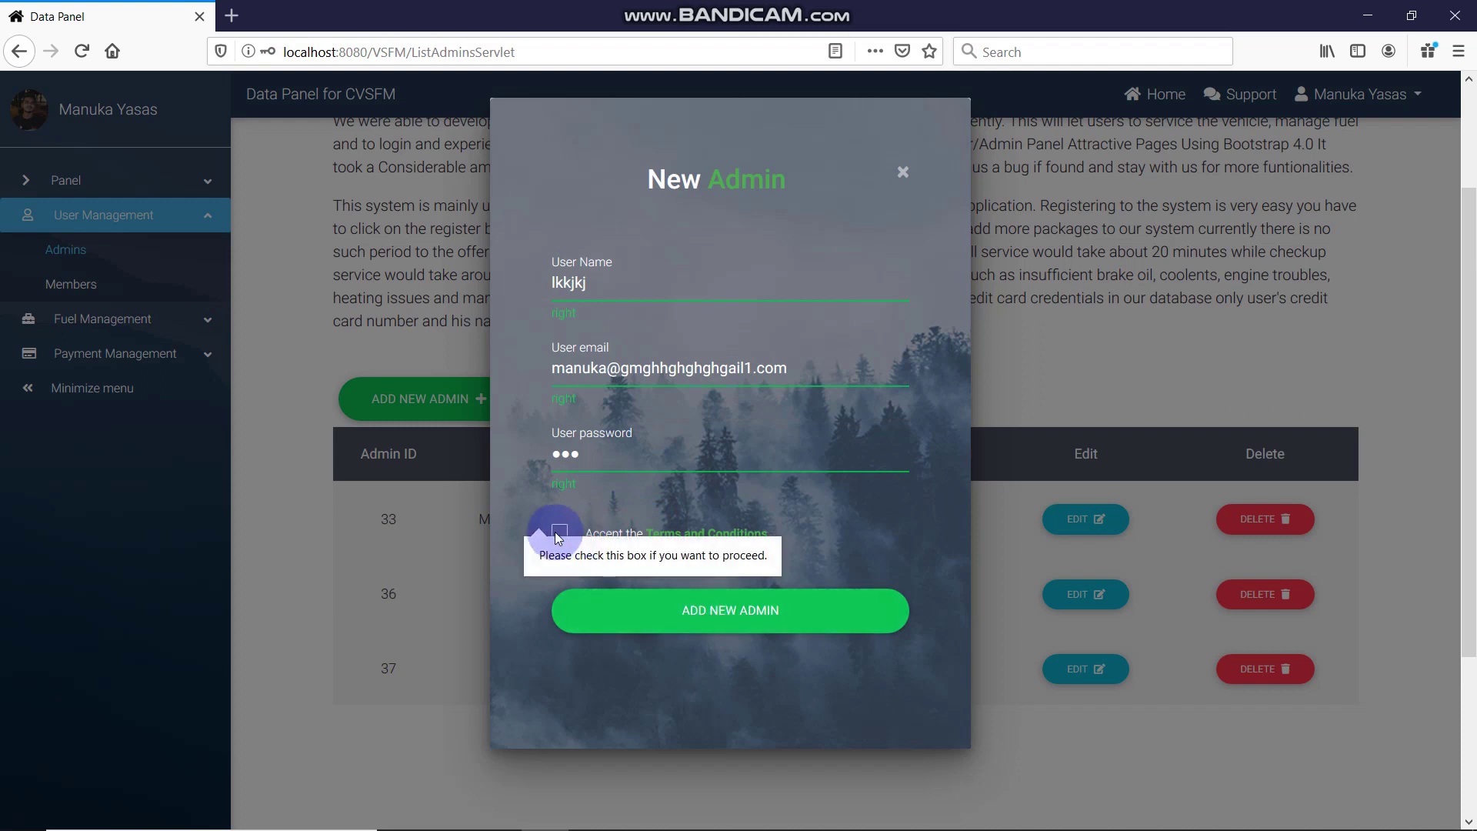
click(559, 531)
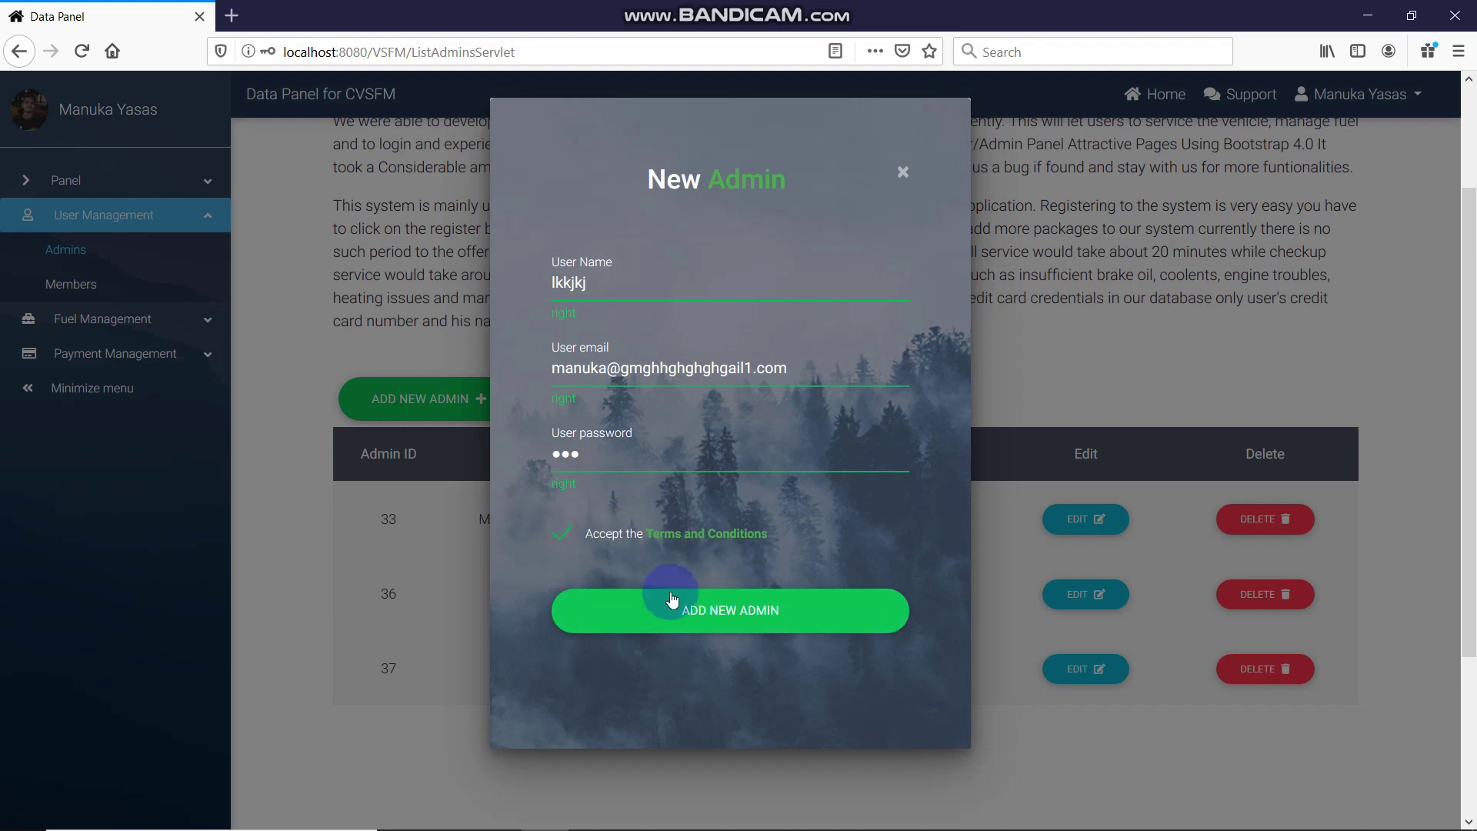
click(479, 197)
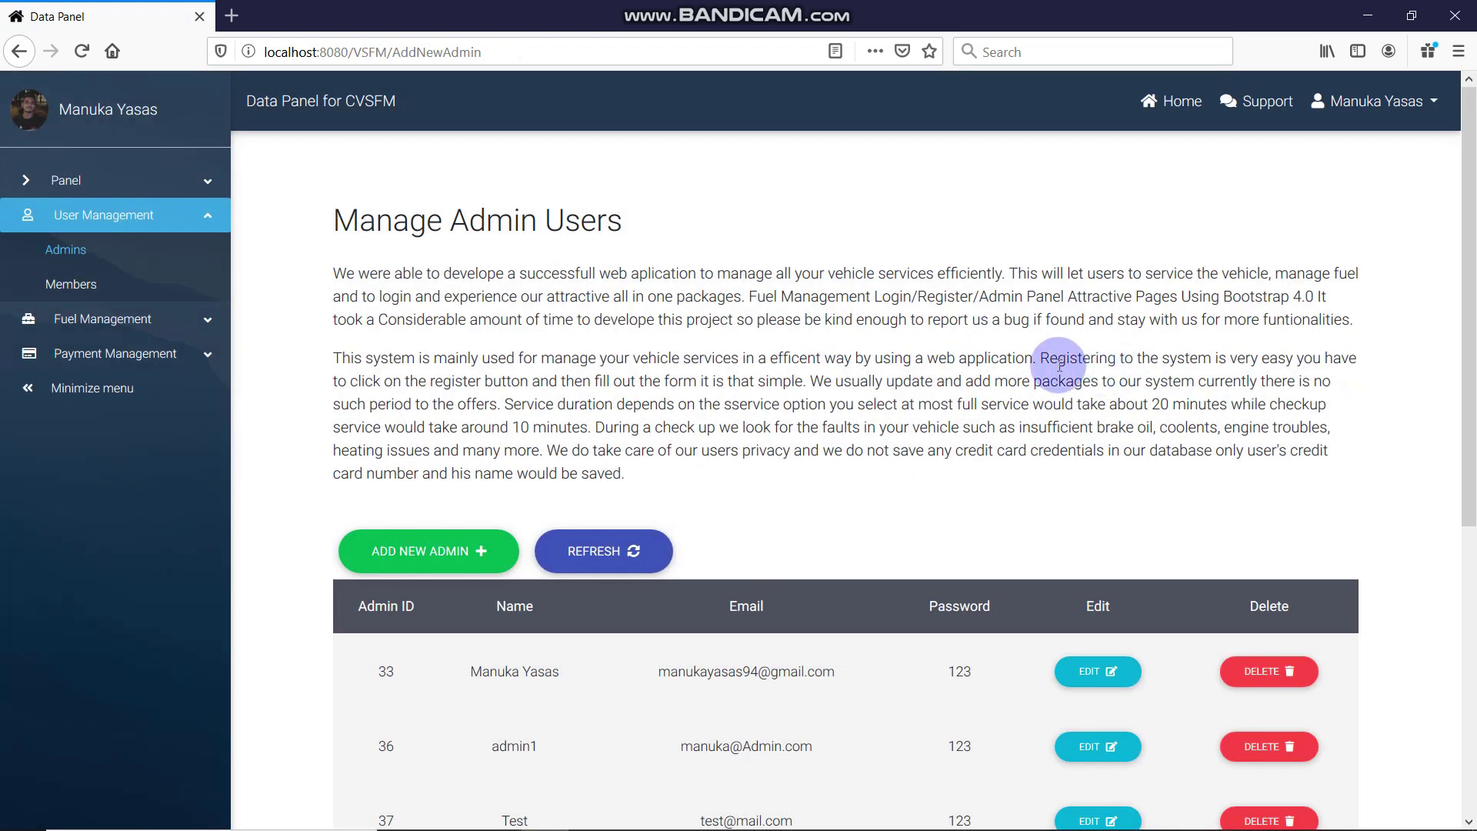
scroll(764, 345, down, 4)
Refresh the Manage Admin Users list so the new admin appears
click(633, 248)
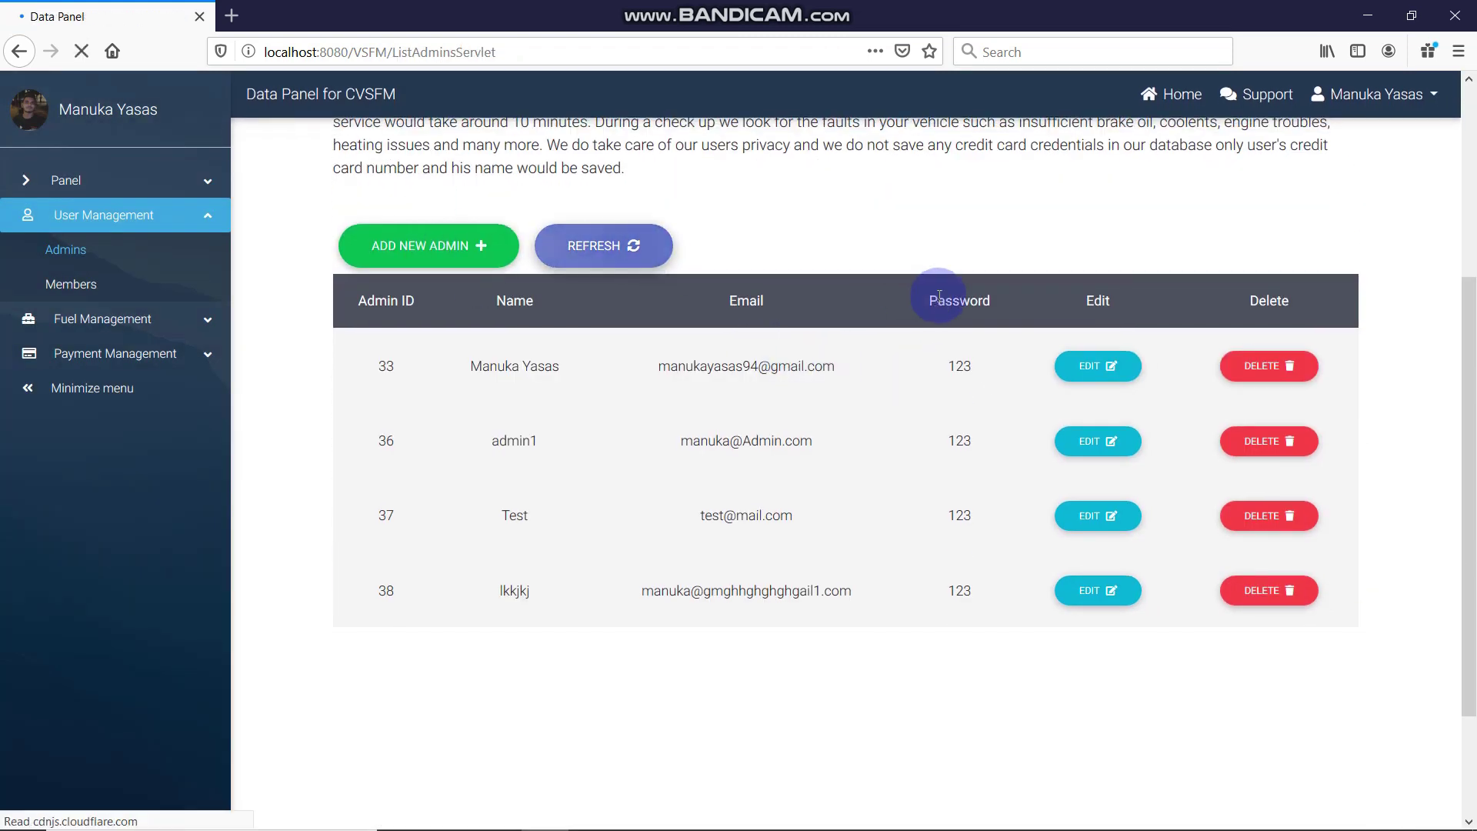
scroll(944, 354, down, 3)
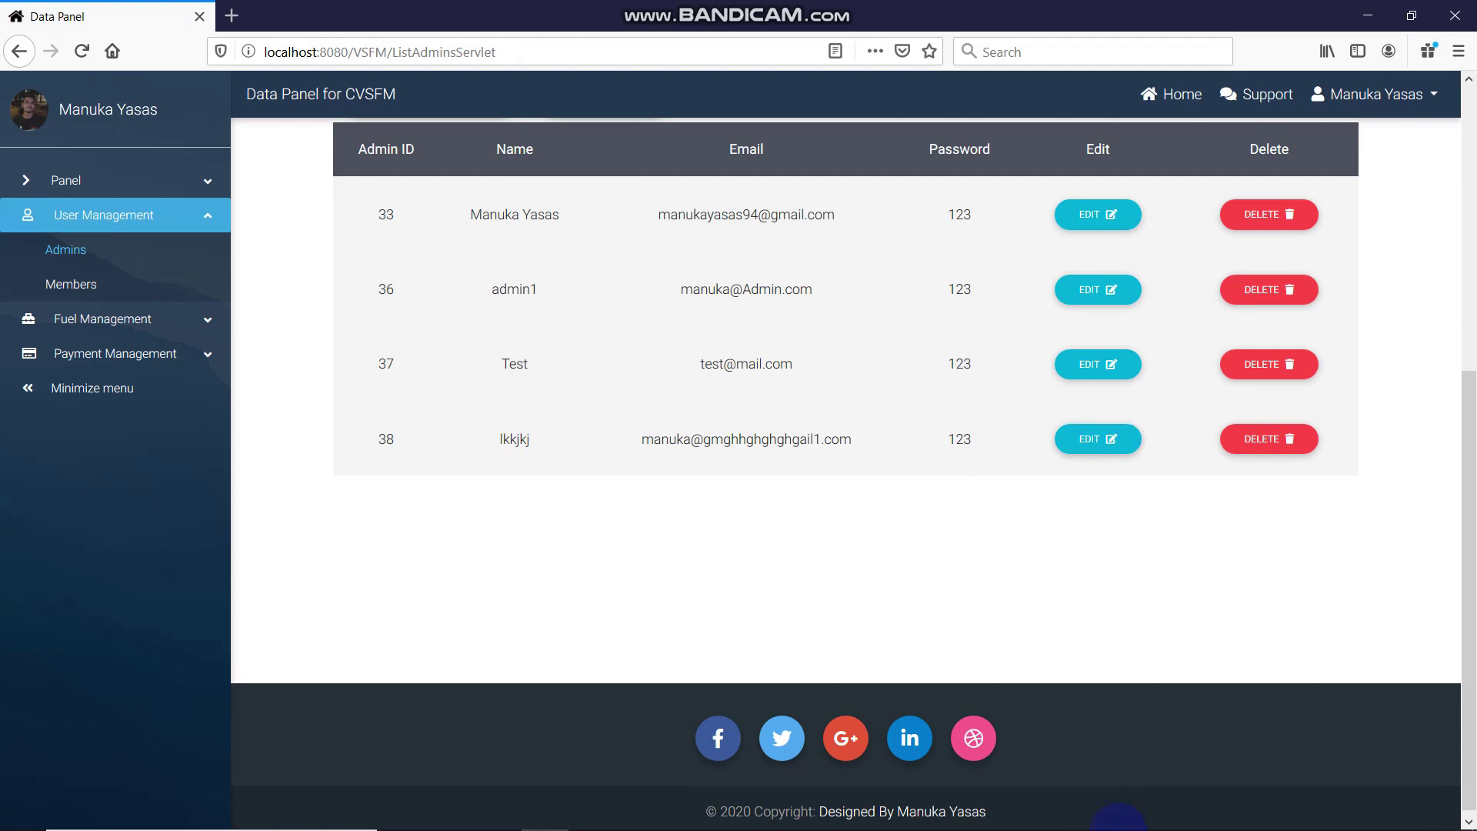
click(1117, 812)
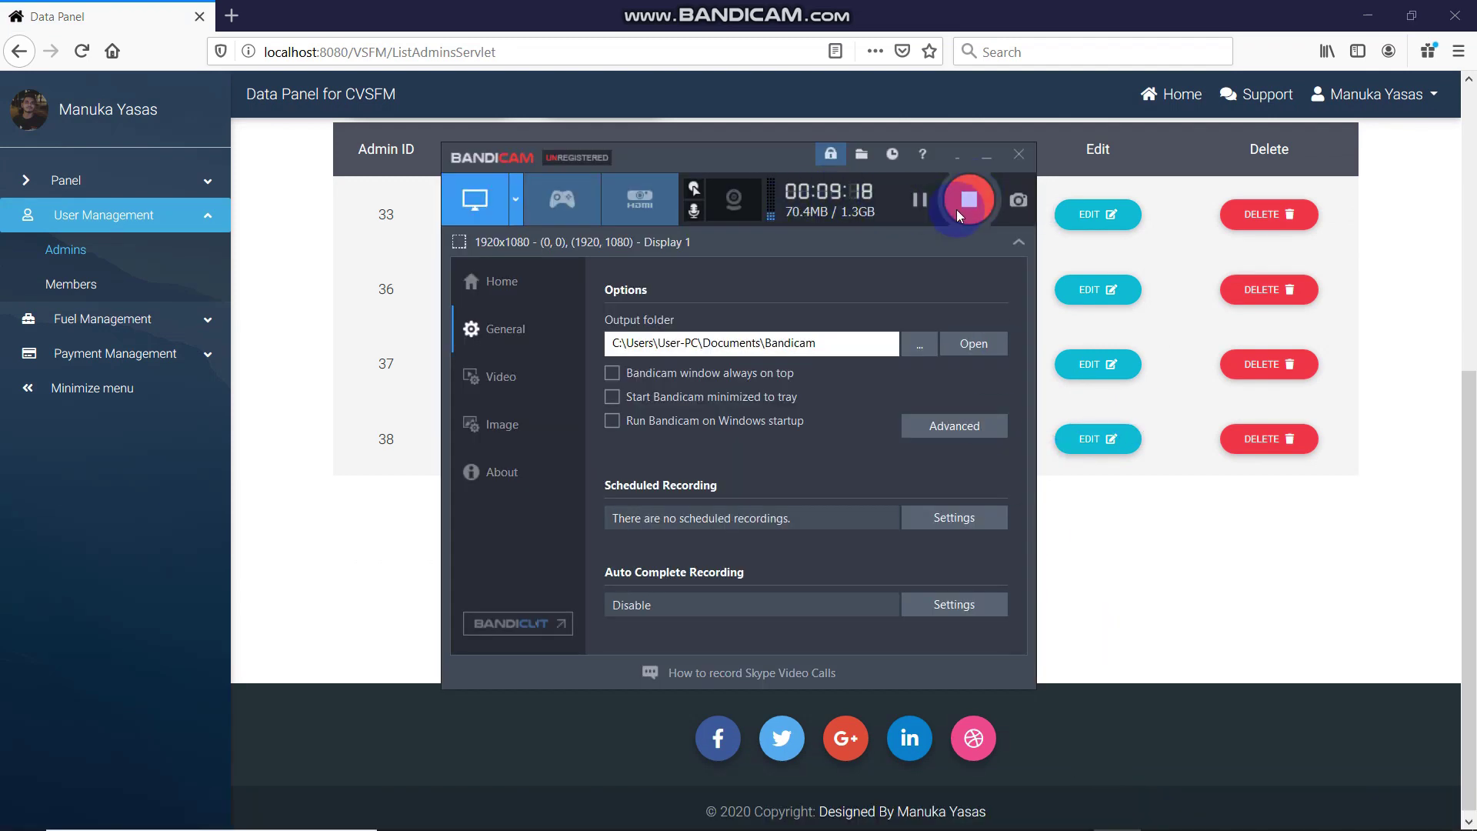
click(1147, 537)
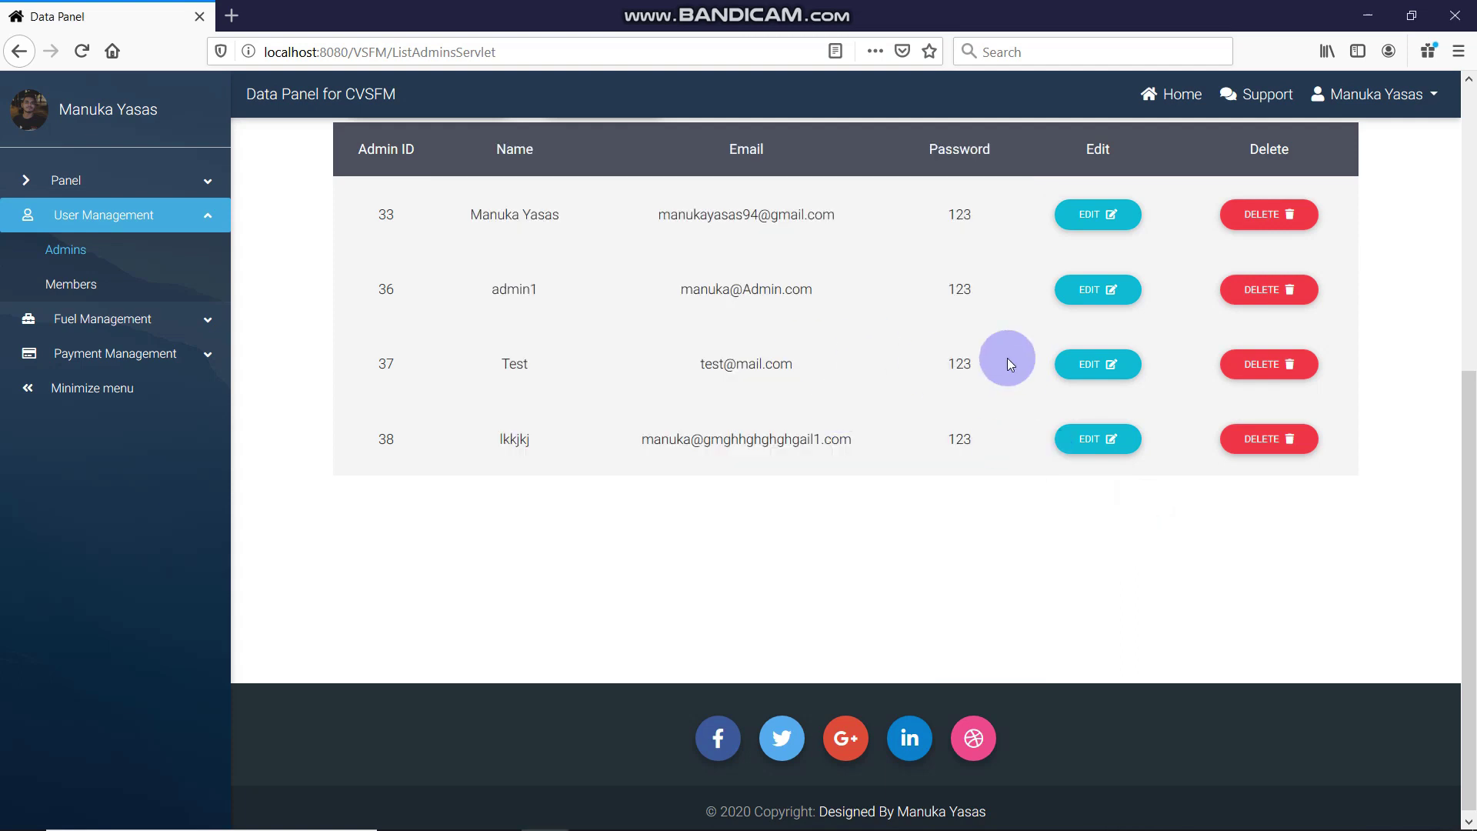
Change admin 38's password in its edit form and save with UPDATE
click(1087, 449)
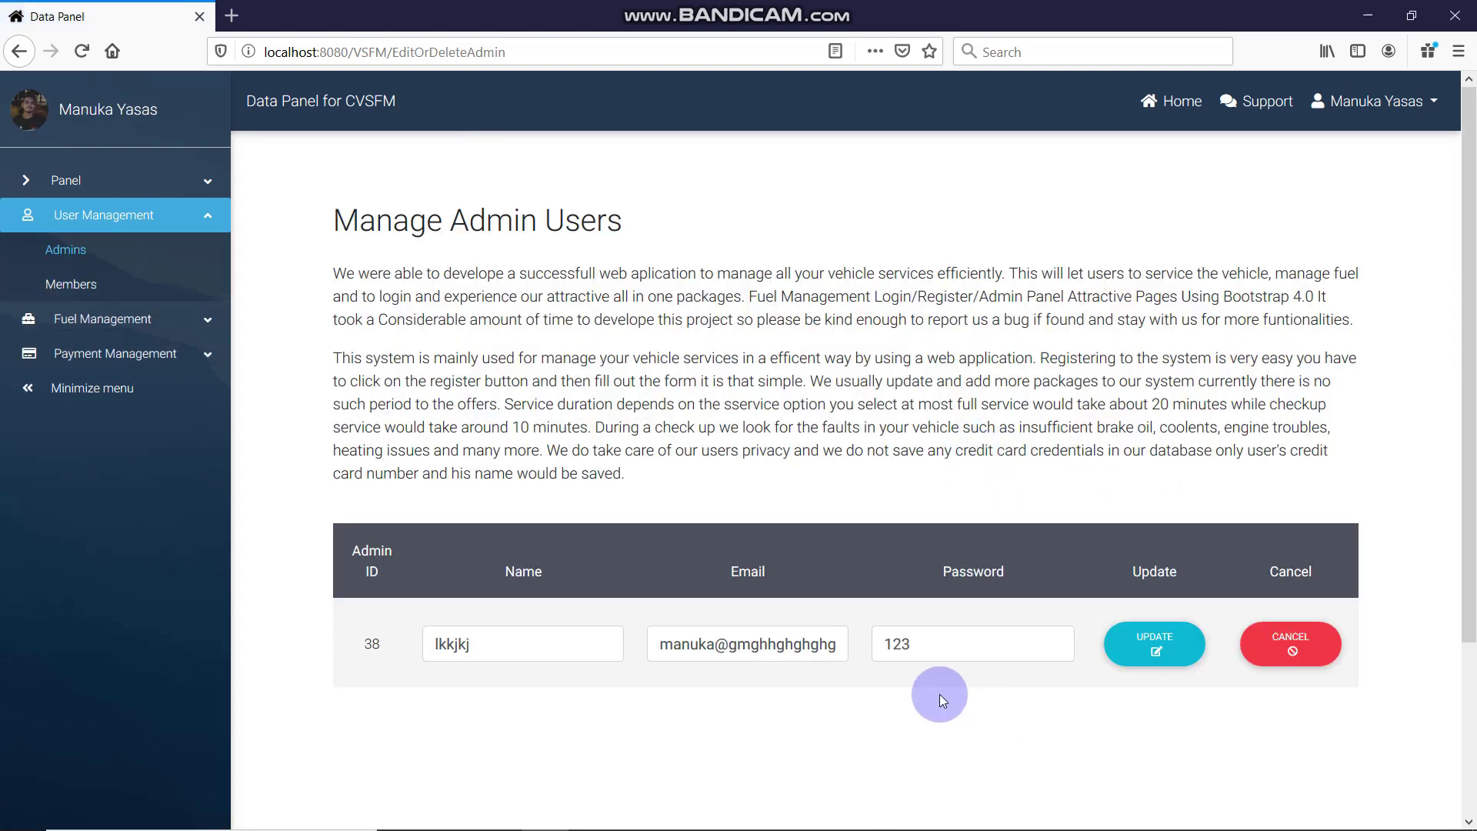
click(983, 640)
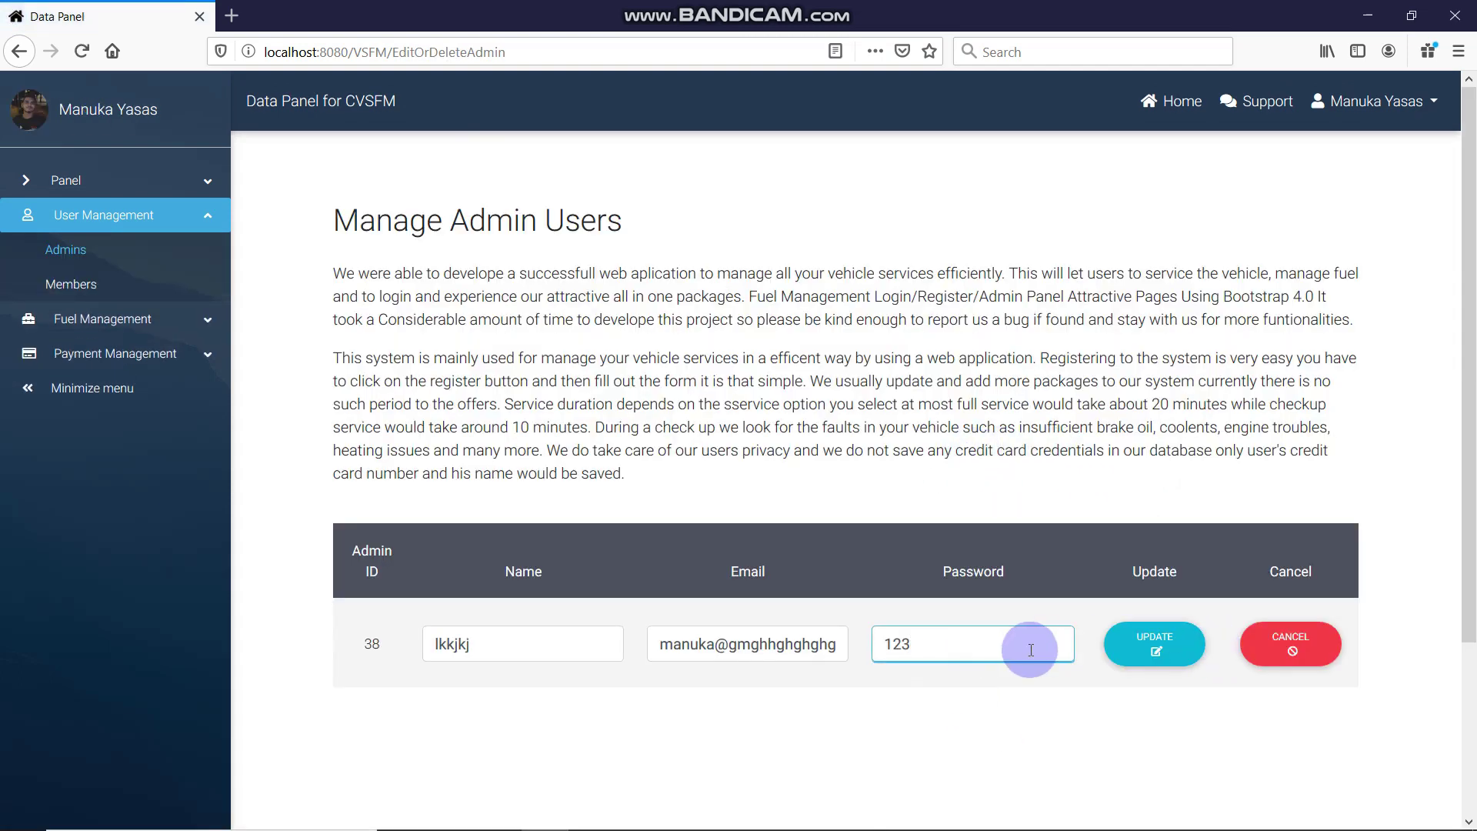
text(44)
click(1184, 656)
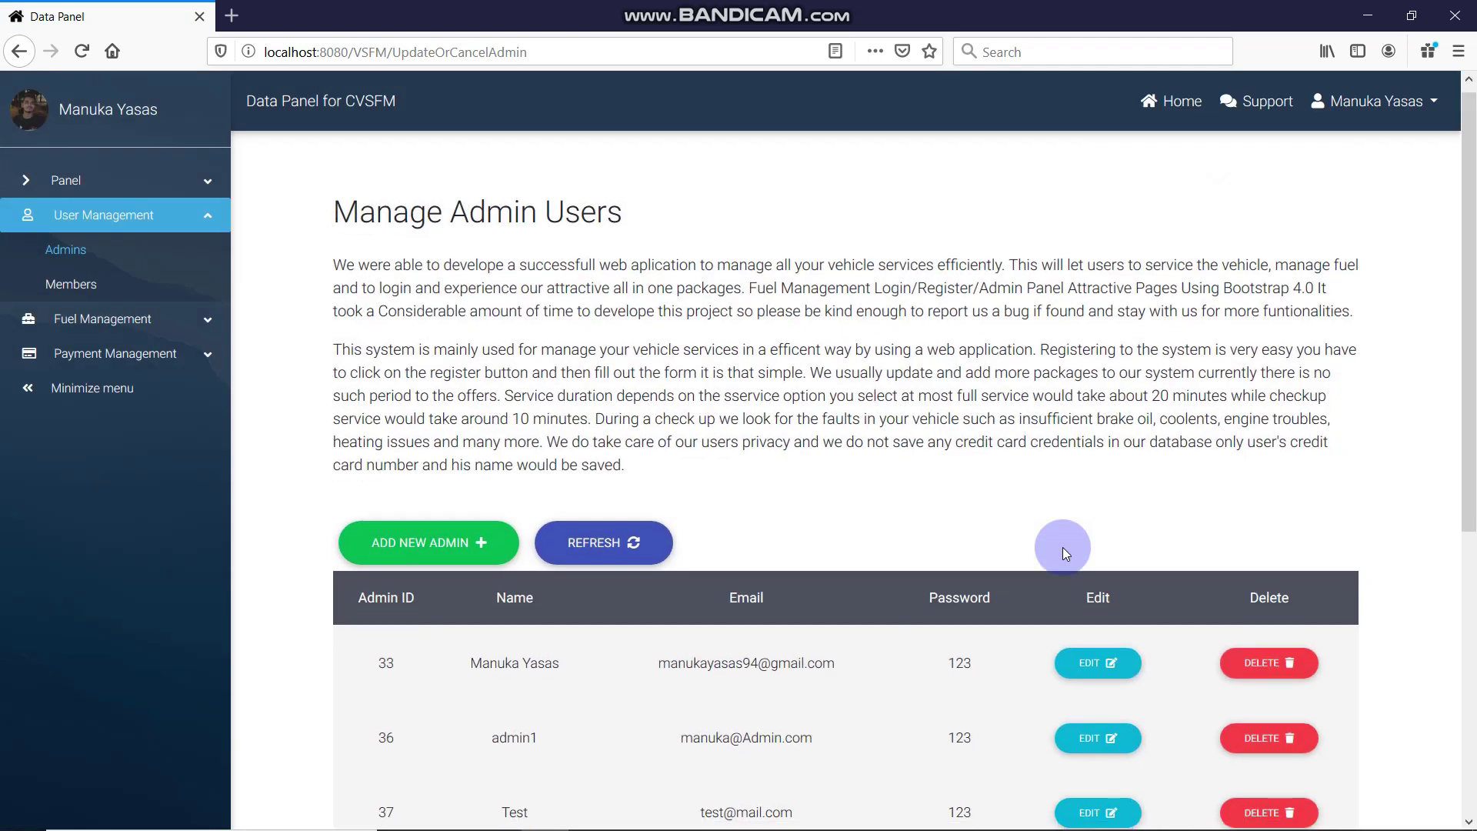
scroll(1064, 547, down, 4)
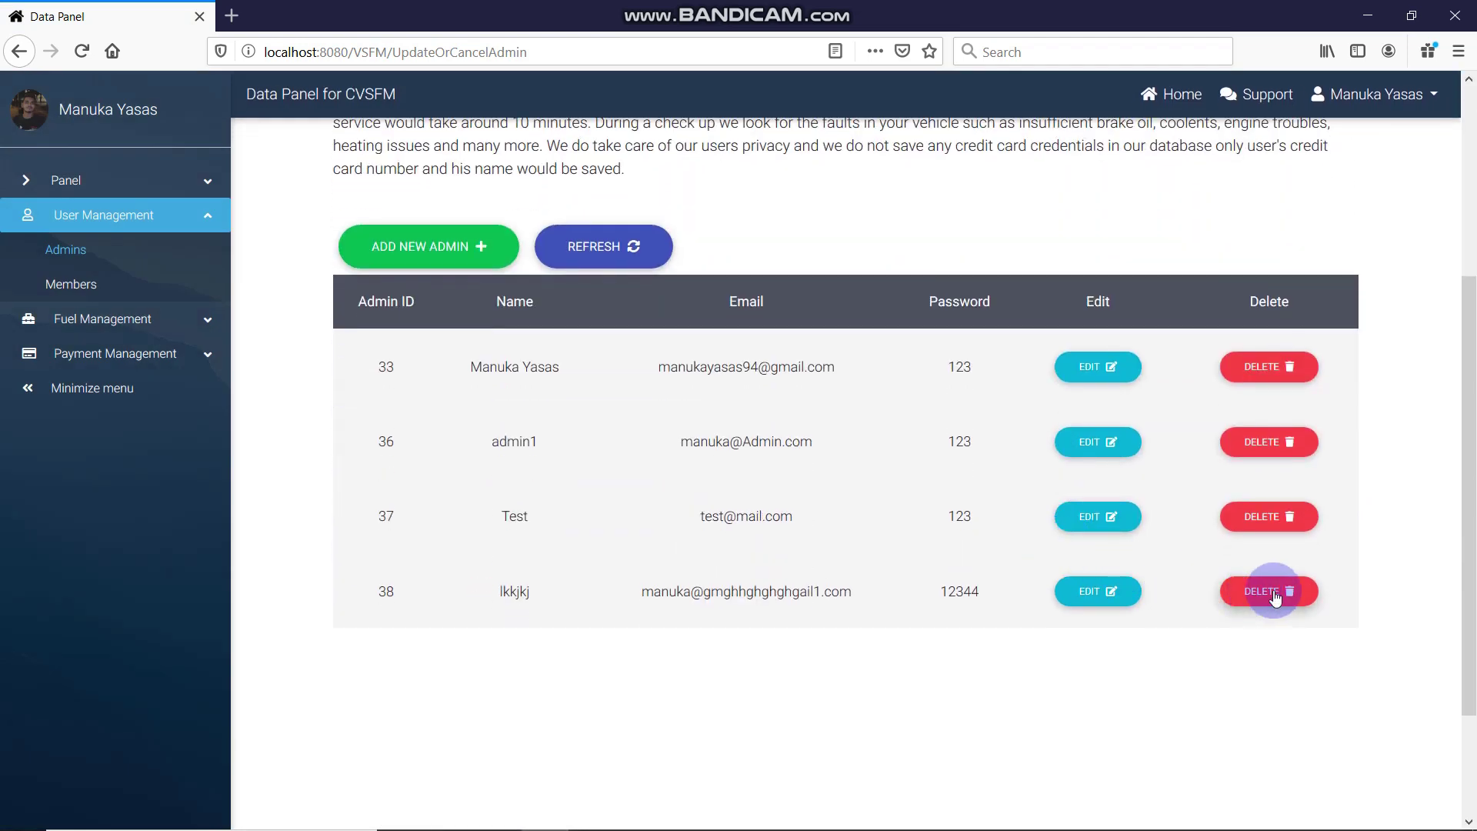
Delete the newly added admin 38, leaving admins 33, 36 and 37
click(1274, 593)
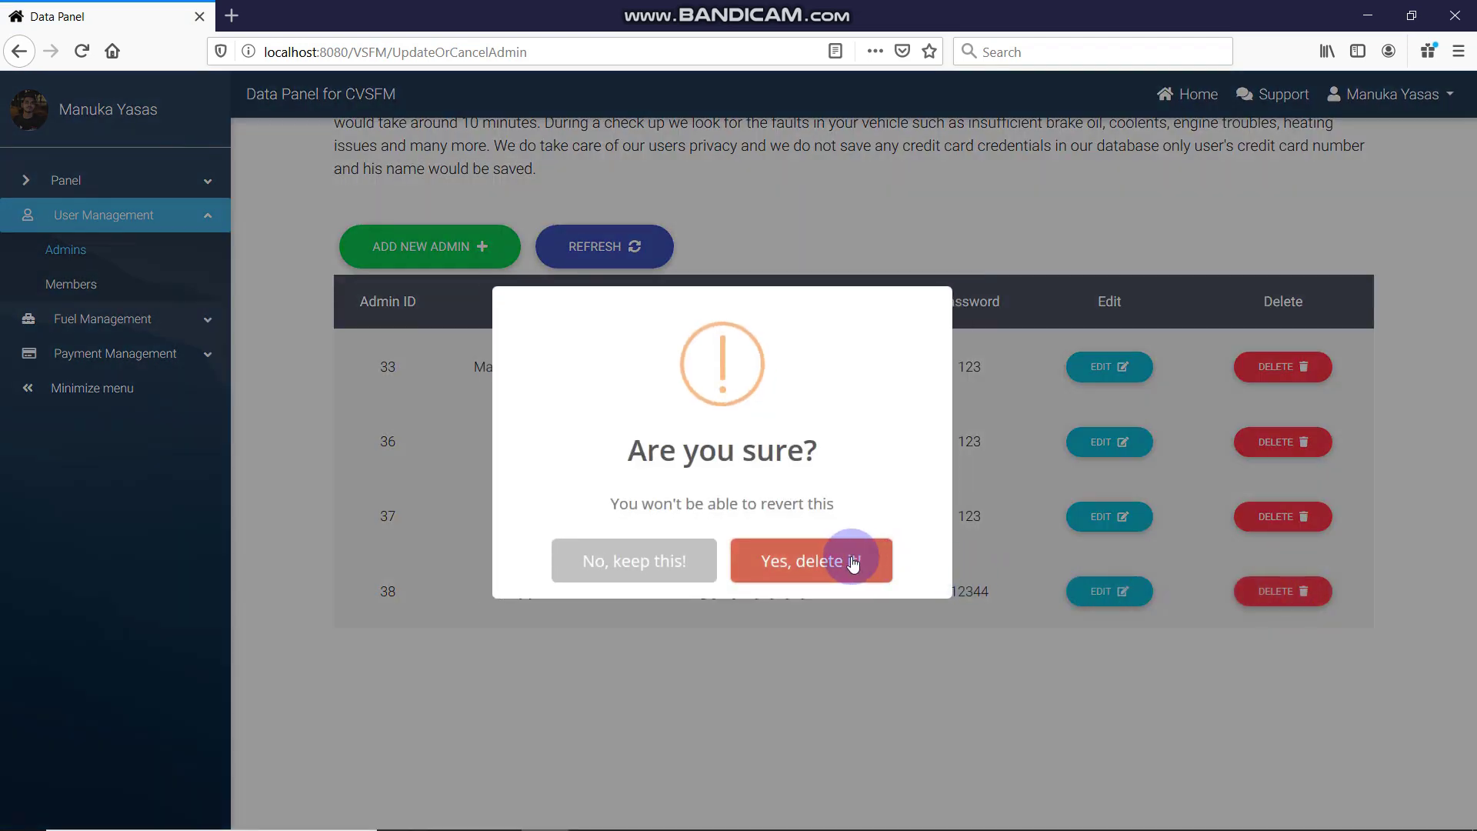
click(812, 559)
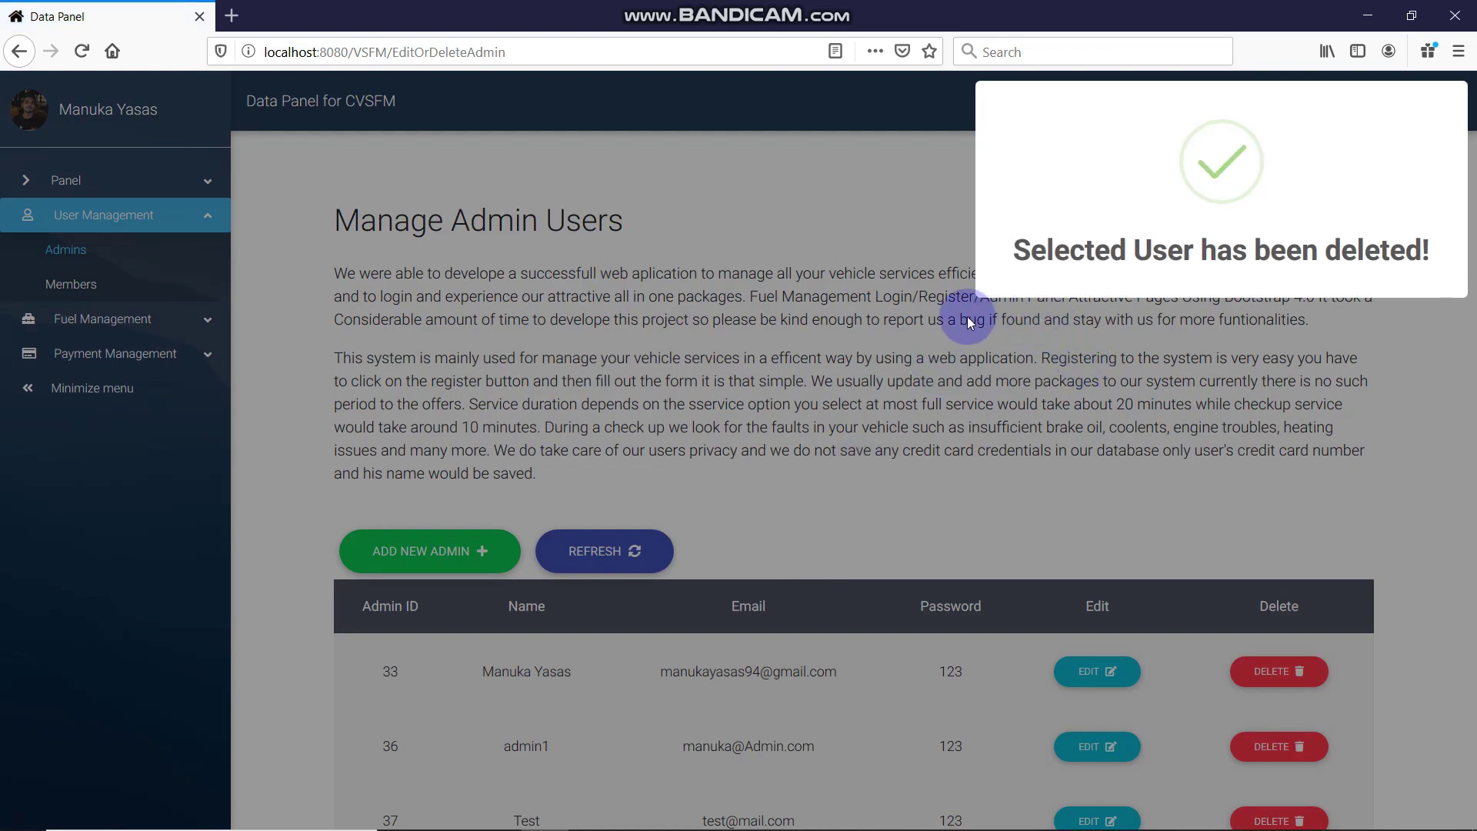
scroll(1088, 362, down, 2)
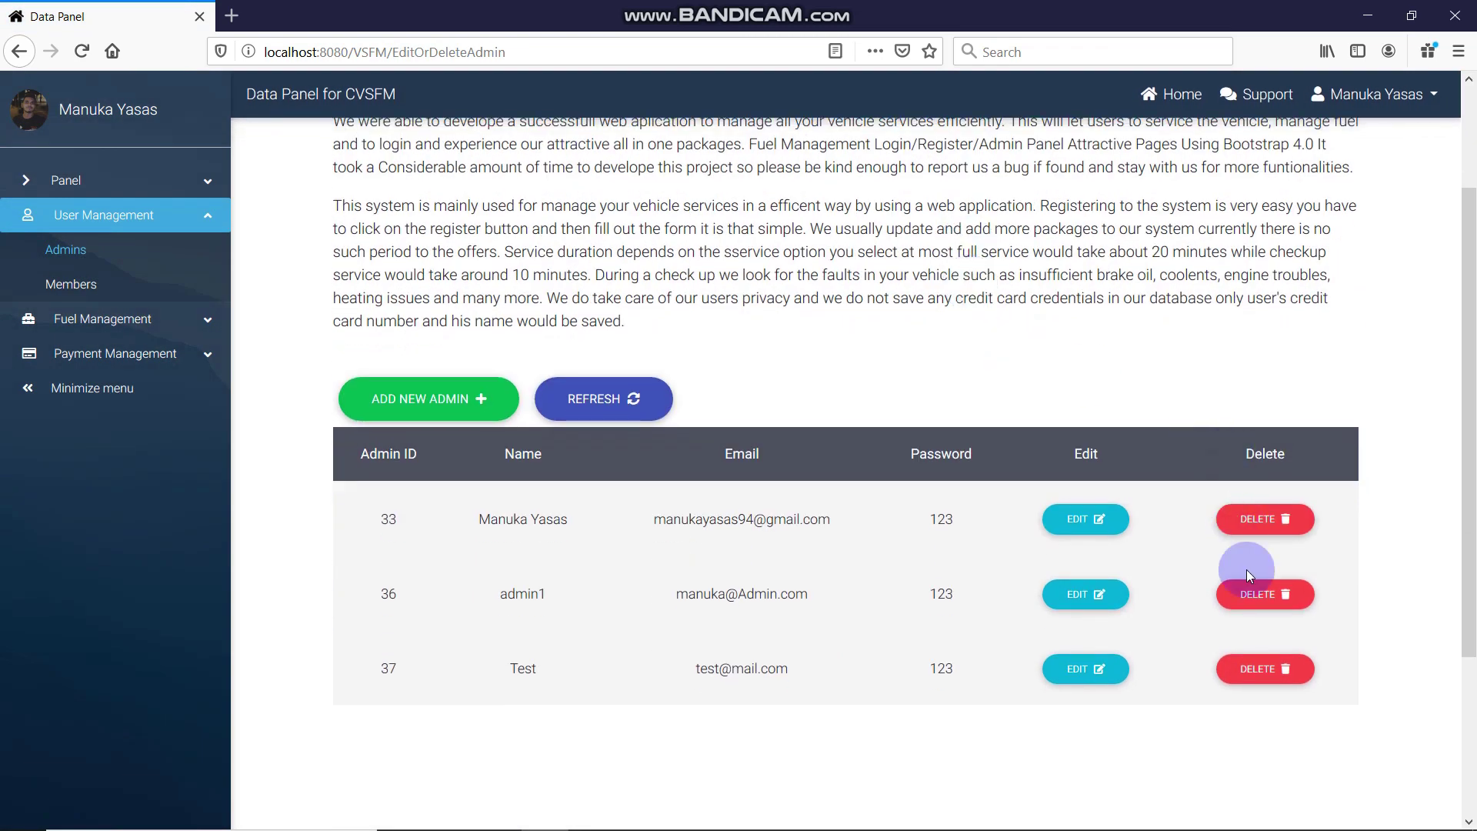
scroll(1106, 438, down, 2)
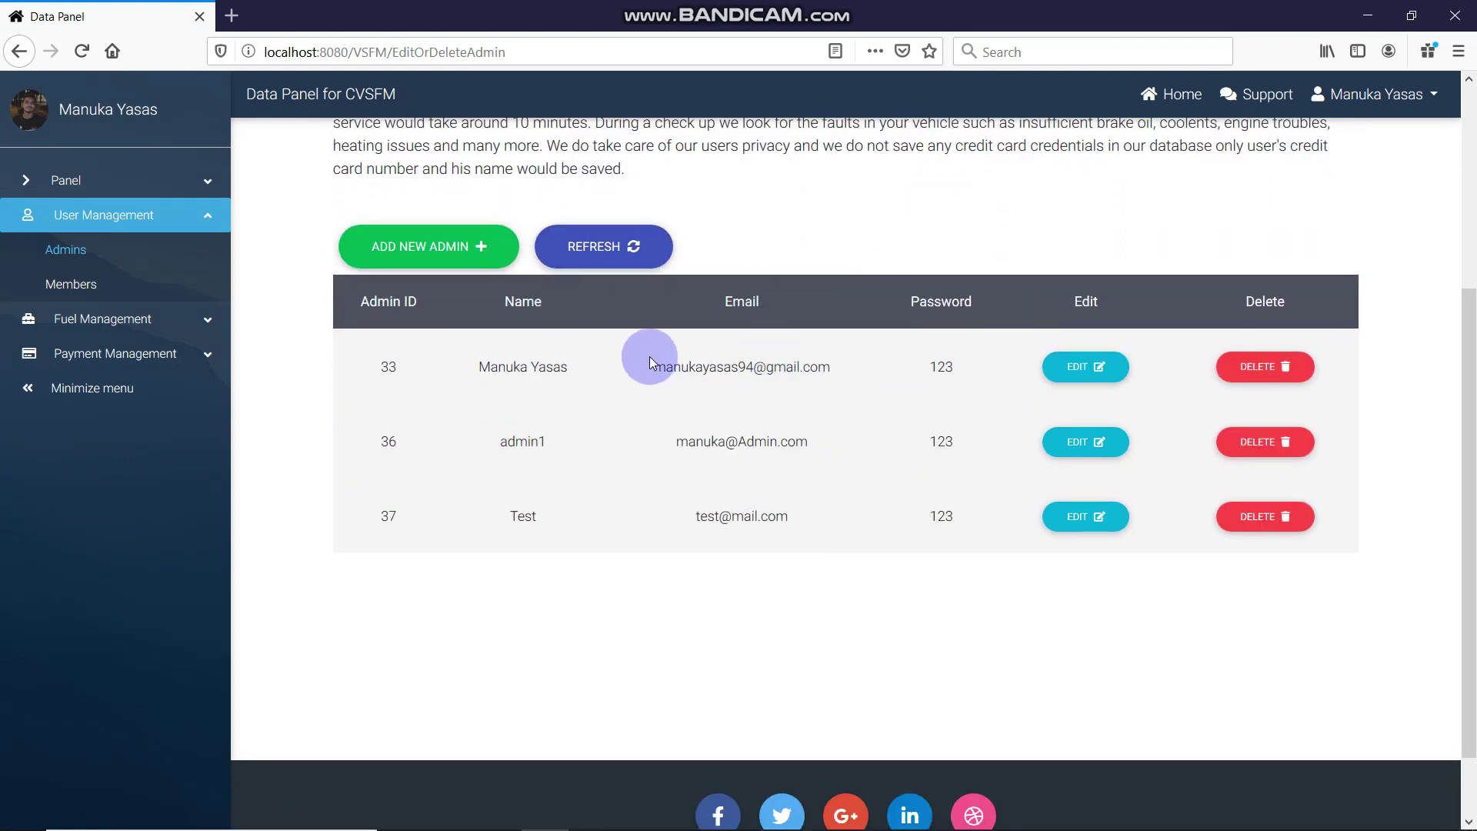
Highlight the admin1 email text in the Admins table
drag(649, 357, 777, 429)
click(809, 461)
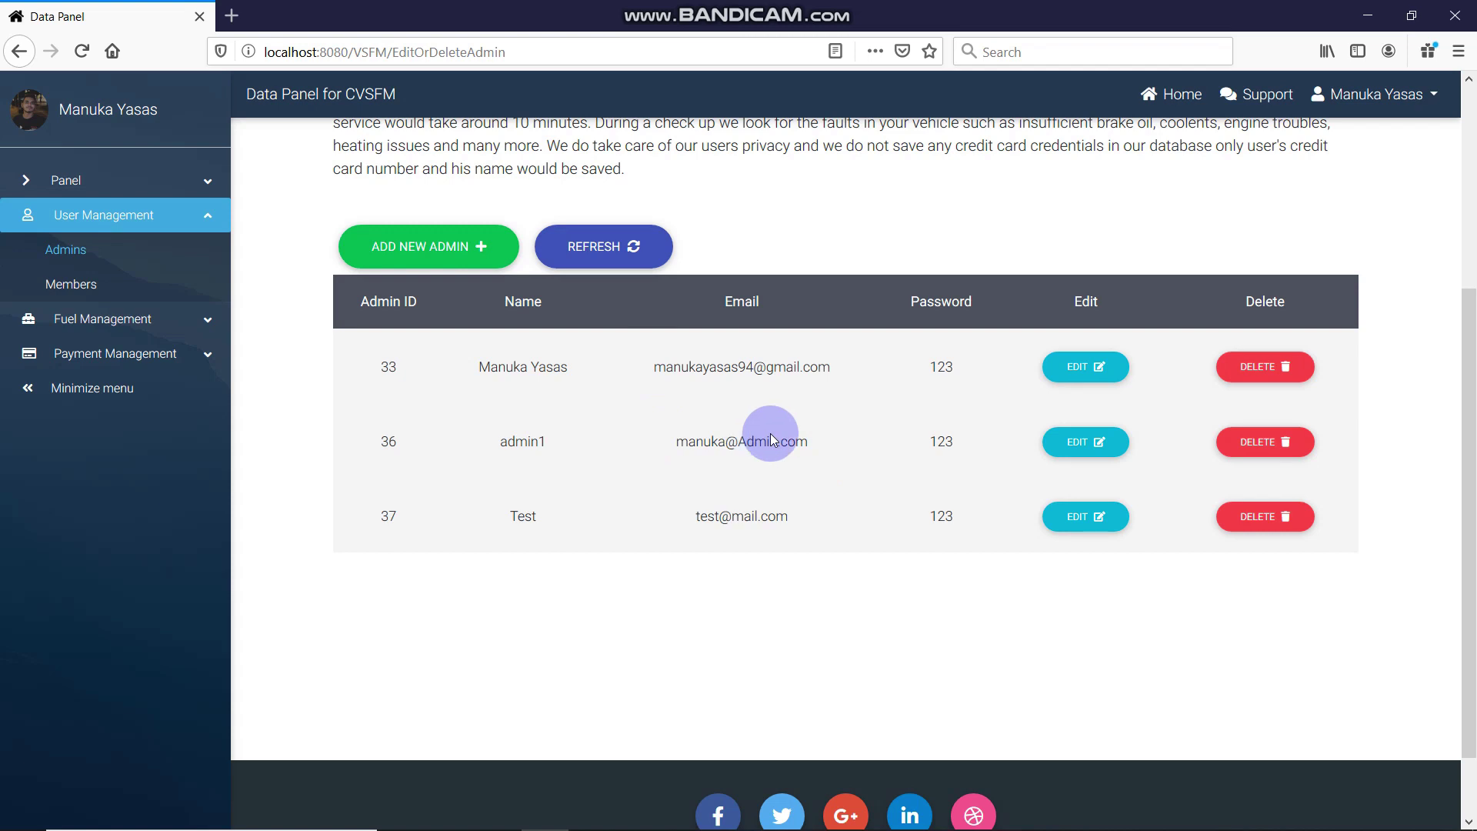
triple_click(773, 439)
right_click(822, 451)
click(824, 459)
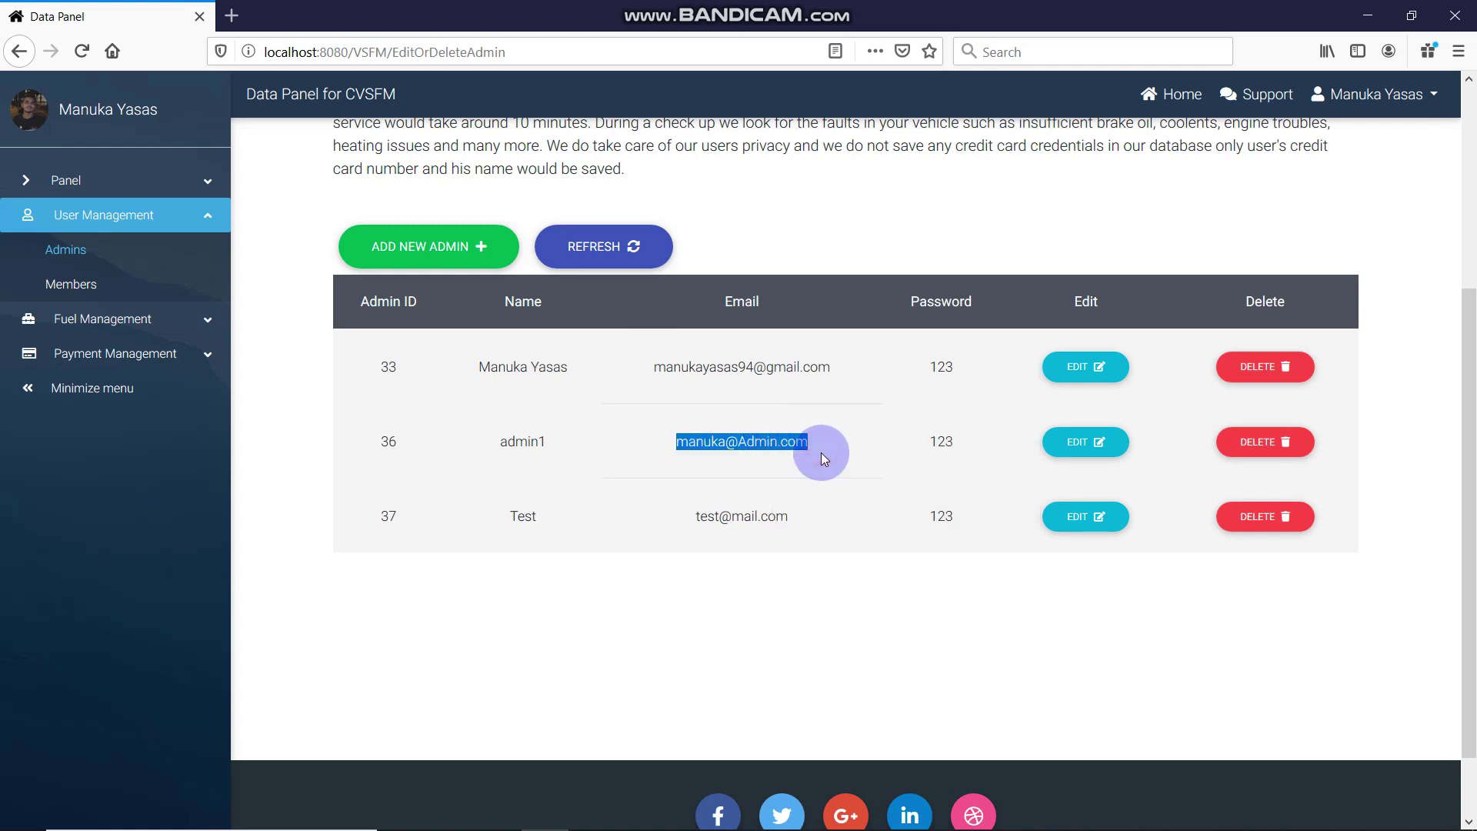
click(778, 370)
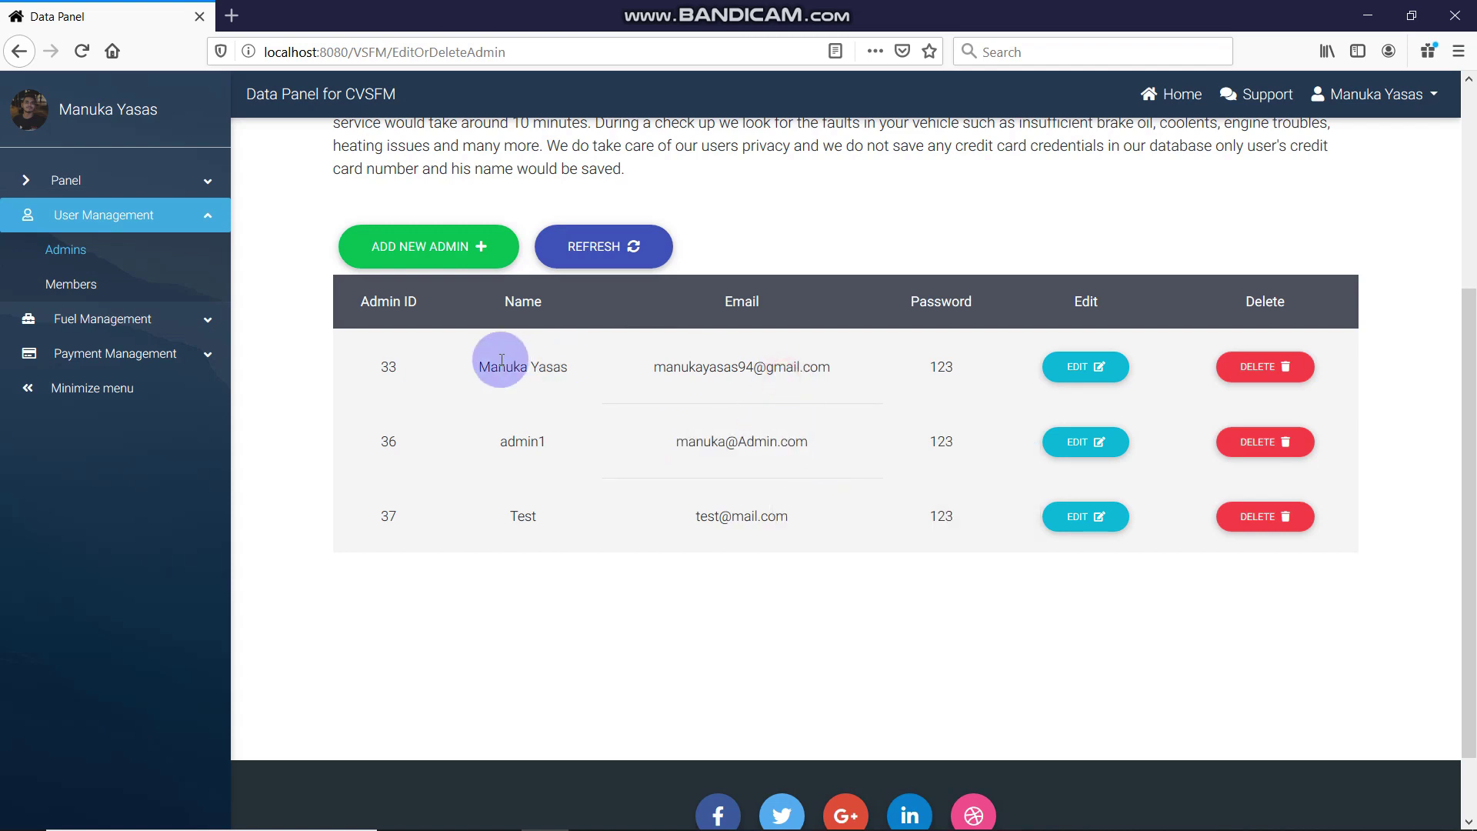
Select the second-row admin's email address and copy it to the clipboard
drag(498, 366, 831, 367)
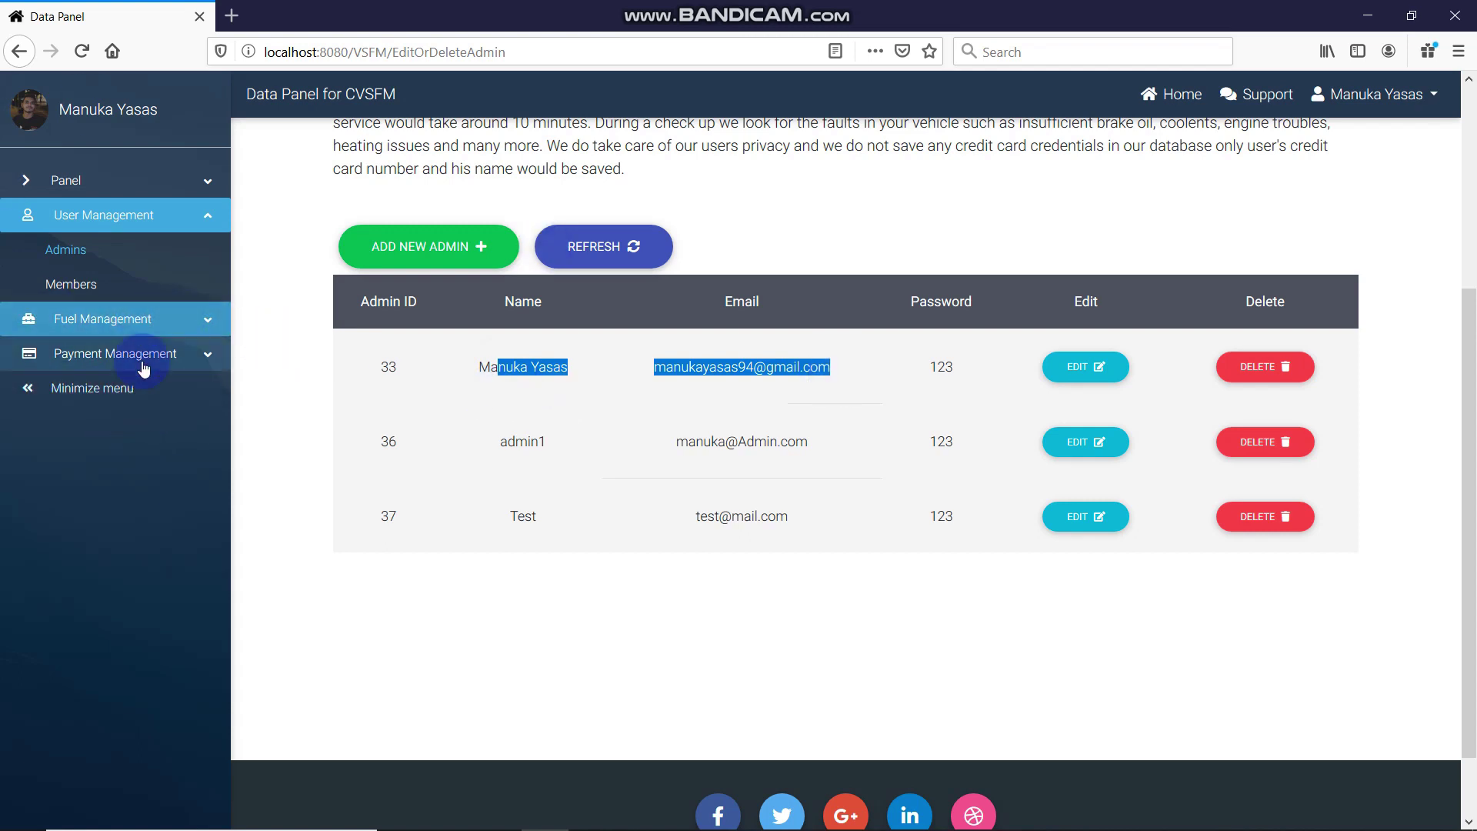
click(752, 409)
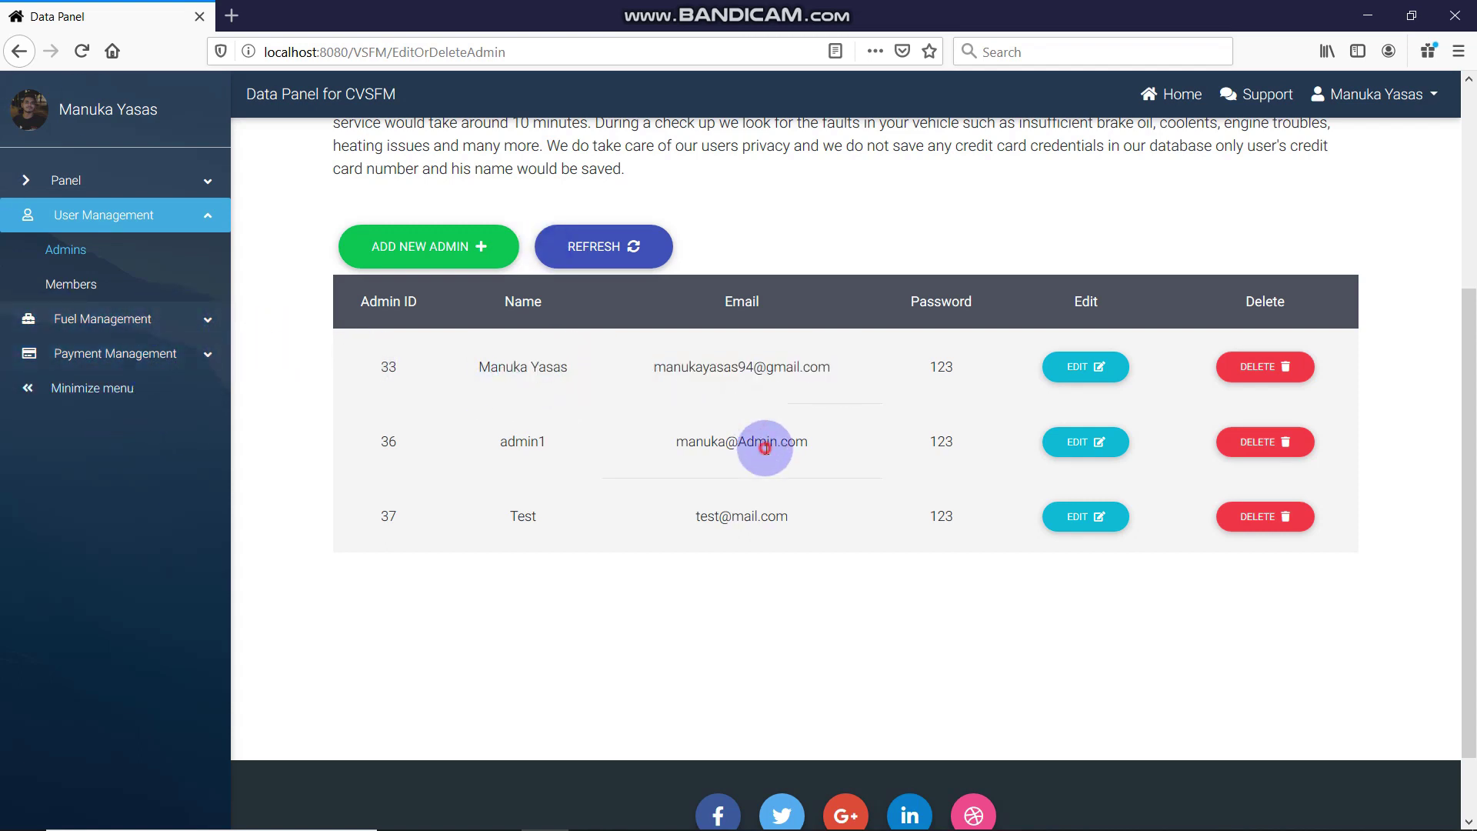
right_click(766, 449)
click(782, 460)
click(791, 431)
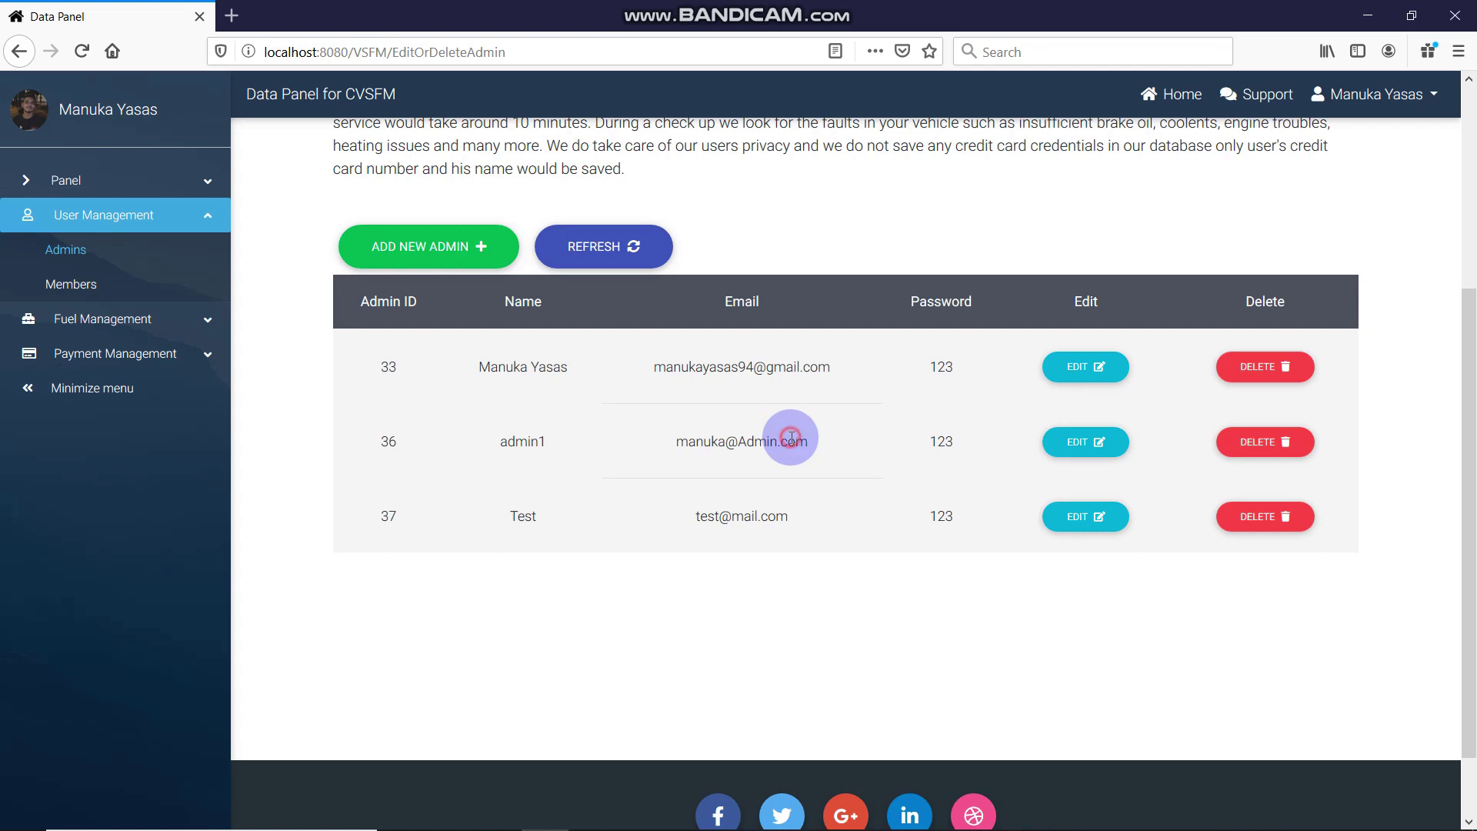
drag(824, 441, 670, 437)
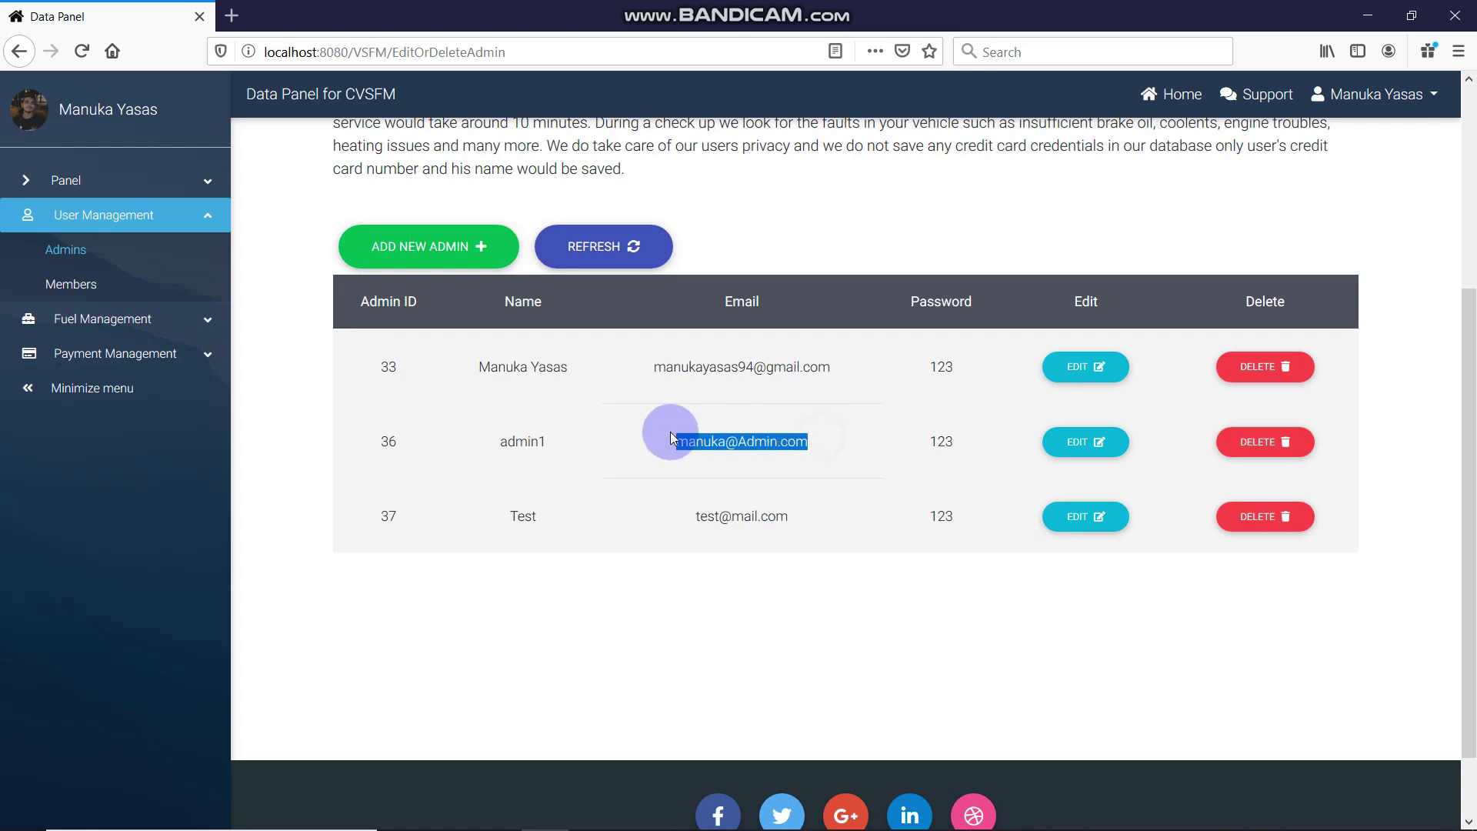
right_click(735, 433)
click(770, 444)
Log out of the CVSFM data panel from the account menu
scroll(1012, 221, up, 4)
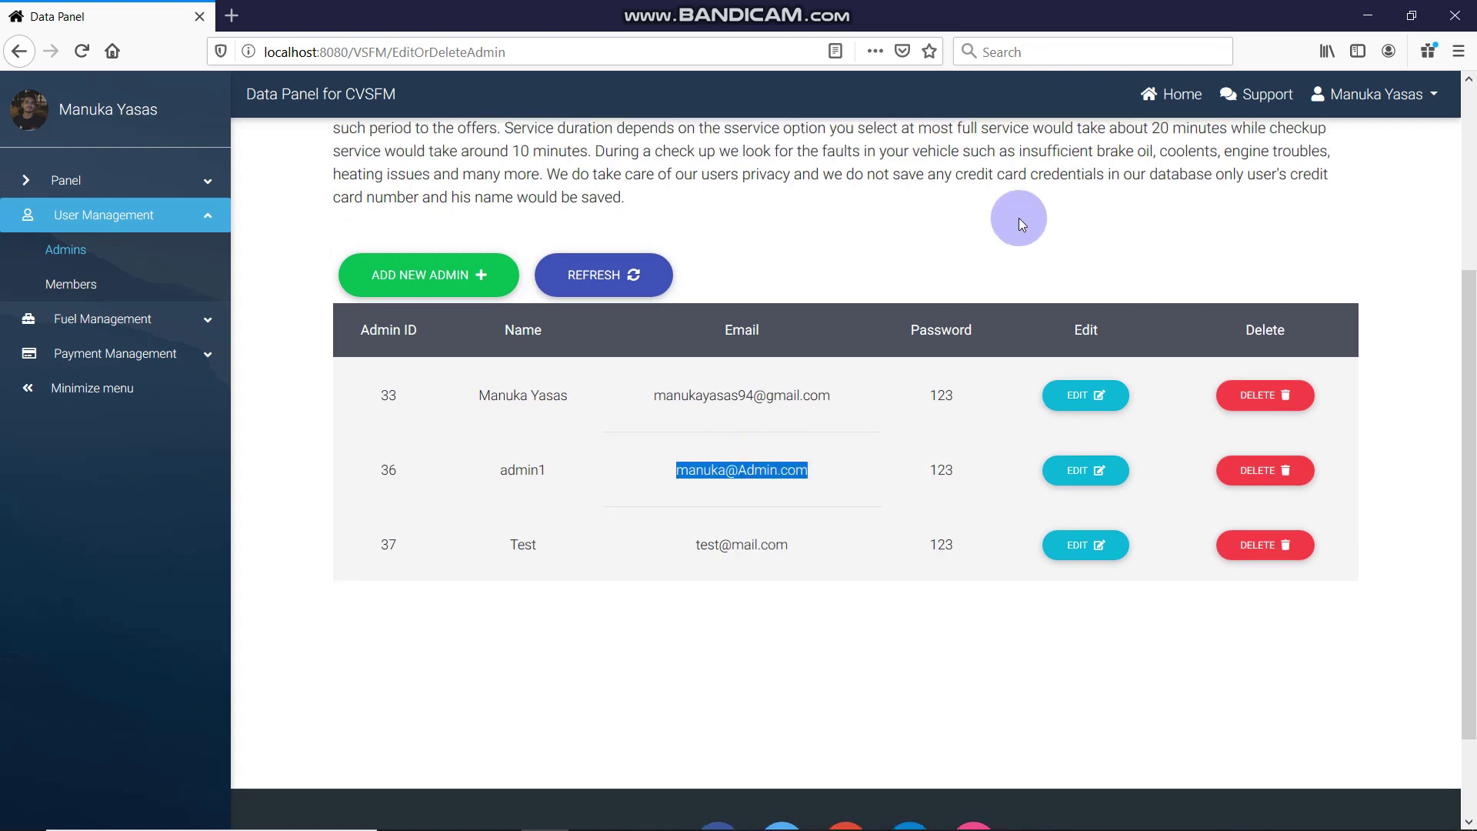
scroll(1148, 505, down, 1)
scroll(1310, 310, down, 1)
click(1258, 212)
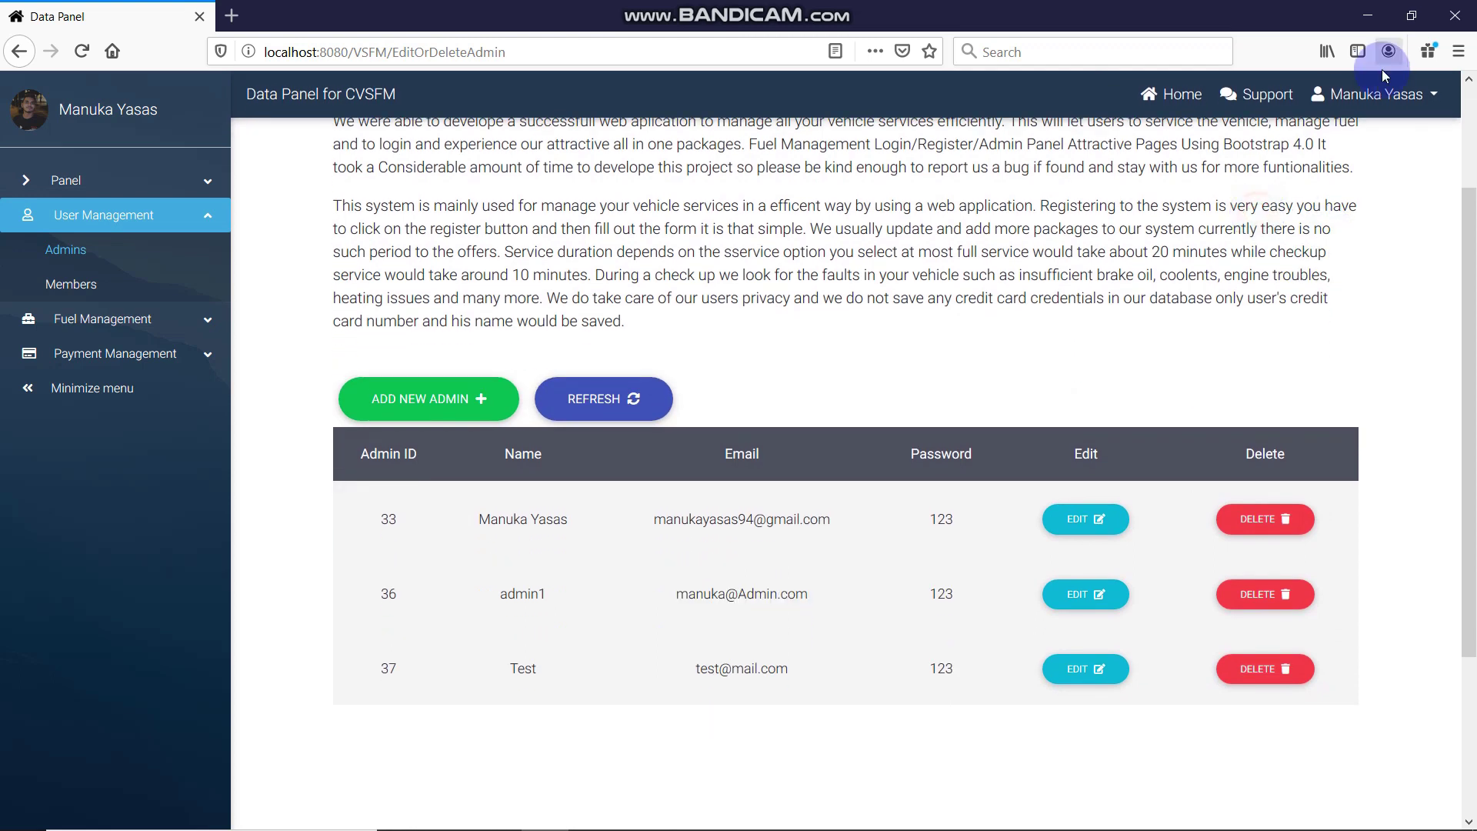
click(1385, 93)
click(1335, 172)
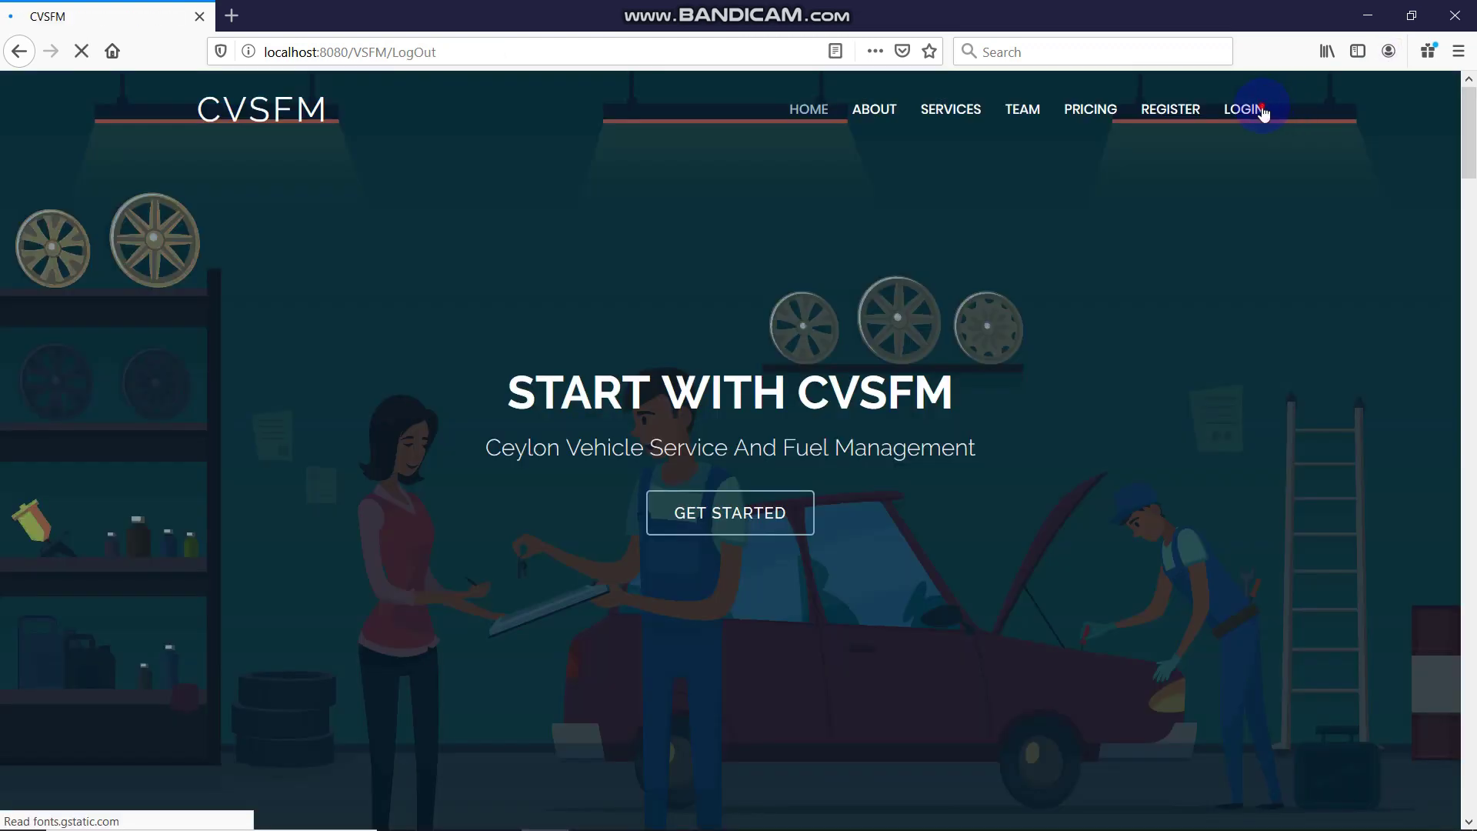
Log in with the pasted admin email and the account password
click(1263, 113)
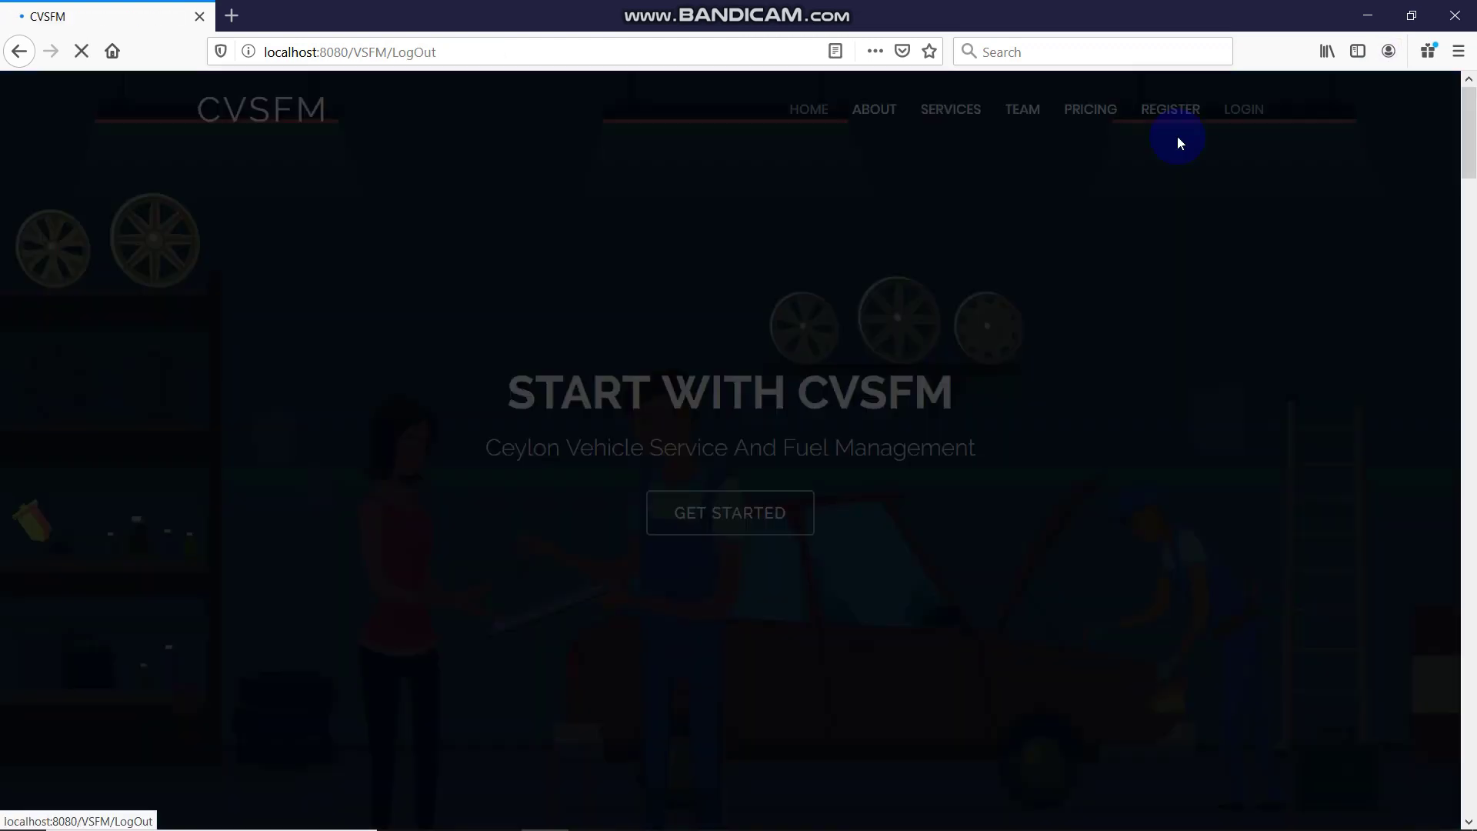
click(709, 222)
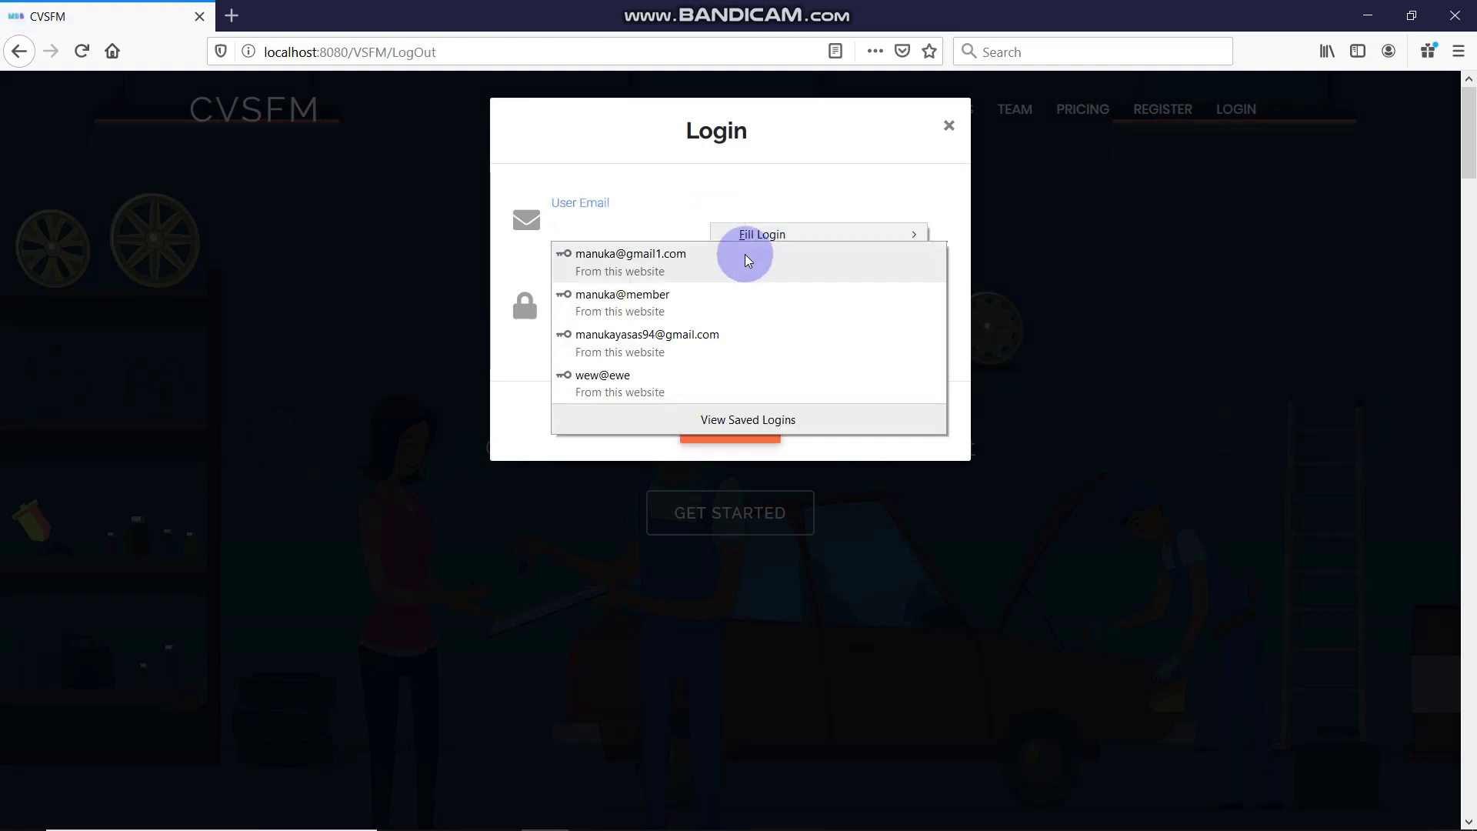
right_click(615, 229)
right_click(605, 224)
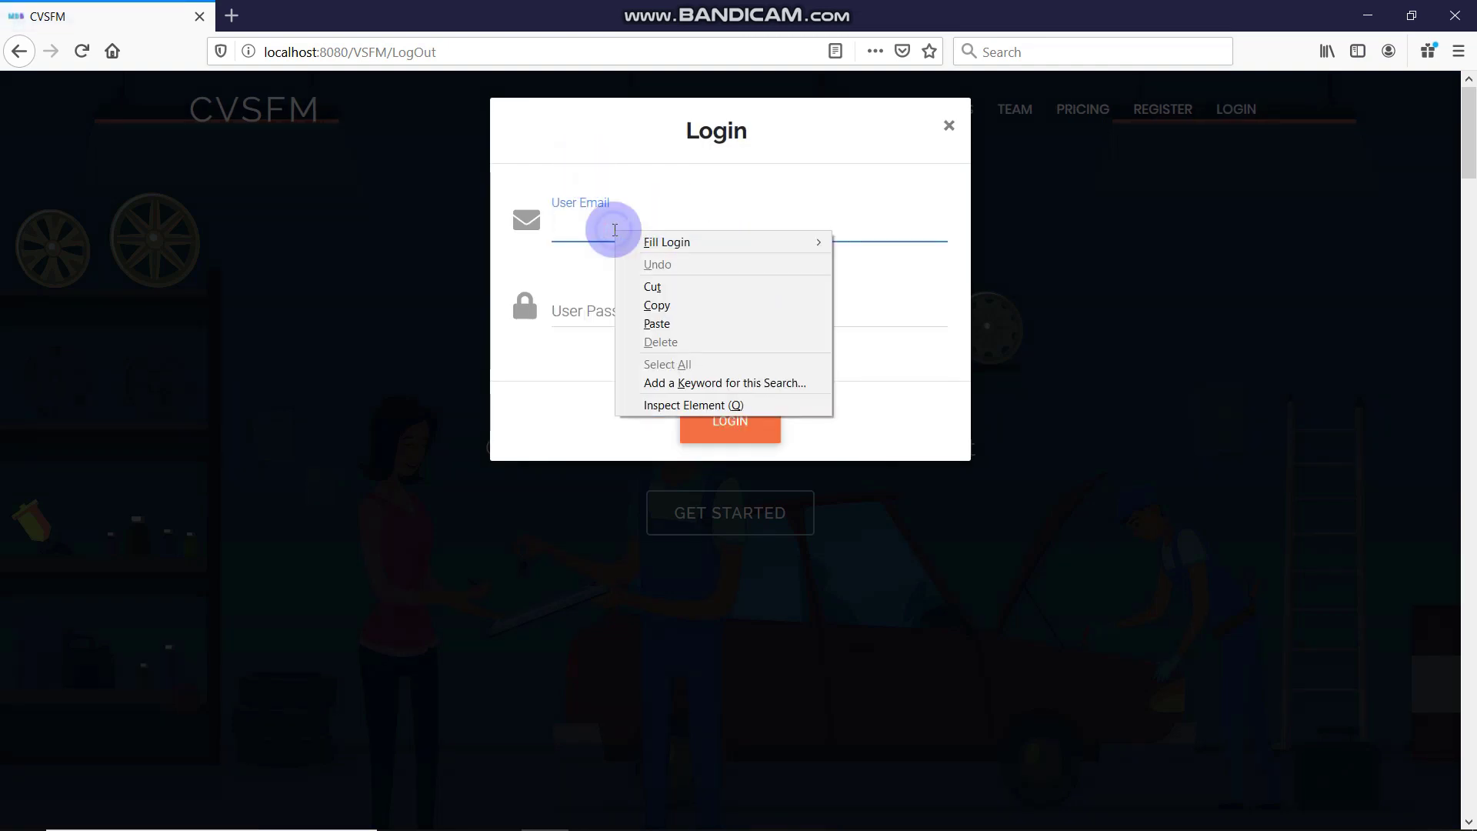
click(683, 315)
click(677, 316)
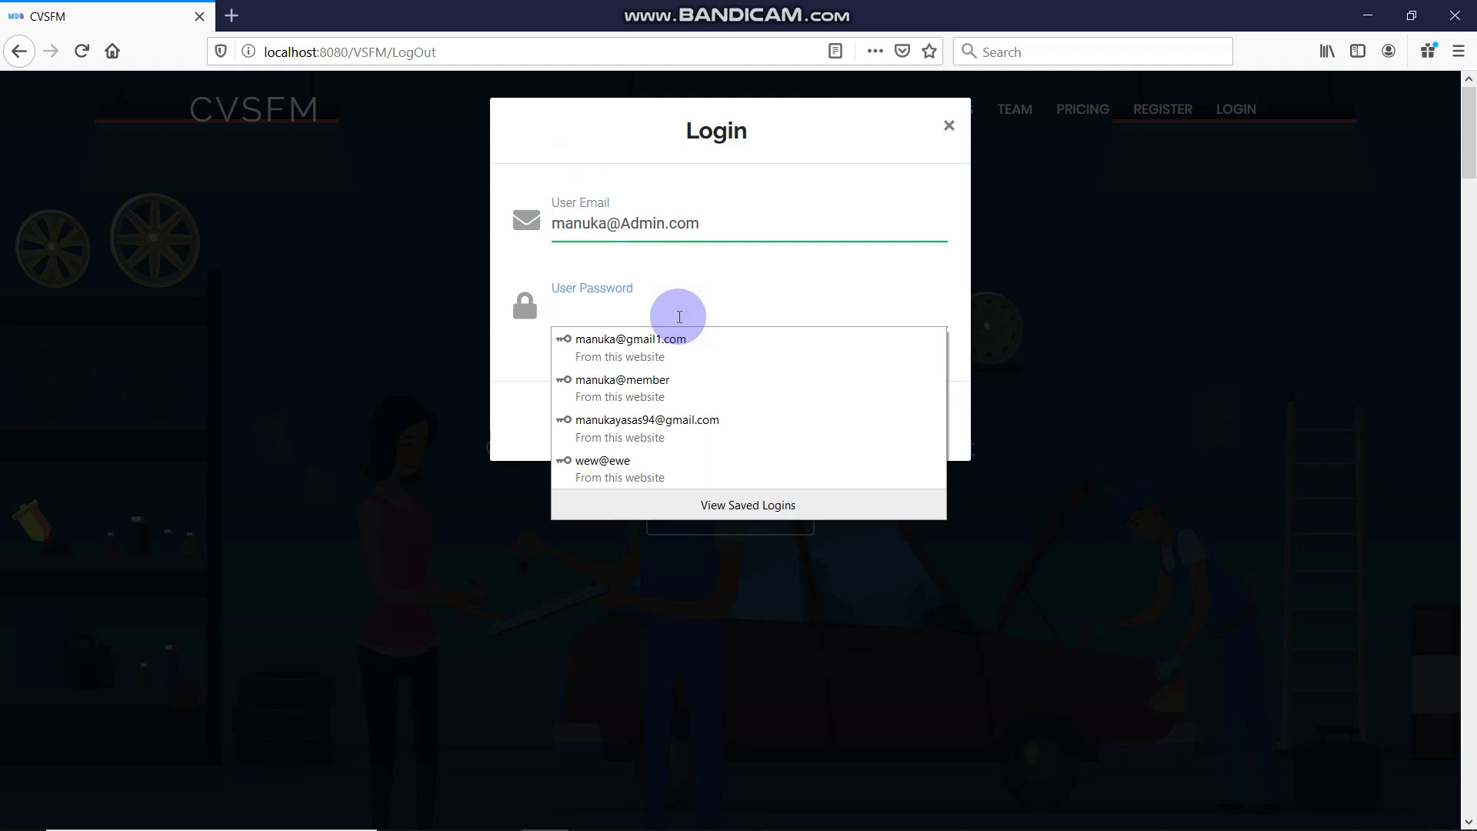
text(12)
key(Return)
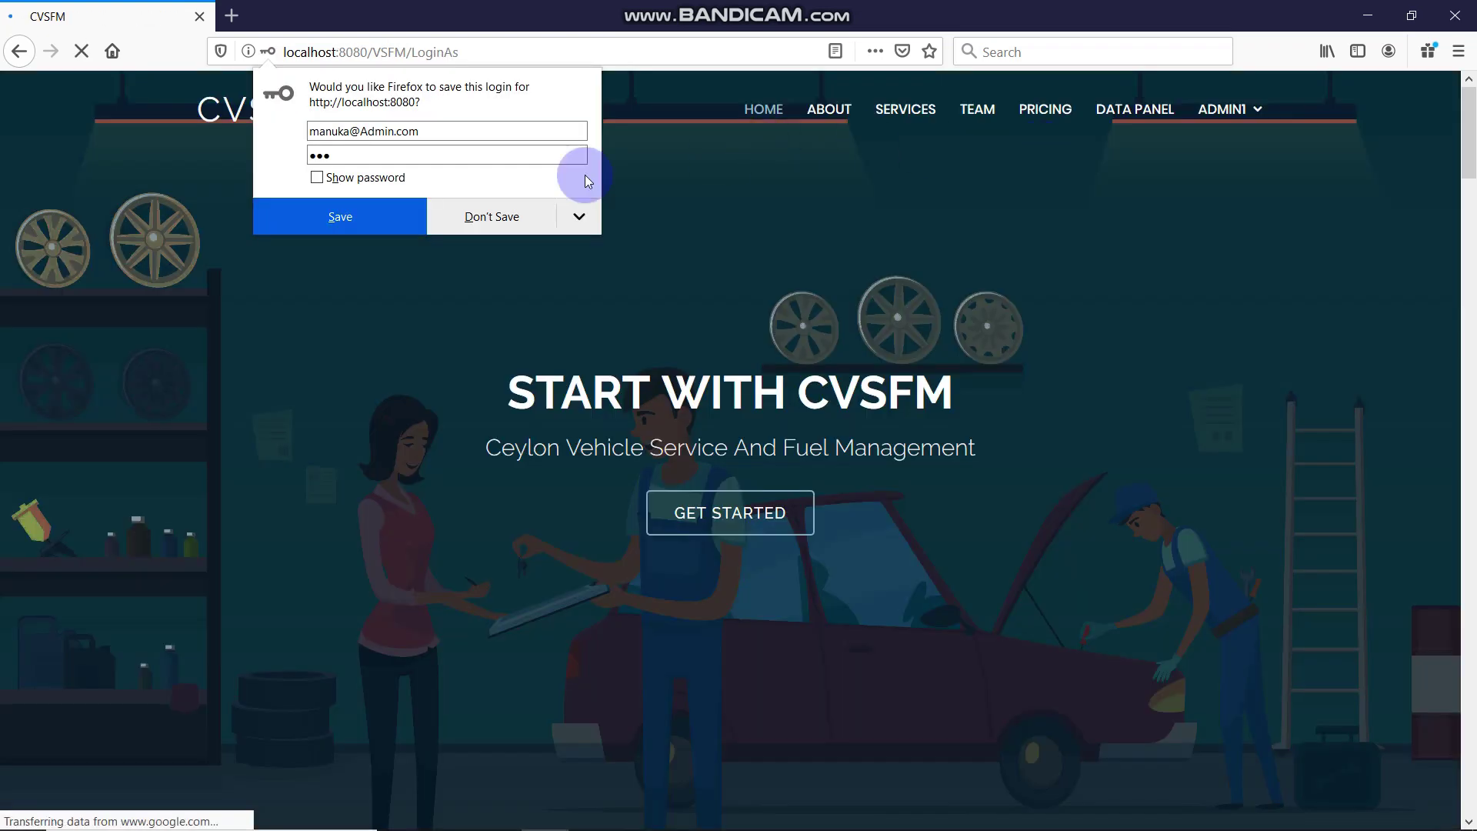
Decline saving the login, open the Data Panel and dismiss the welcome message
click(533, 214)
click(1160, 110)
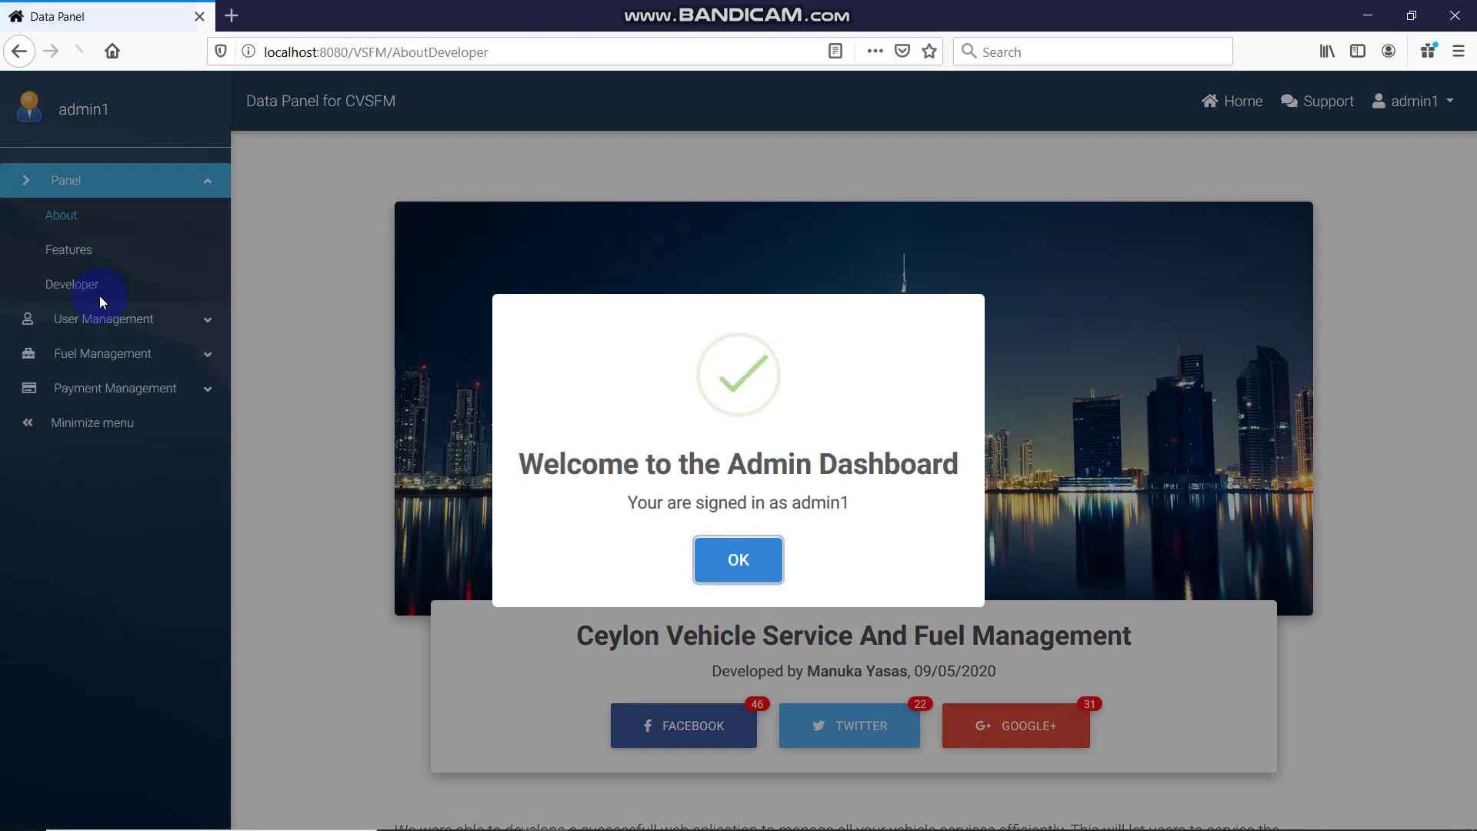
drag(877, 523, 796, 511)
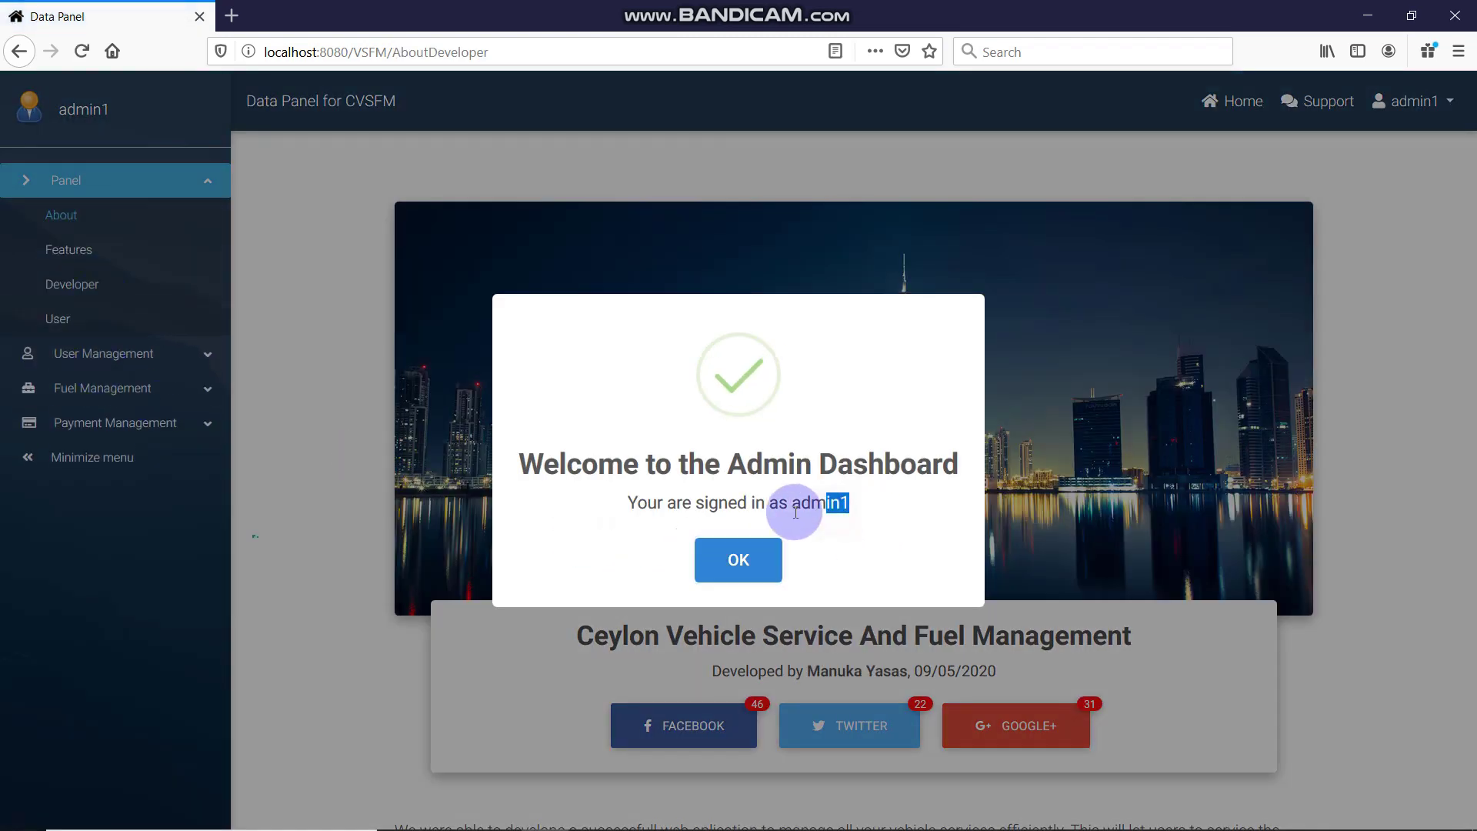
click(691, 570)
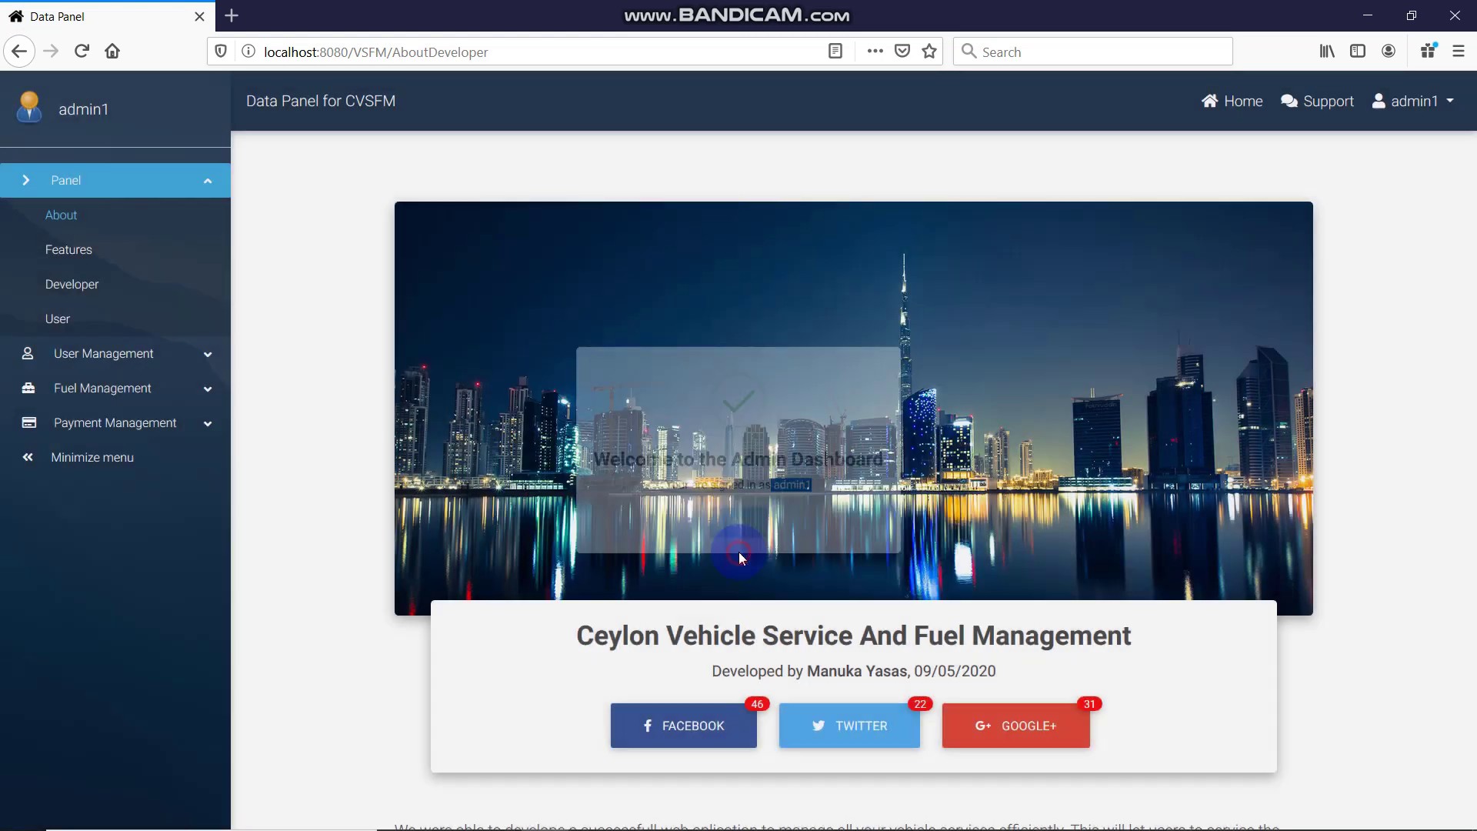
click(92, 353)
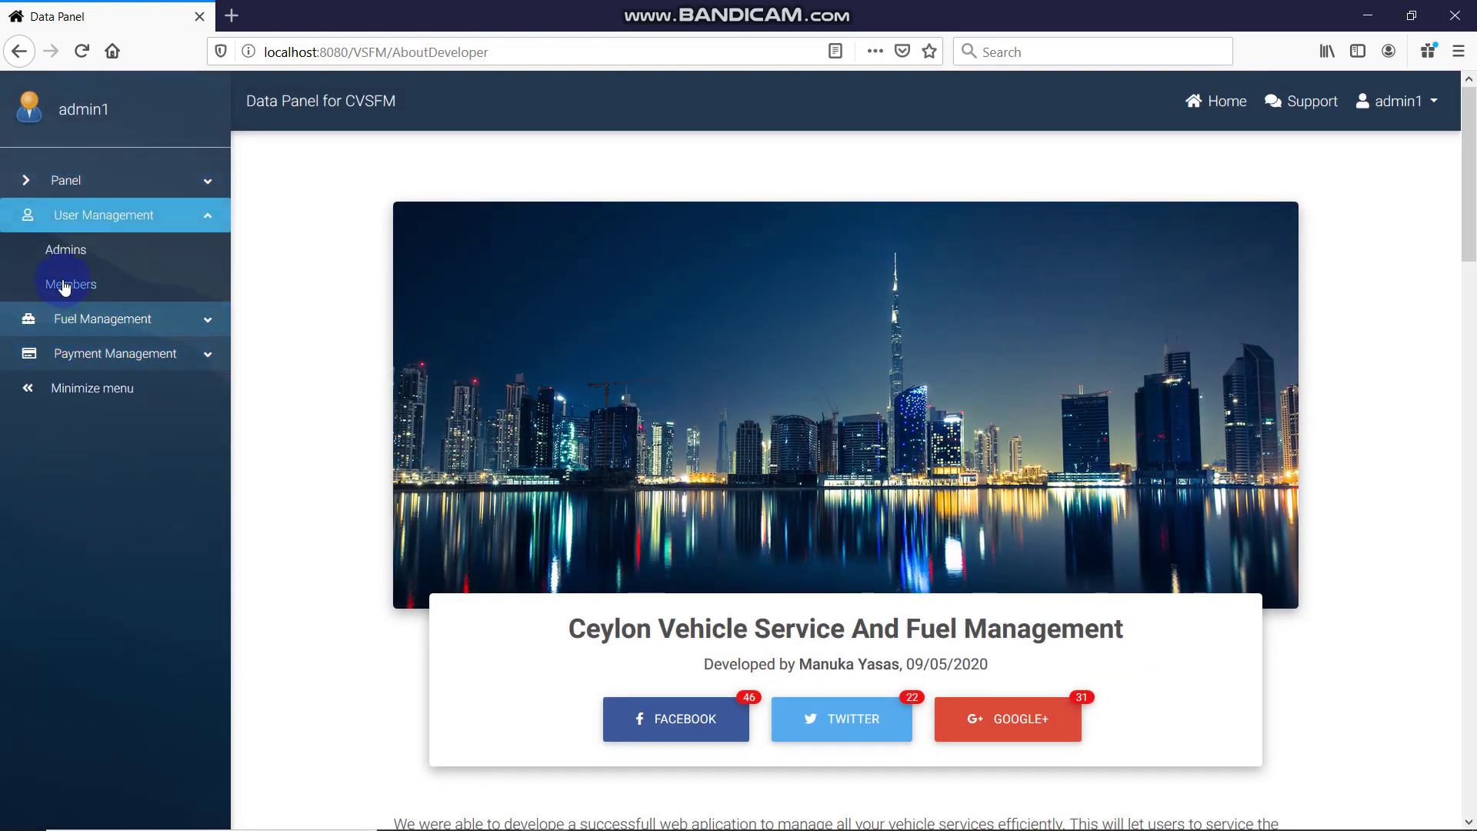
Open the registered members list and delete member 15
click(62, 287)
scroll(658, 440, down, 3)
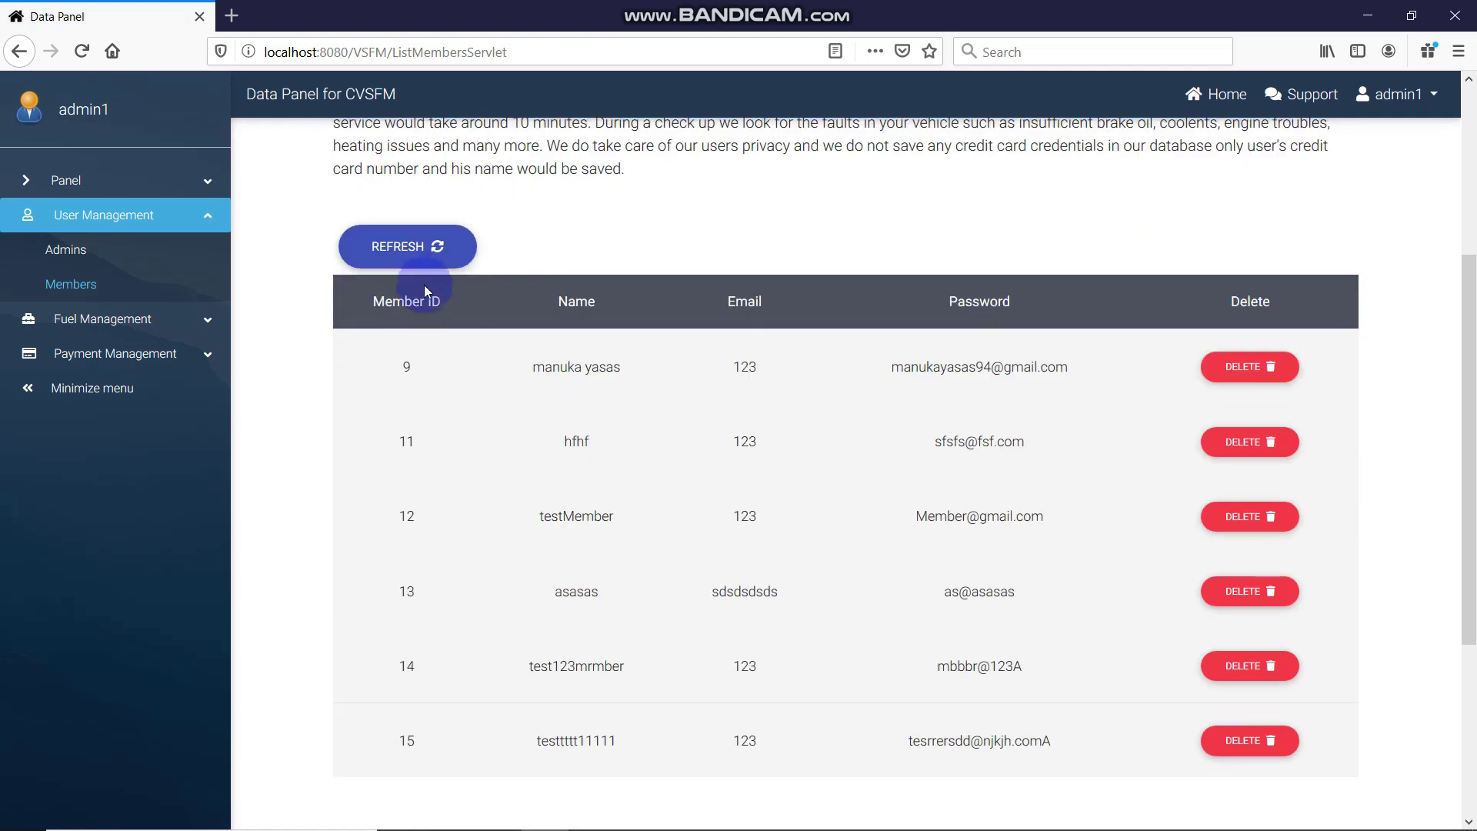
click(443, 266)
scroll(951, 314, down, 7)
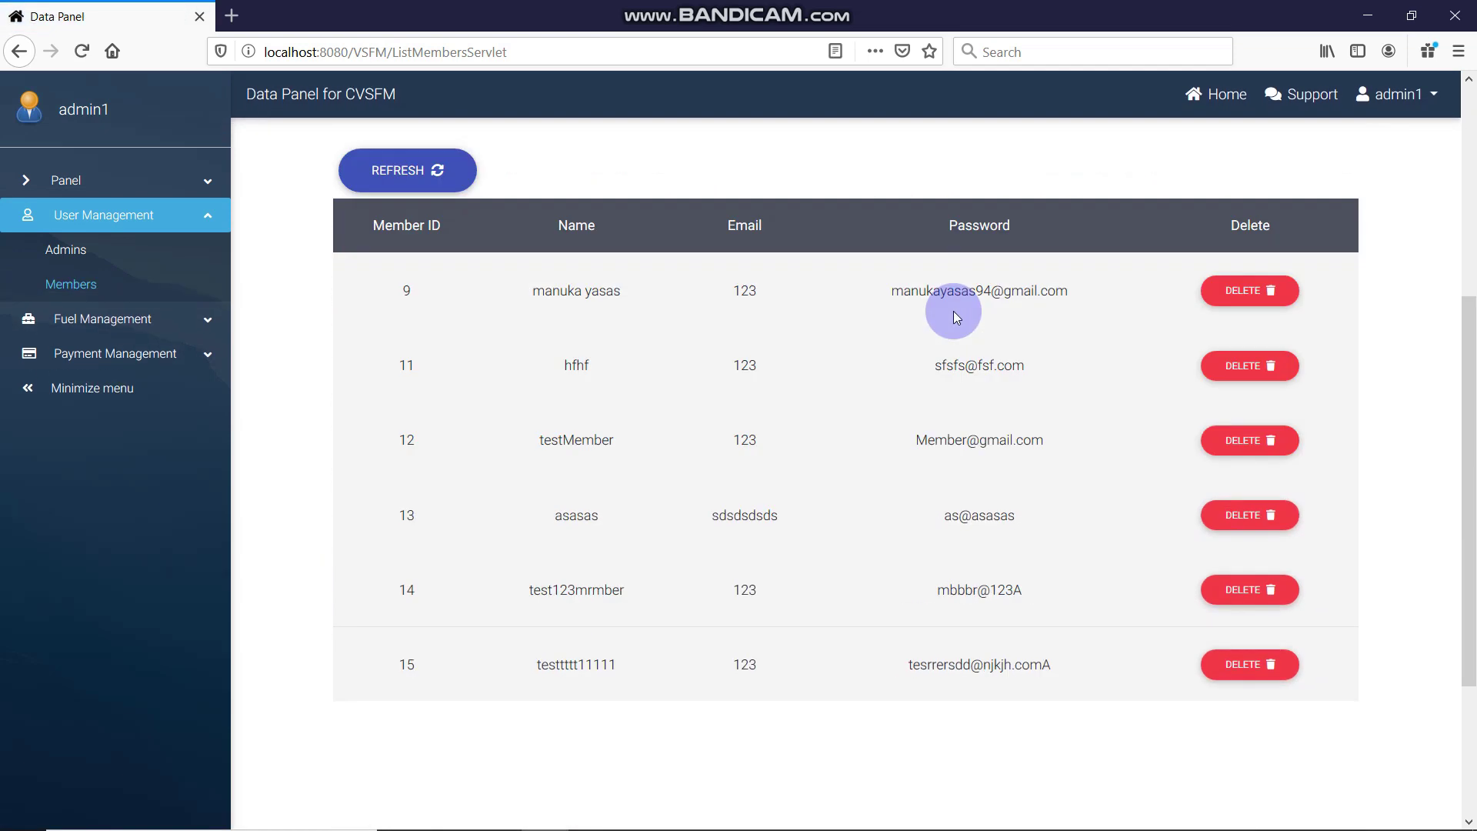
scroll(1175, 375, up, 8)
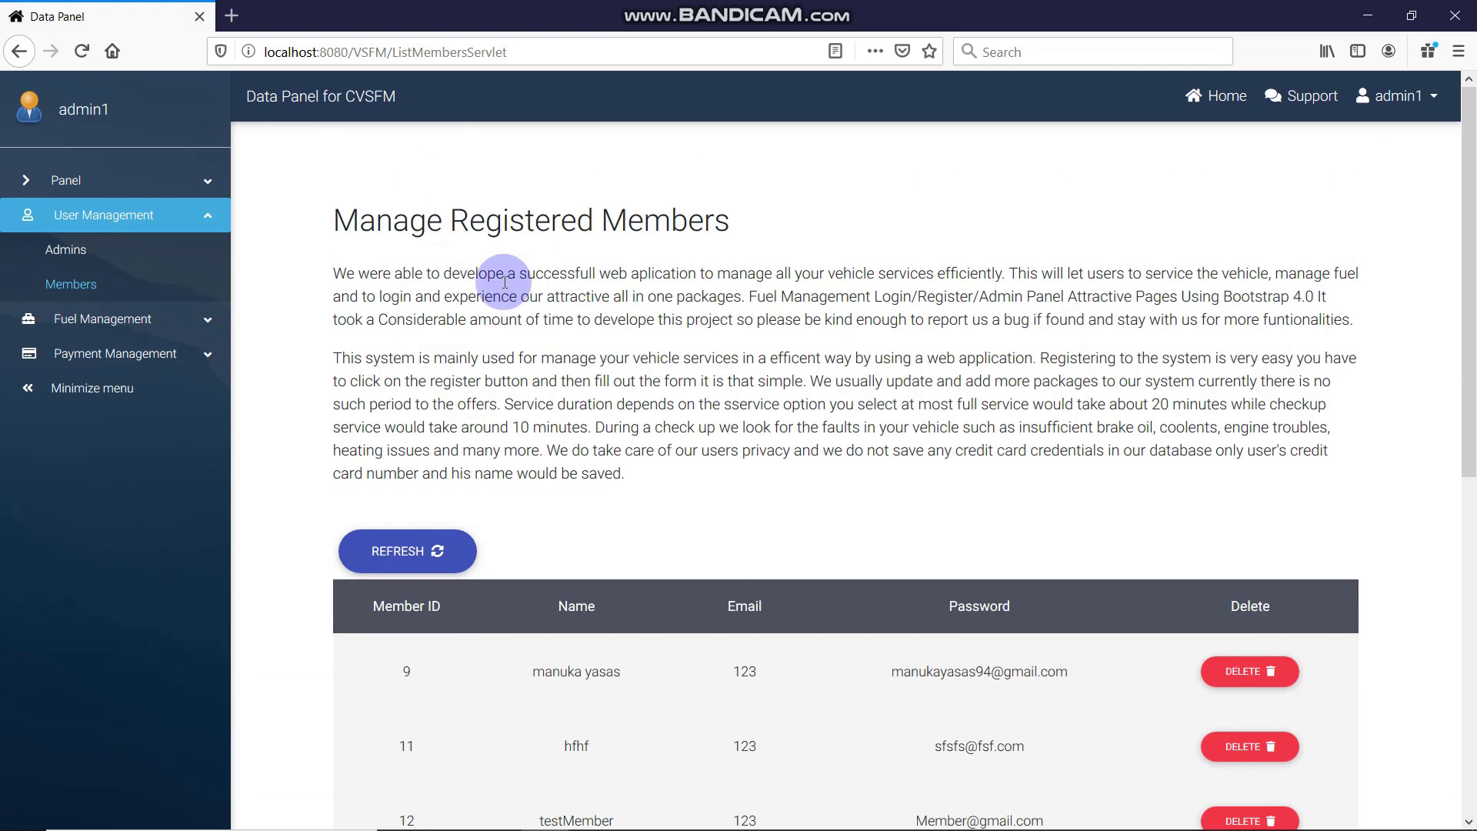
click(1404, 101)
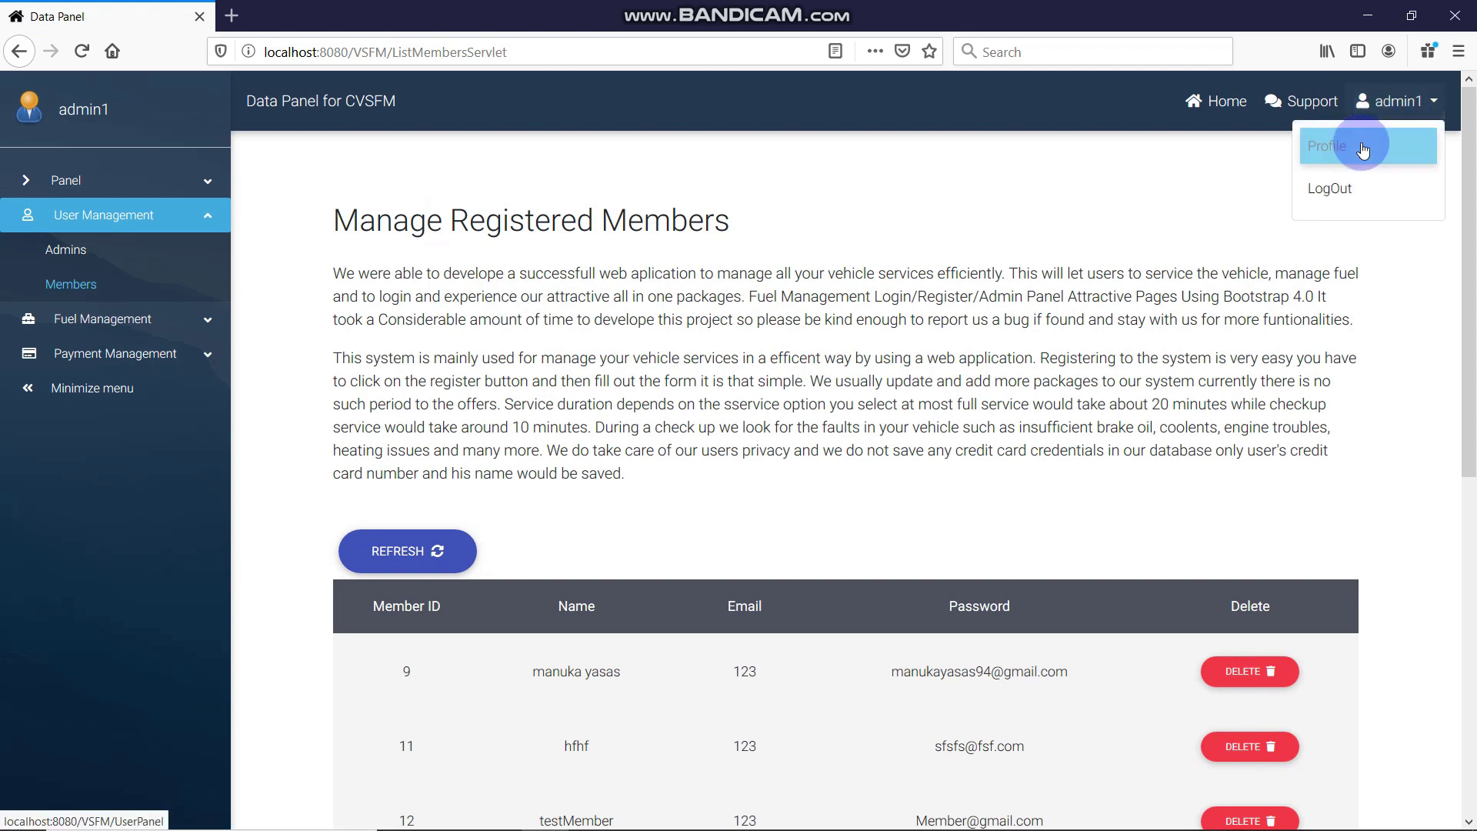
click(1149, 229)
scroll(704, 260, down, 4)
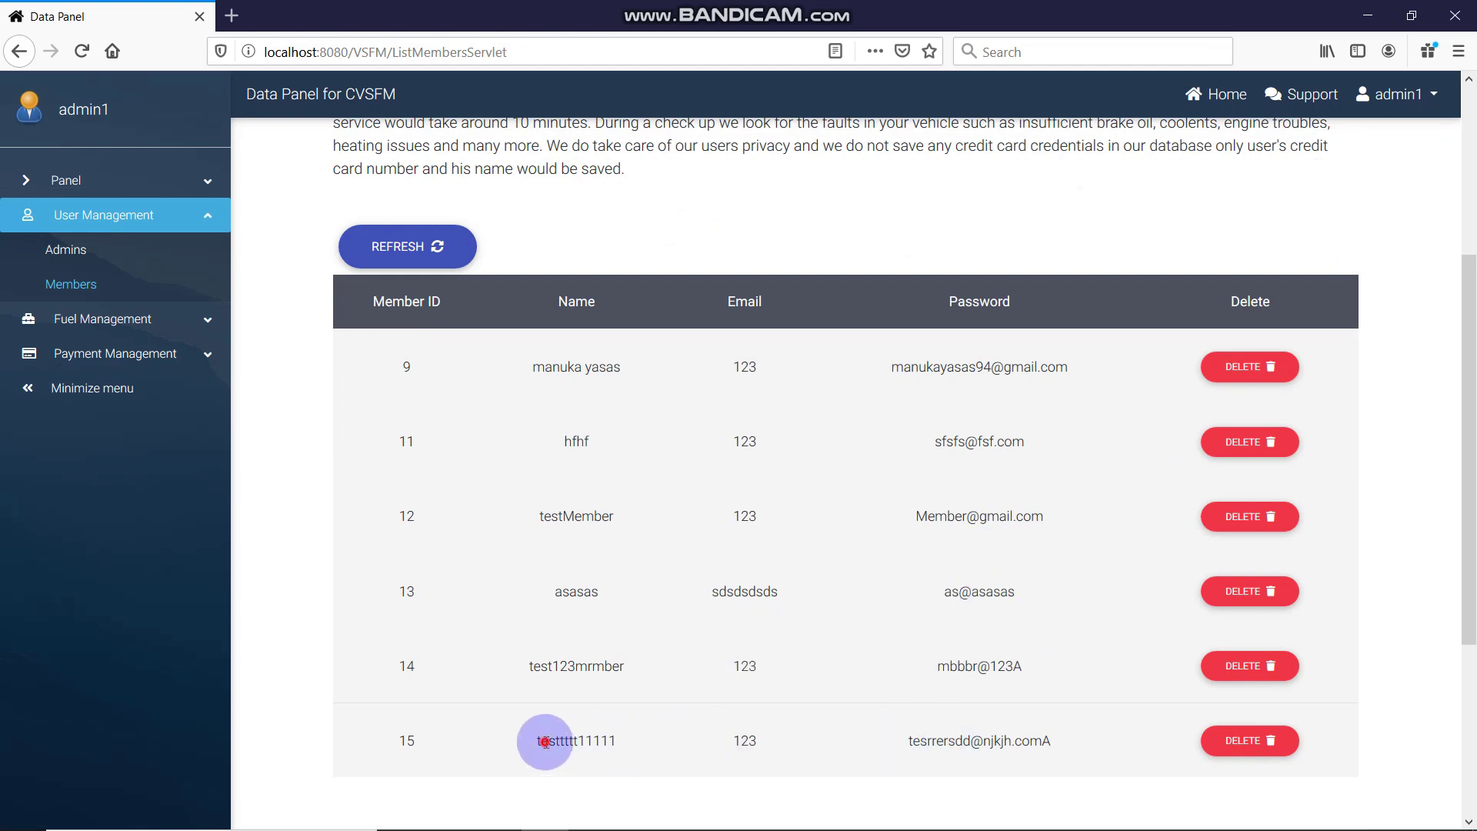
double_click(605, 741)
click(1243, 740)
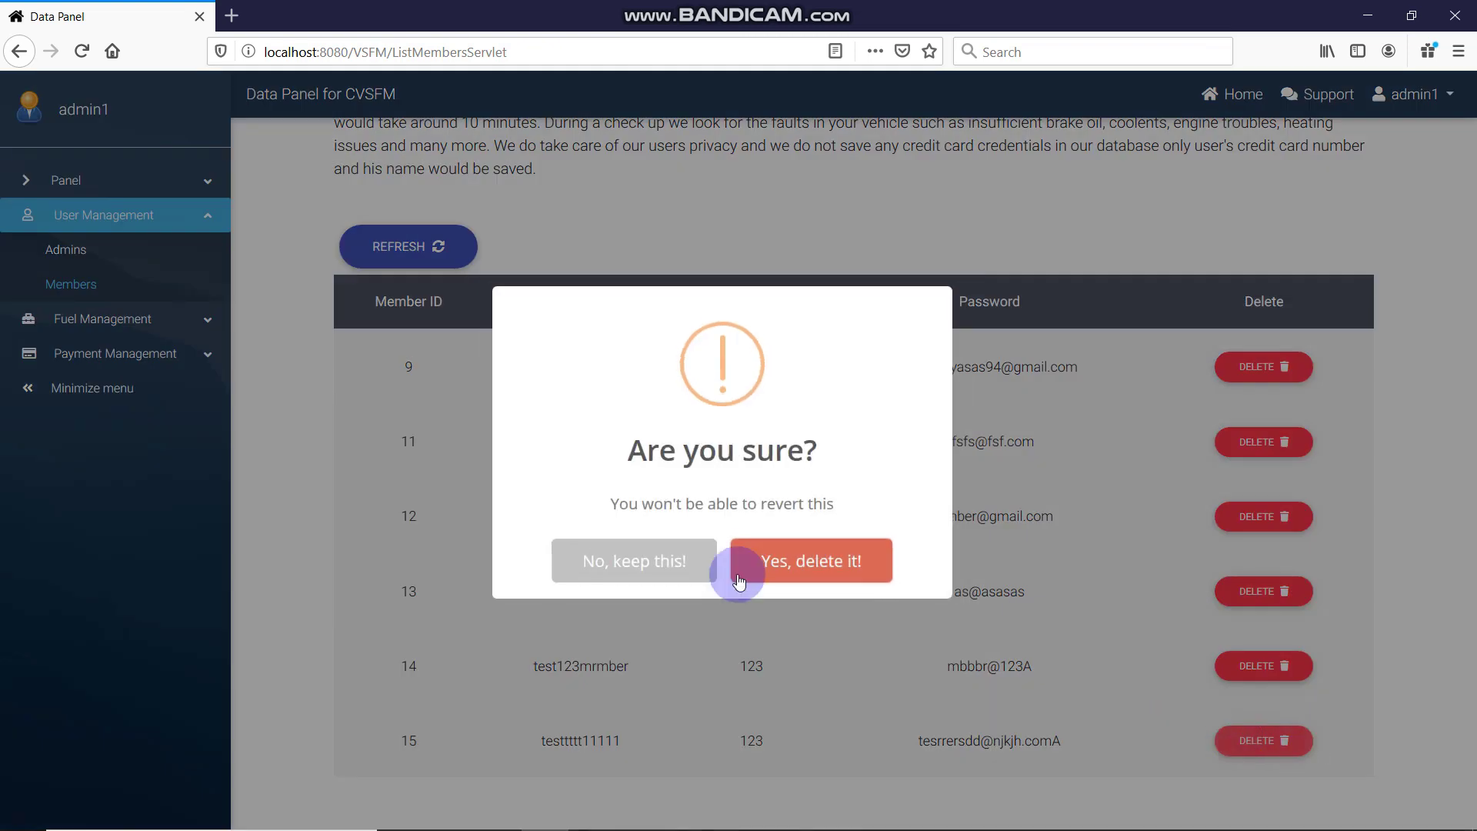
click(831, 556)
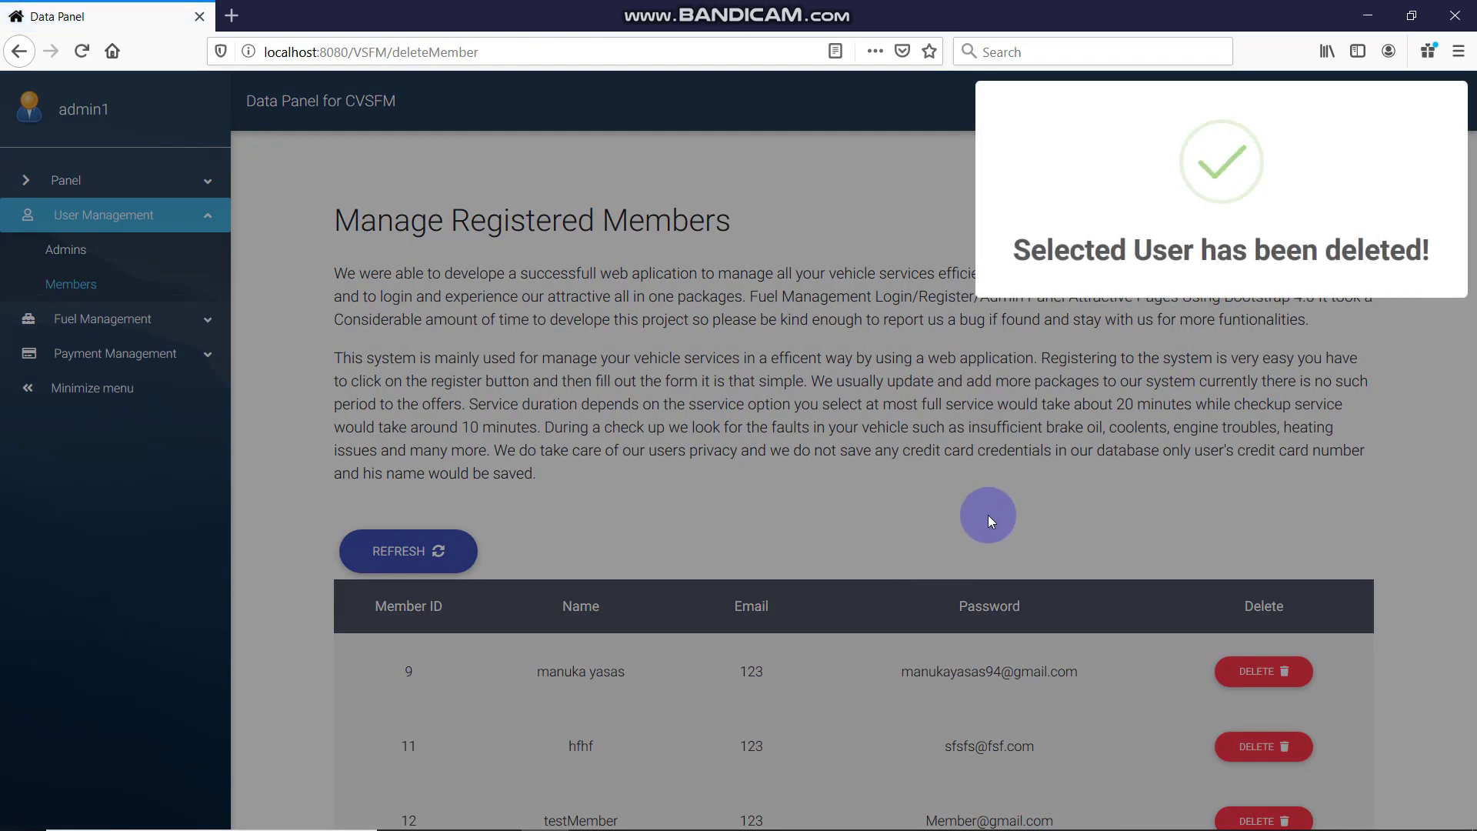
Delete member 14 as well, leaving members 9, 11, 12 and 13
scroll(985, 514, down, 7)
scroll(572, 397, up, 2)
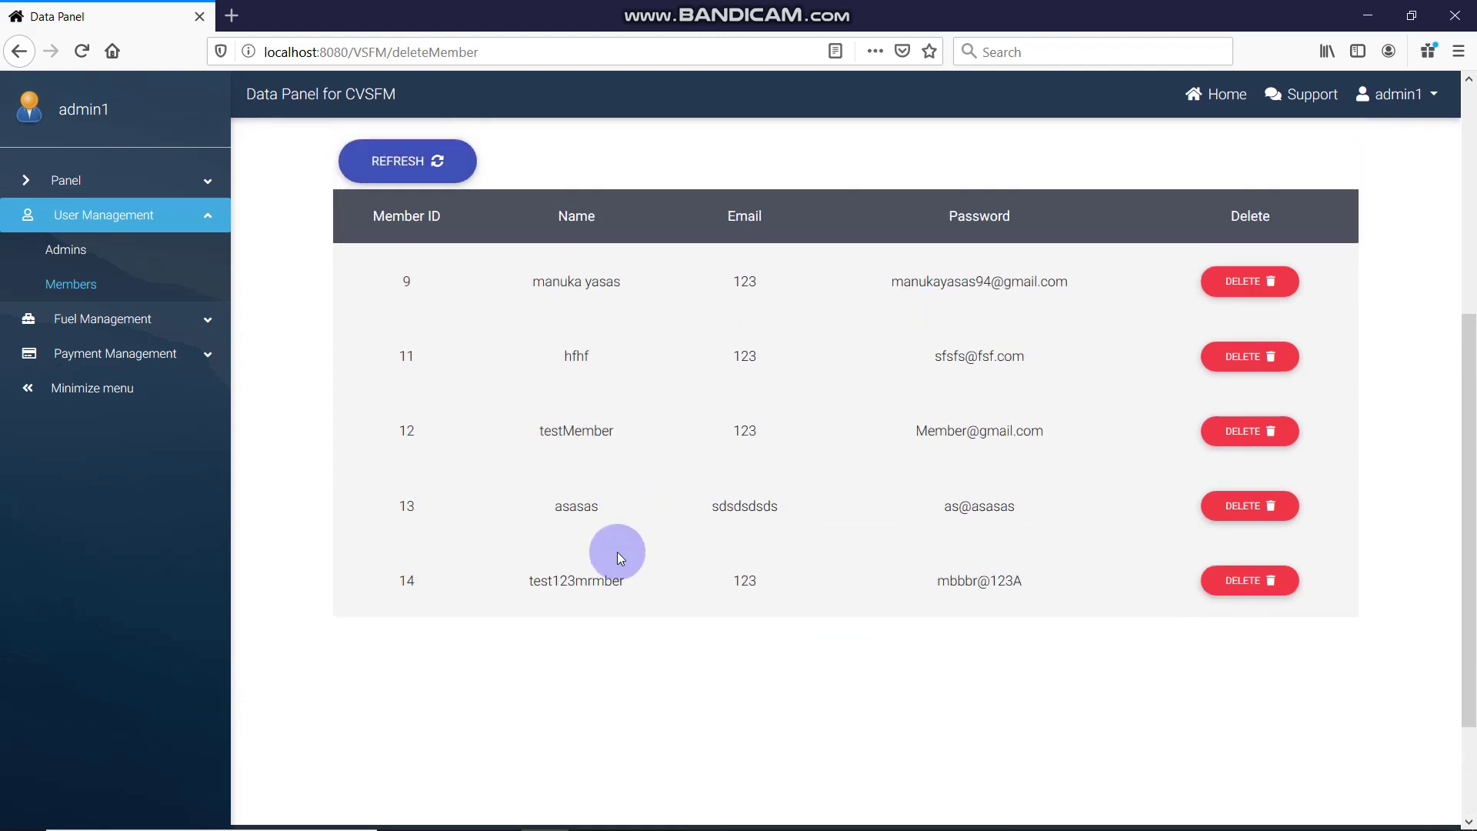
click(1201, 582)
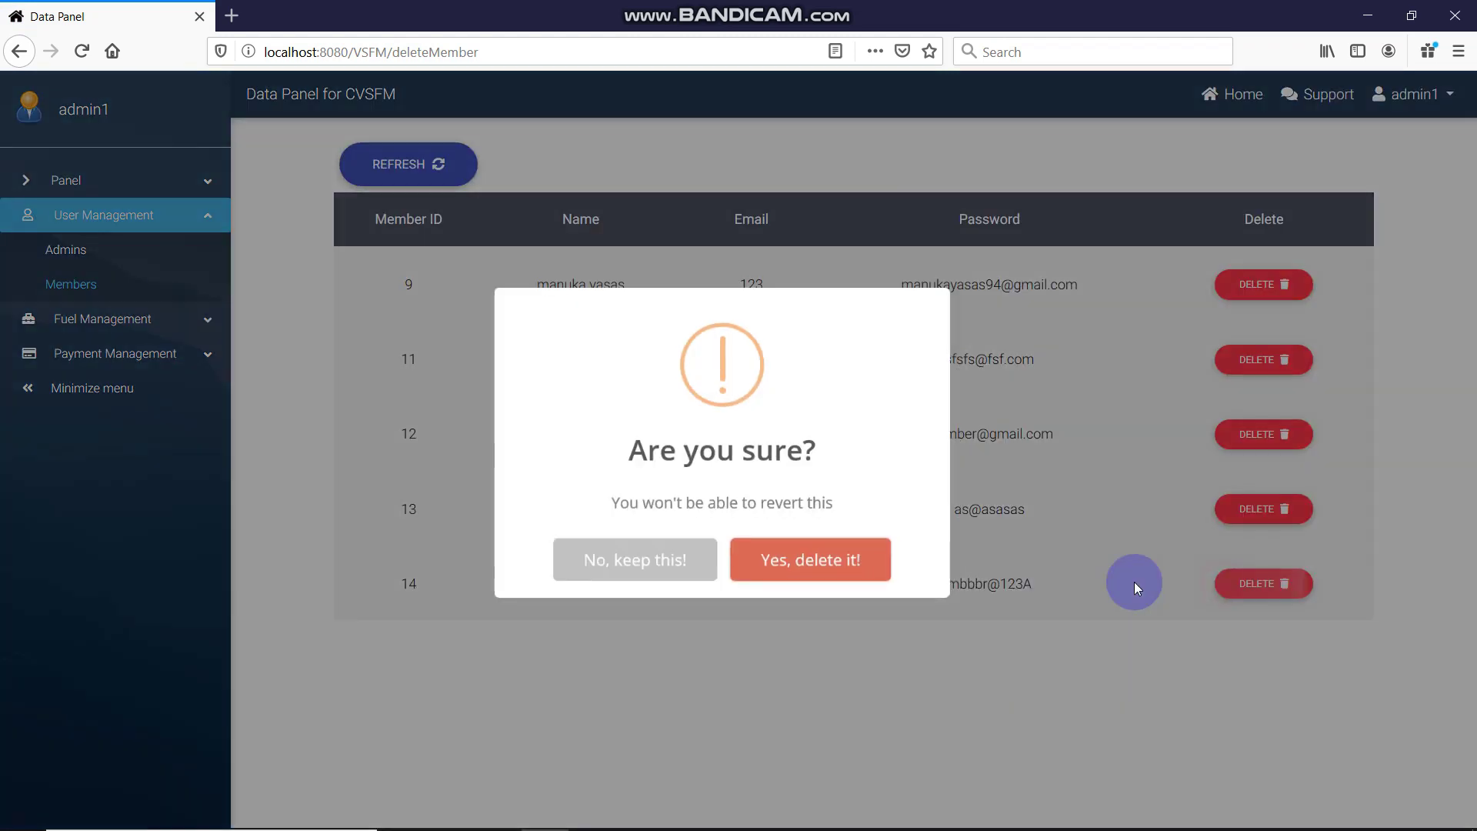
click(820, 569)
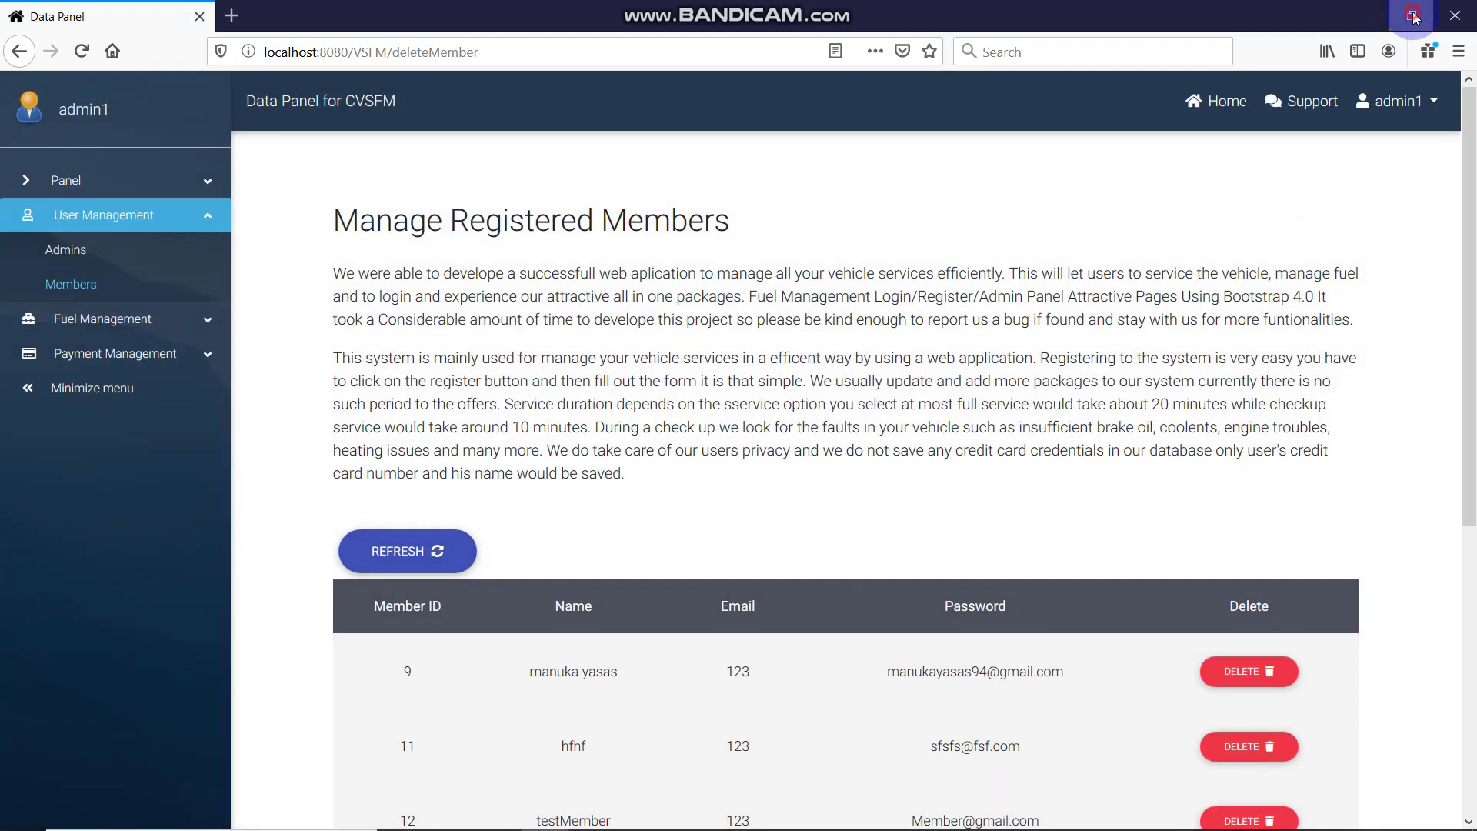
click(1409, 15)
scroll(824, 403, down, 7)
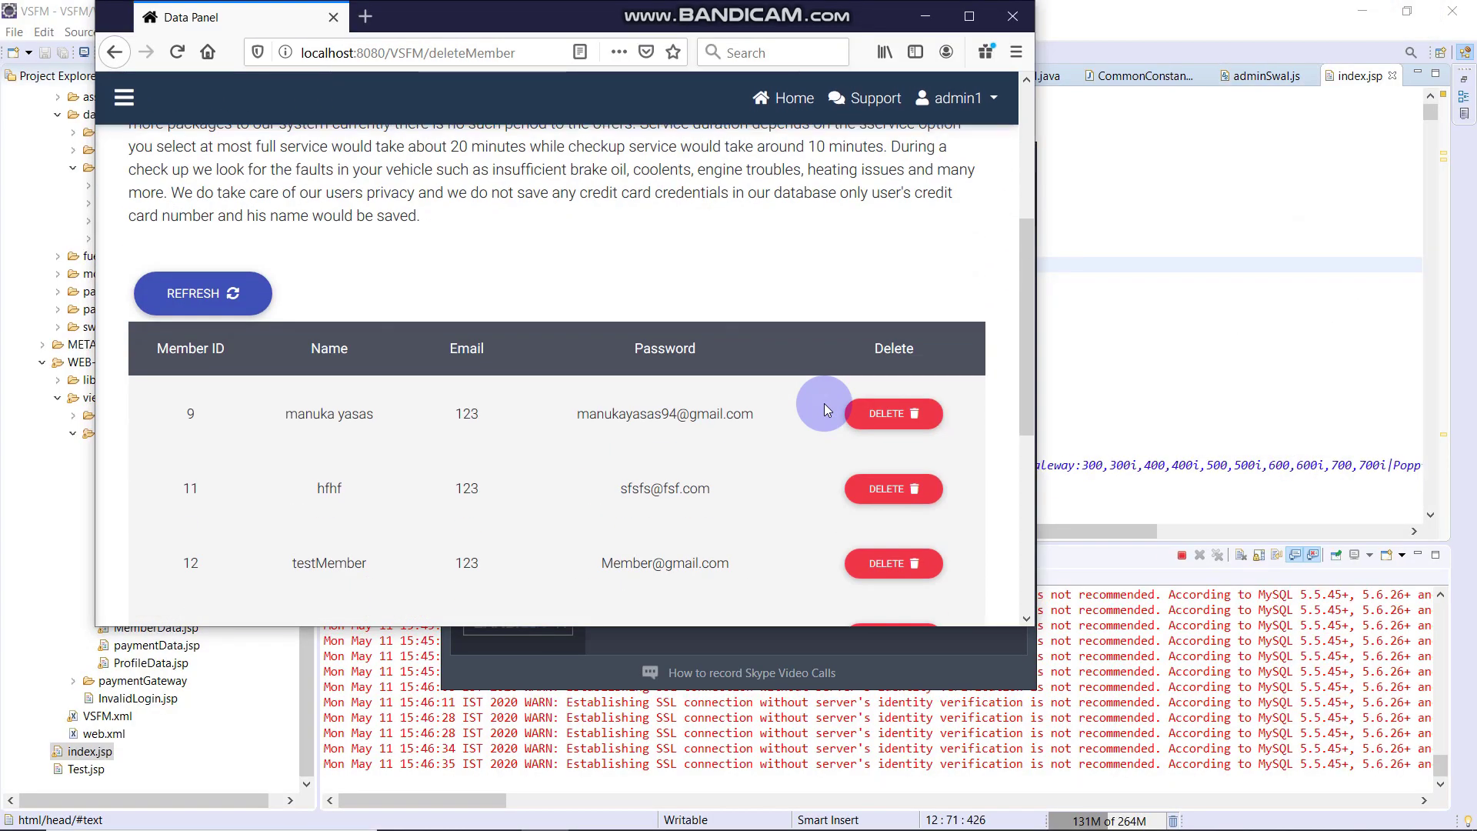
scroll(823, 403, up, 4)
click(969, 16)
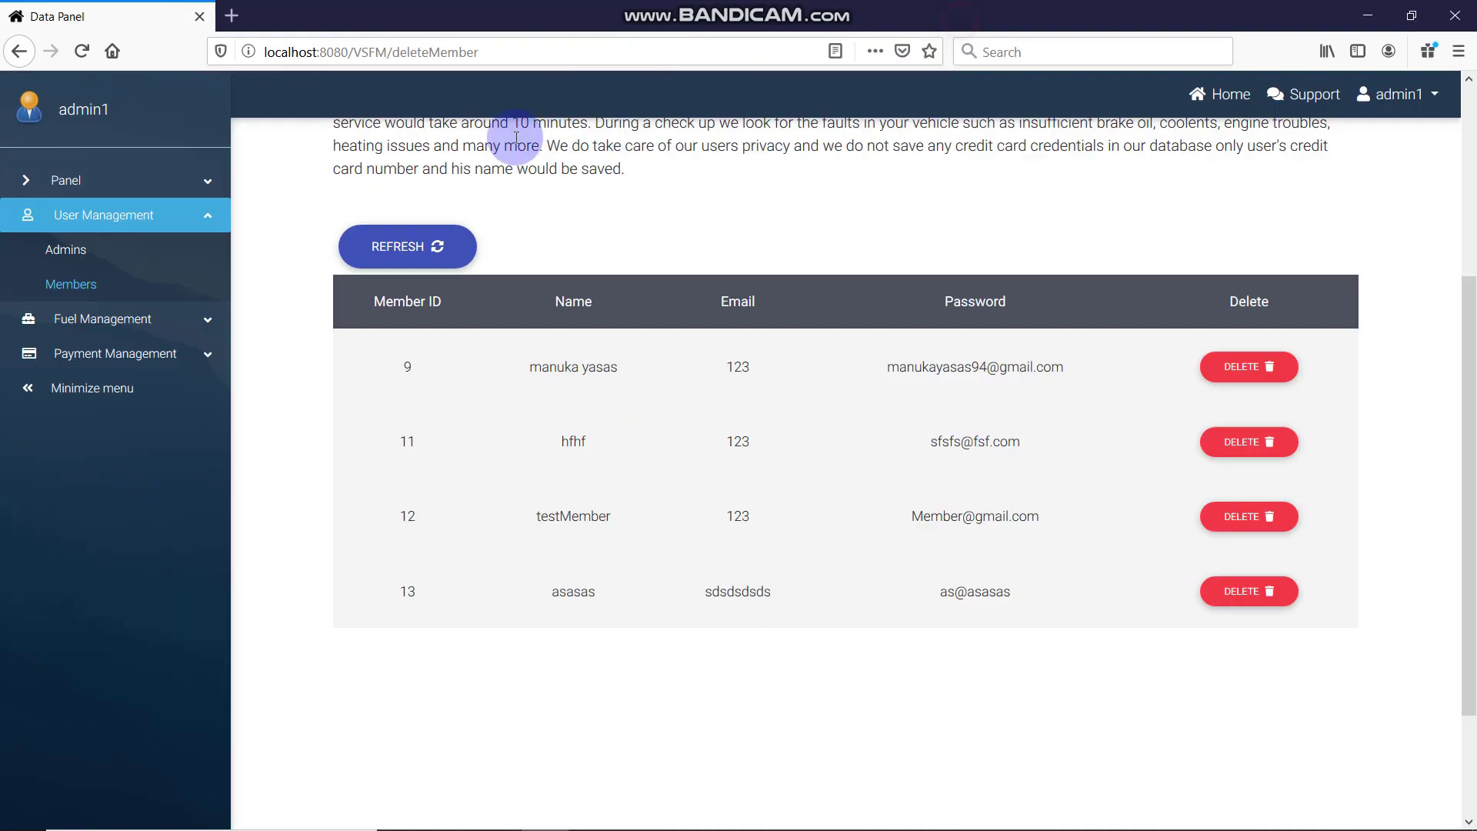
Open the current admin's profile page and shrink the browser window
click(85, 183)
click(72, 327)
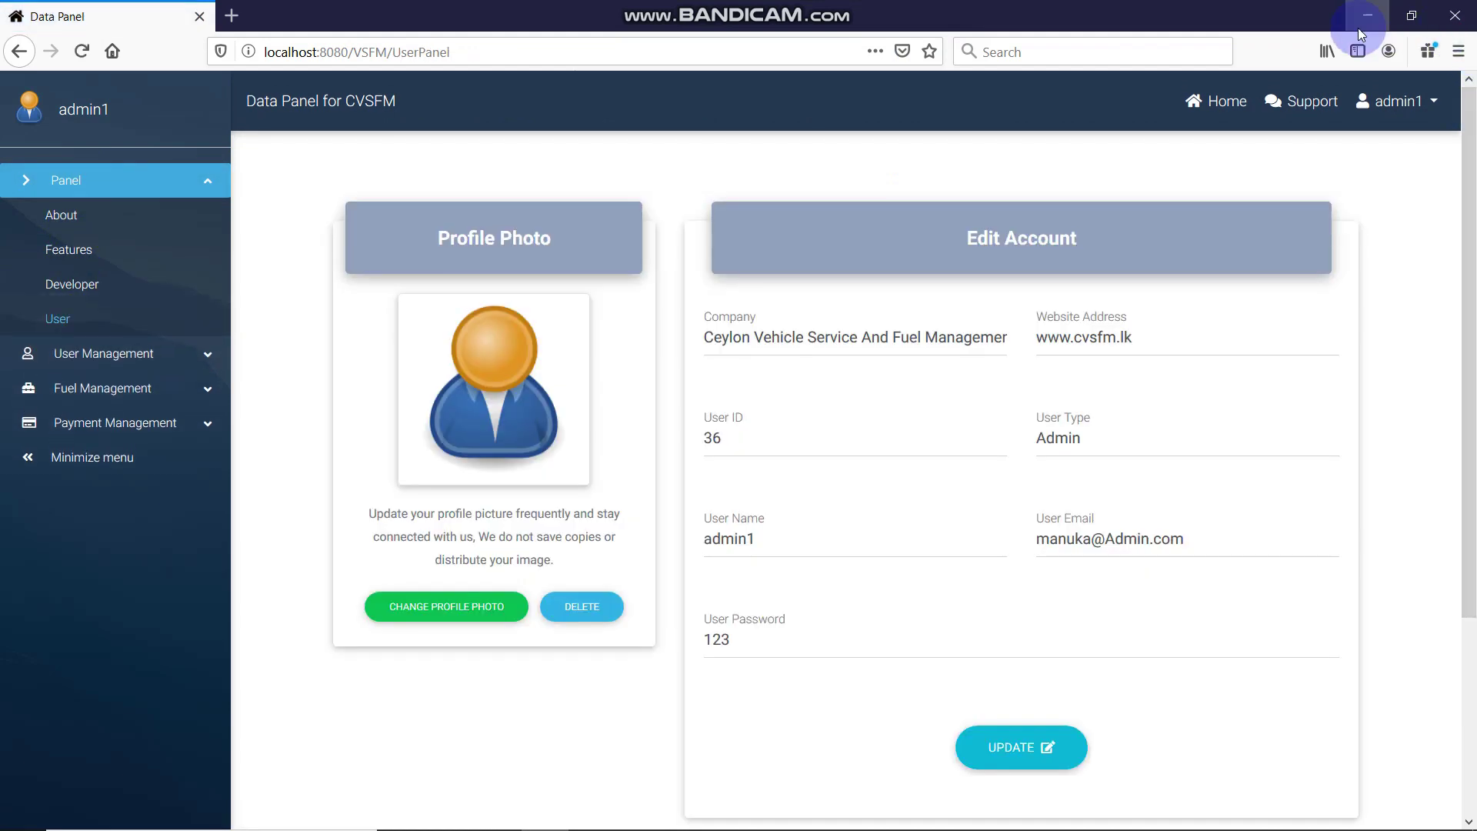
click(1412, 19)
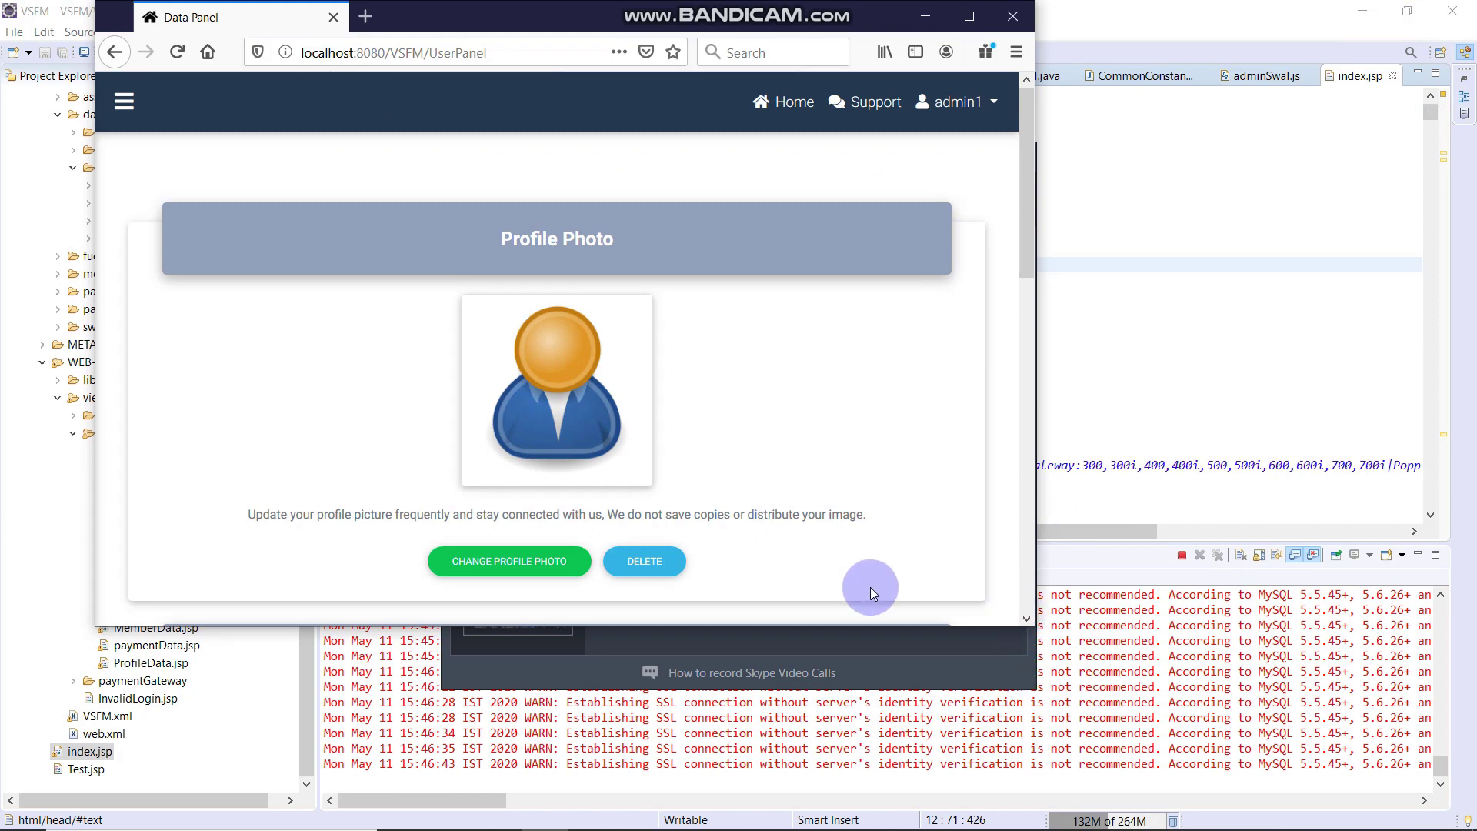
drag(1028, 622, 962, 602)
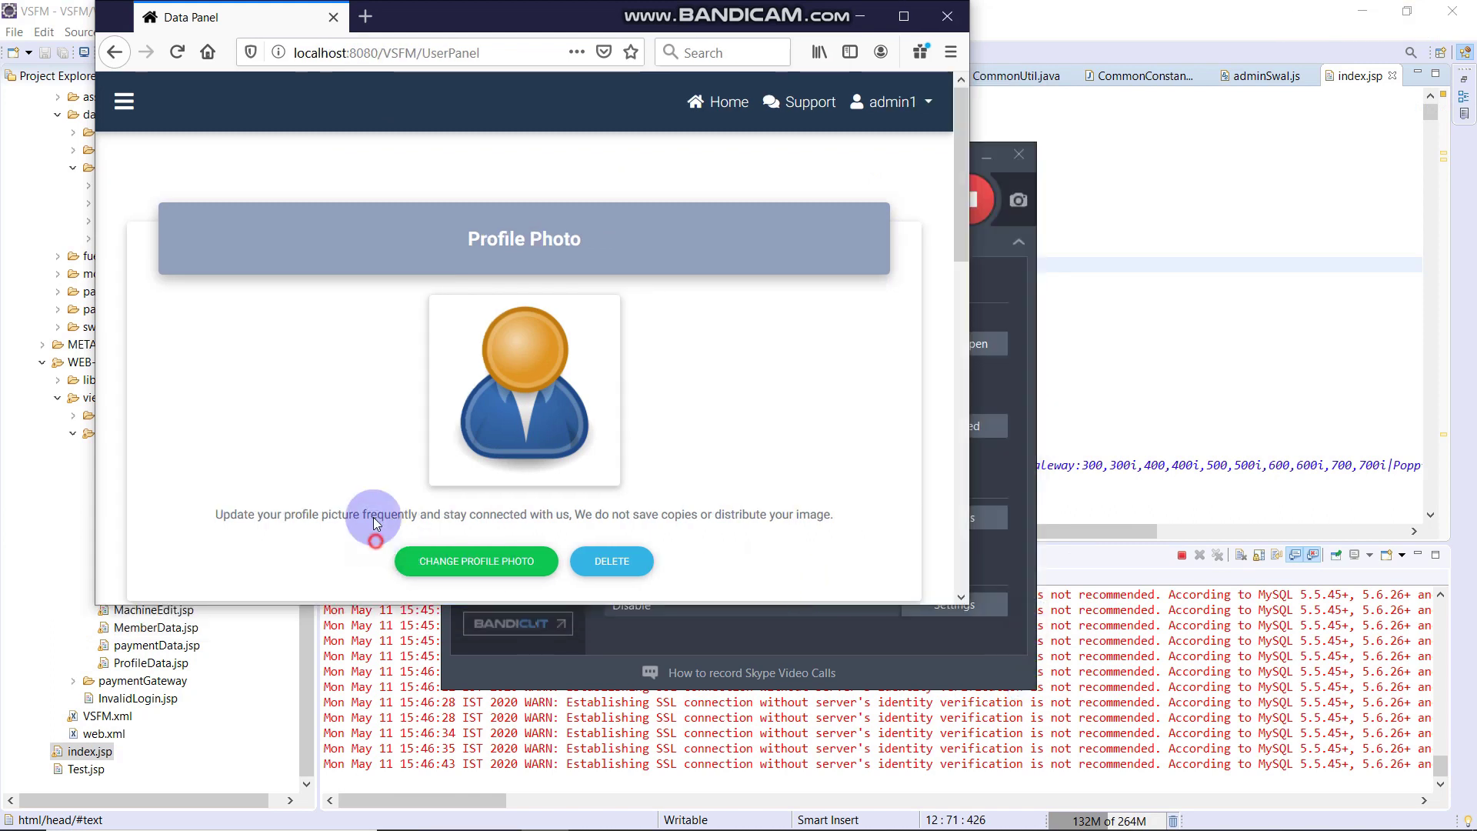
drag(372, 468, 631, 431)
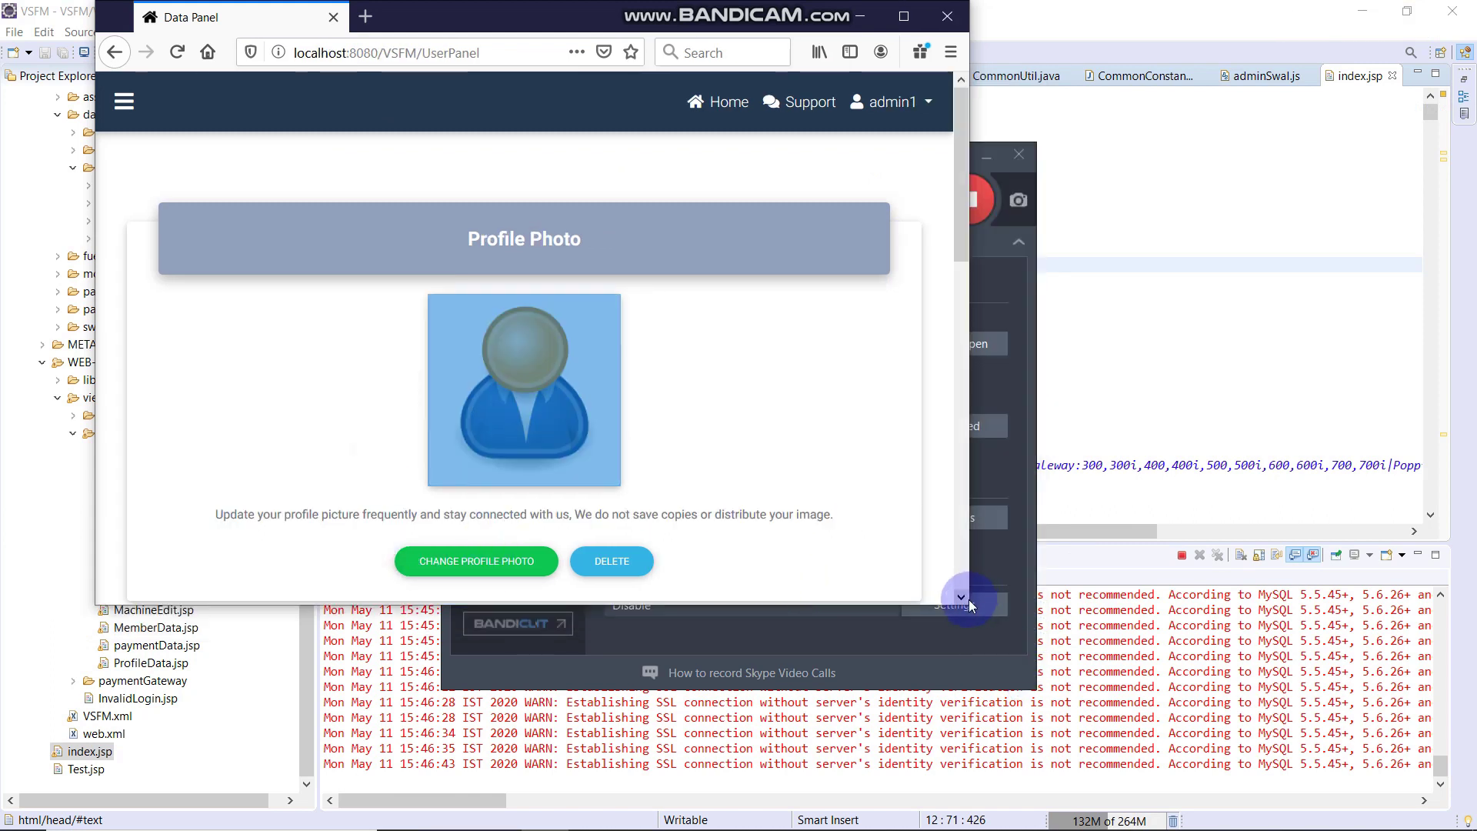
drag(966, 608, 314, 367)
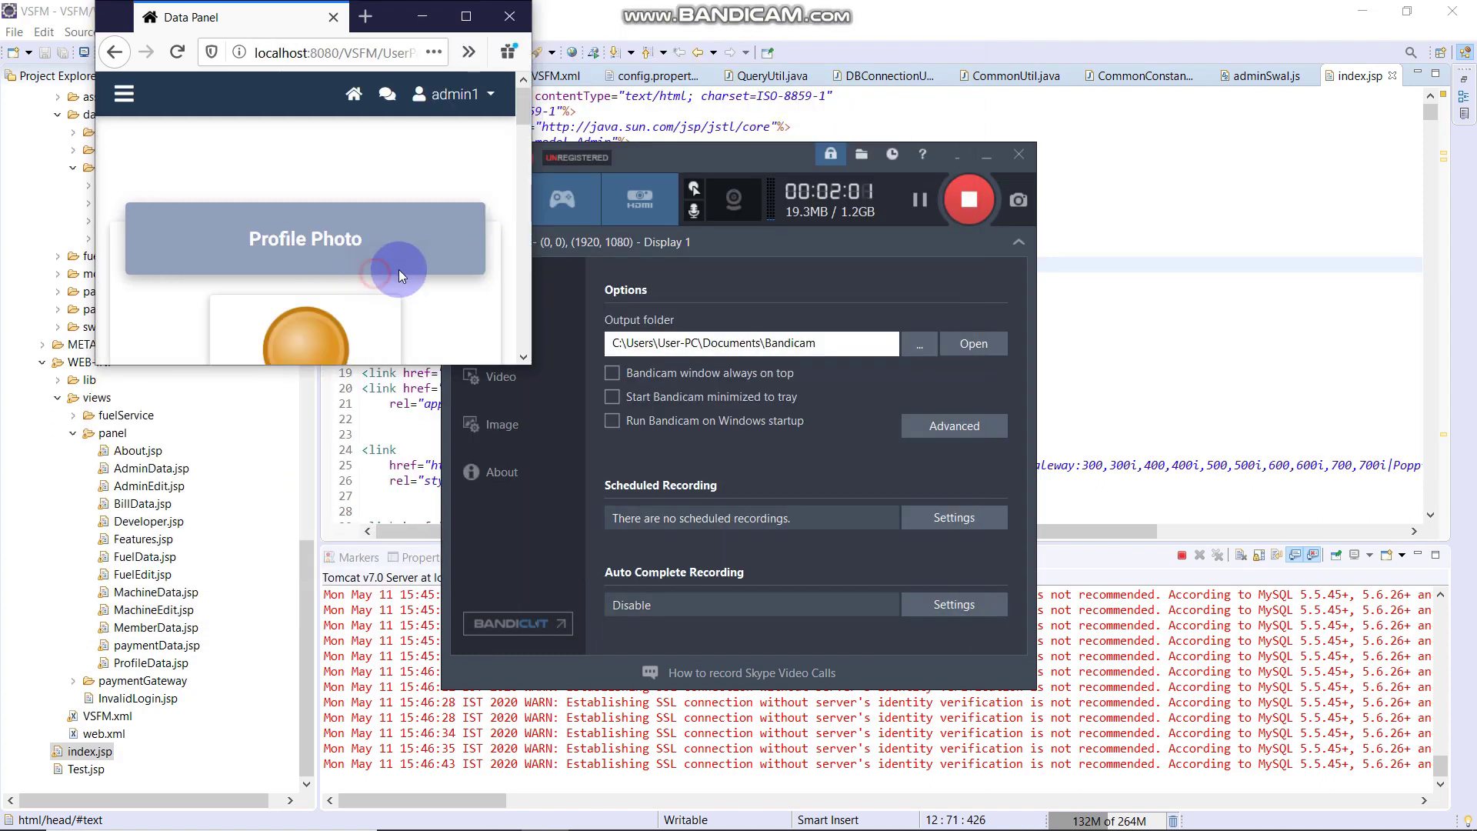
scroll(399, 269, down, 5)
scroll(400, 276, down, 8)
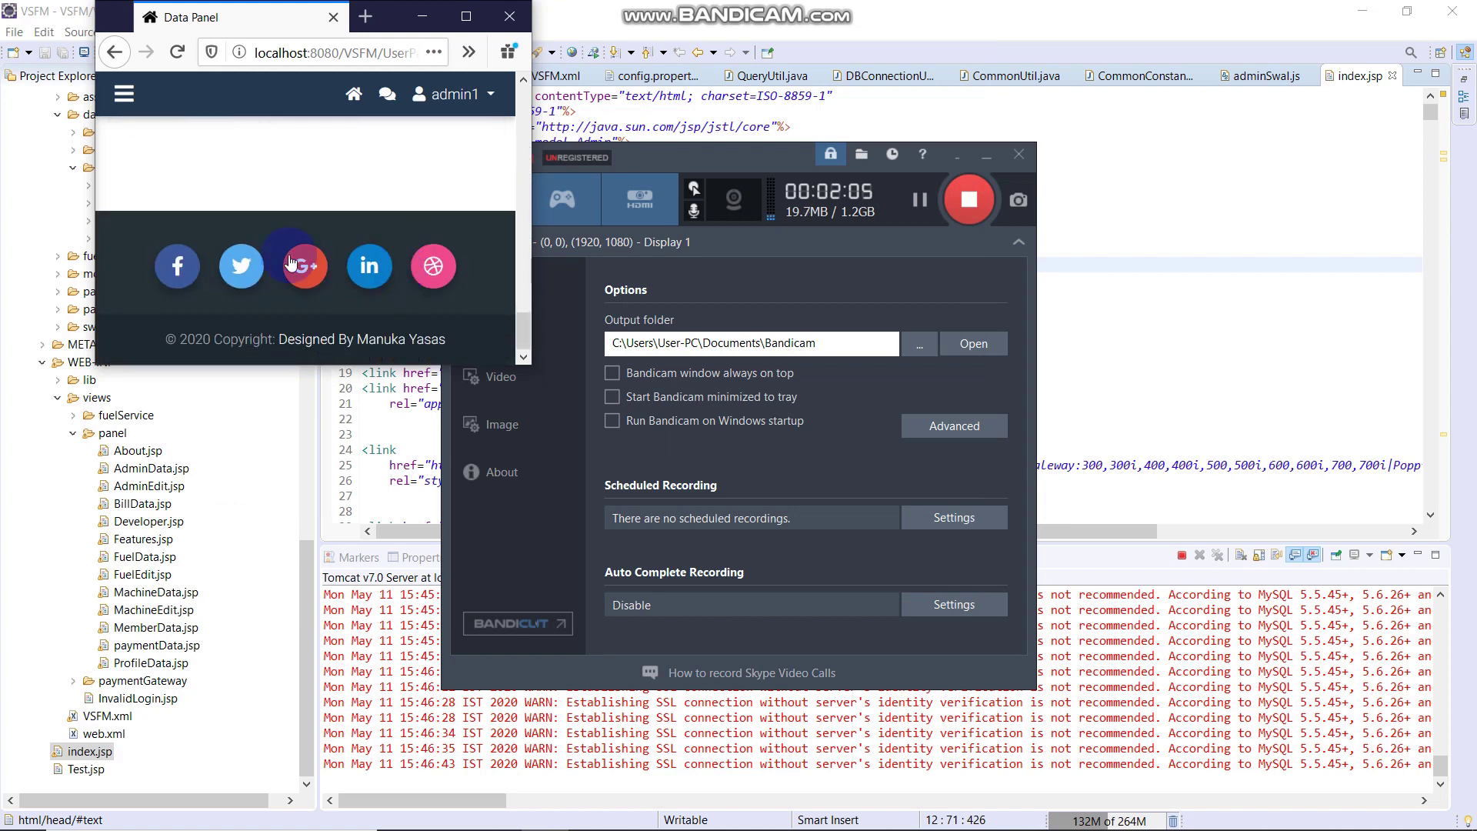
Browse the navigation menu's Panel, Fuel and Payment Management sections, then close it
click(126, 104)
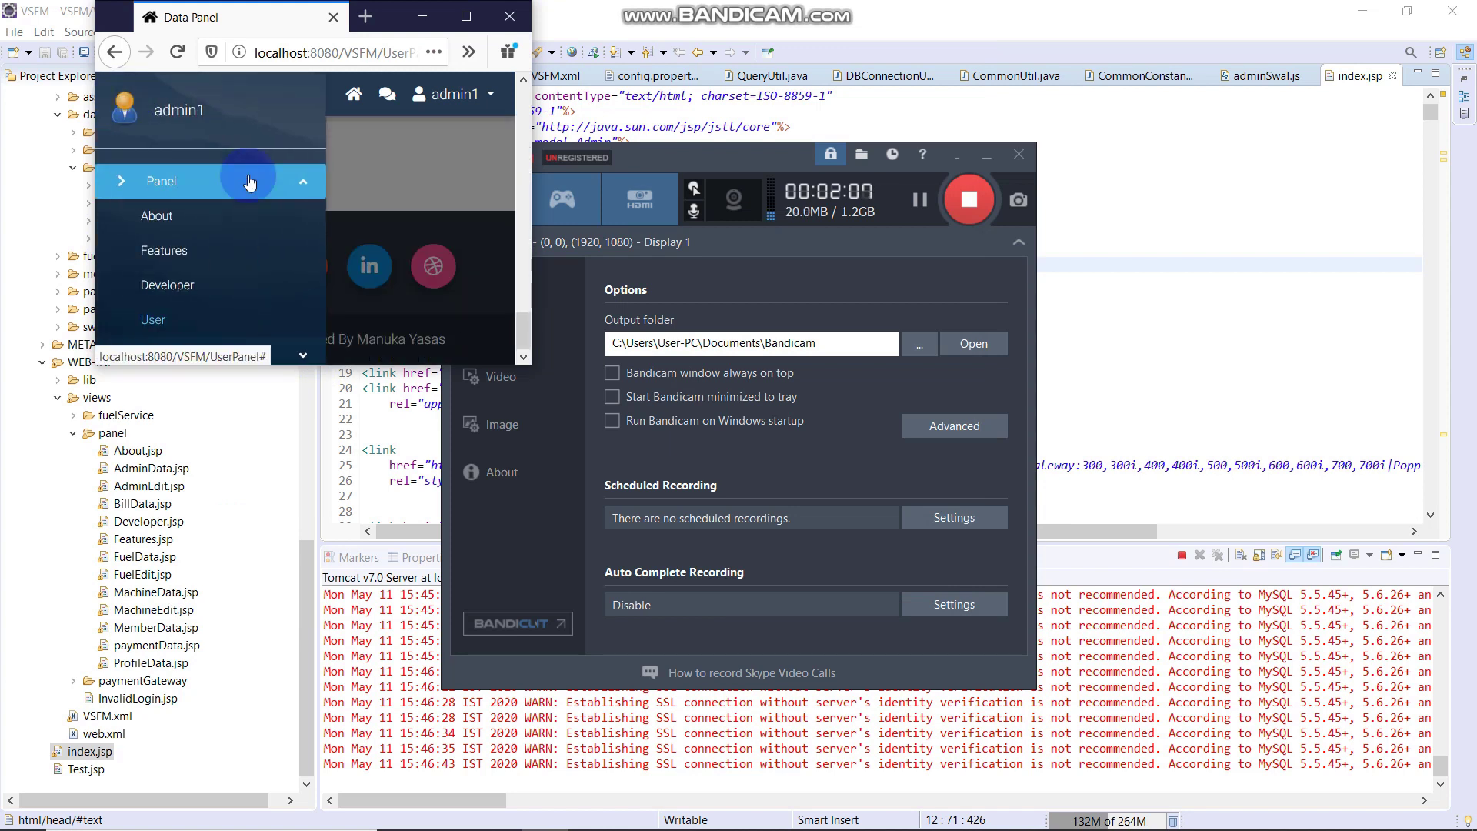
click(372, 177)
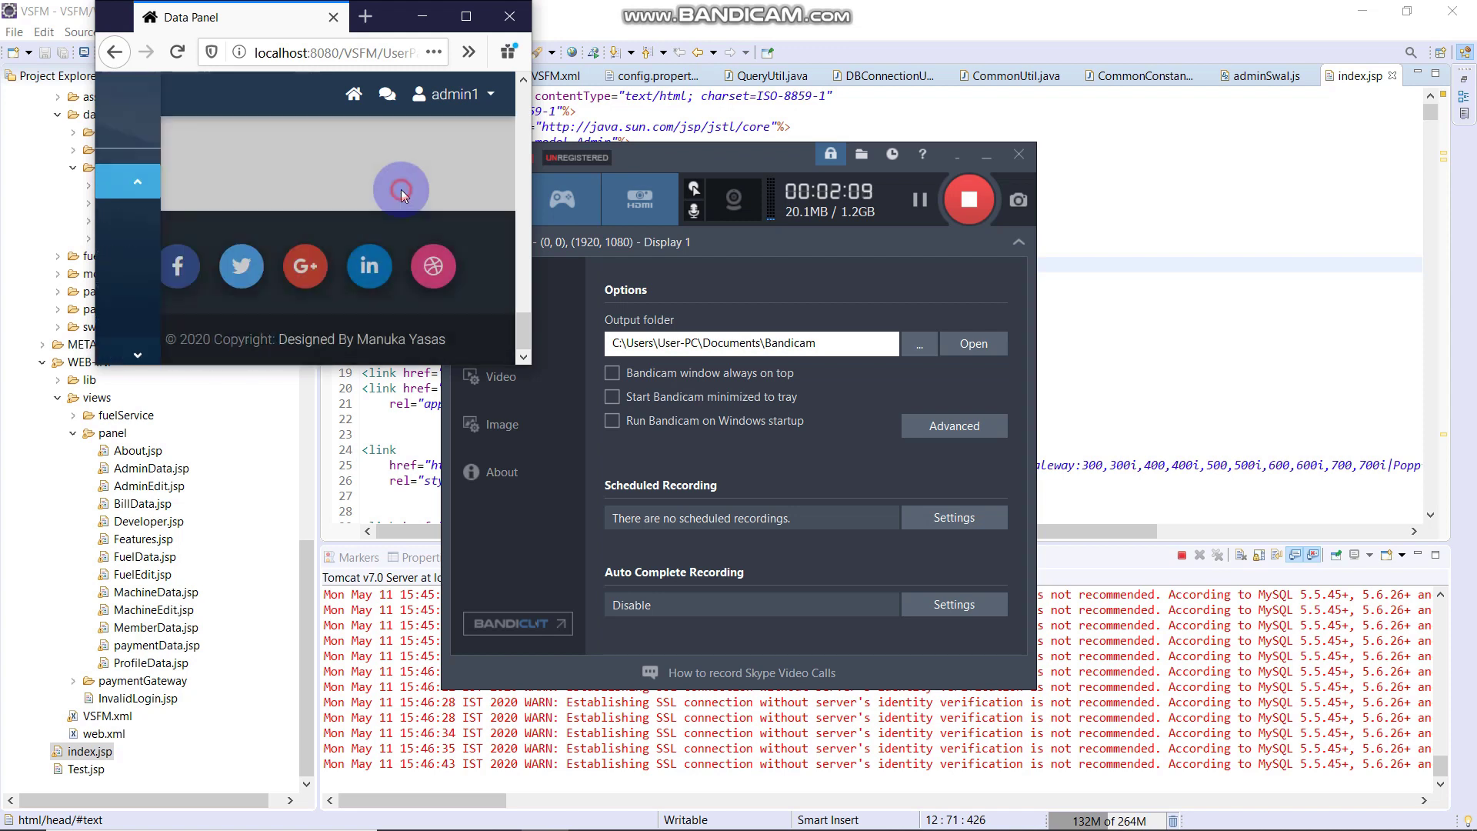
click(119, 95)
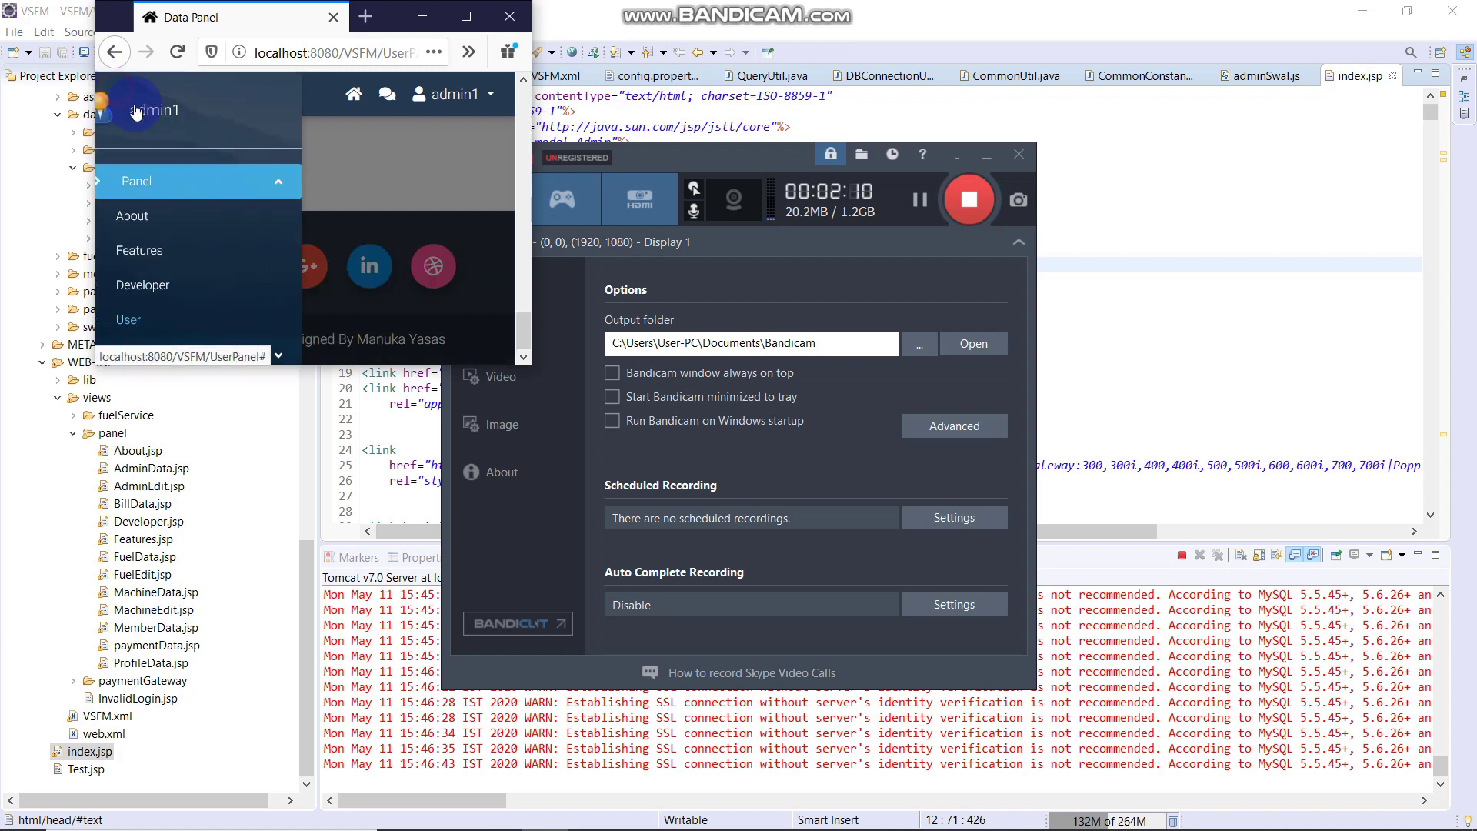
click(168, 183)
click(269, 253)
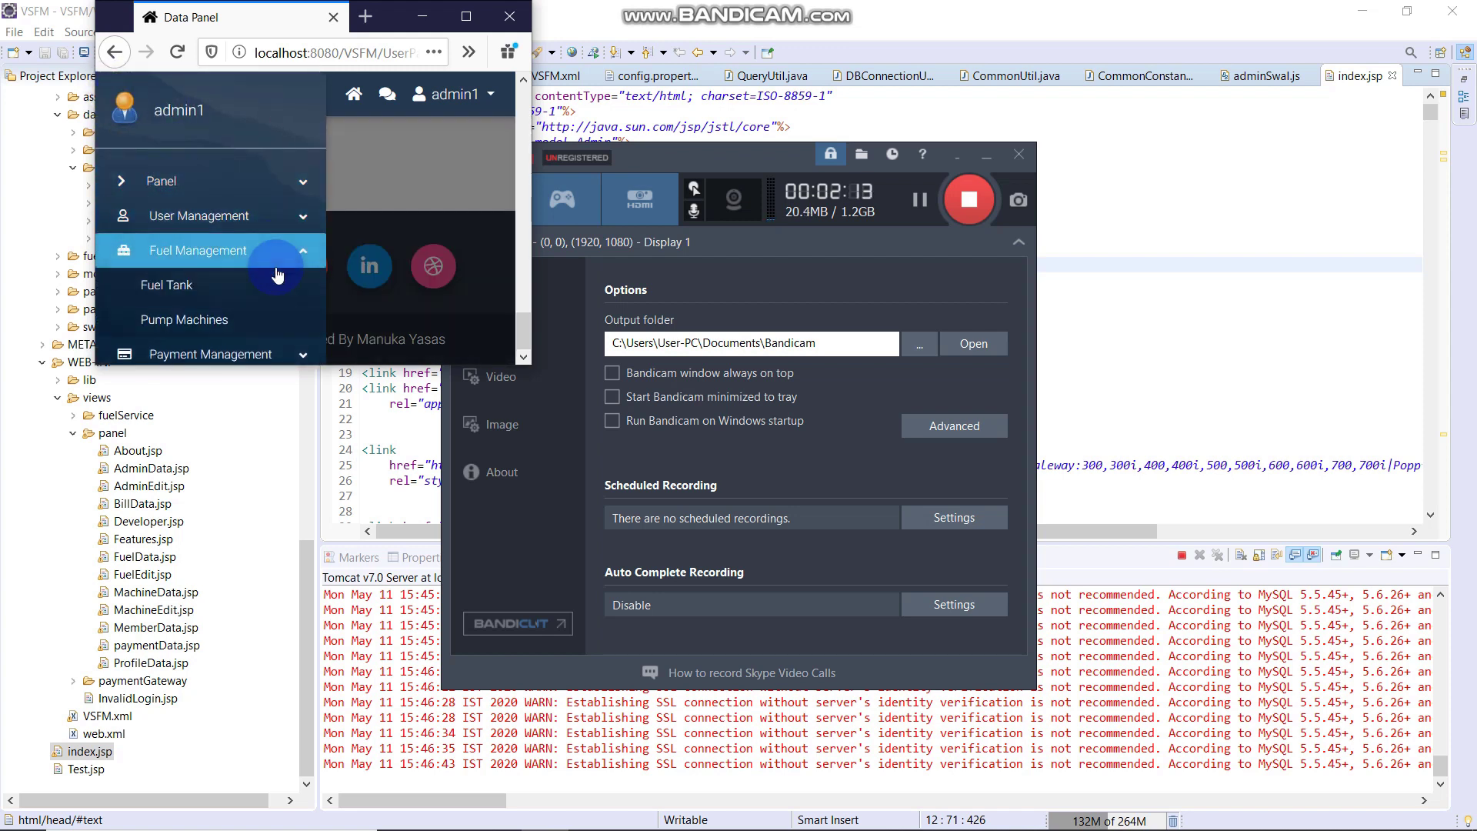
click(279, 262)
click(258, 286)
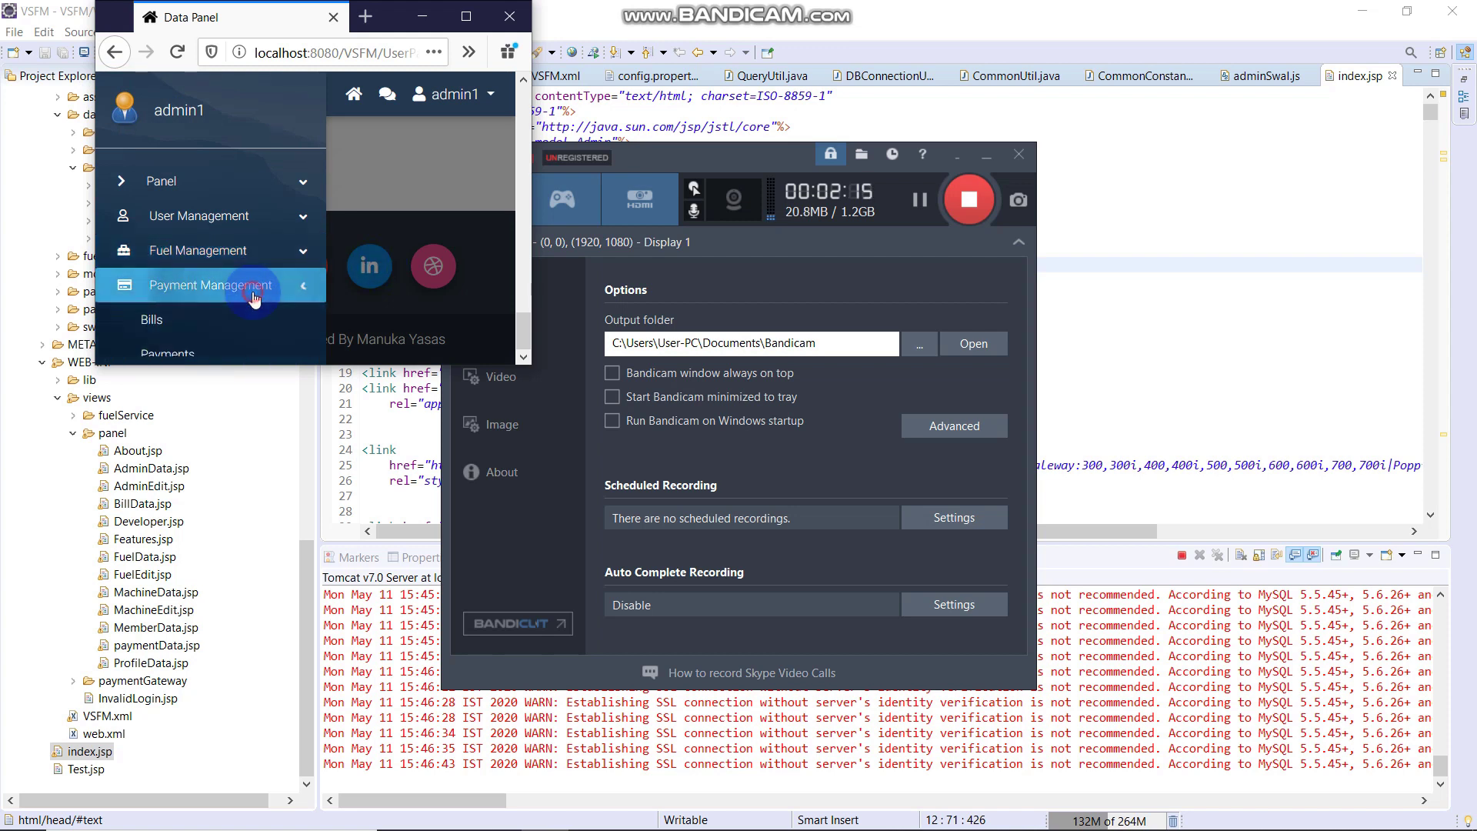
click(260, 286)
click(404, 165)
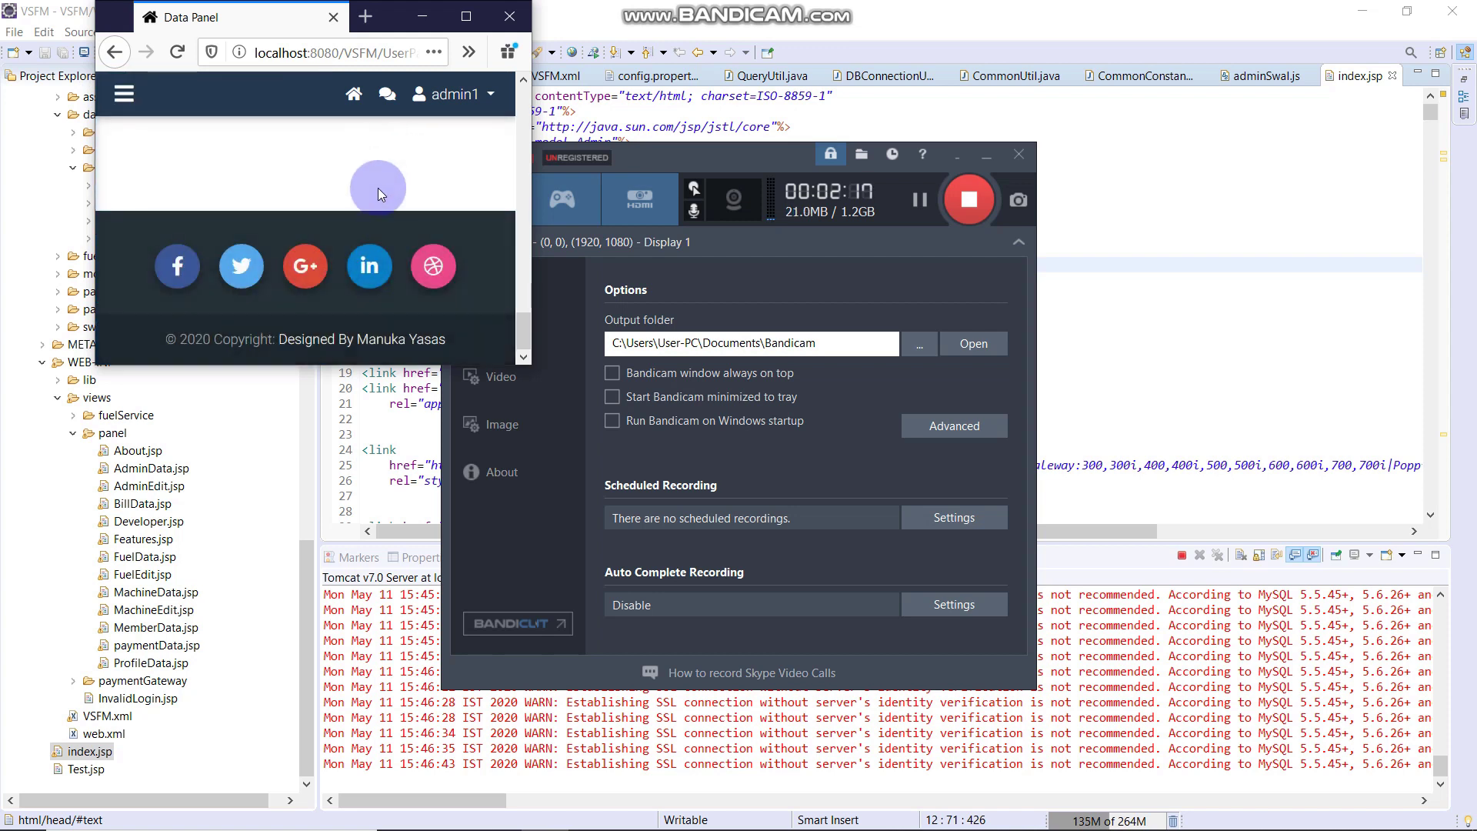
Maximize the browser so the account page fills the screen
scroll(377, 188, up, 5)
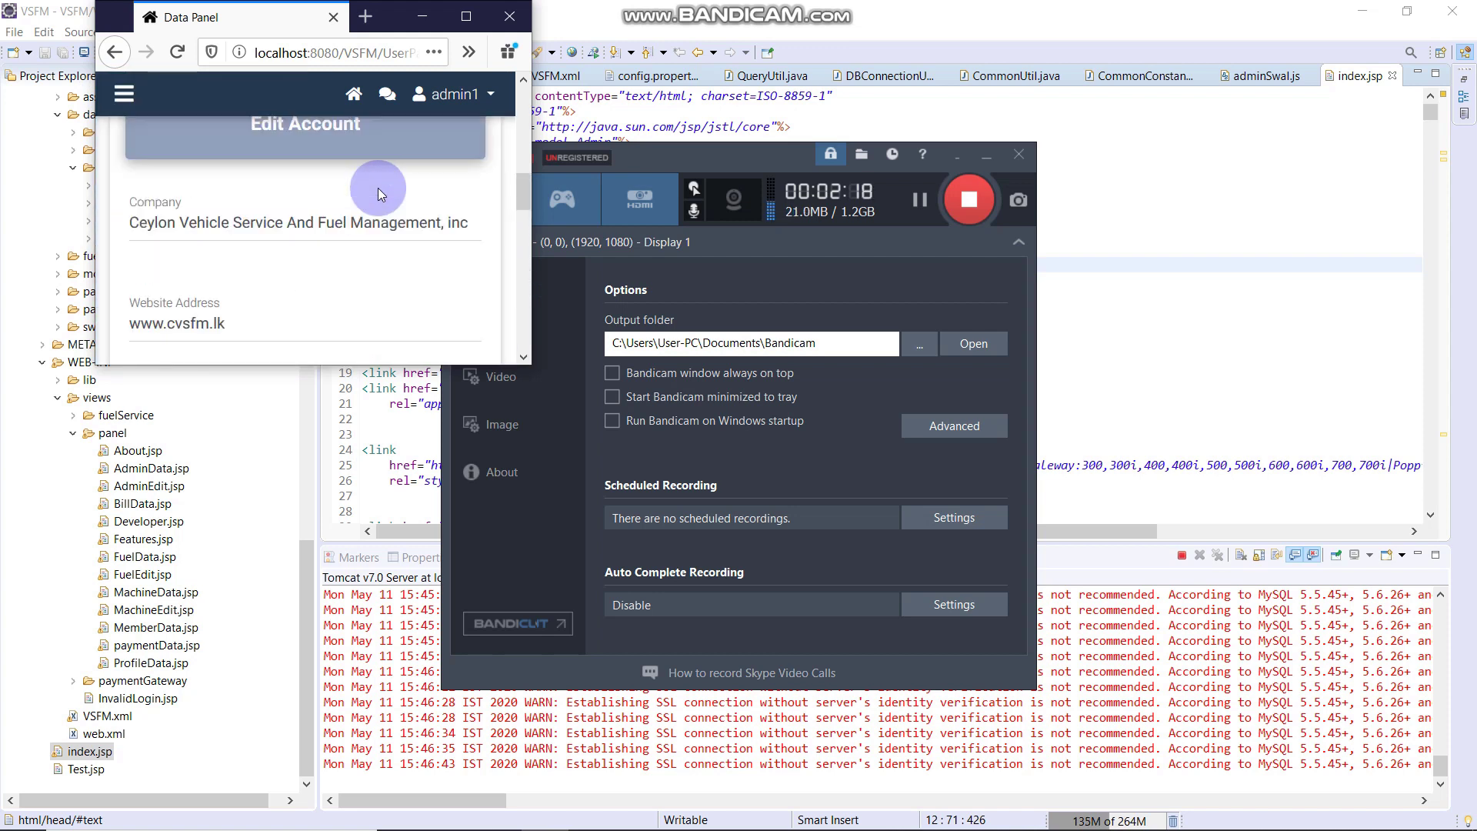
click(533, 369)
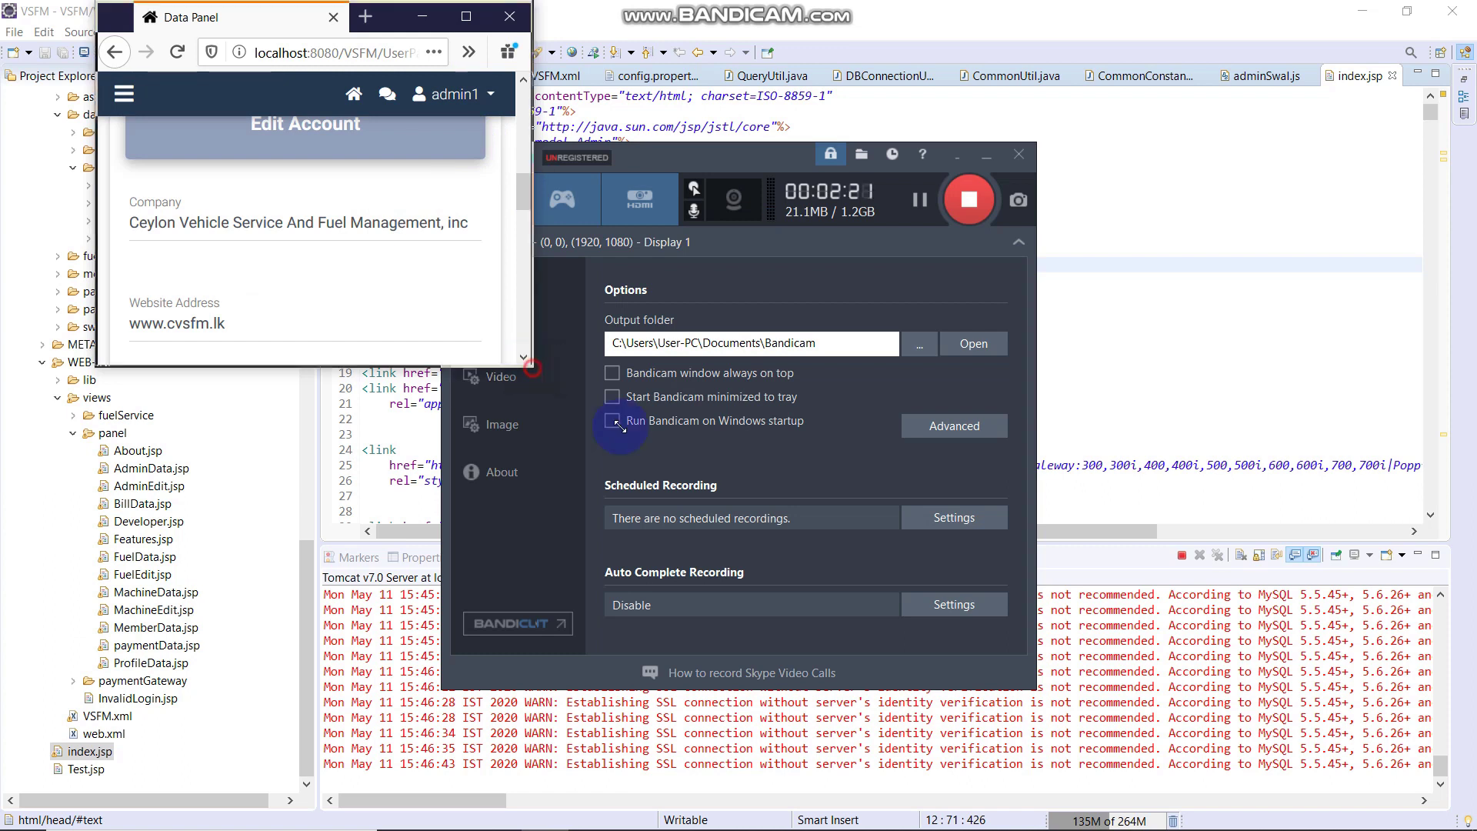
drag(531, 366, 1252, 793)
scroll(1047, 482, up, 4)
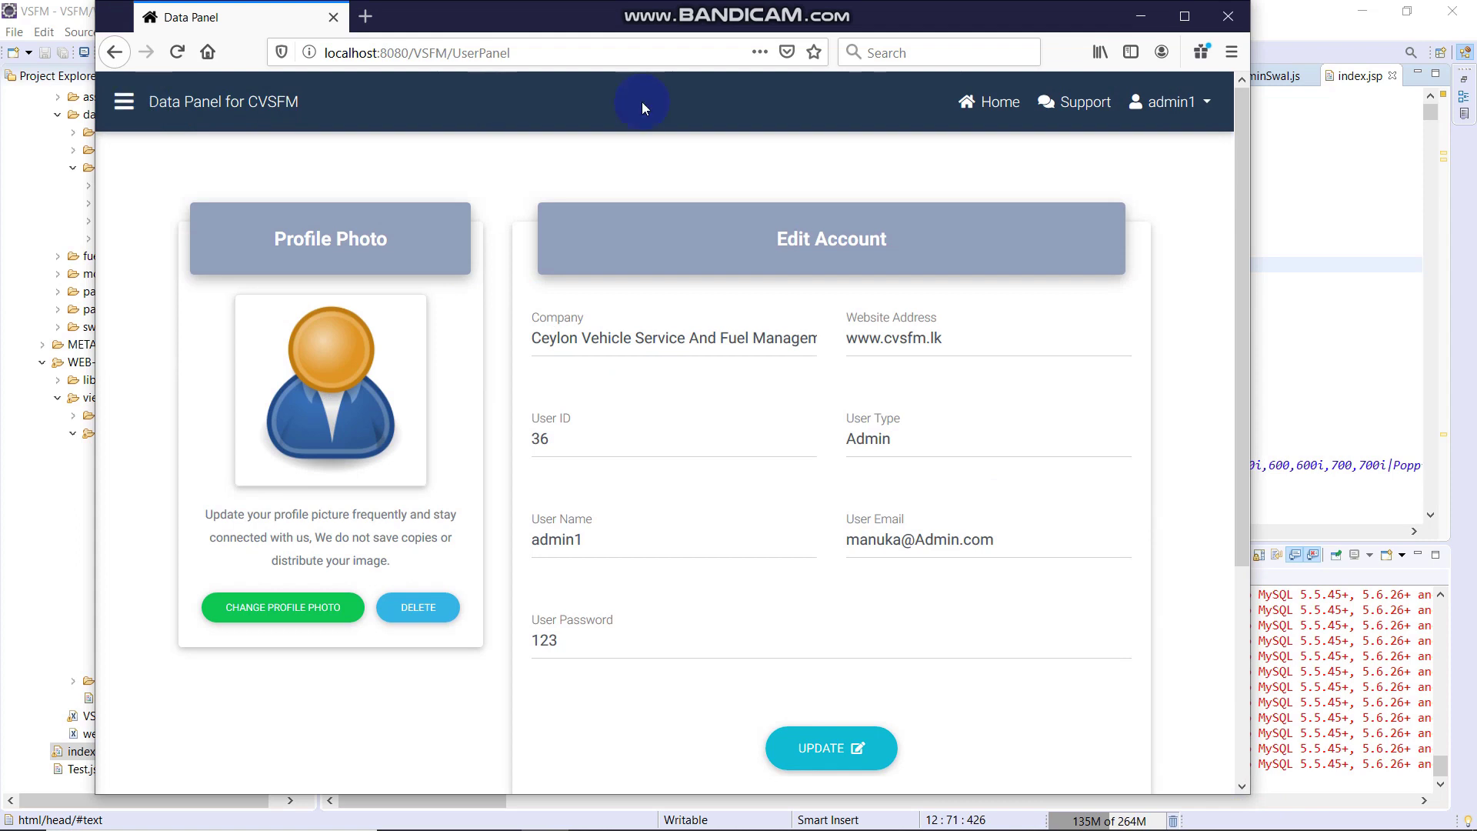
click(1185, 16)
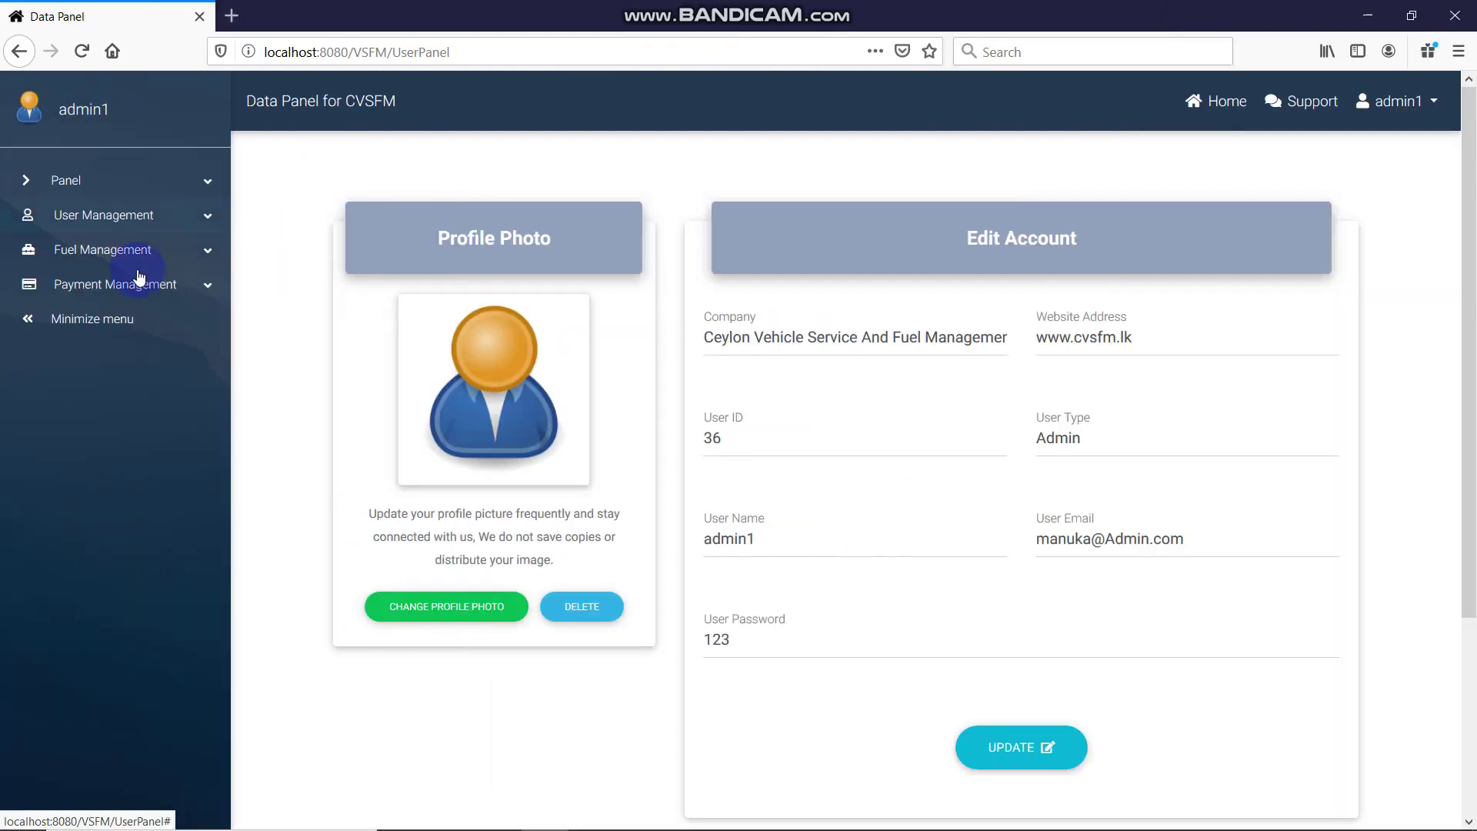
Change the Petrol (fuel 10000) price per litre from 174.9 to 174.93 and save
click(173, 251)
click(175, 220)
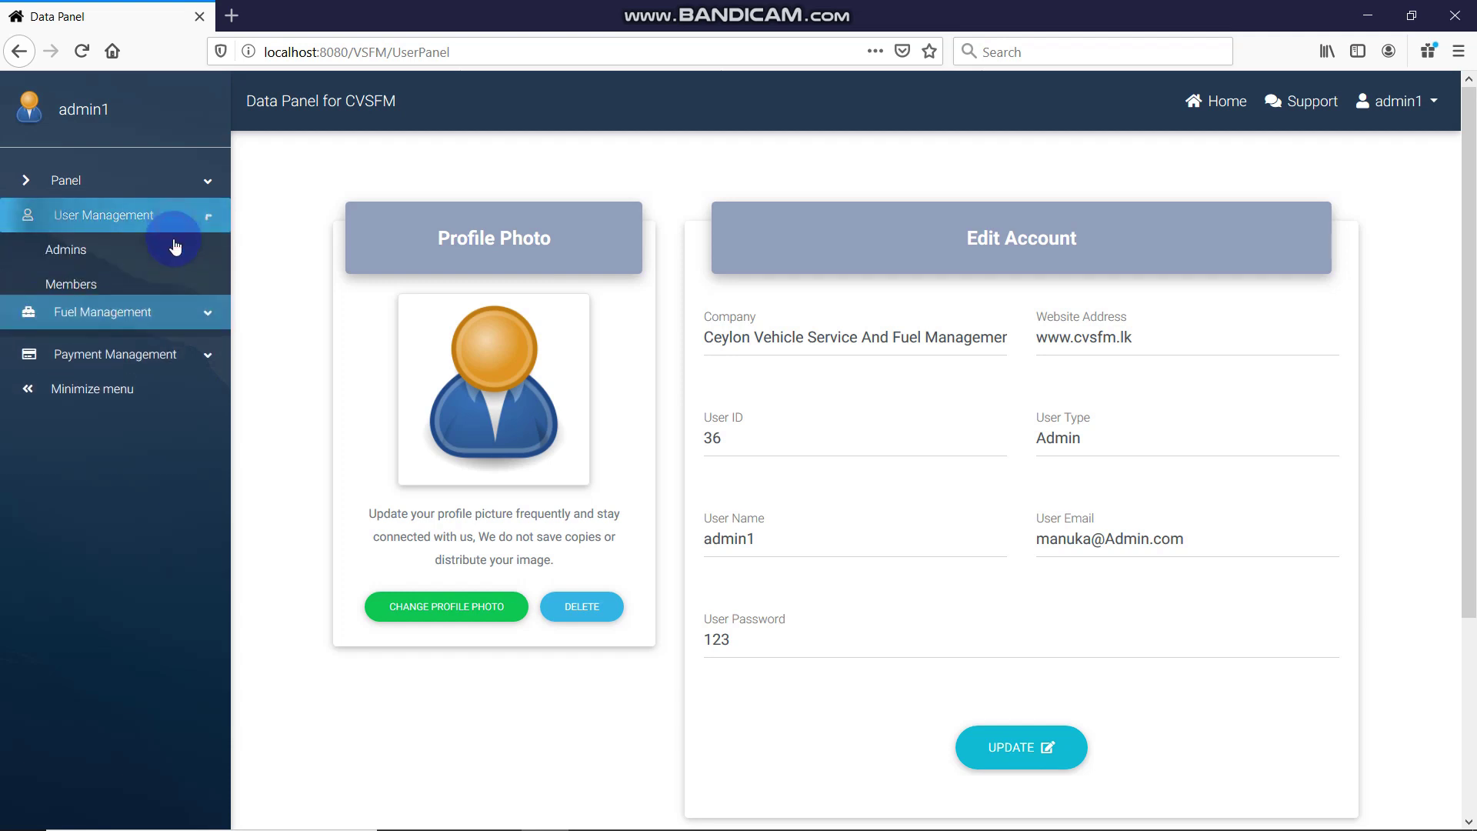
click(146, 316)
click(94, 288)
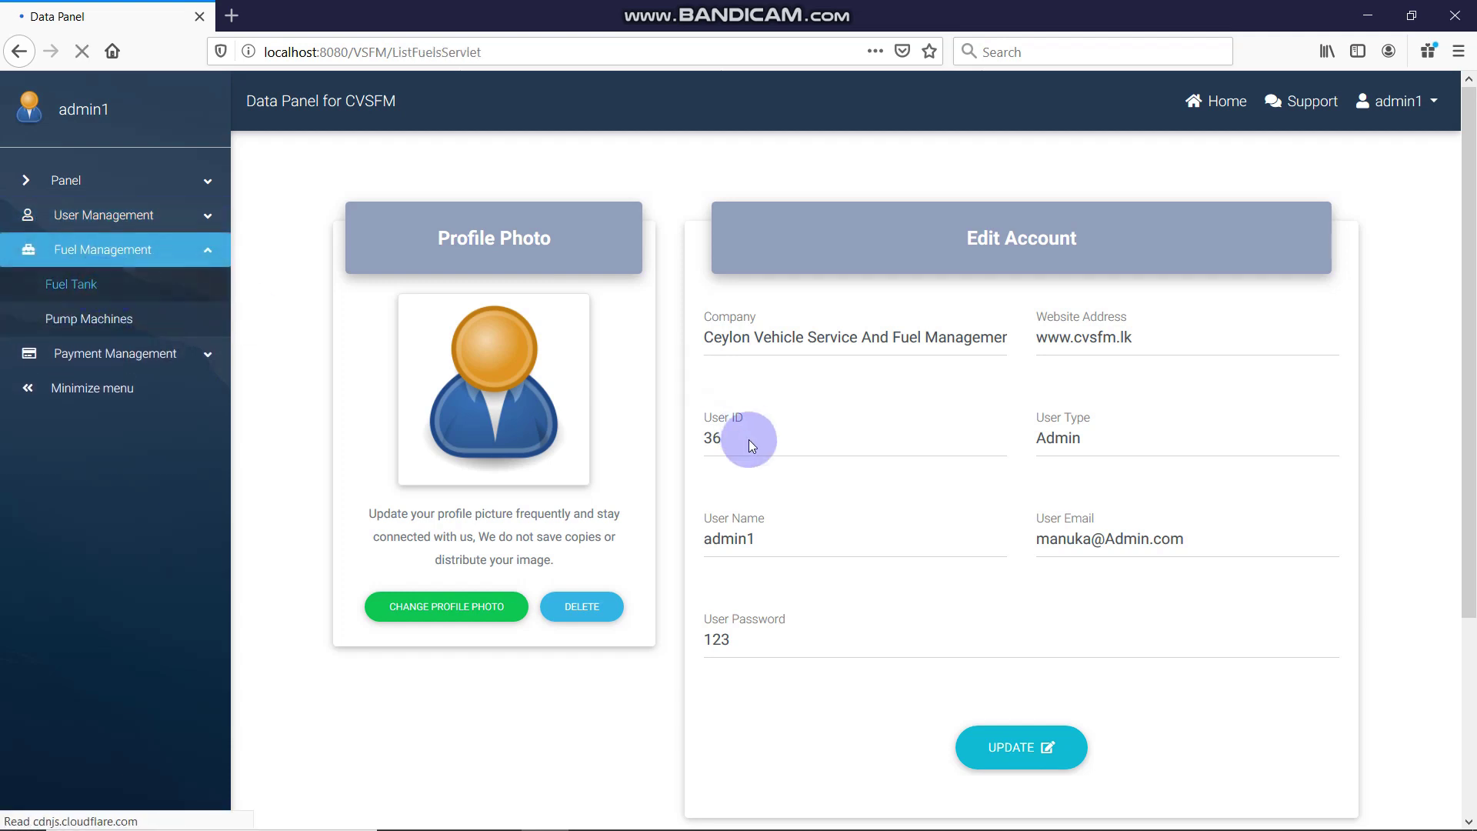
scroll(1015, 499, down, 4)
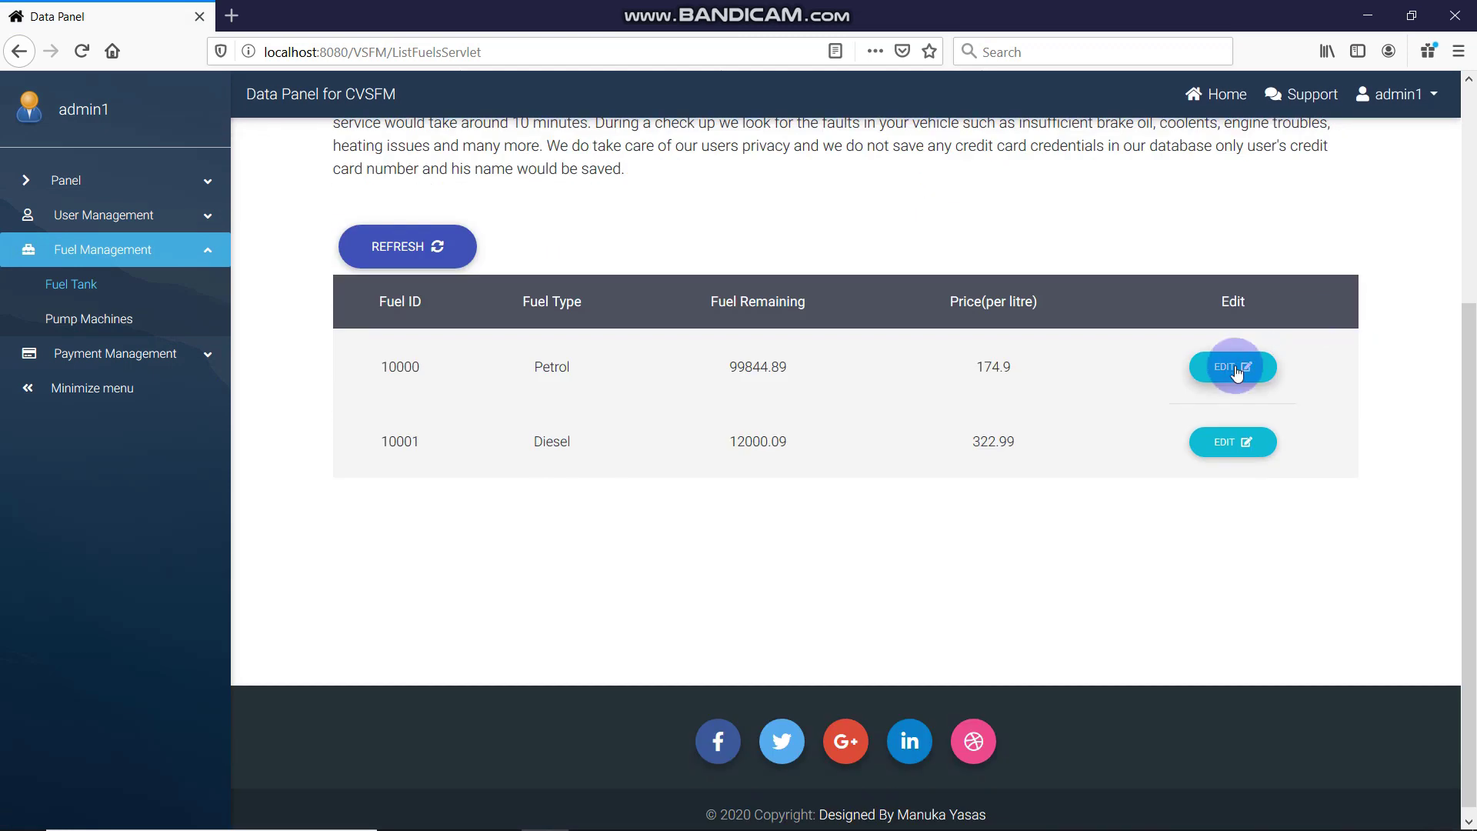
click(1236, 369)
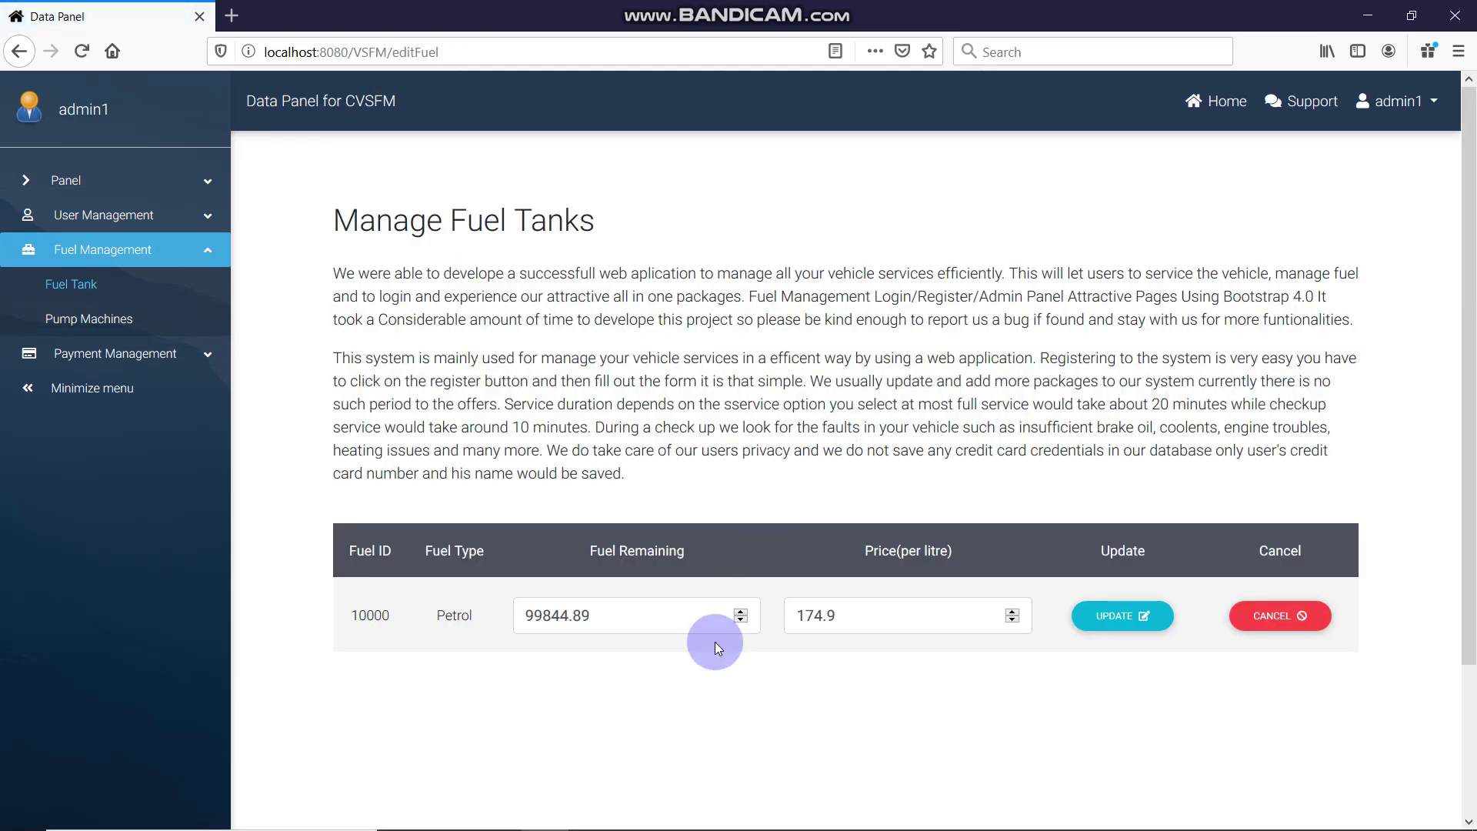
click(650, 604)
click(333, 605)
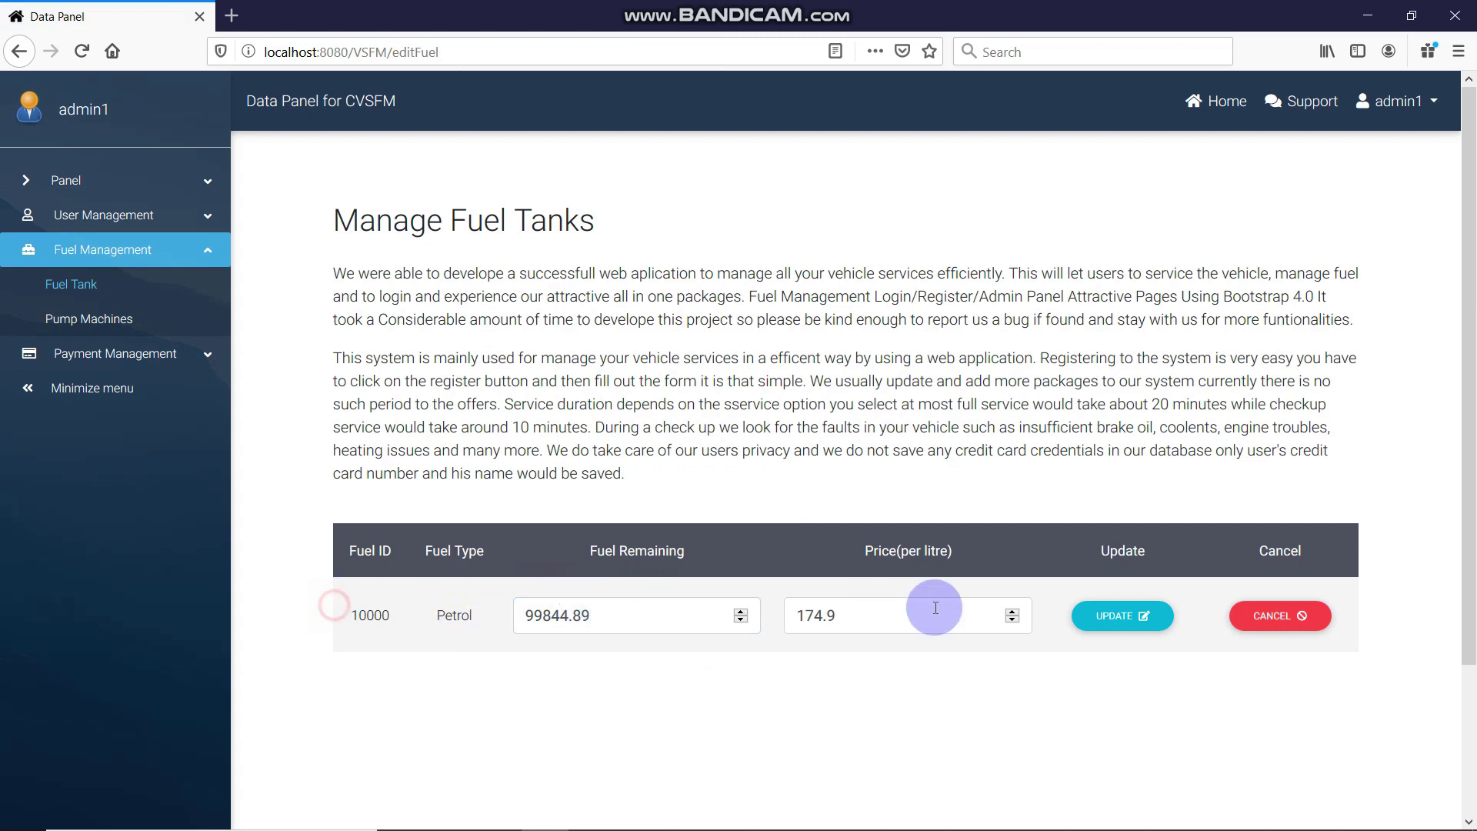
click(1121, 627)
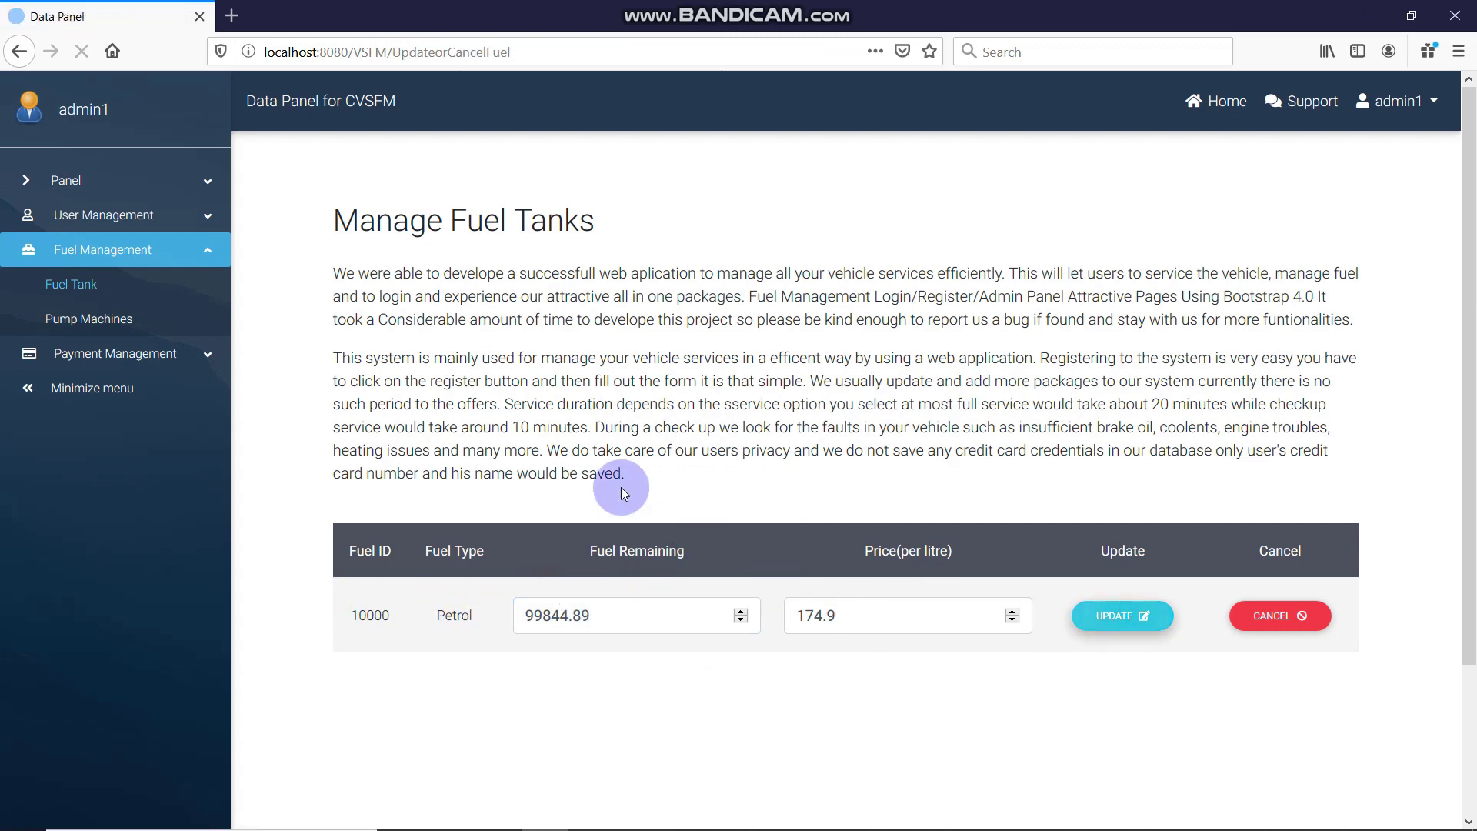
click(1257, 680)
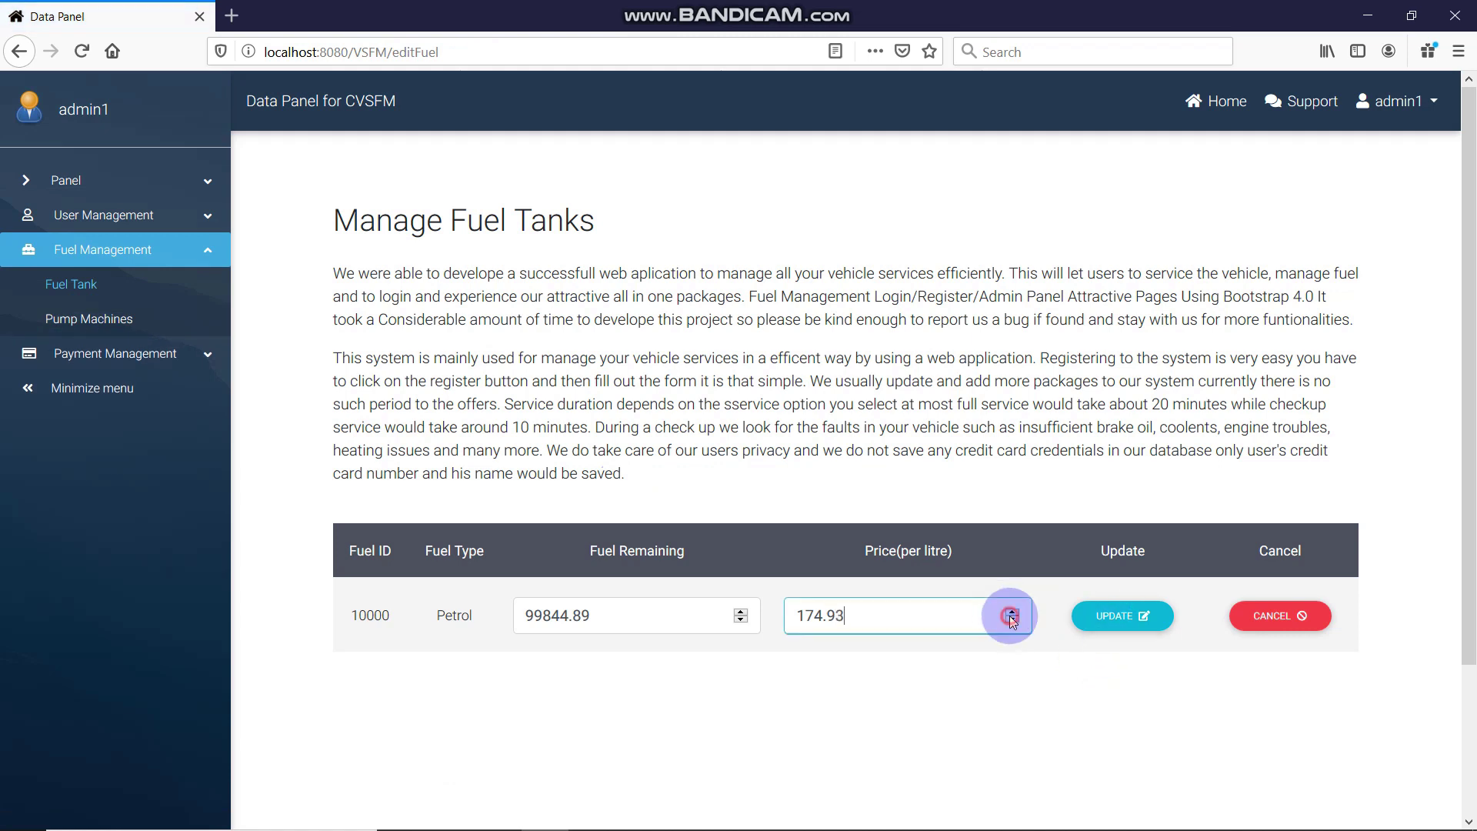
click(1125, 619)
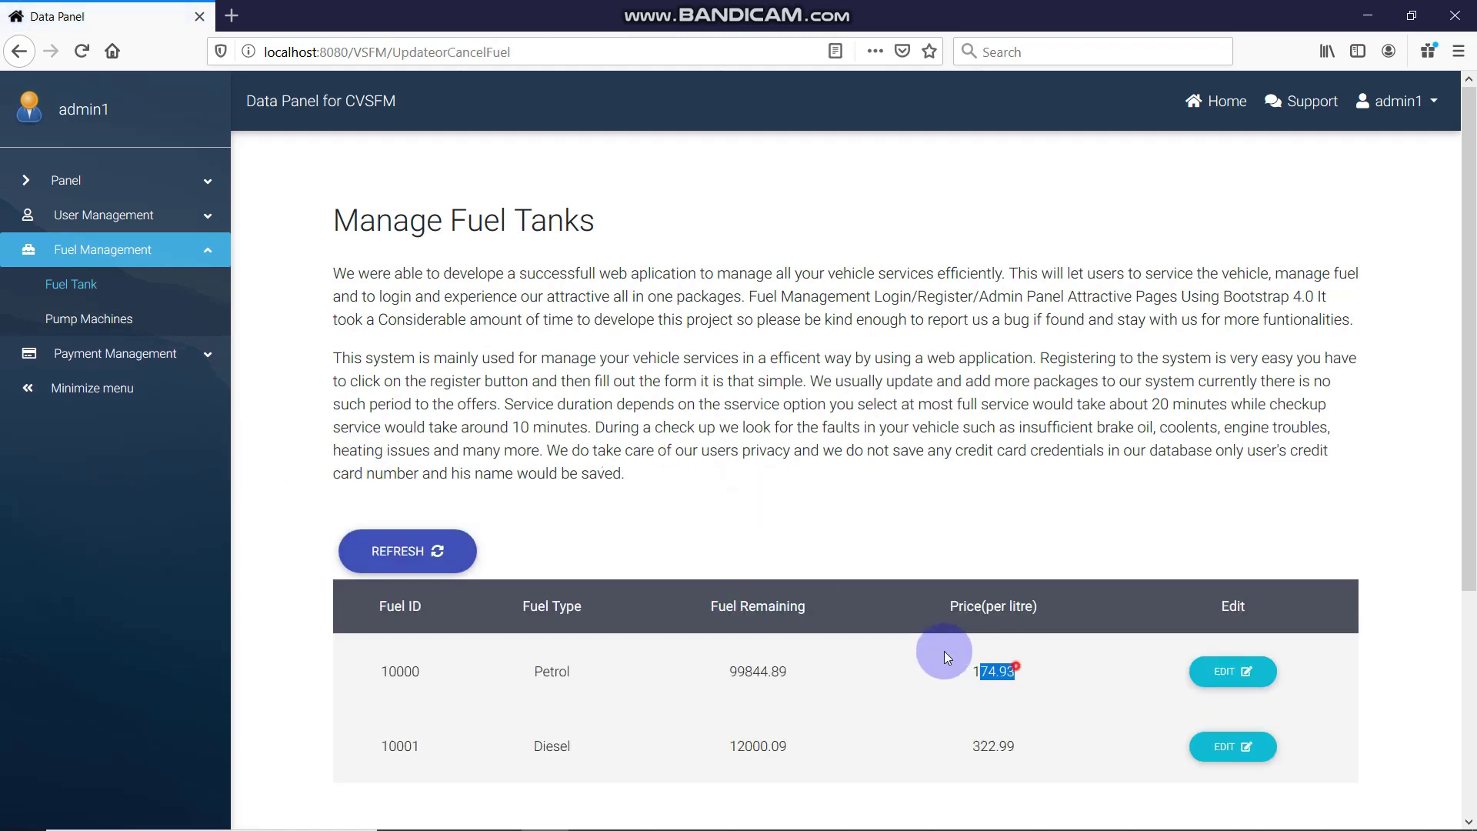
Open the fuel pump machines list and review machine rows 10002 through 10005
click(88, 319)
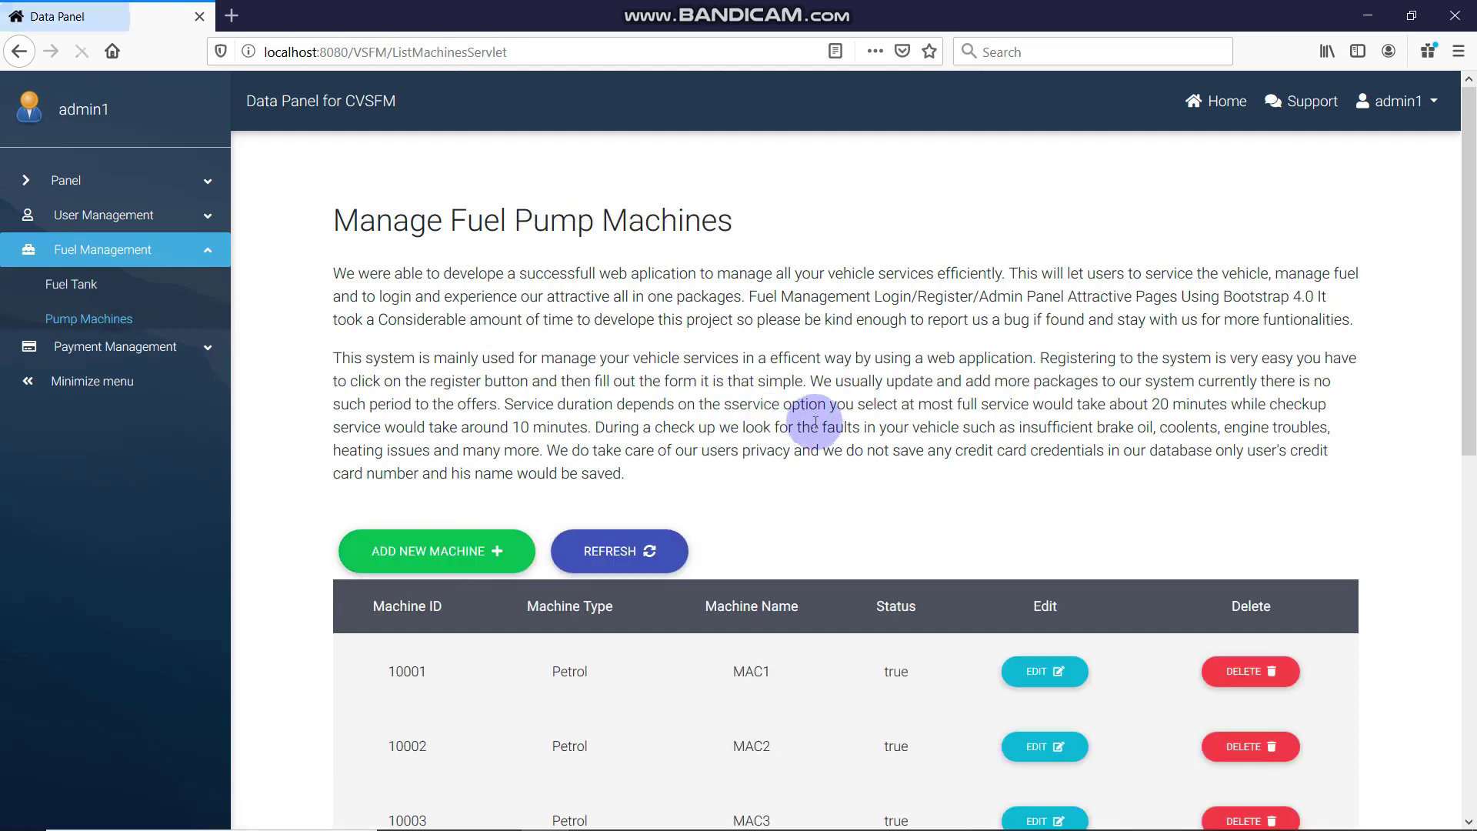
scroll(818, 435, down, 2)
scroll(819, 435, down, 2)
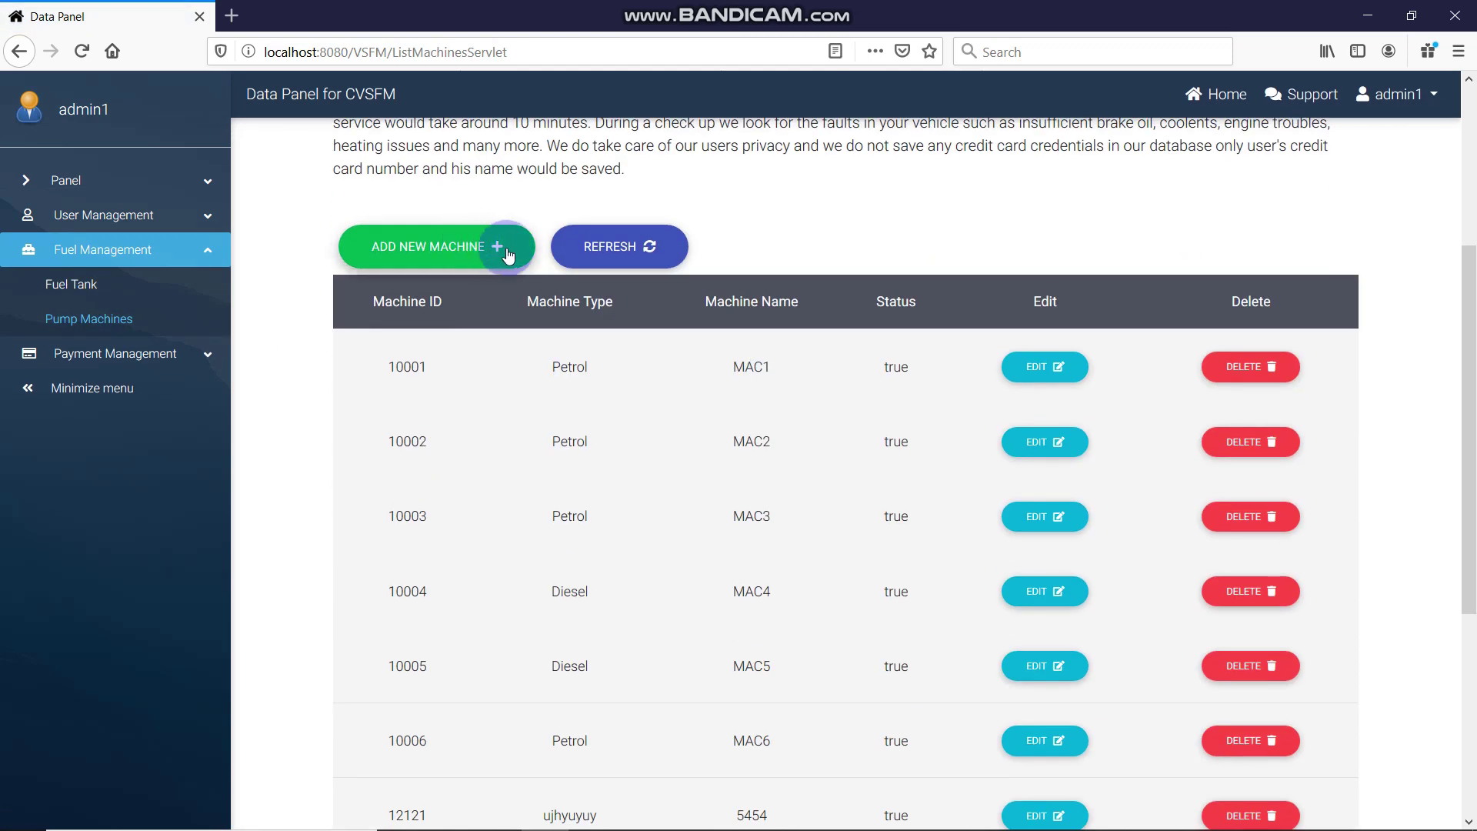
scroll(509, 256, down, 4)
scroll(377, 257, up, 2)
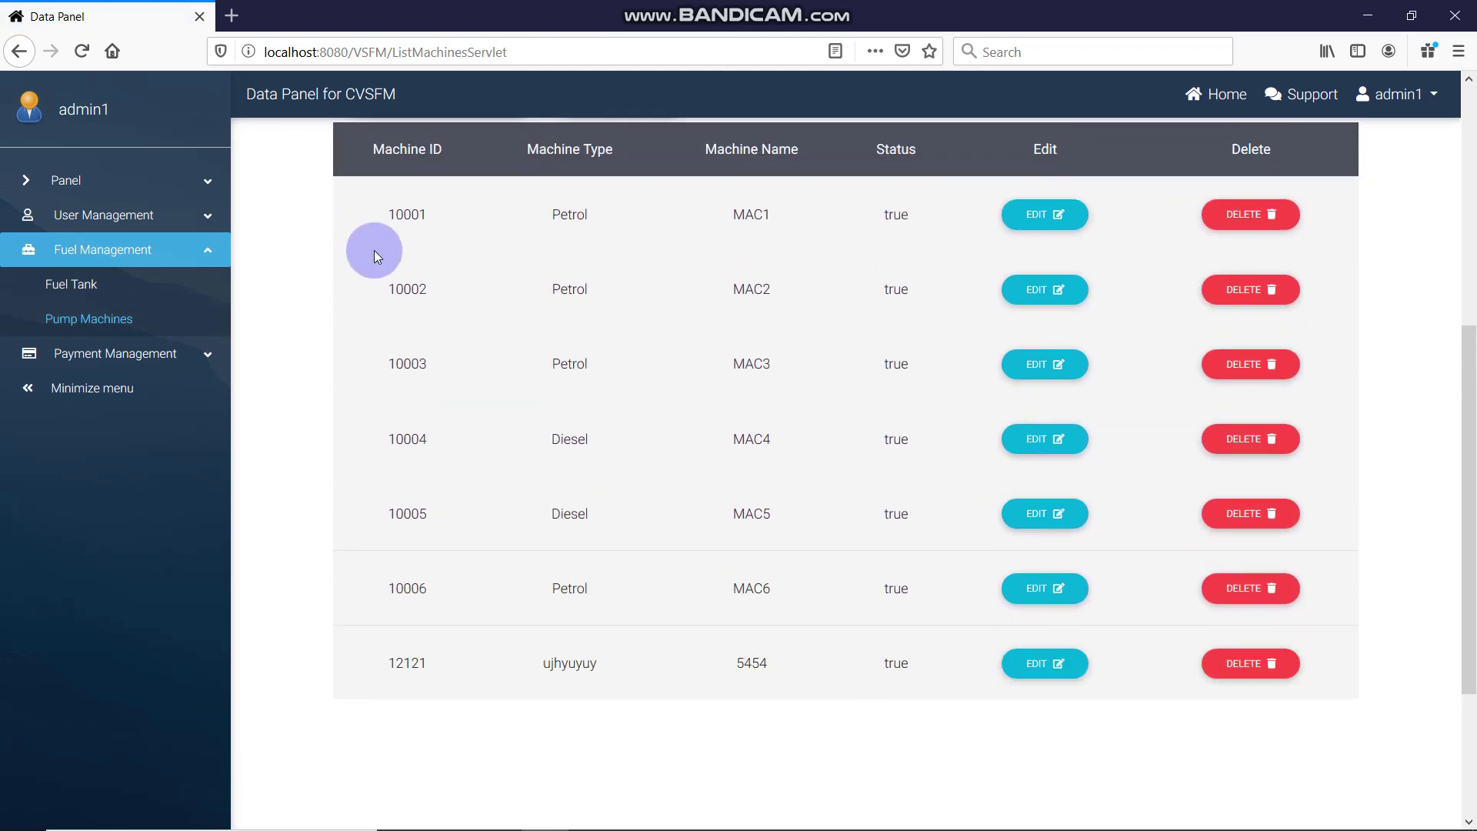
drag(431, 253, 740, 664)
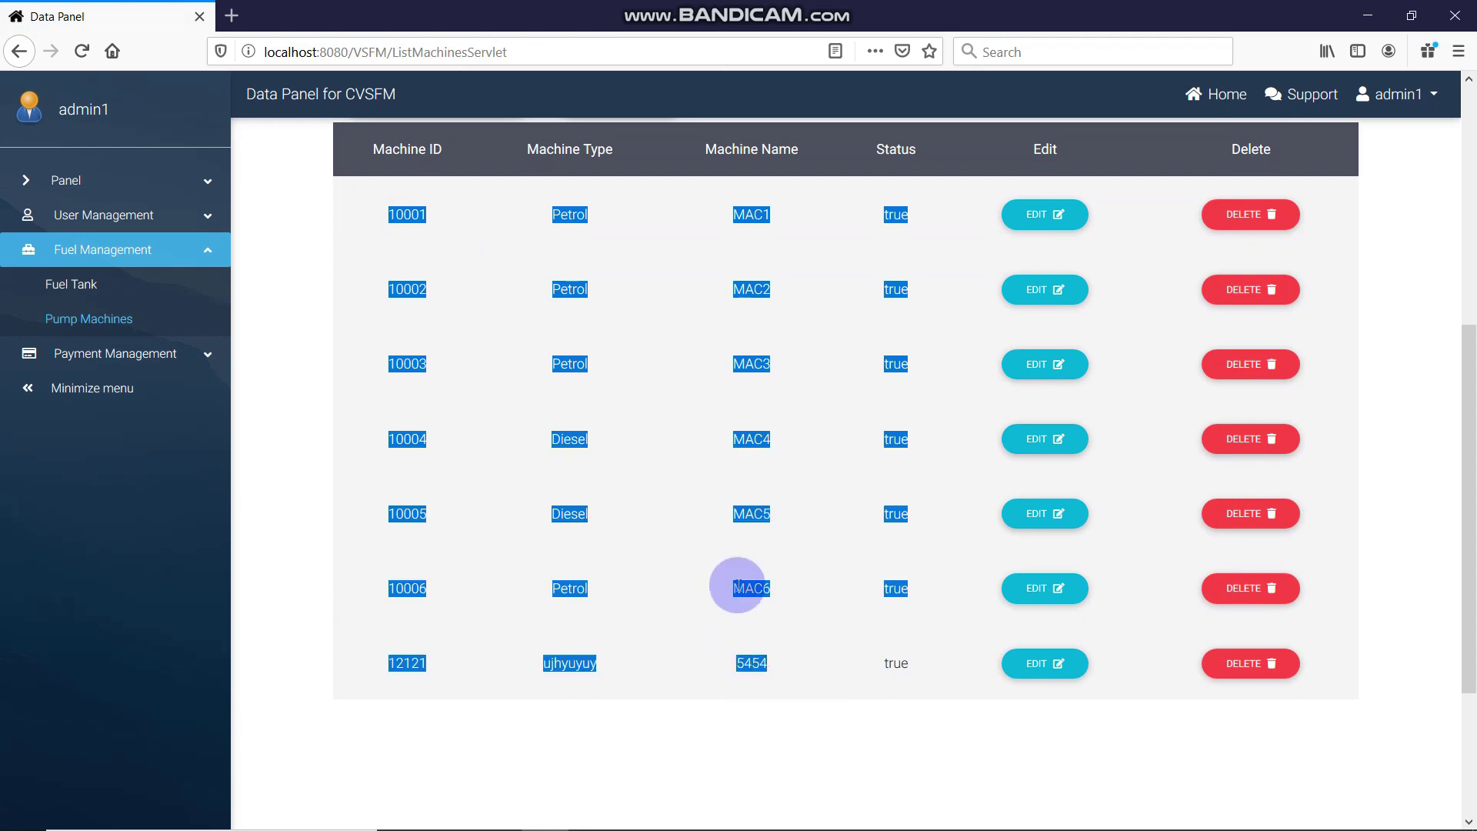
click(468, 567)
drag(384, 590, 725, 254)
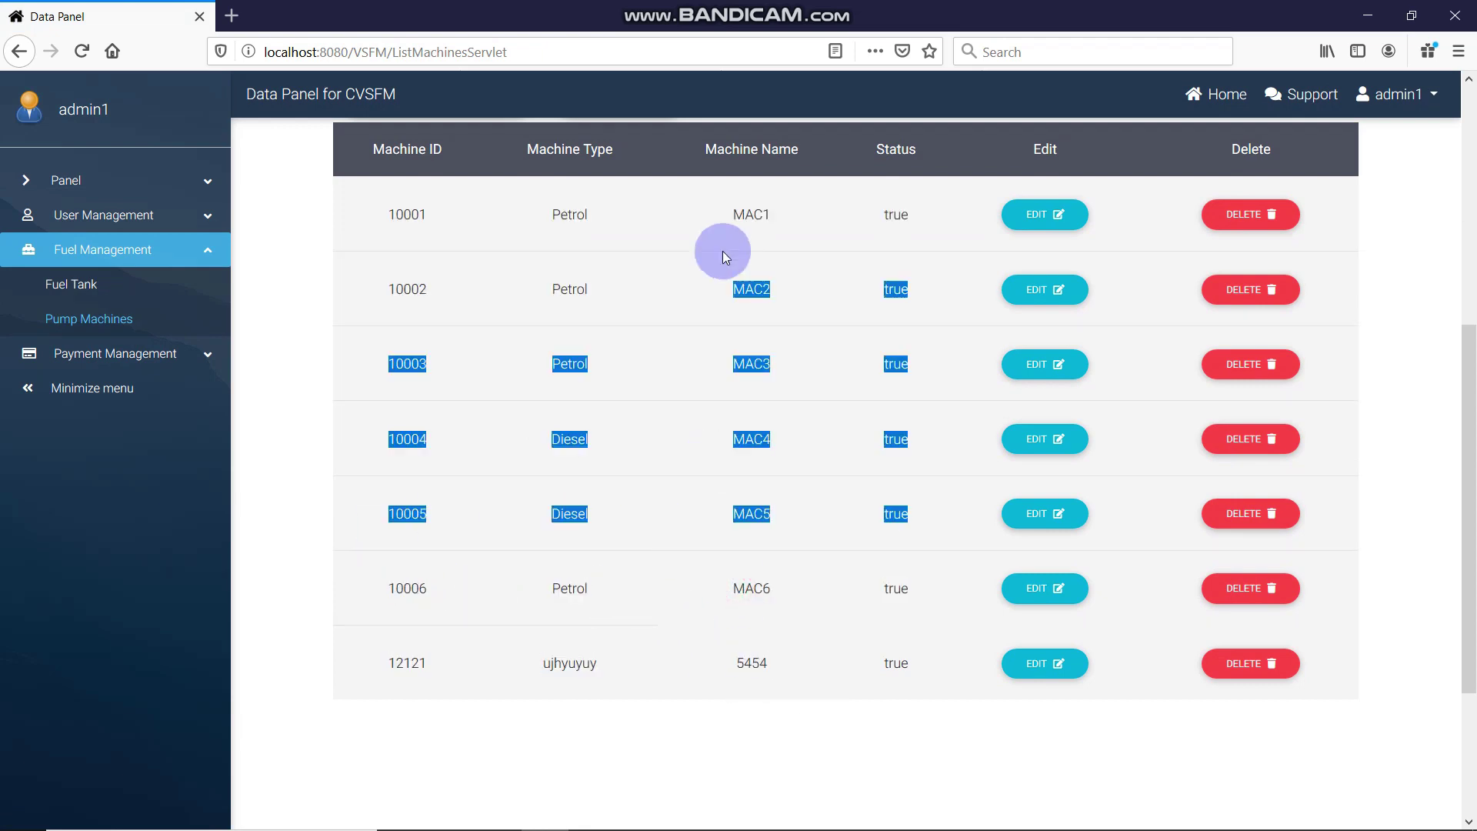
click(789, 409)
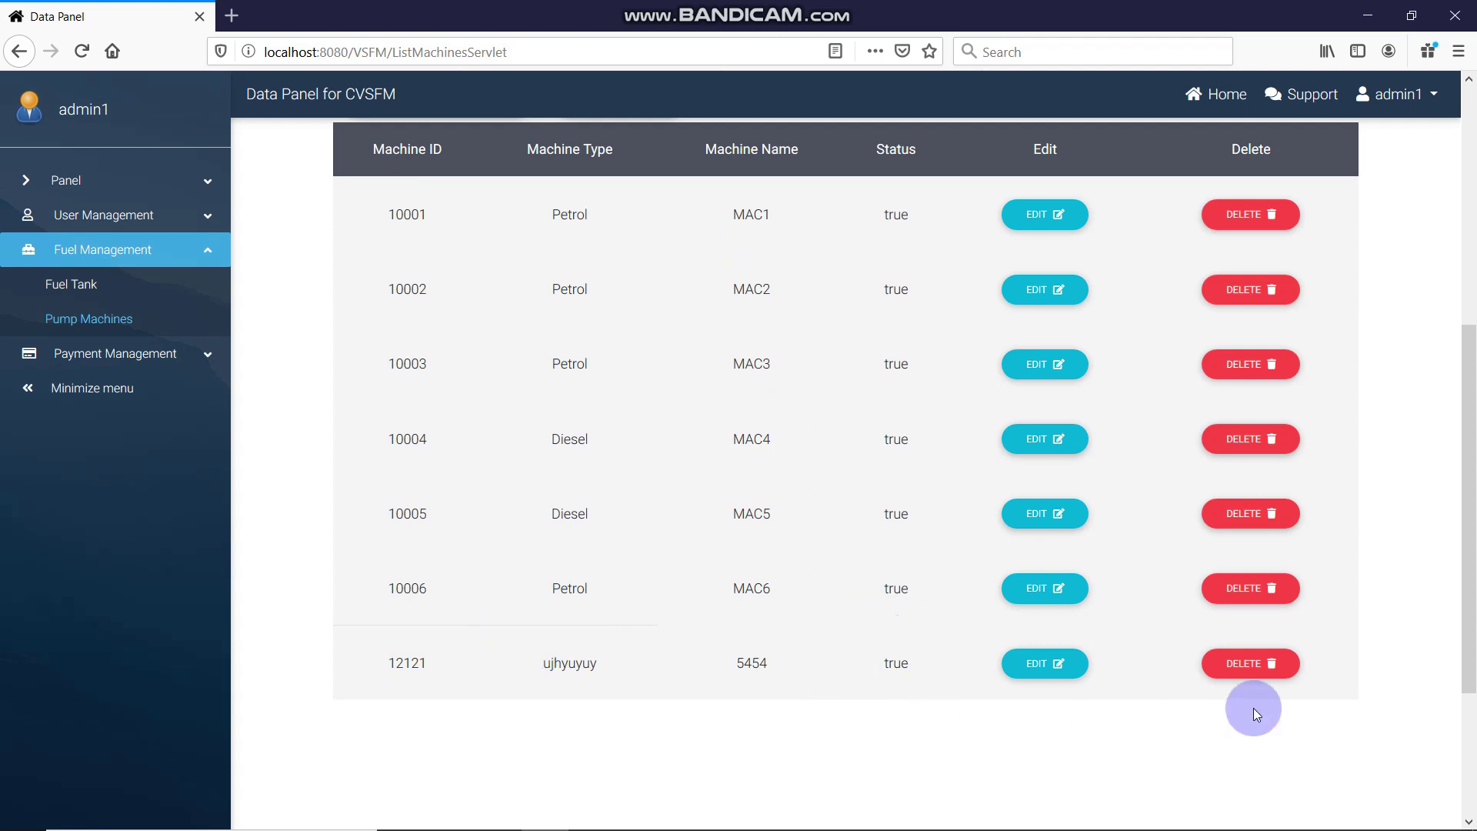
Cancel deleting machine 12121 to keep it, then open the Add New Machine form
click(1288, 663)
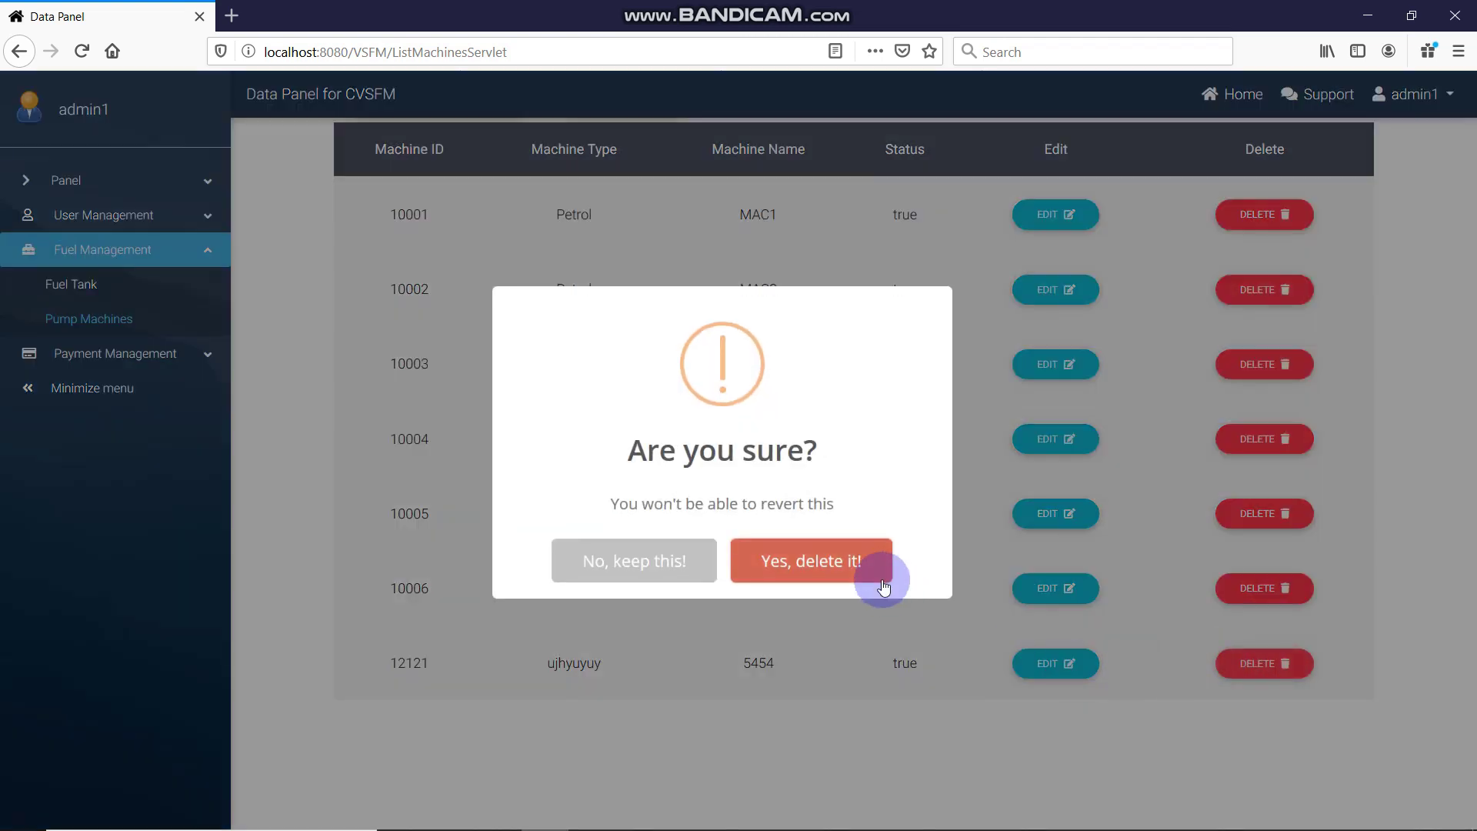
click(676, 561)
click(722, 561)
scroll(539, 462, up, 10)
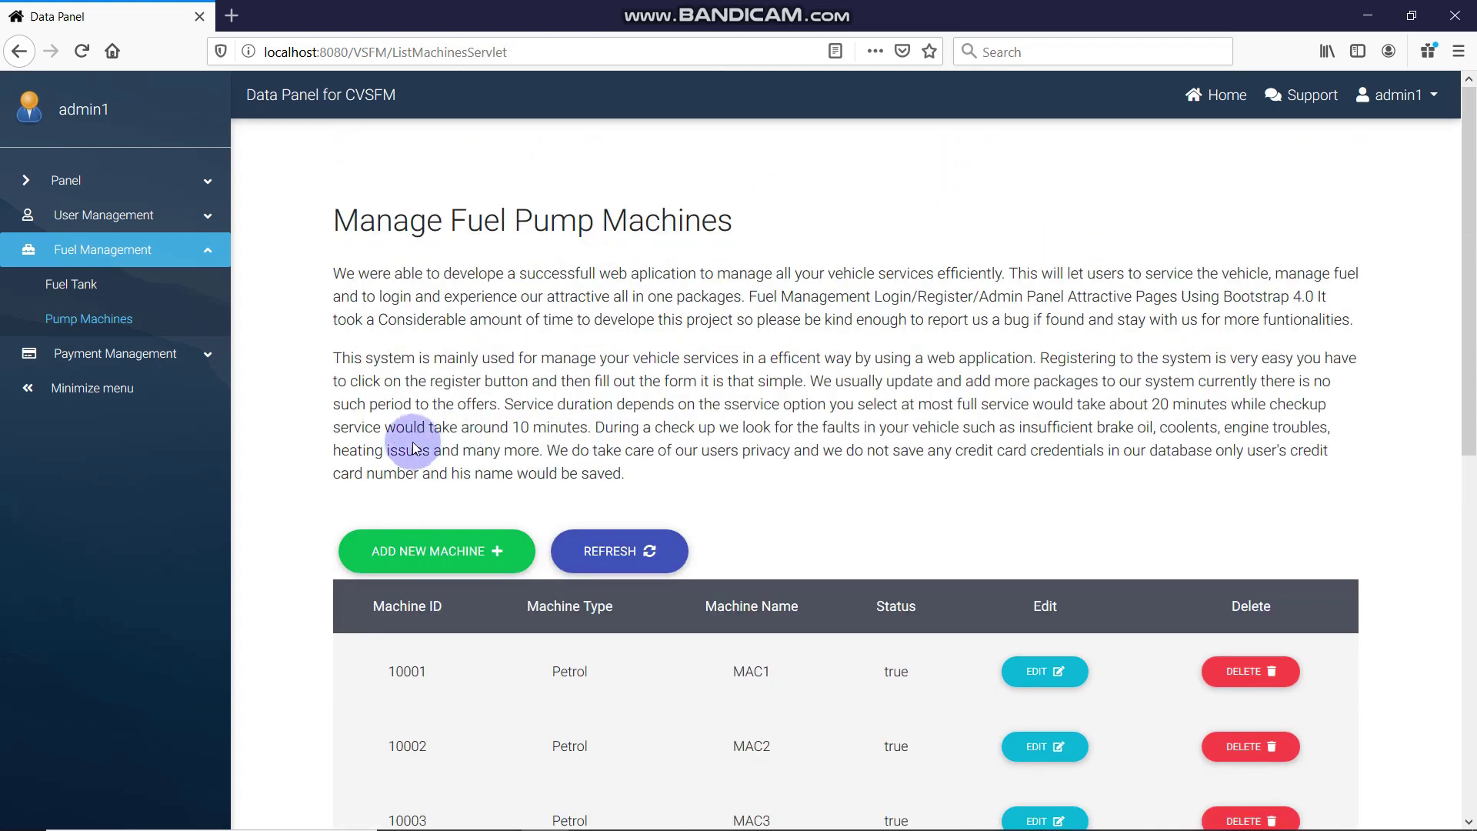
click(419, 552)
click(742, 217)
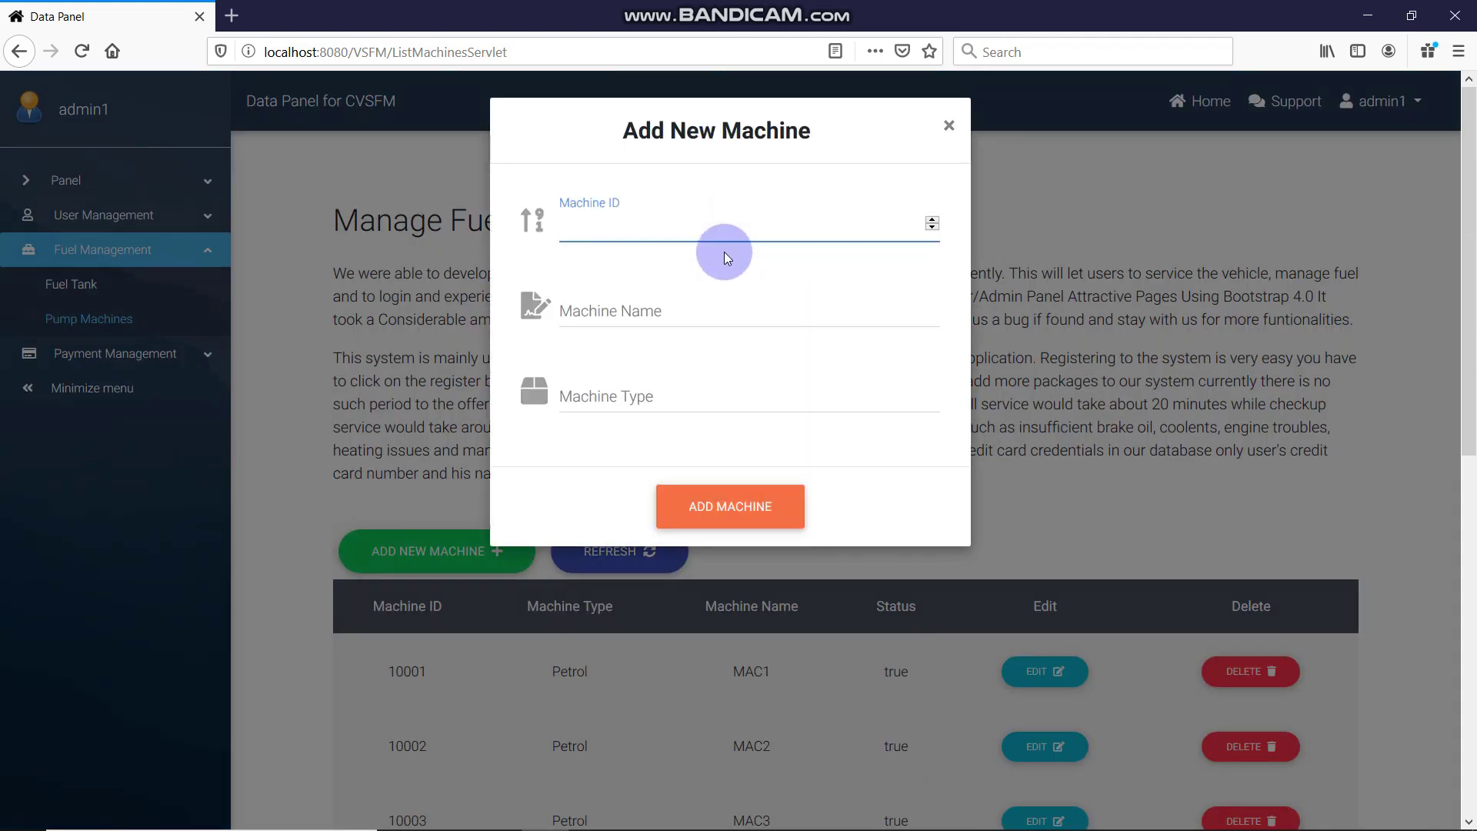
click(709, 289)
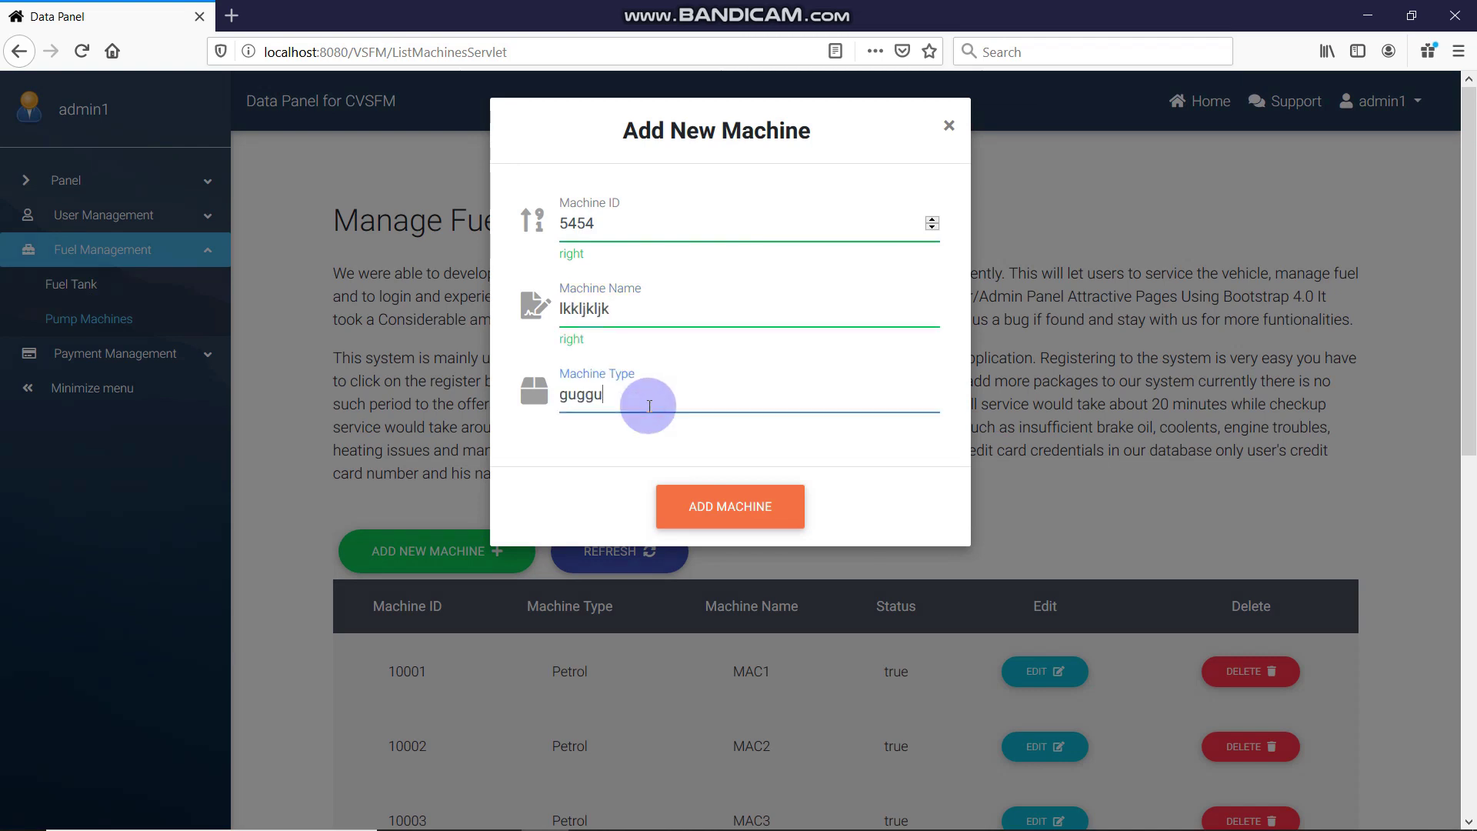
key(Return)
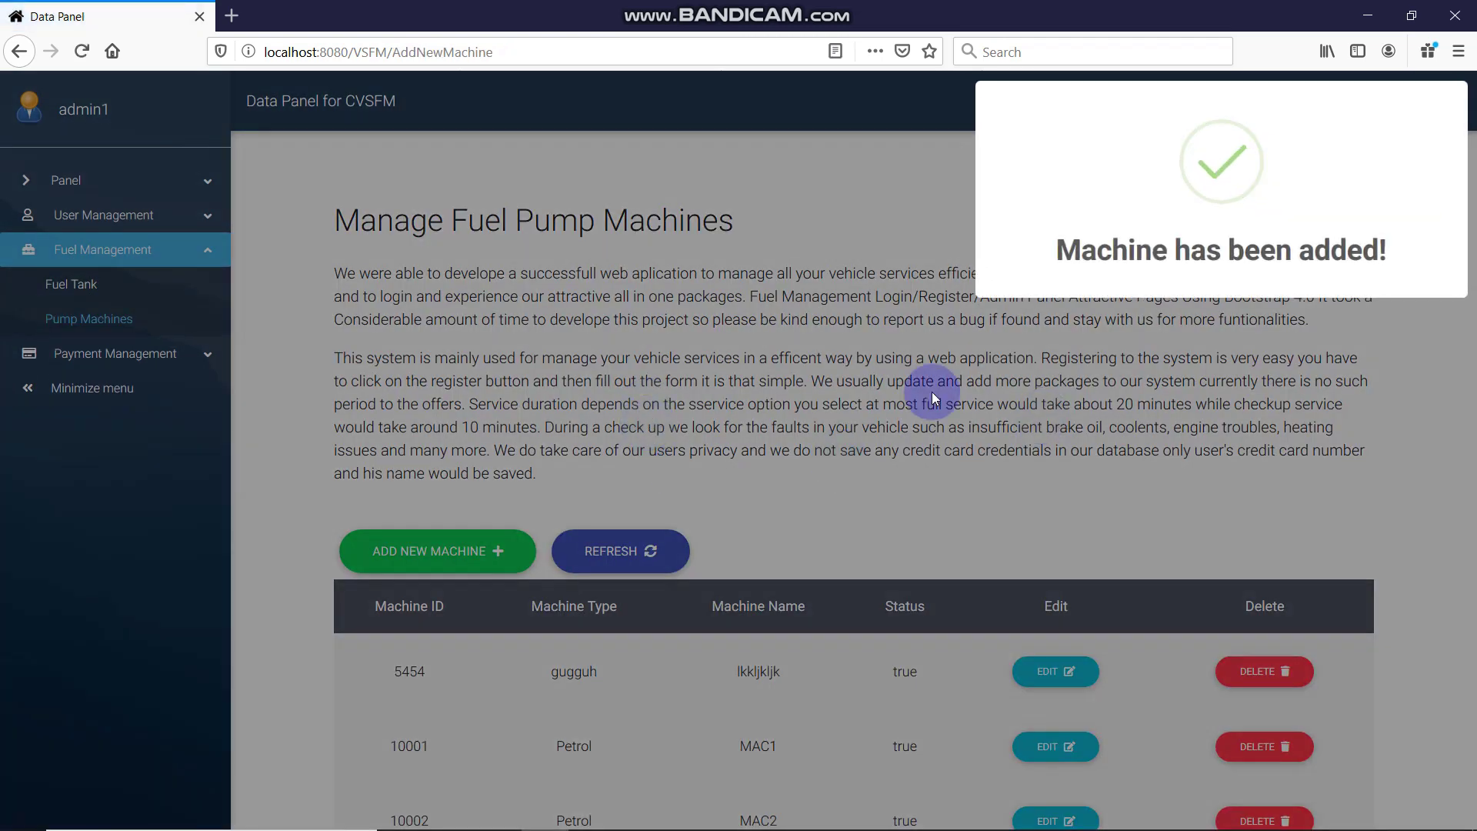
scroll(559, 482, down, 10)
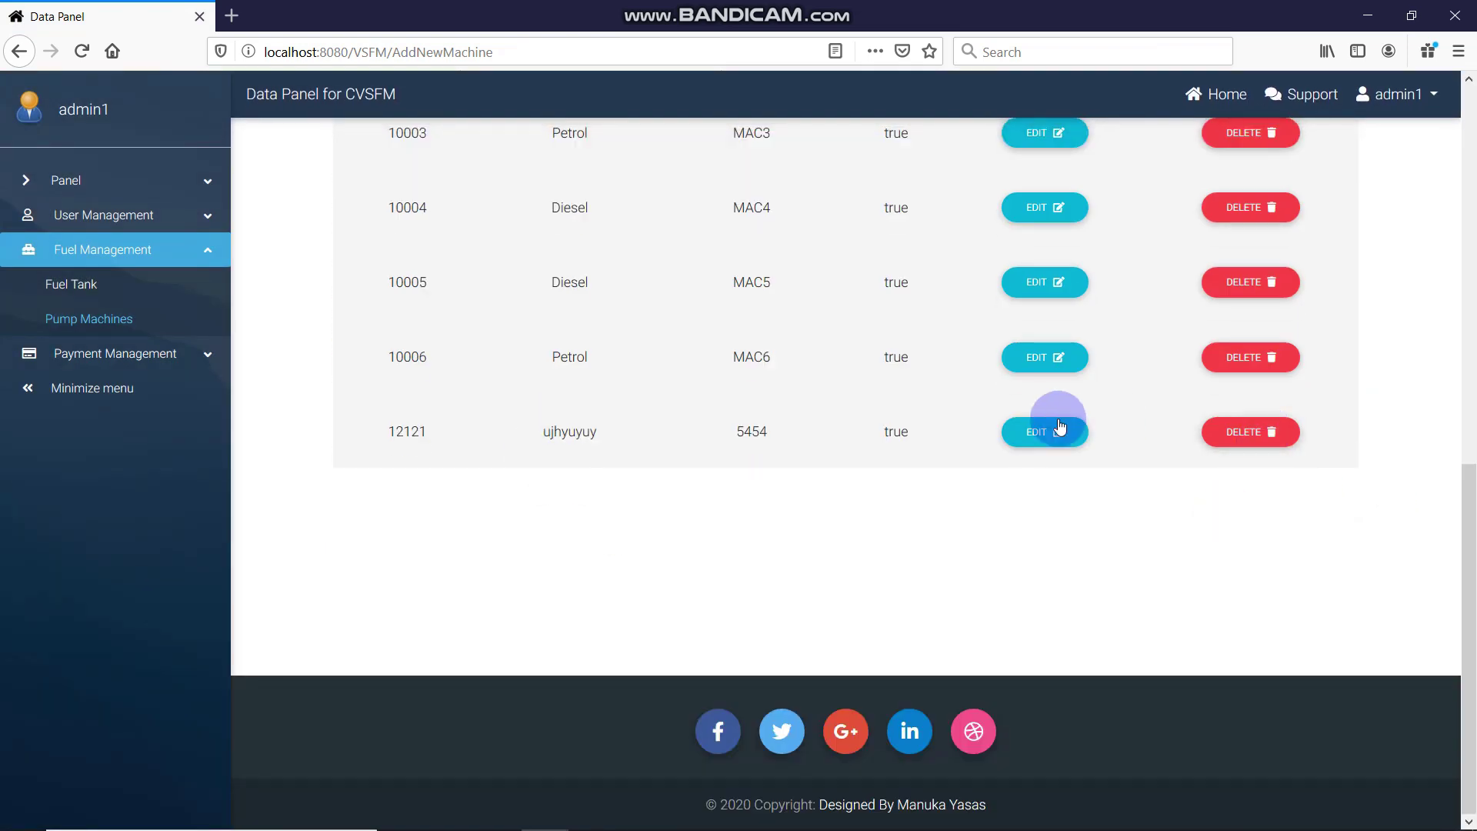
scroll(1128, 413, up, 6)
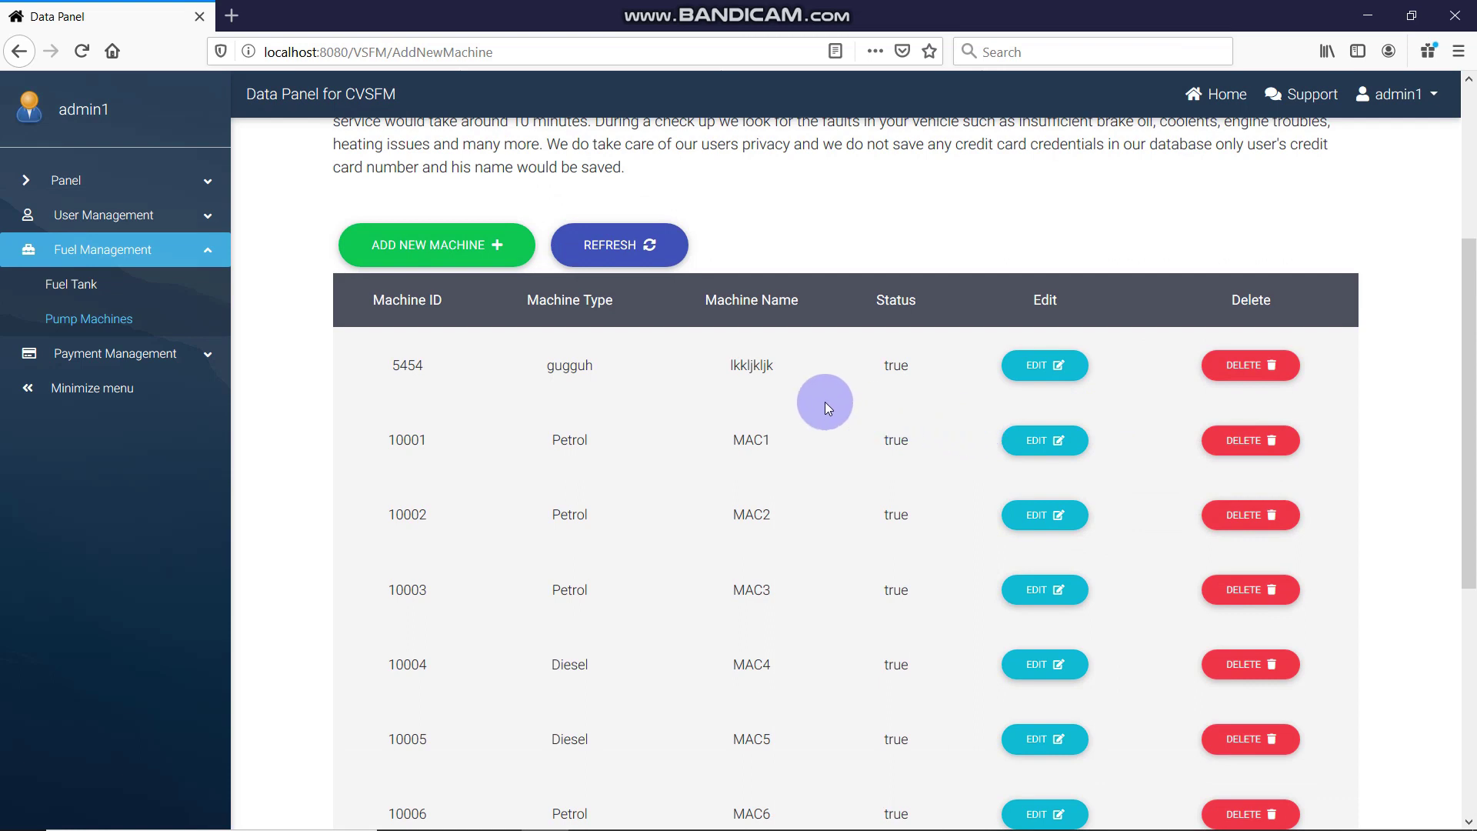
scroll(1154, 375, down, 6)
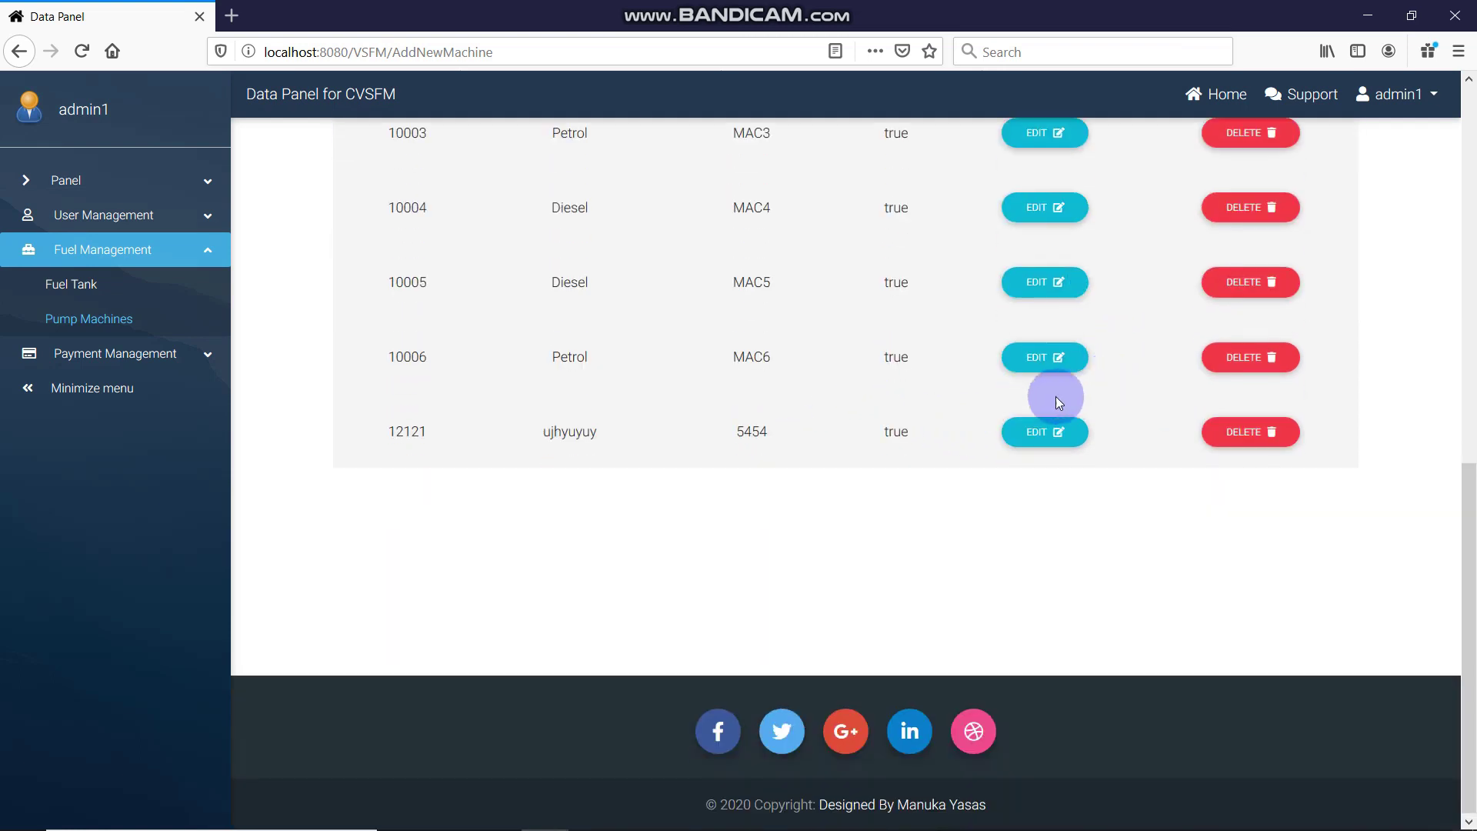
scroll(1001, 404, up, 6)
scroll(640, 408, down, 6)
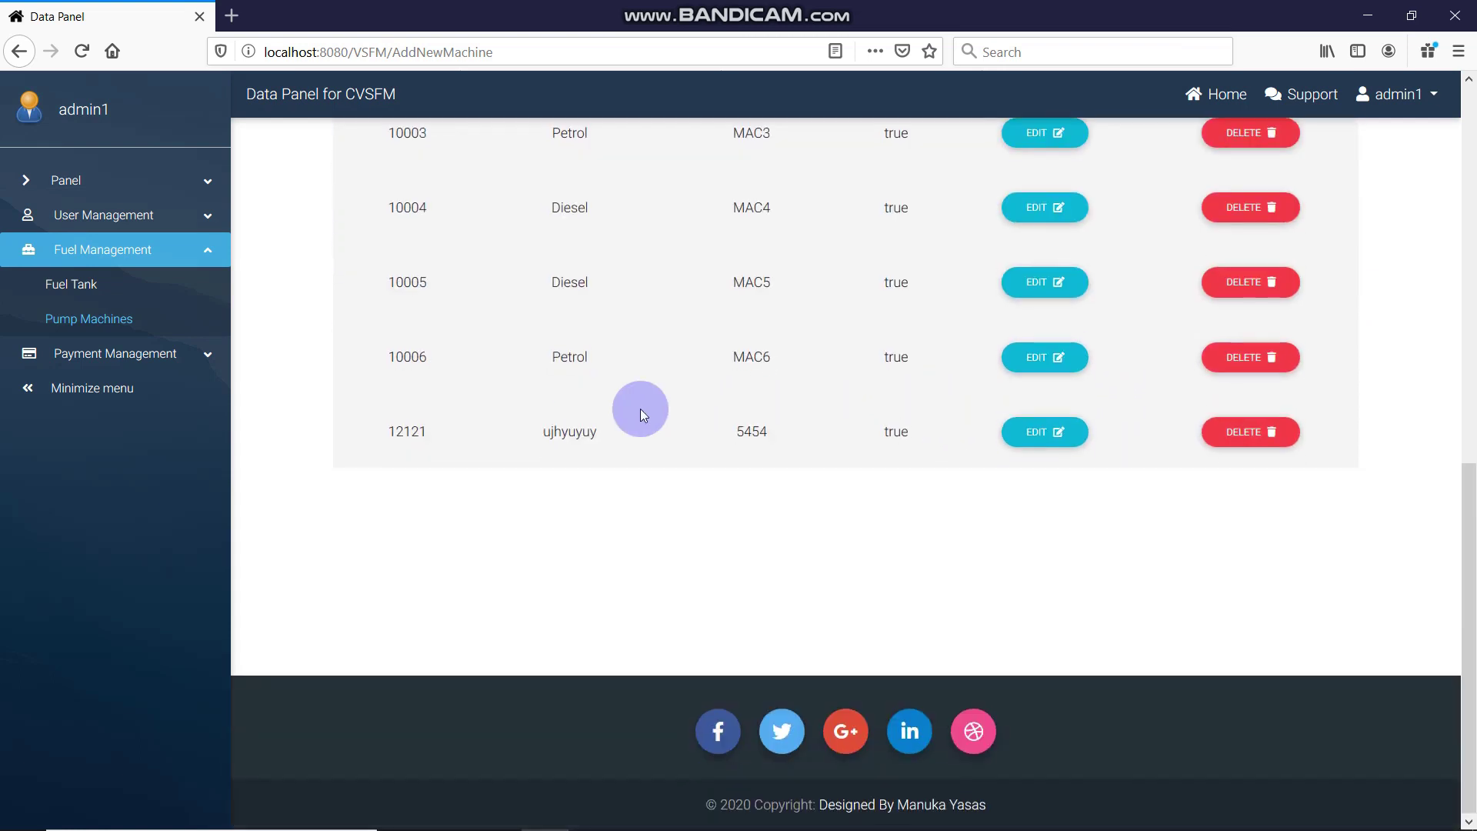
scroll(640, 409, up, 4)
scroll(640, 408, up, 2)
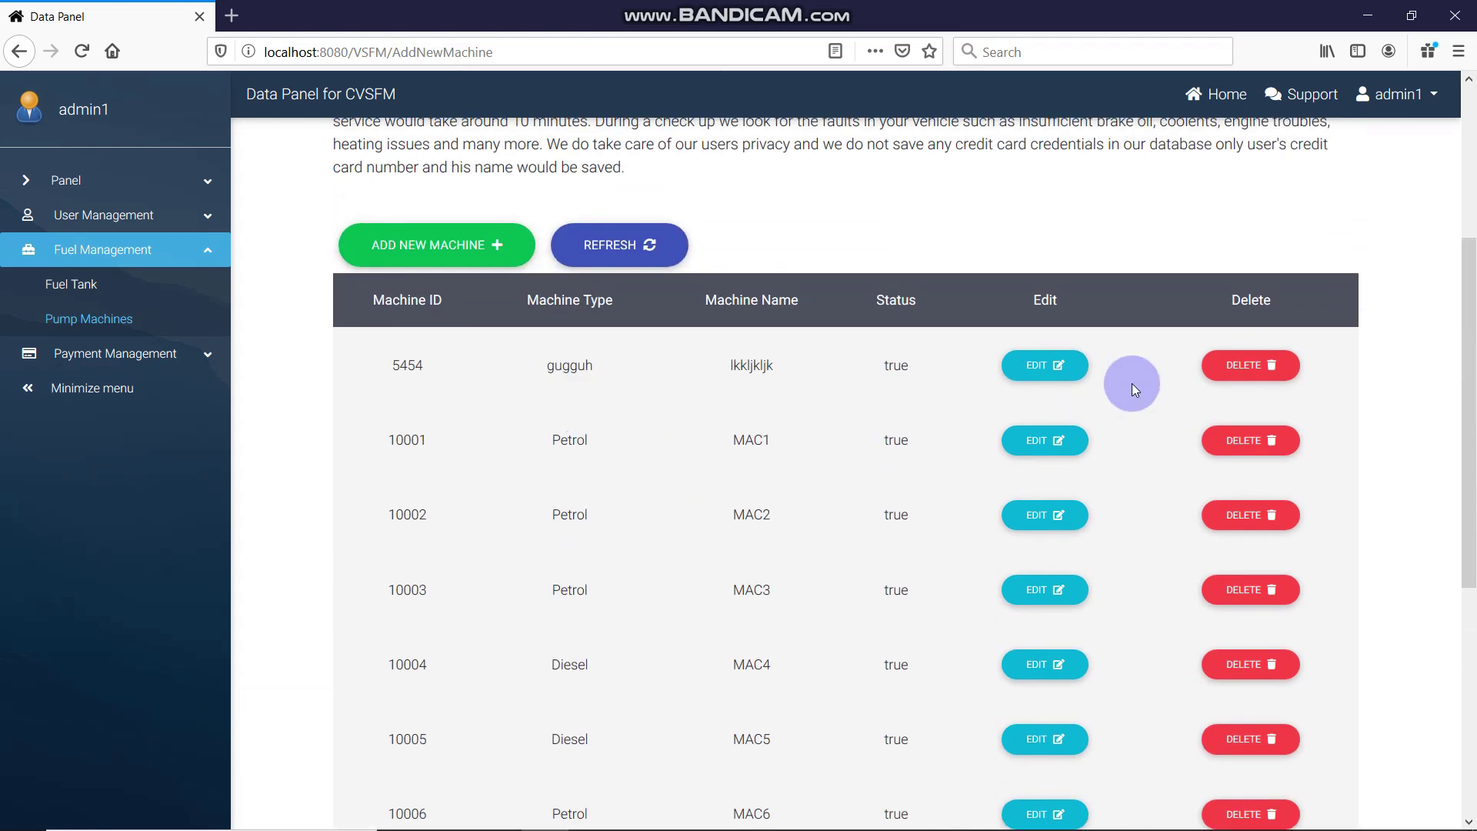
click(1253, 366)
Confirm deletion of machine 5454, then delete machine 12121 too
click(816, 561)
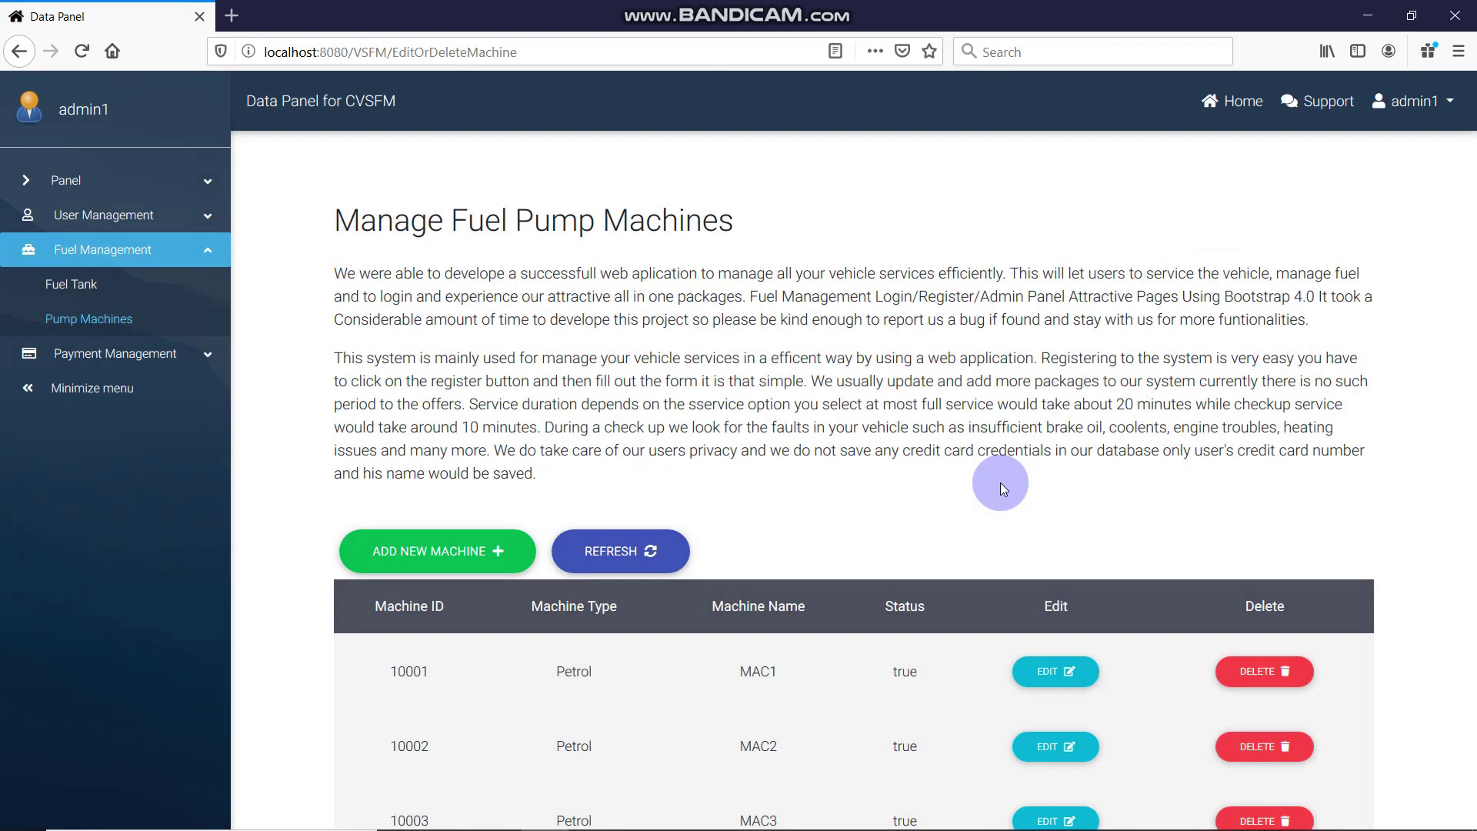
scroll(1001, 482, down, 9)
click(1258, 435)
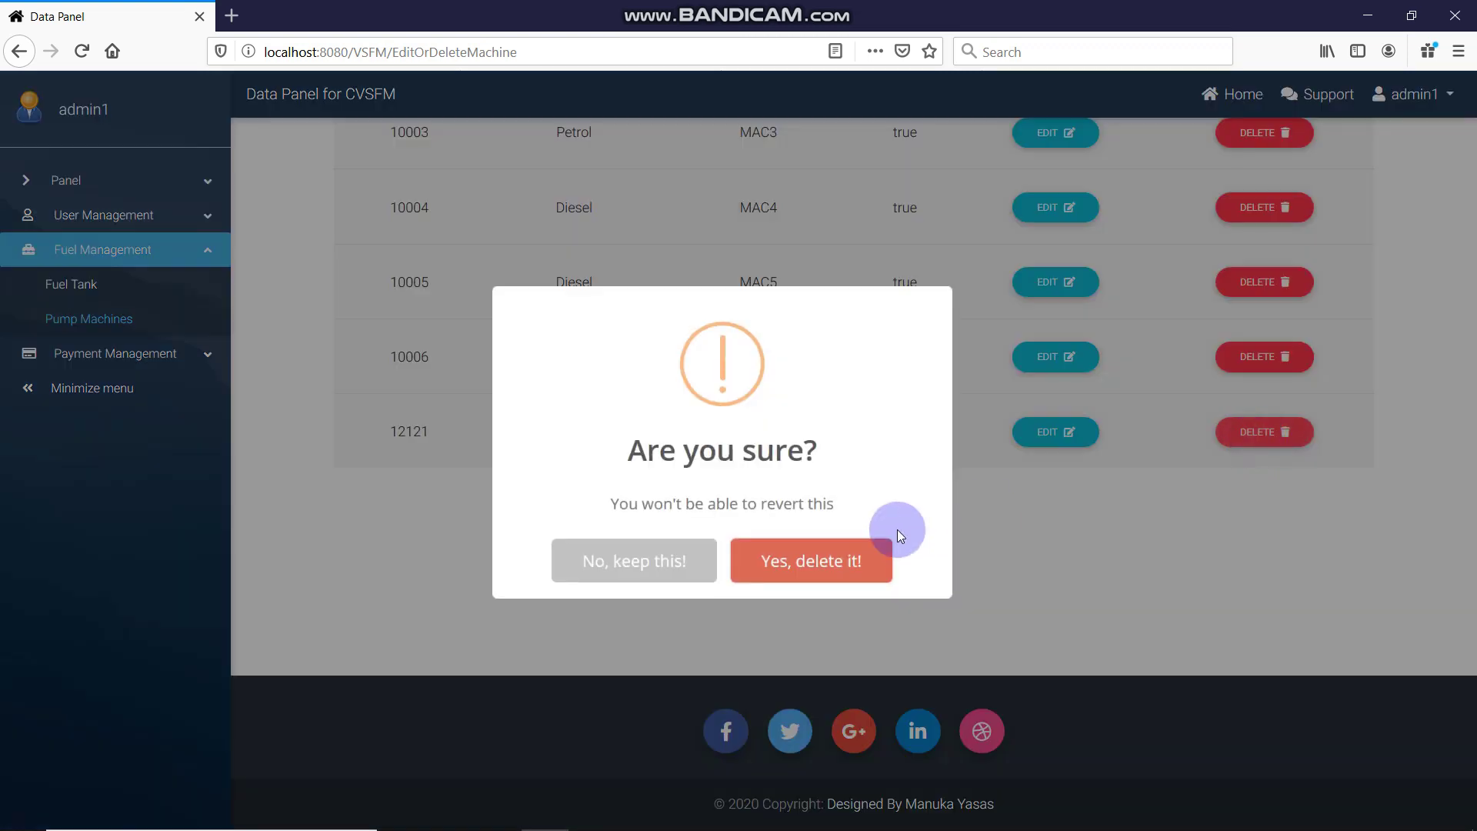
click(882, 556)
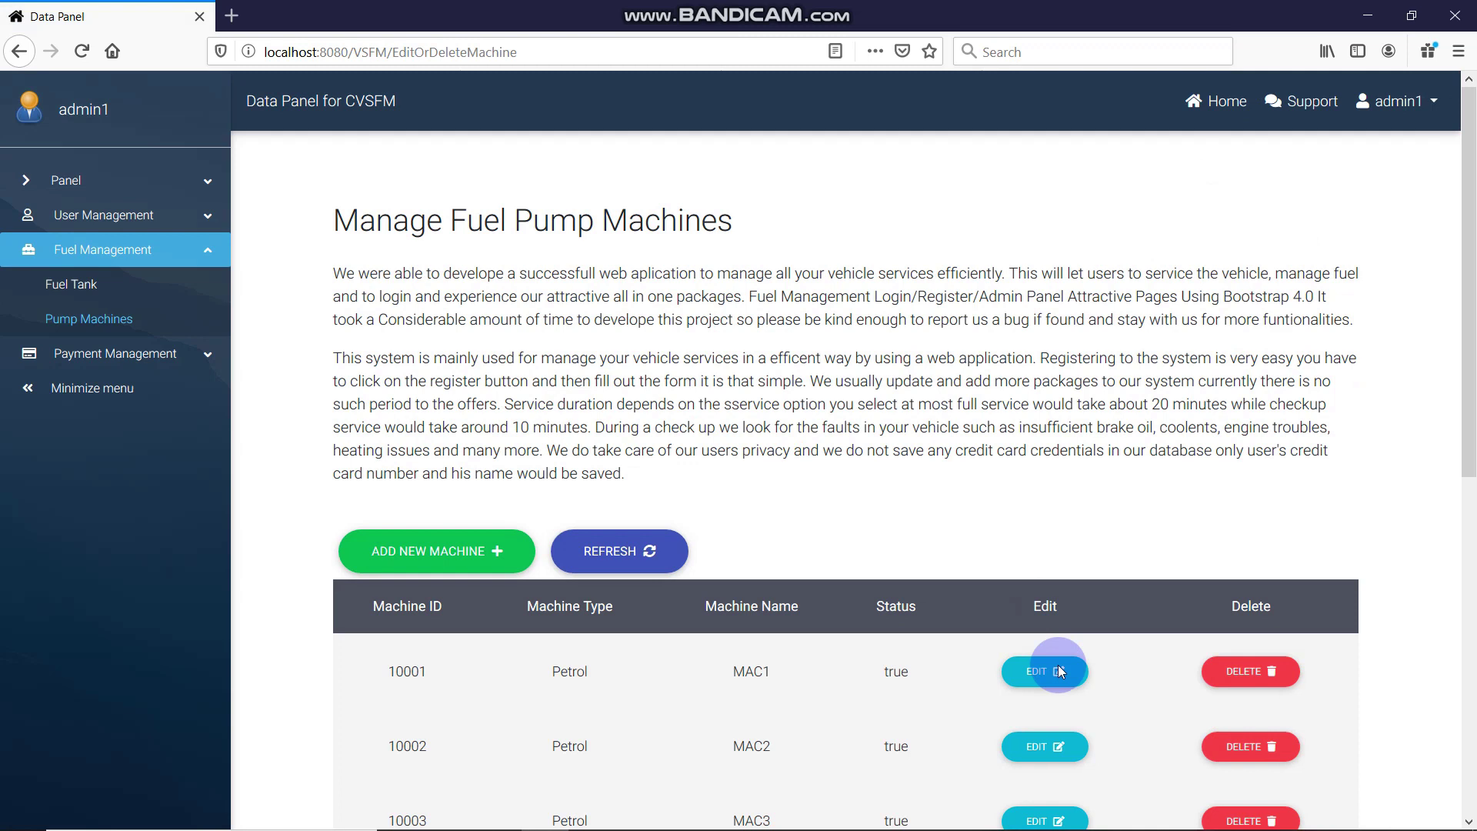
click(1059, 668)
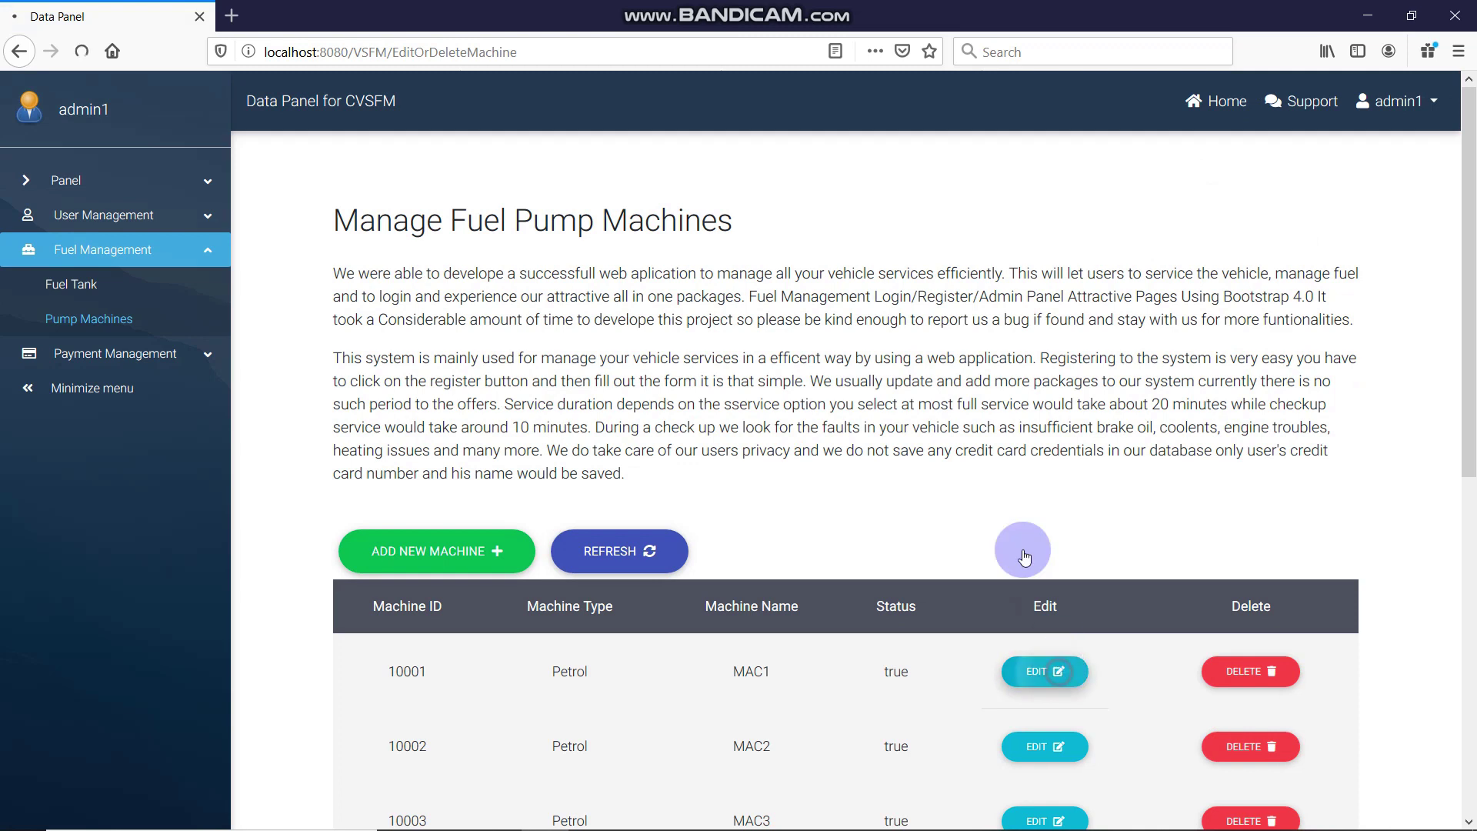
Set pump machine 10001 (MAC1) Status to False and save the update
scroll(903, 554, down, 2)
click(976, 464)
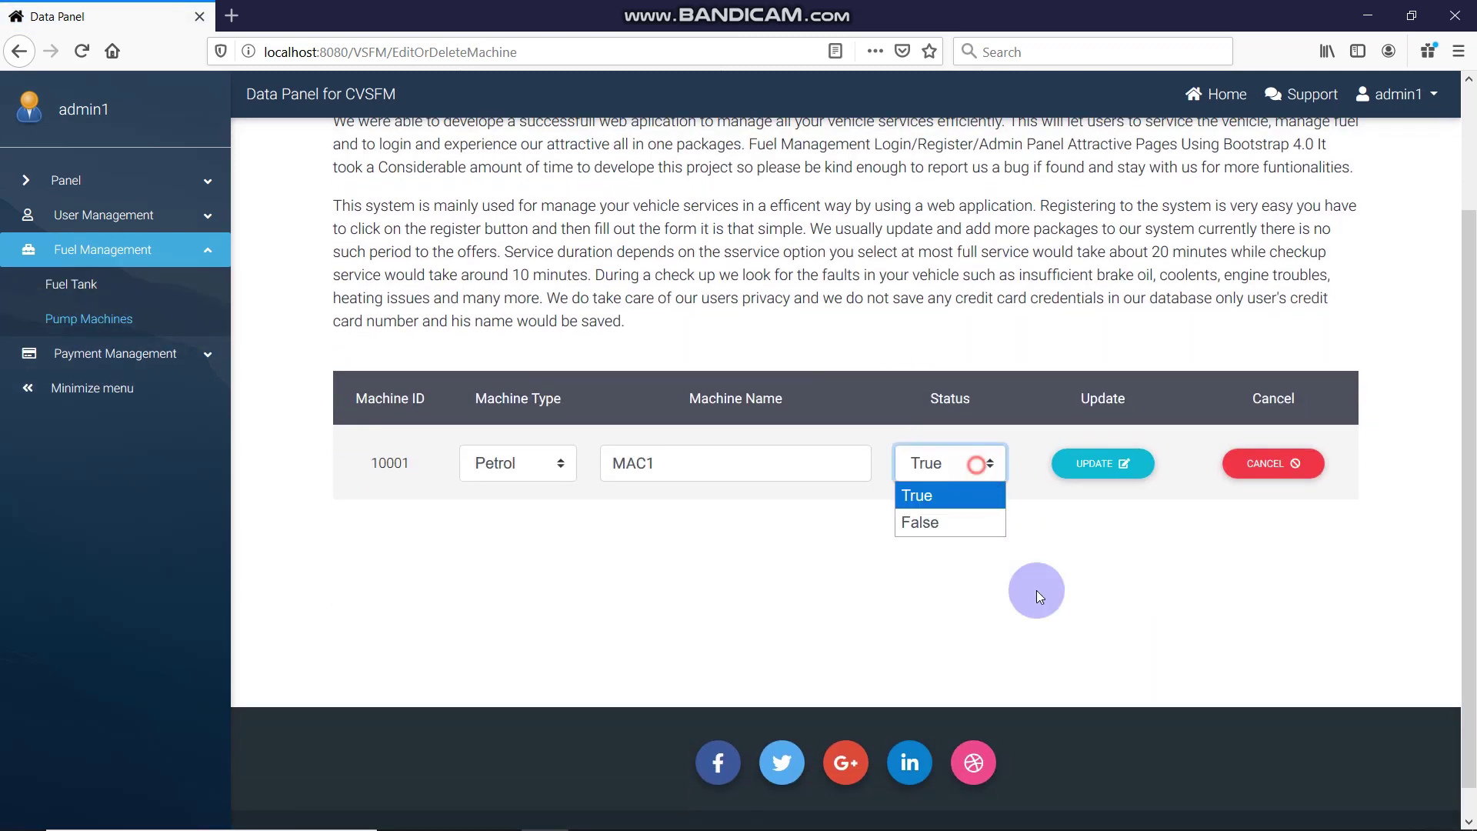
click(1131, 814)
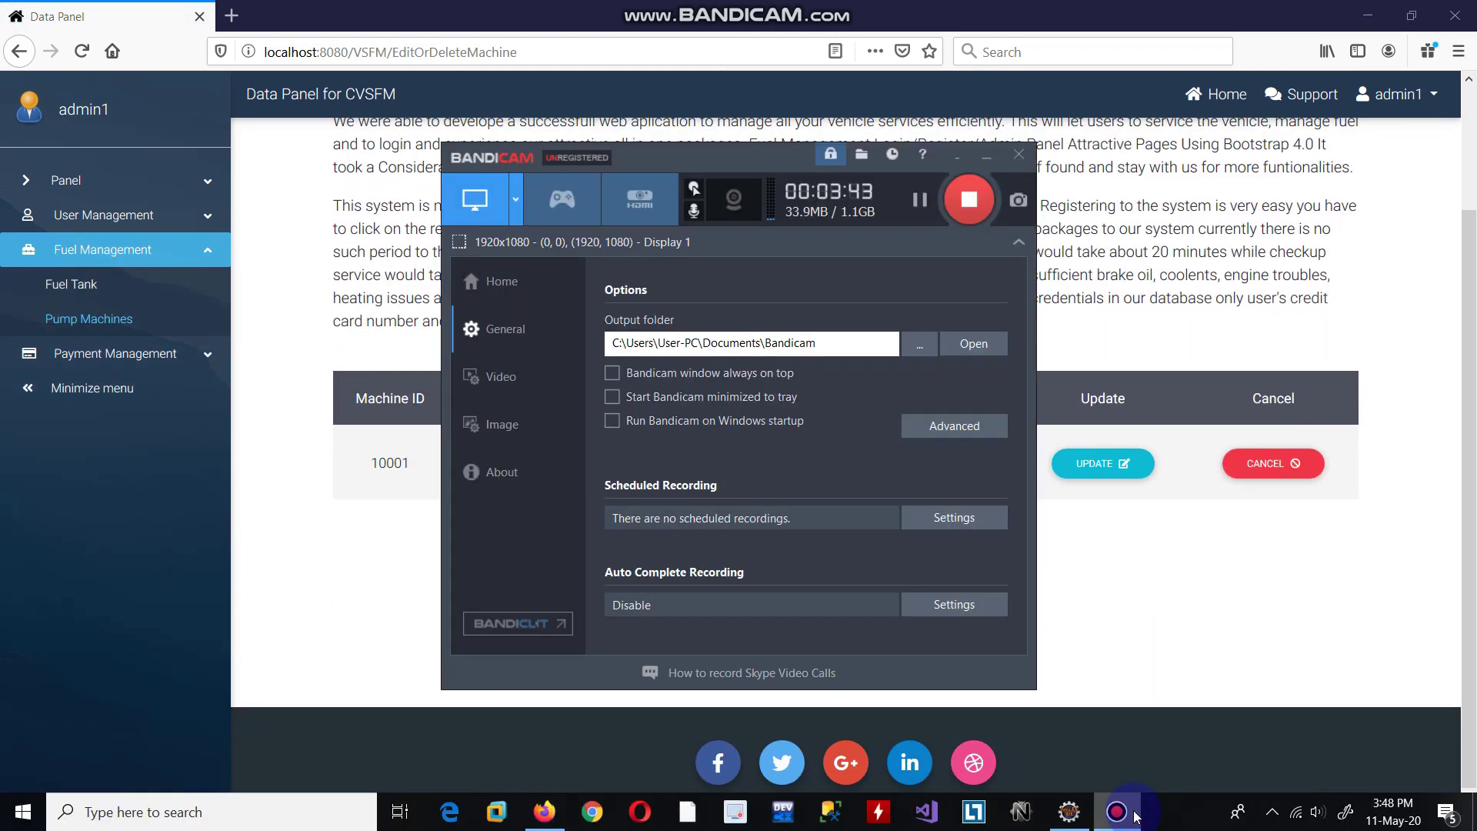
click(1136, 817)
click(959, 476)
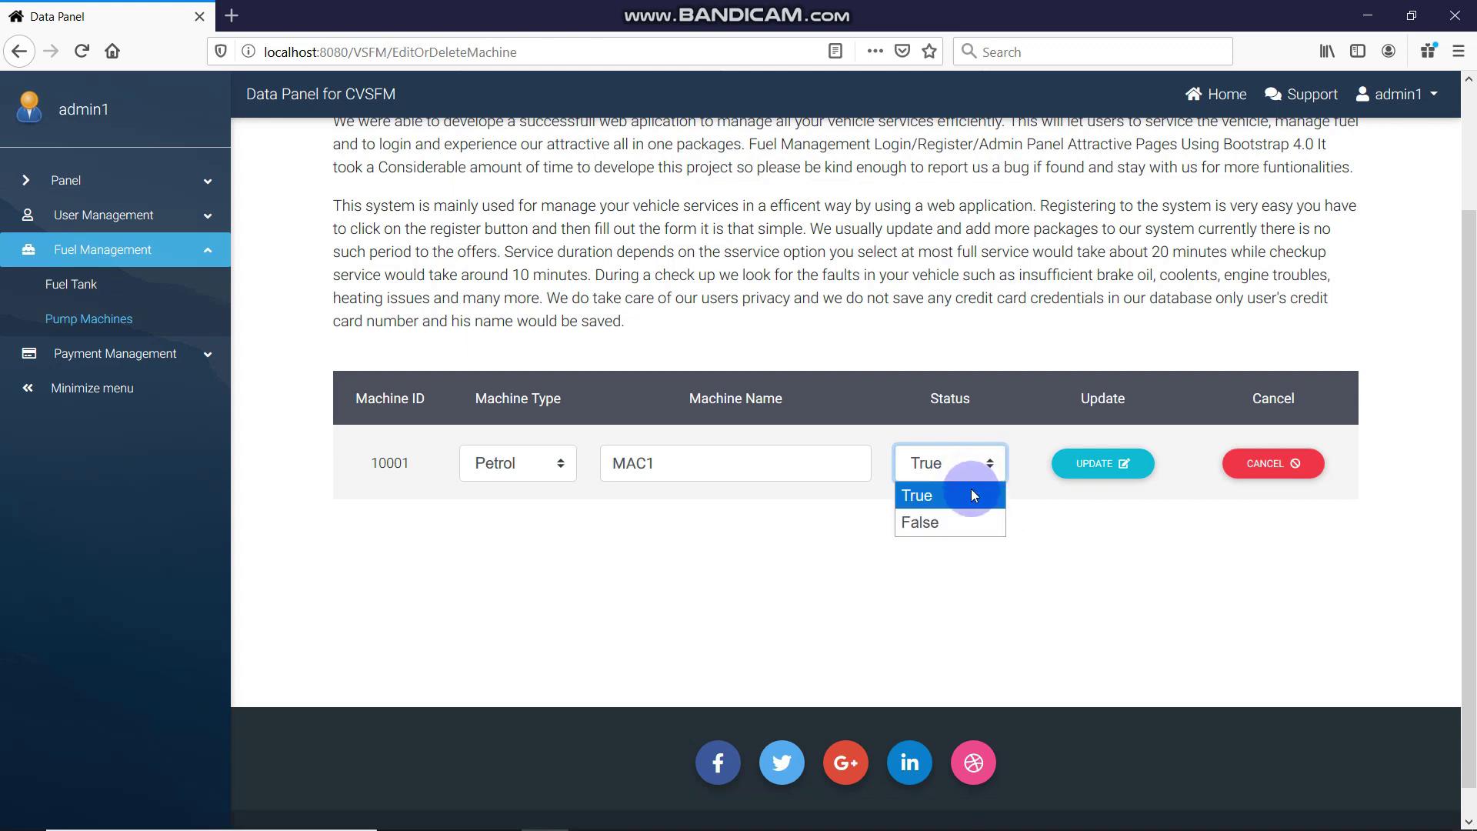
click(991, 317)
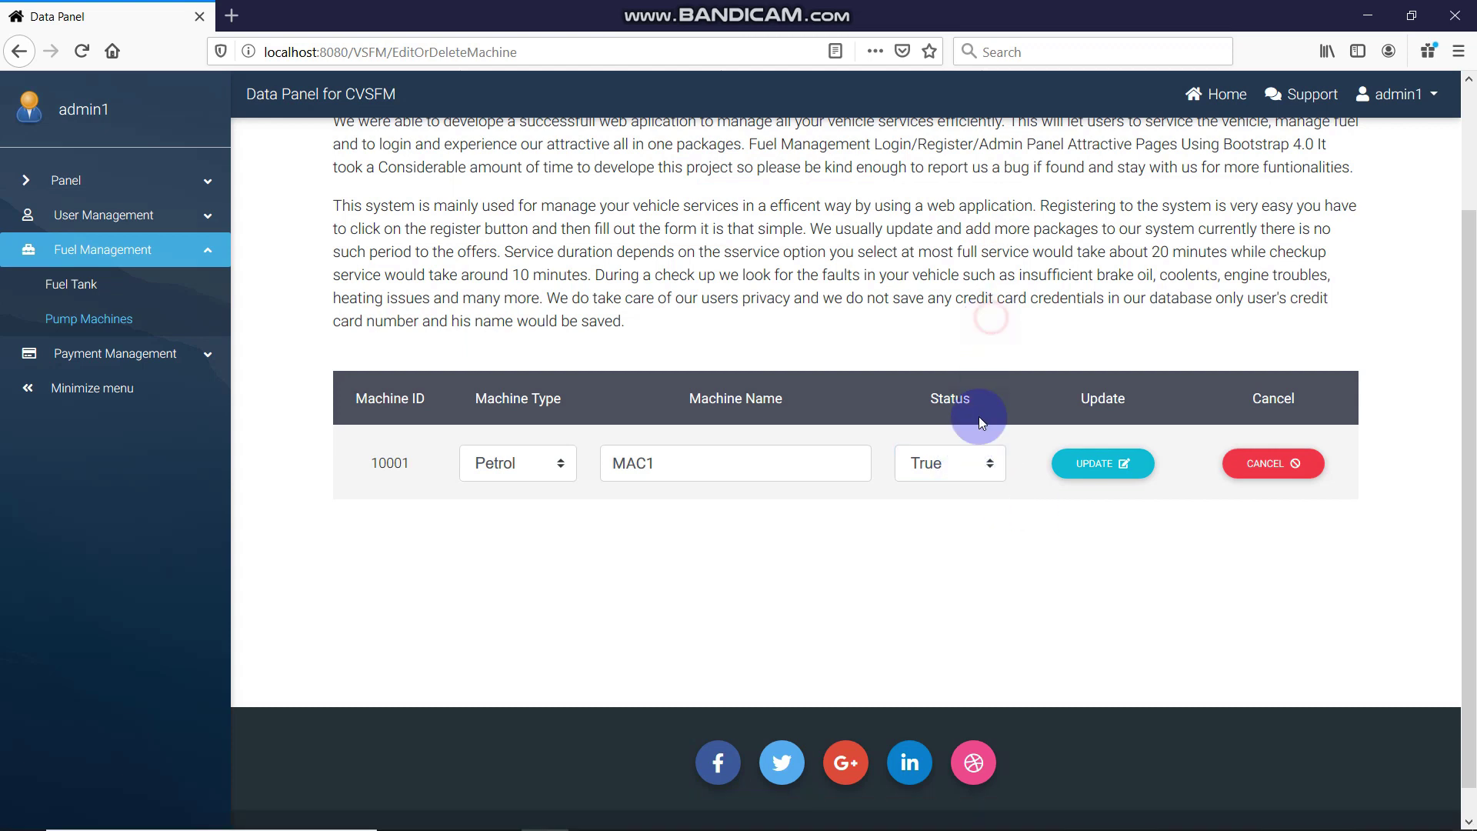
click(978, 460)
click(962, 520)
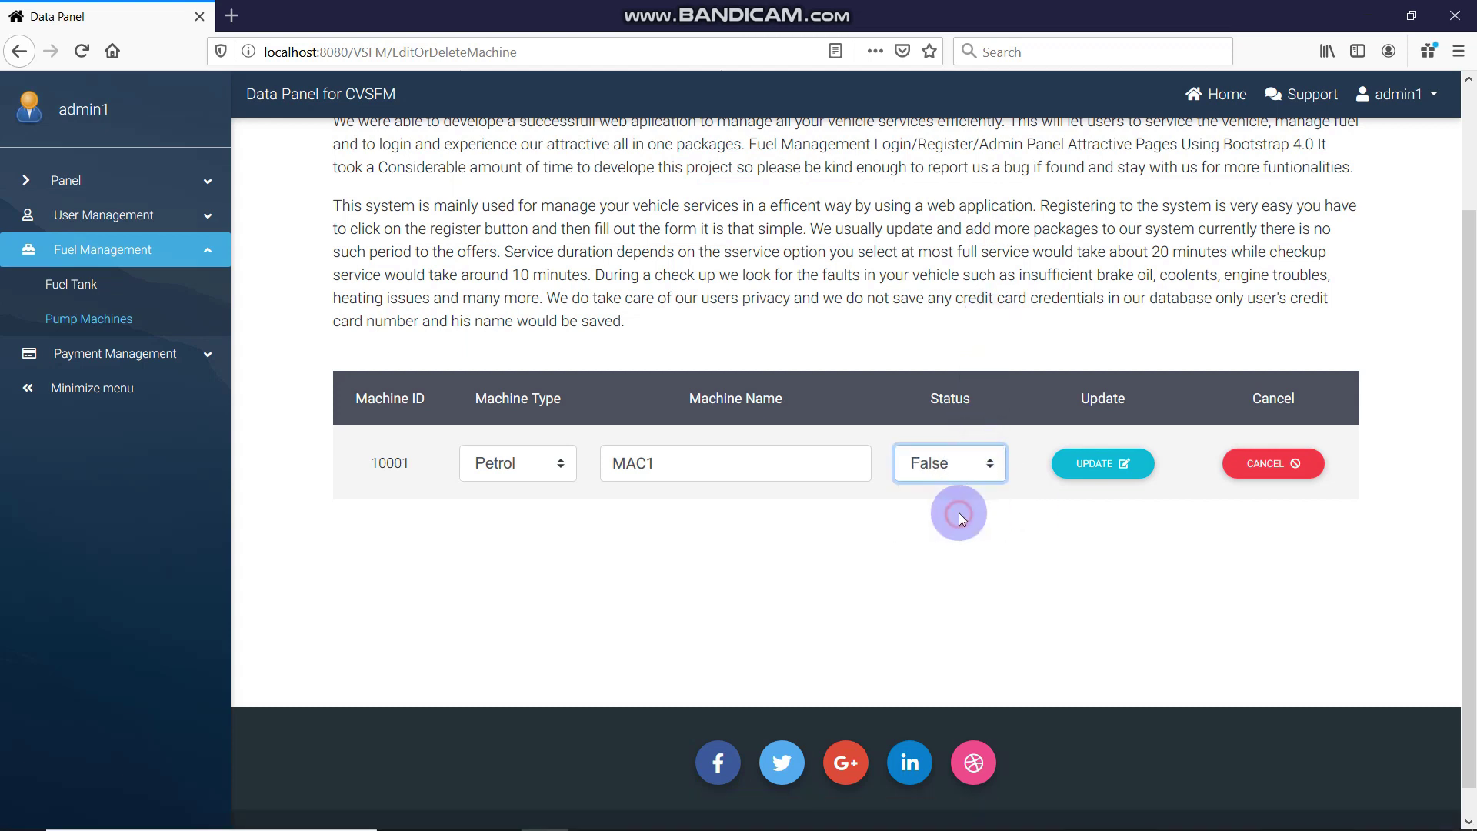
click(954, 477)
click(957, 491)
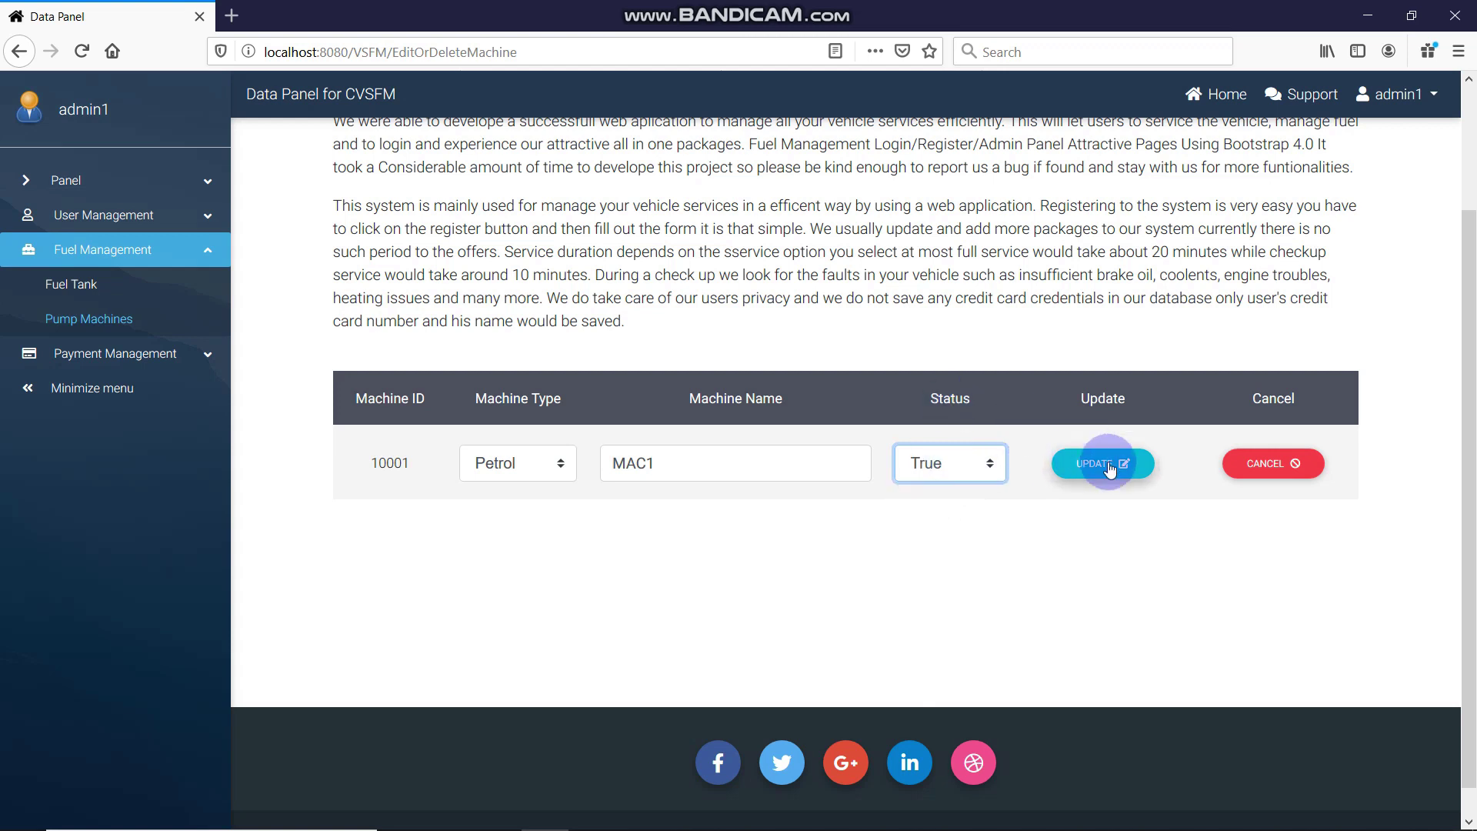
click(996, 461)
click(985, 514)
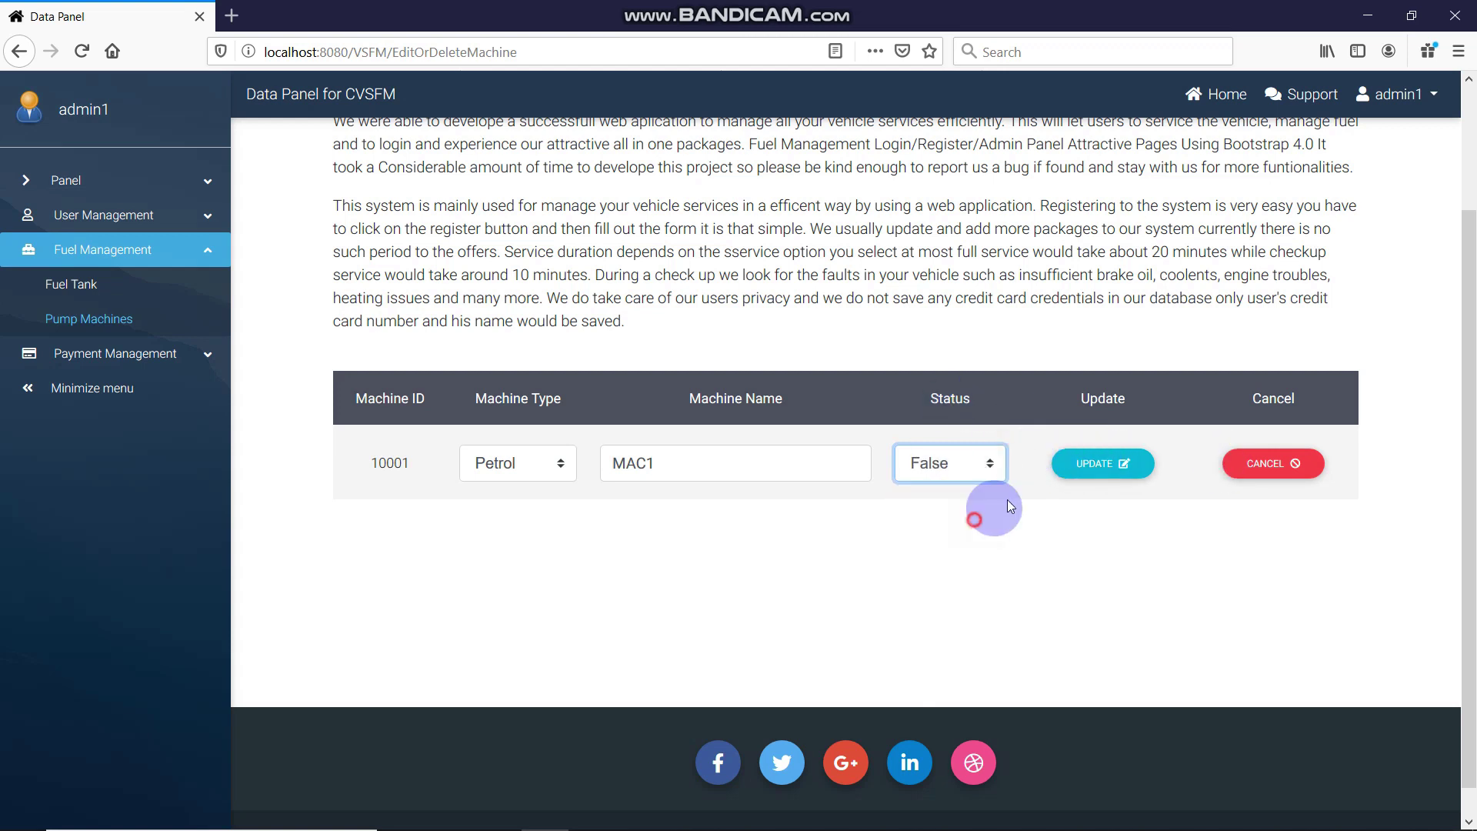
click(1099, 455)
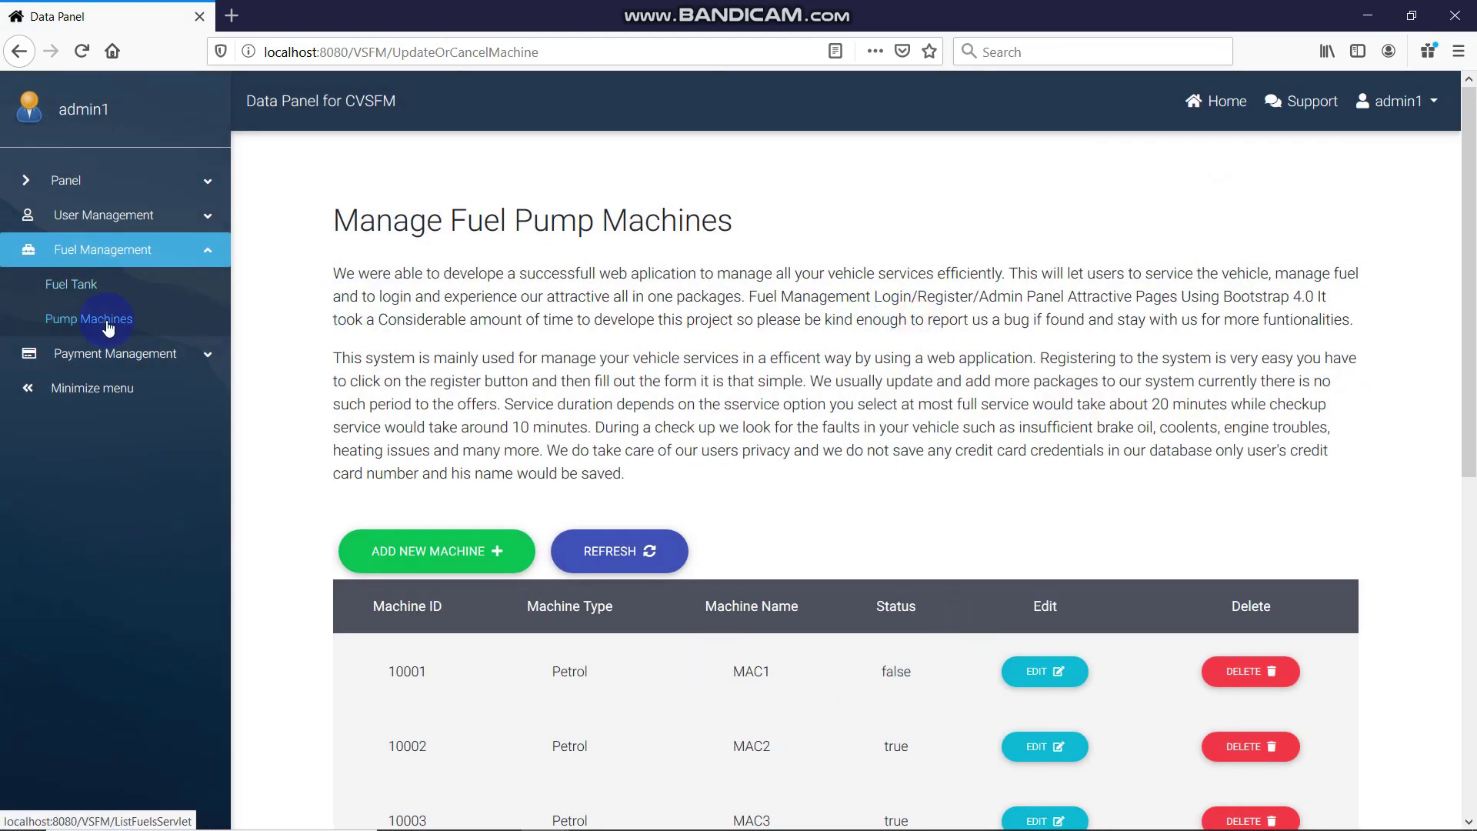
click(91, 358)
Delete bill 6 (amount 7700.0) from the bills list and confirm the deletion
click(23, 323)
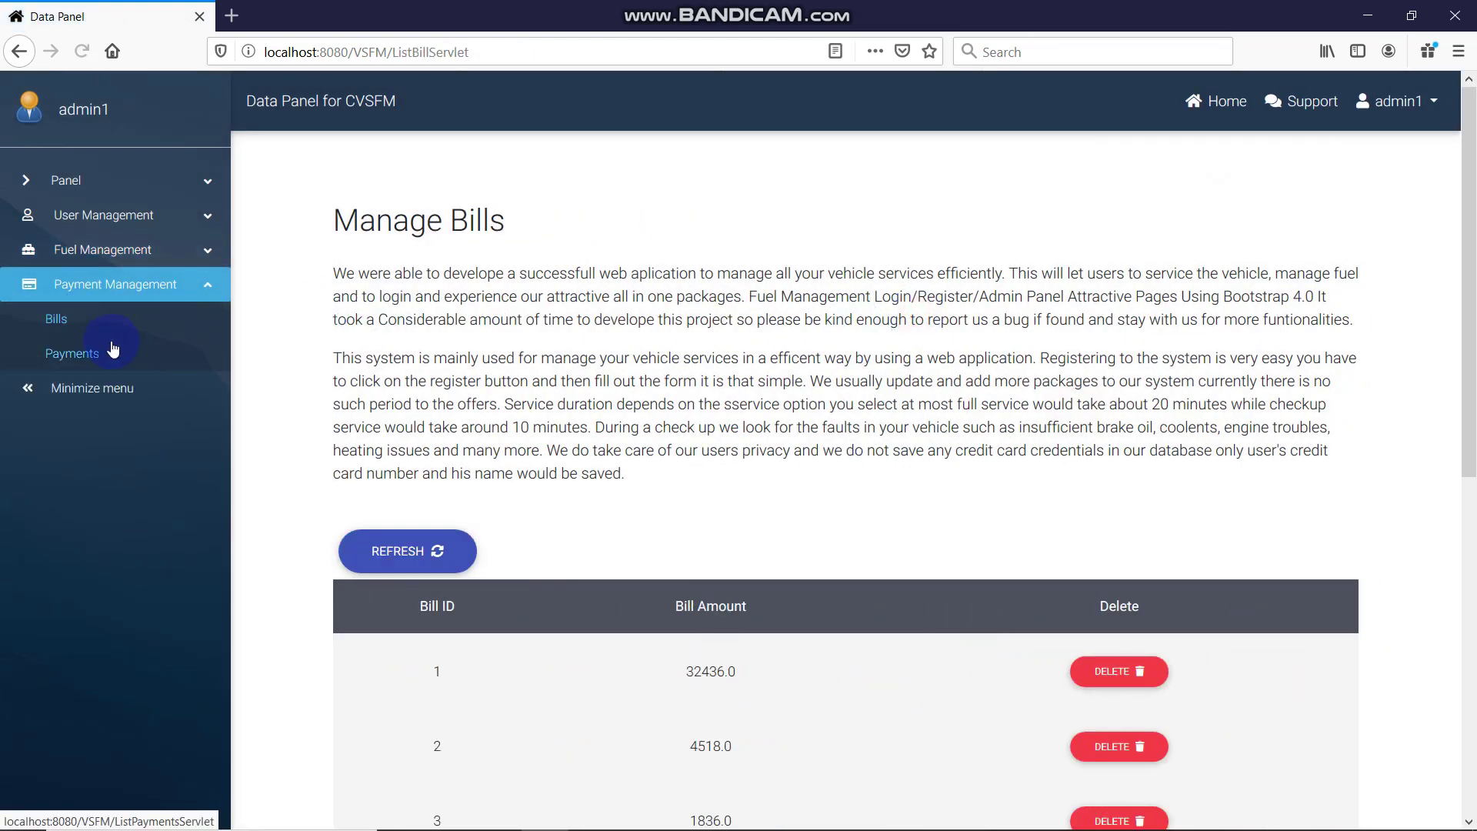
scroll(1269, 377, down, 4)
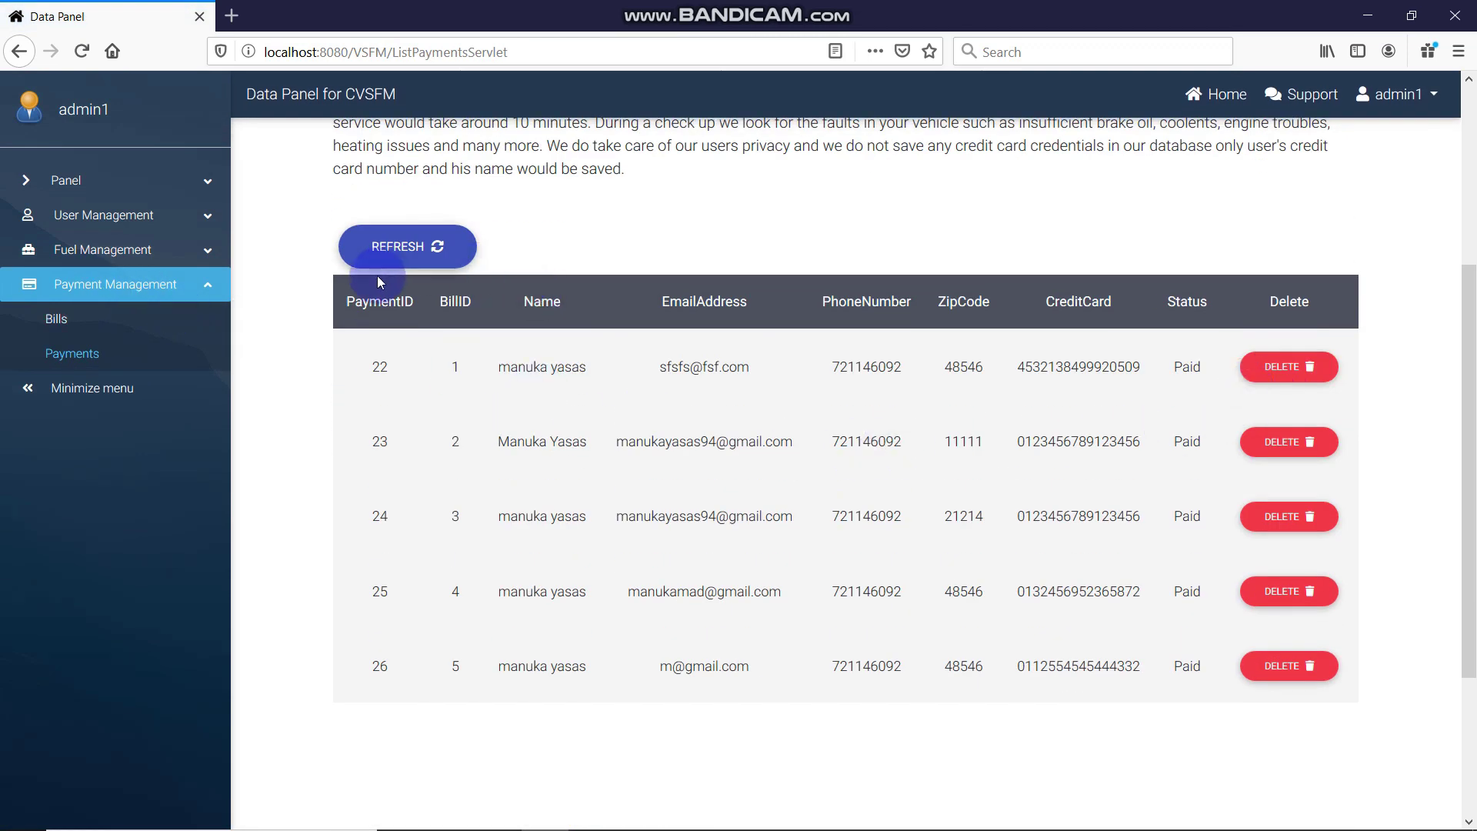
click(104, 314)
scroll(805, 392, down, 5)
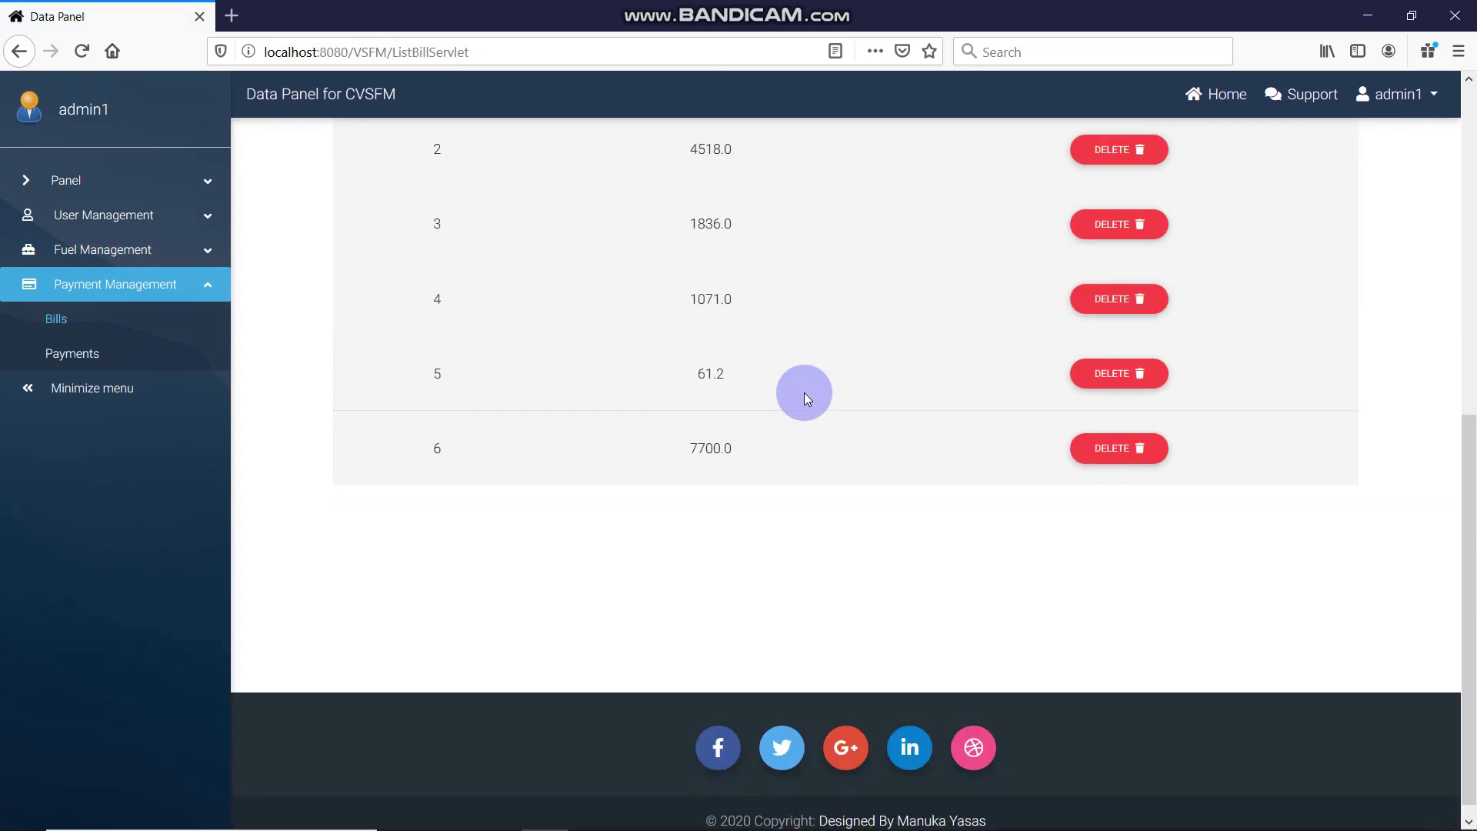
click(1118, 433)
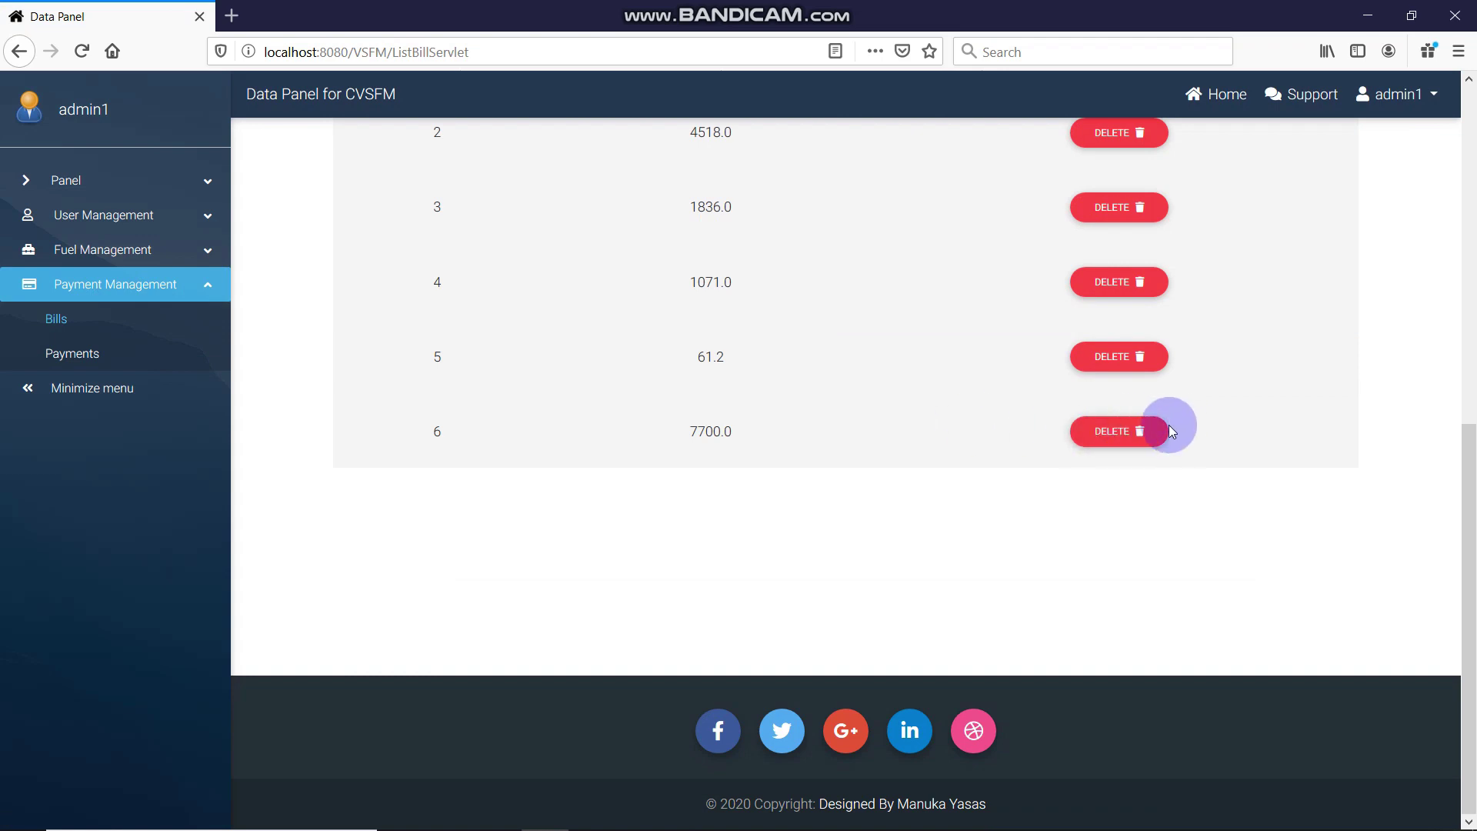
click(1168, 428)
click(795, 571)
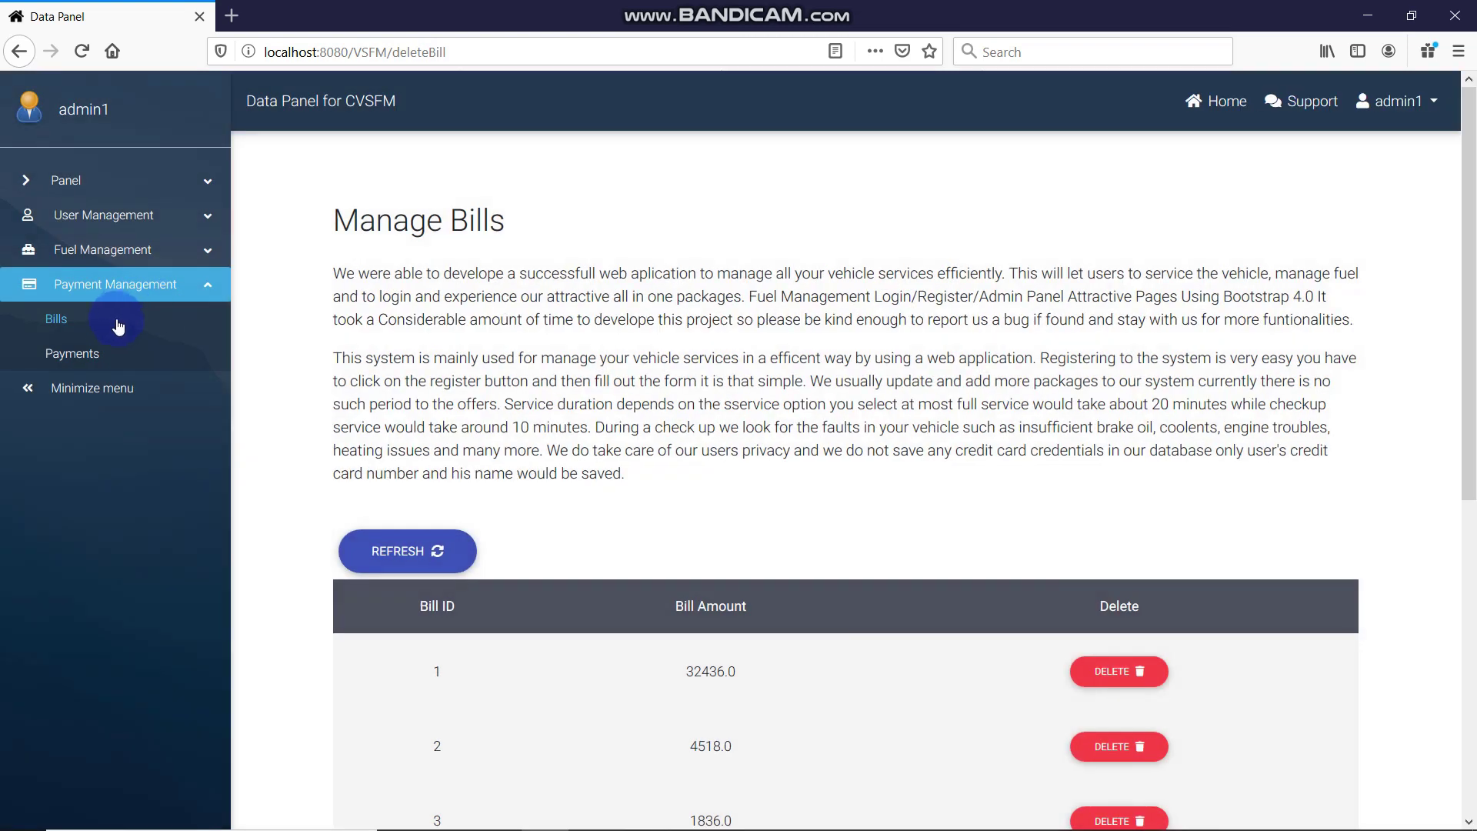
Attempt to delete bill 5 and dismiss the message that it was not deleted
click(93, 344)
scroll(1045, 439, down, 6)
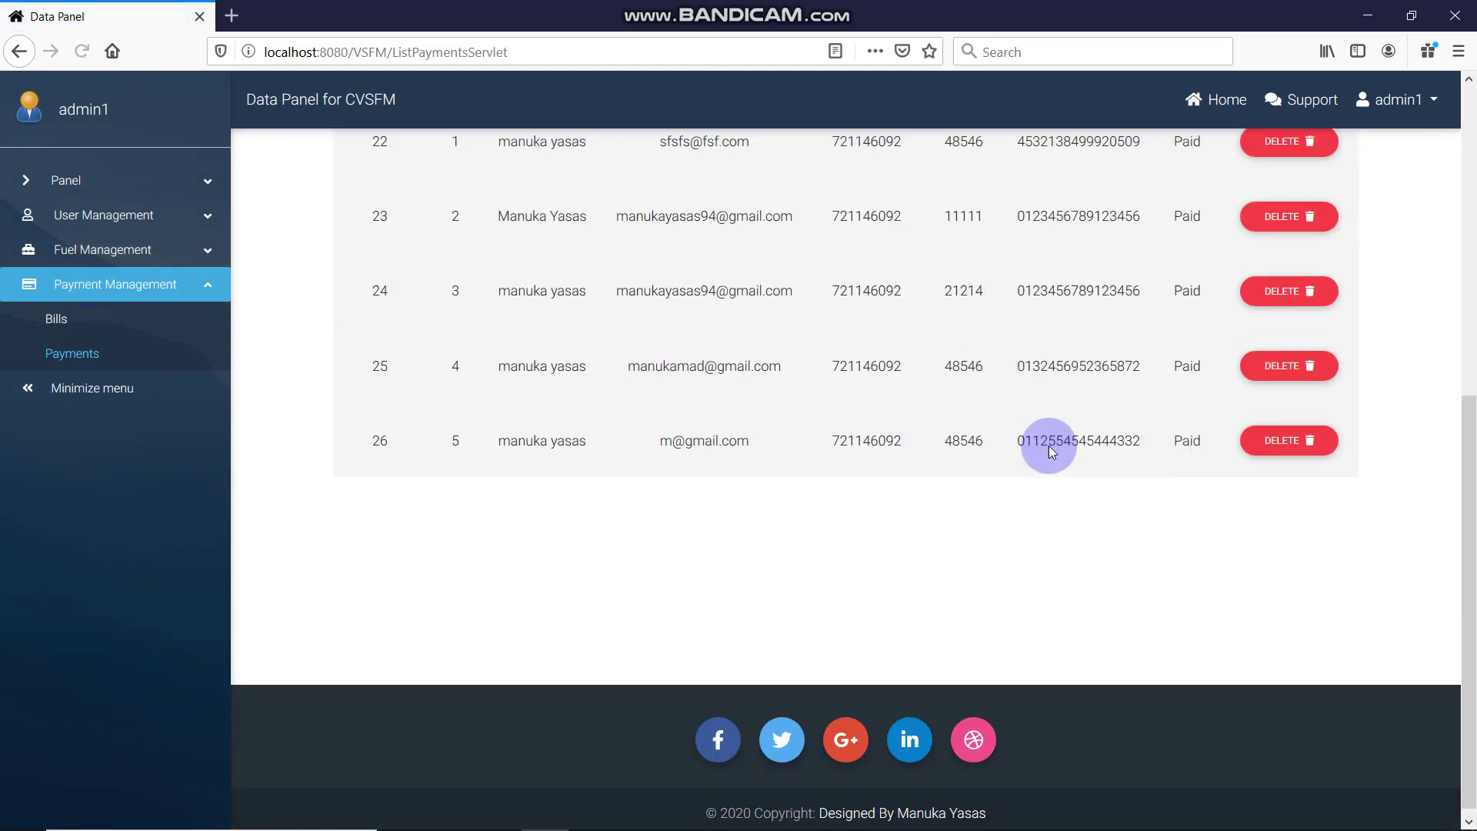
click(54, 318)
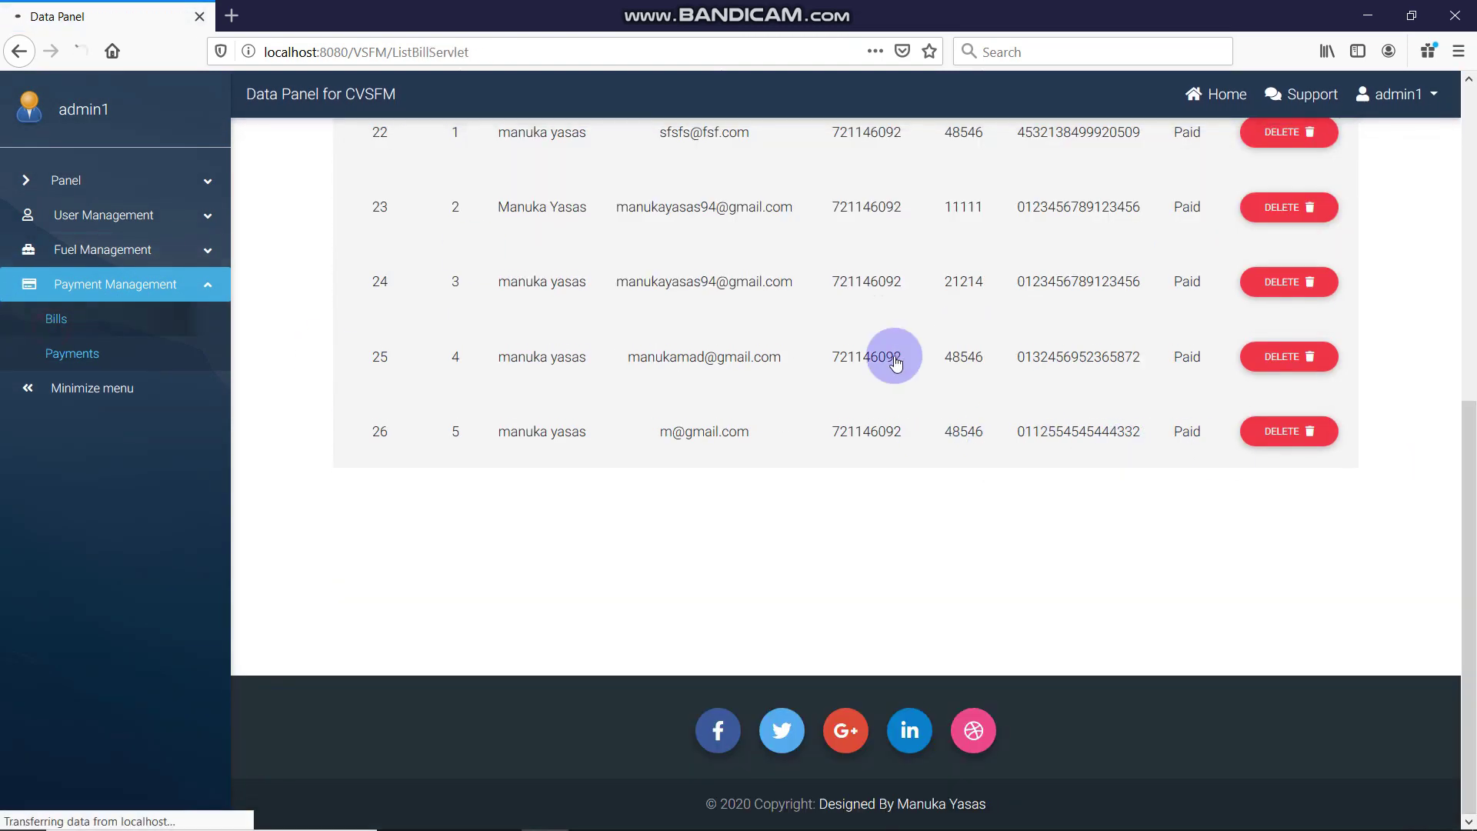
scroll(902, 376, down, 6)
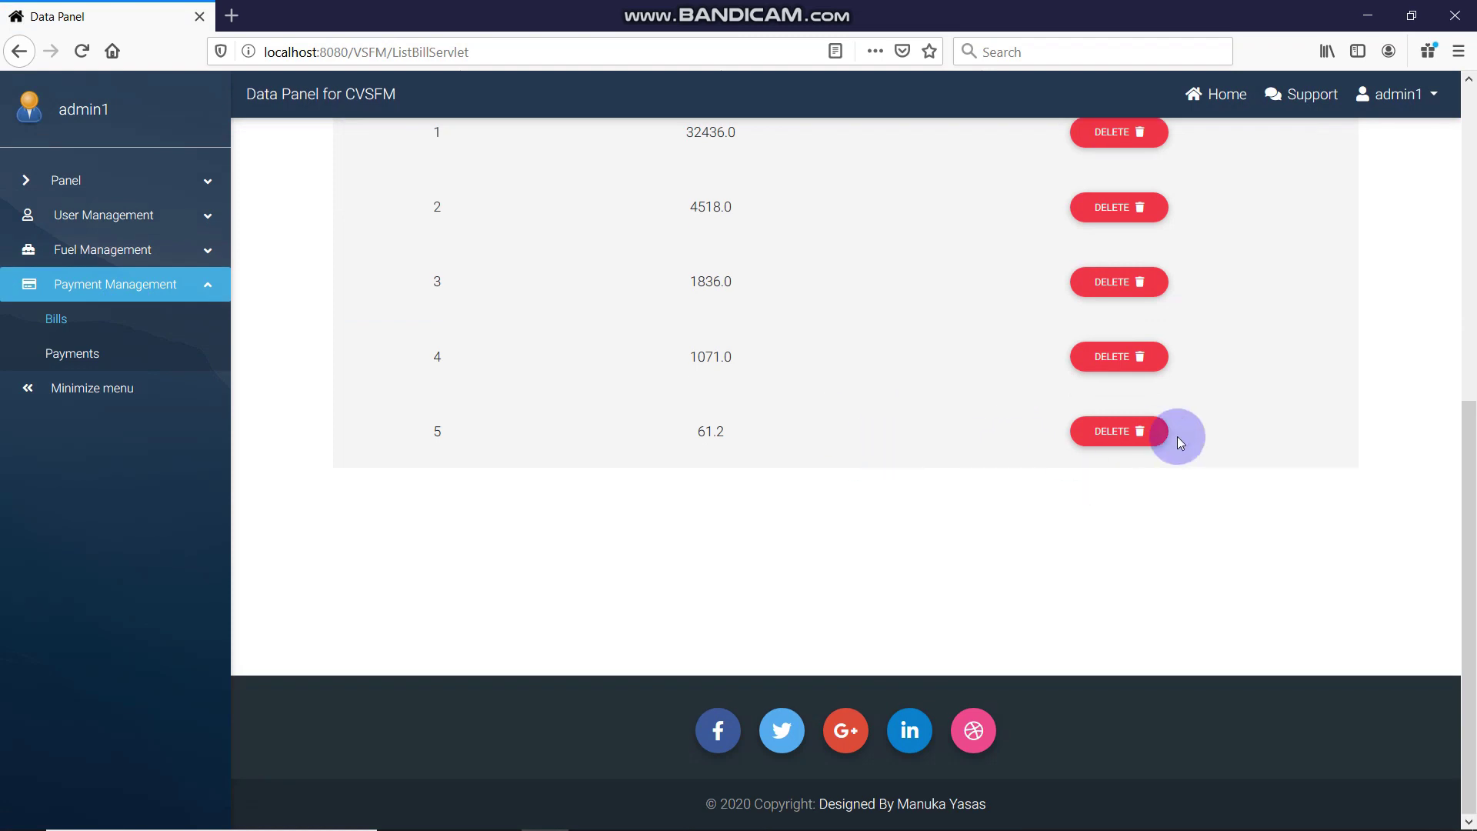
click(1131, 445)
click(815, 561)
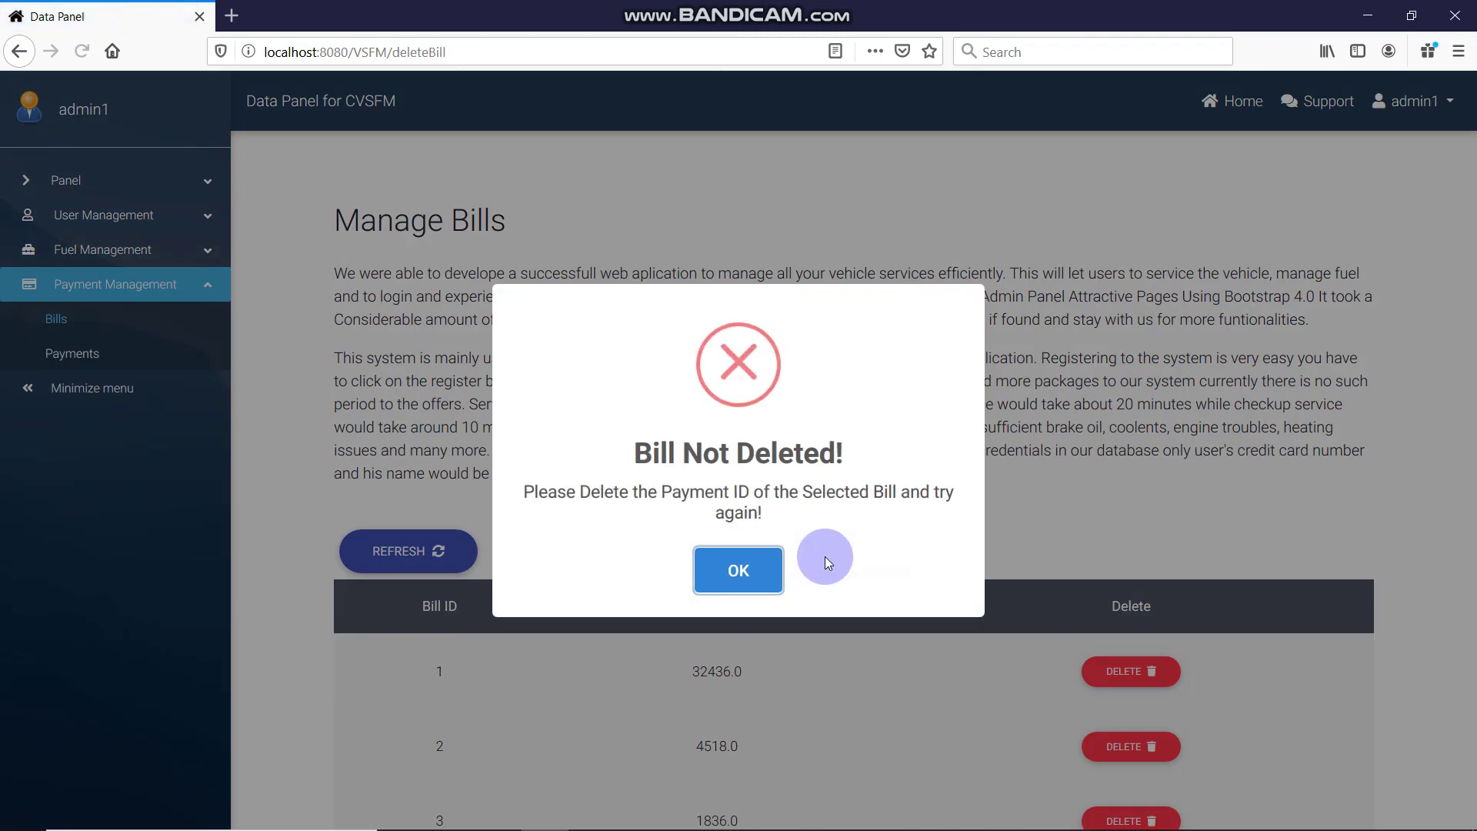
drag(492, 473, 739, 571)
click(739, 570)
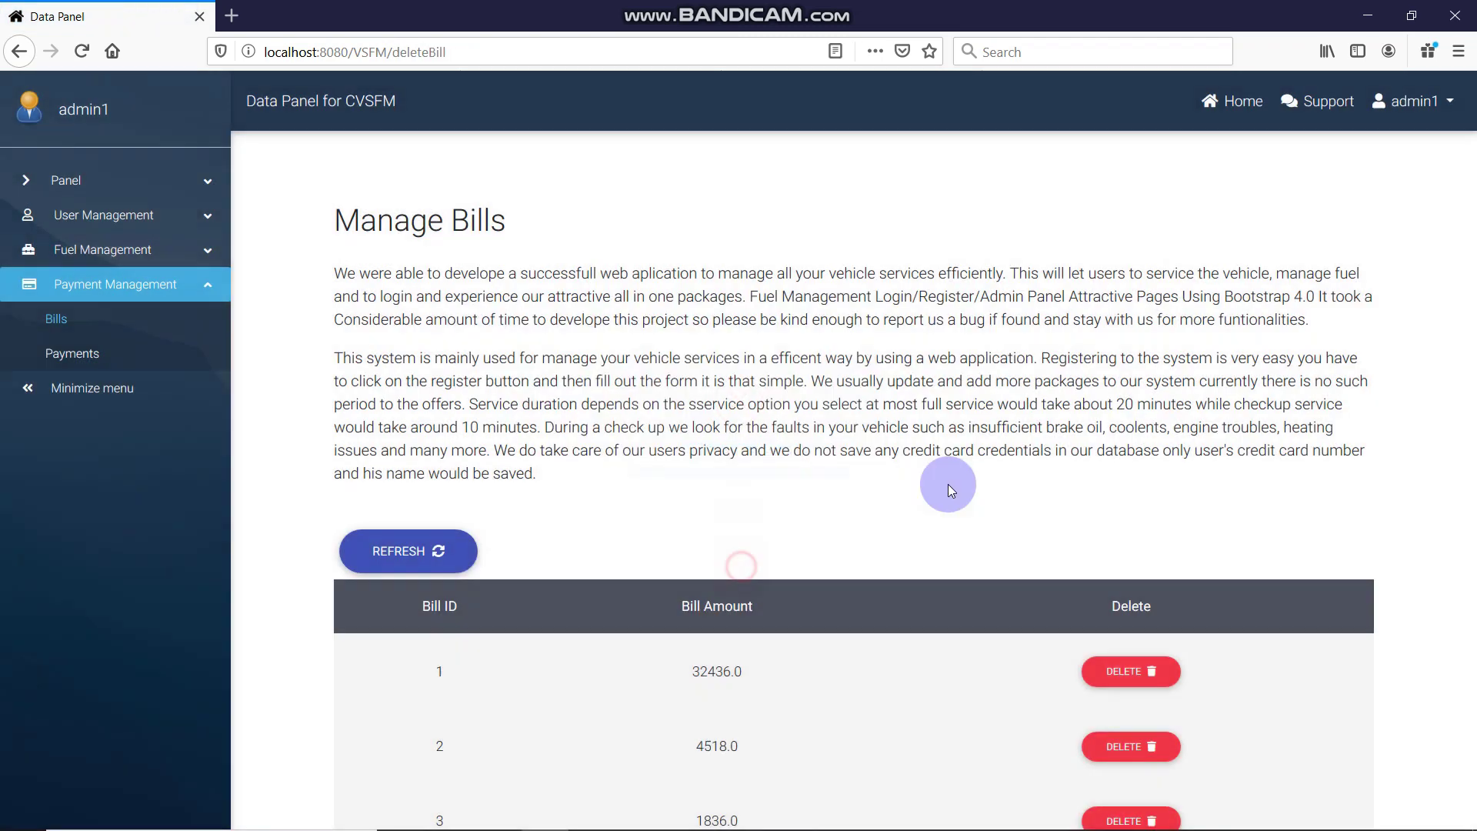
Reload the bills, then review the Payments list down to payment 26, all marked Paid
scroll(684, 492, down, 6)
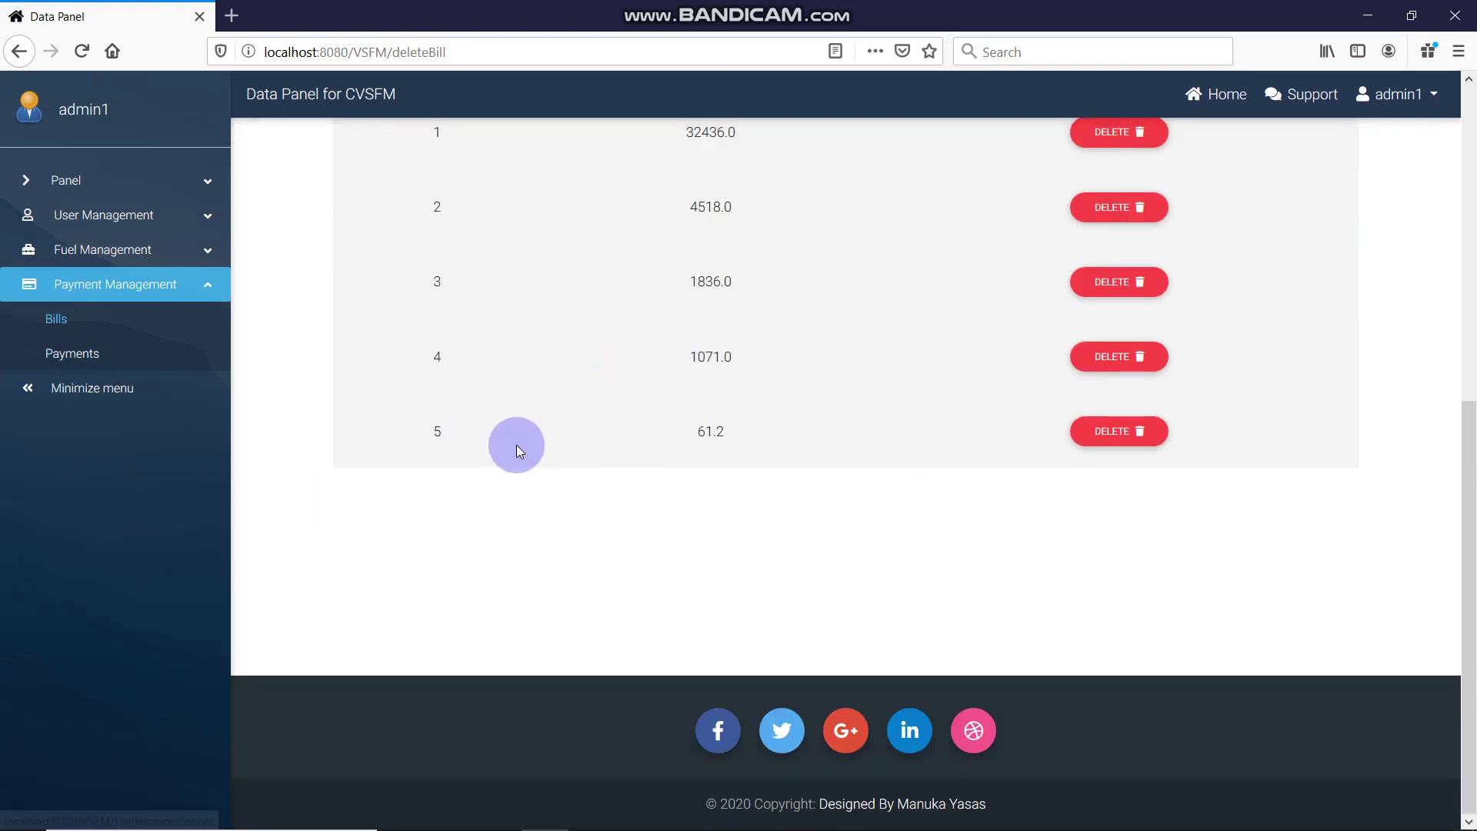
click(115, 332)
click(115, 353)
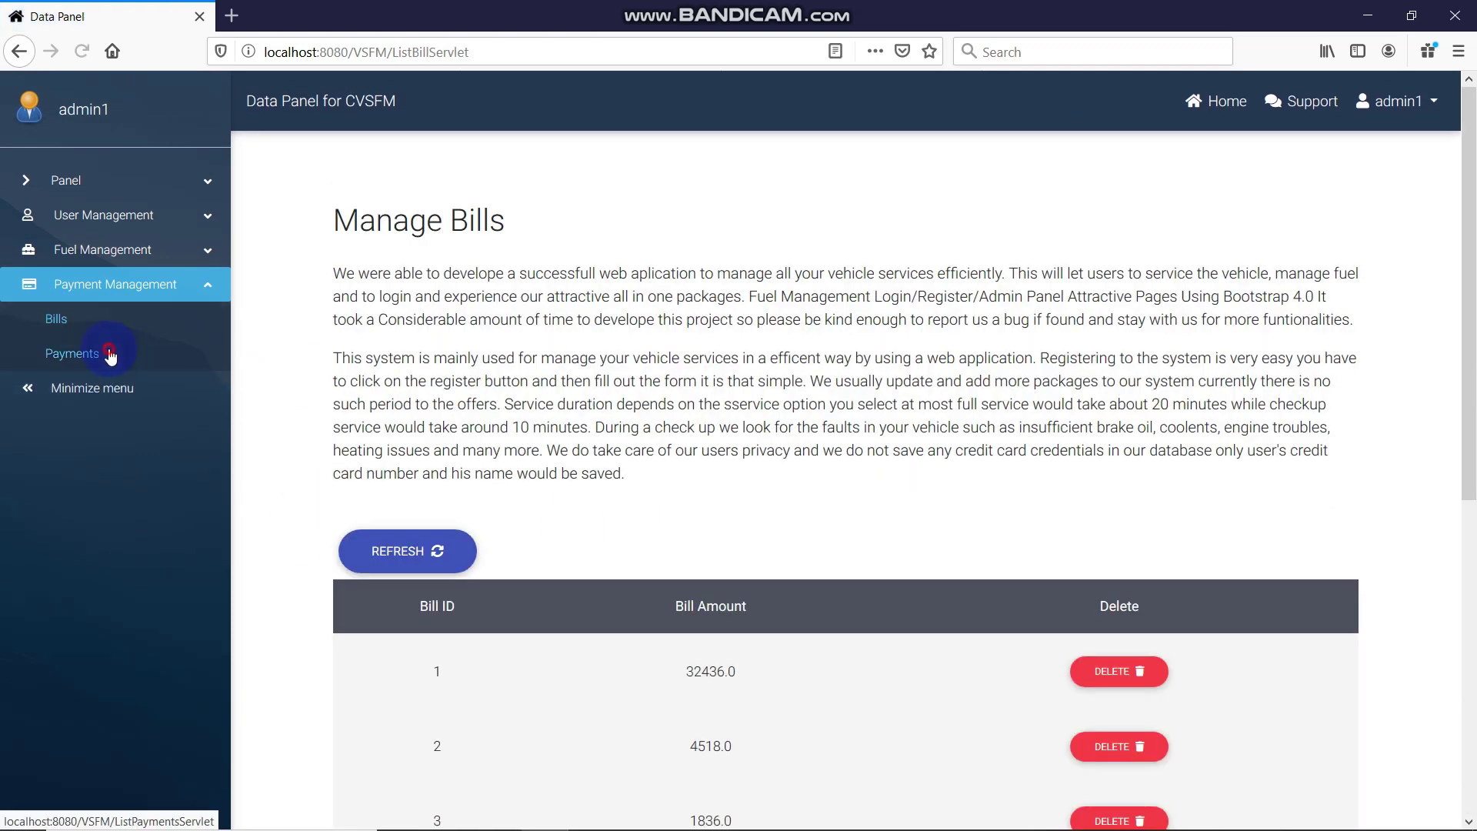
scroll(556, 482, down, 3)
scroll(556, 481, down, 2)
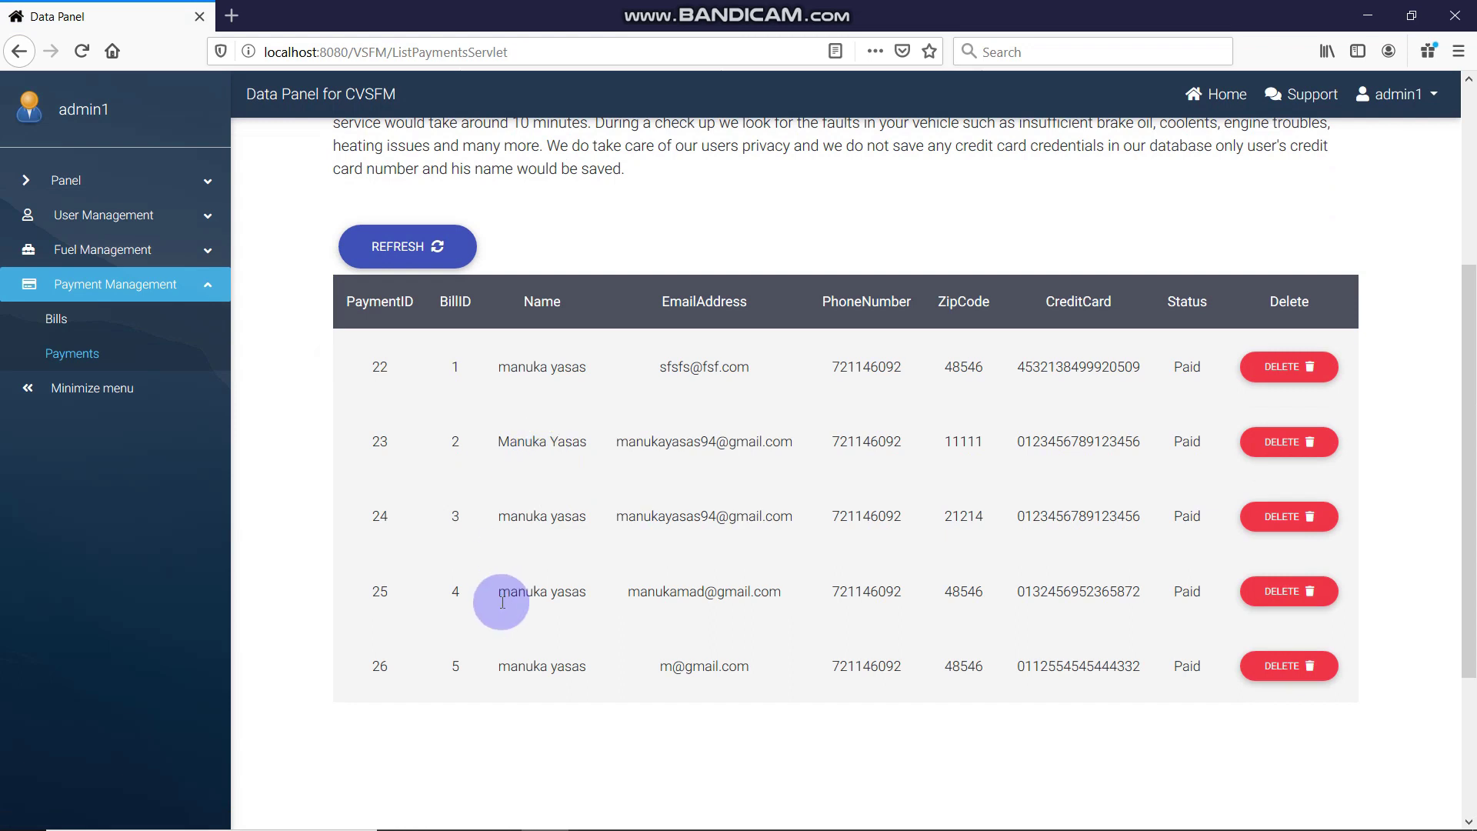
drag(475, 668, 1151, 668)
click(1197, 666)
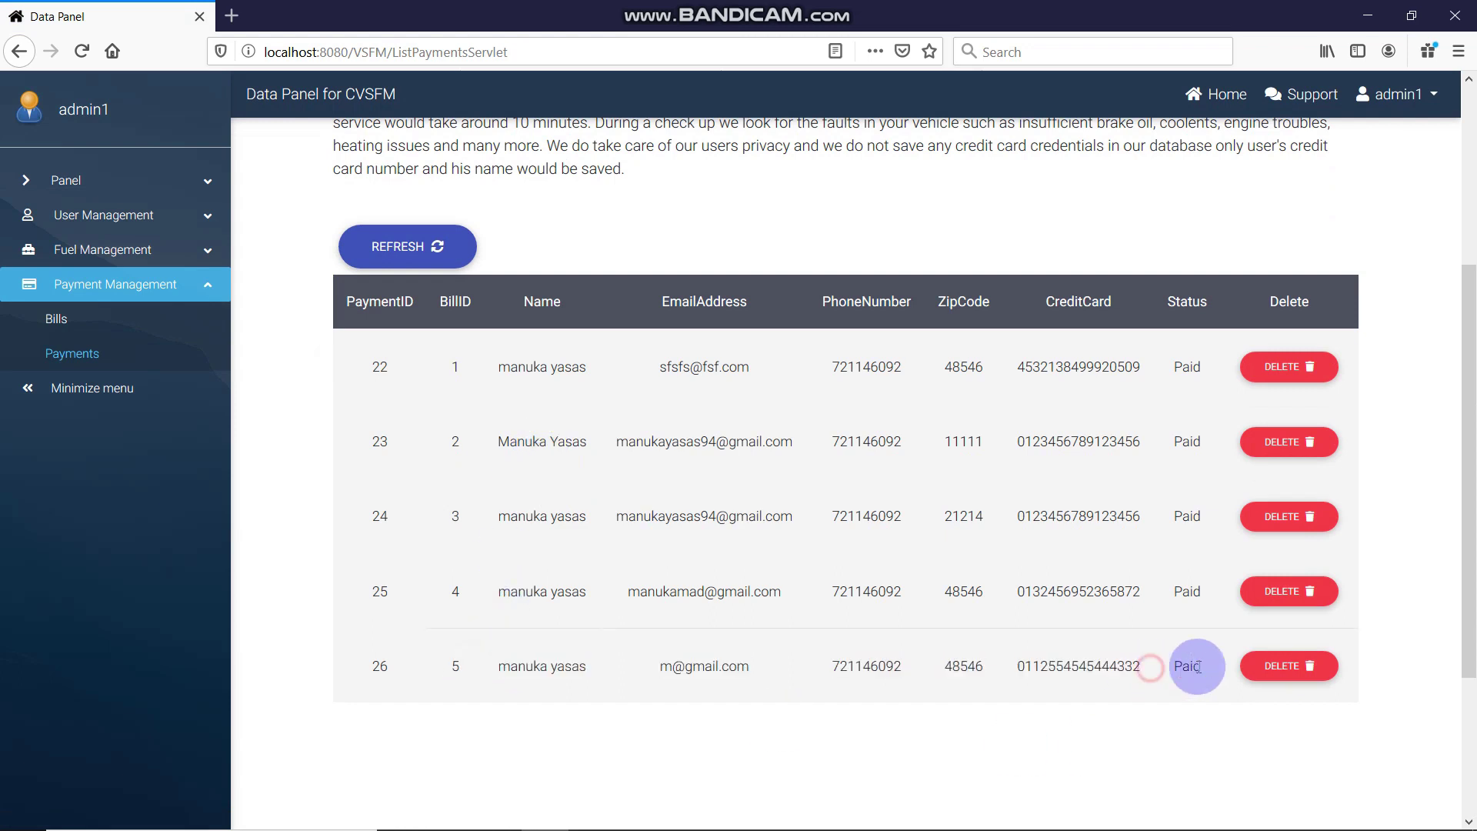
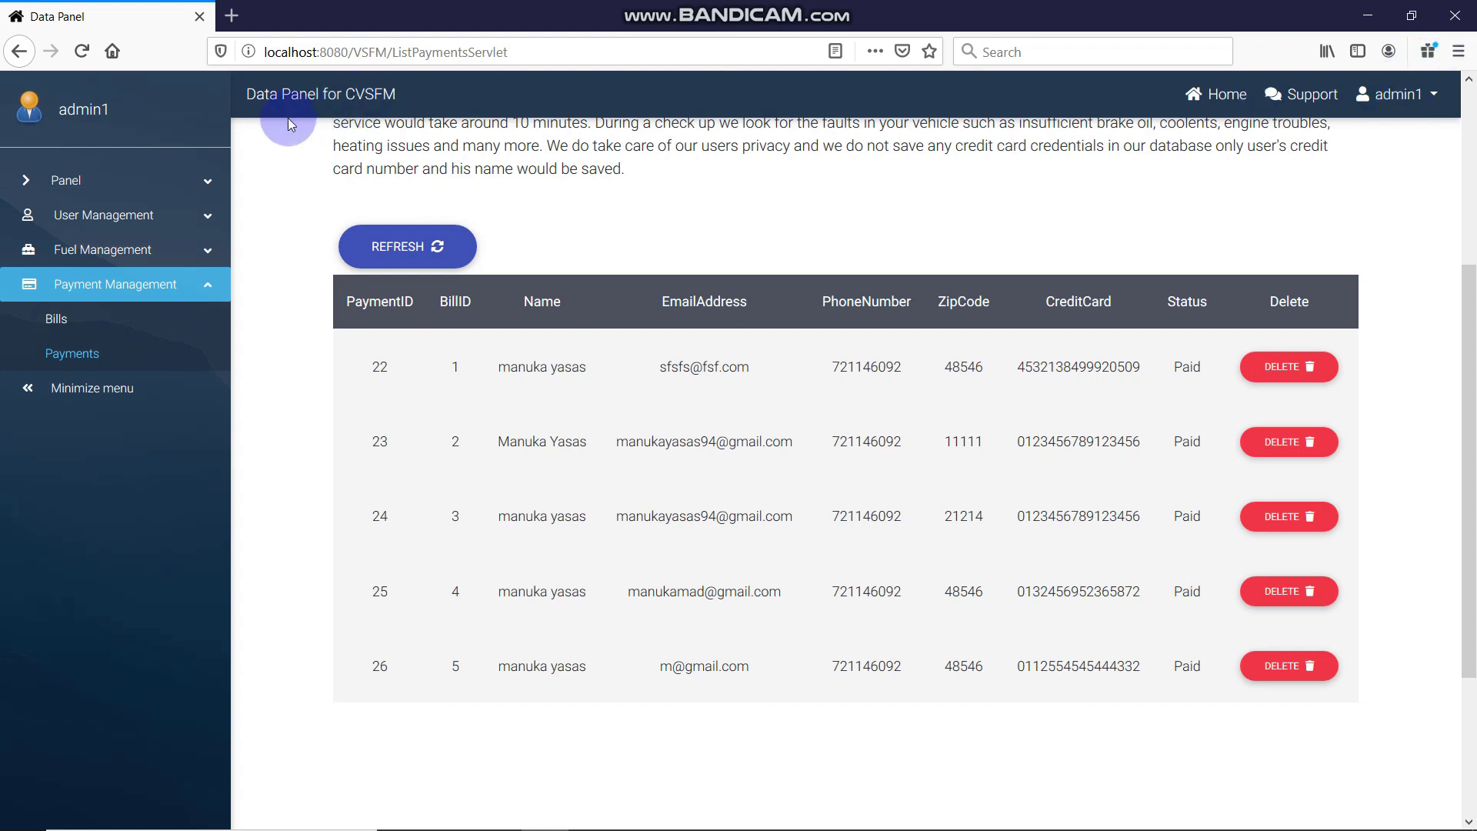
Open the CVSFM home page in a second tab and switch to it
click(1382, 97)
click(1088, 162)
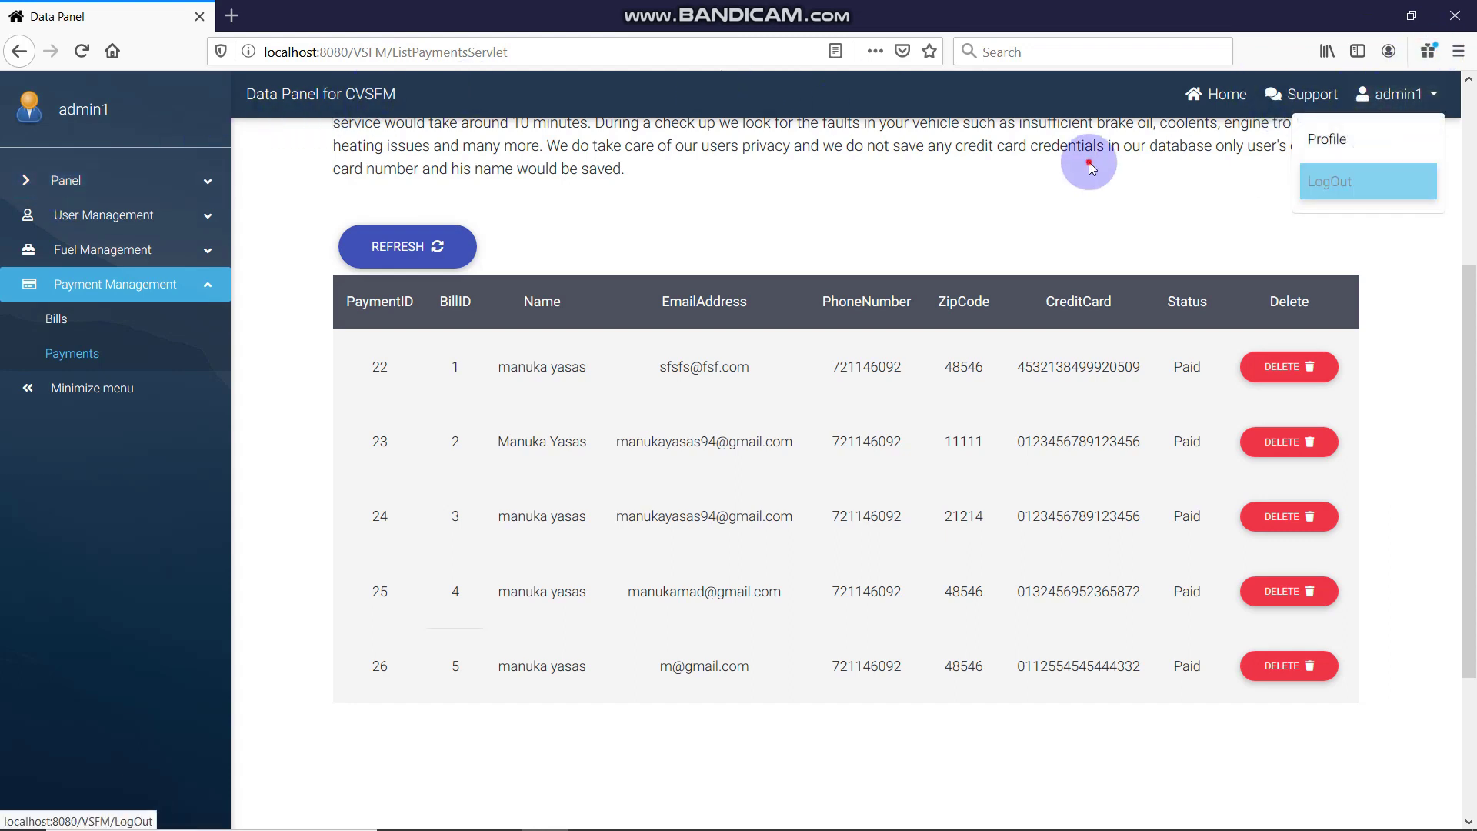
right_click(1219, 112)
click(1236, 117)
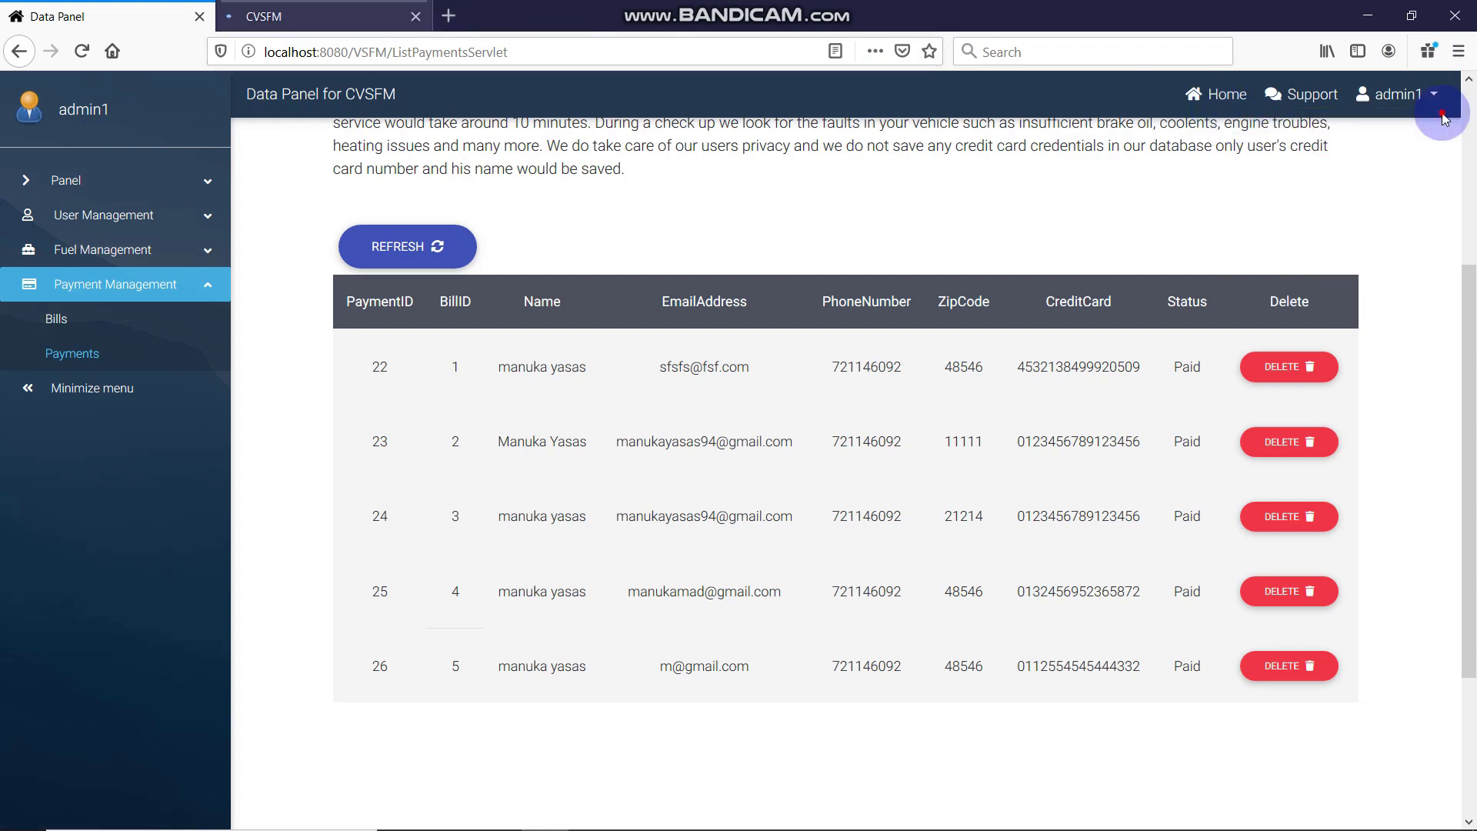
key(ctrl+Tab)
Log the admin out via ADMIN1 > LogOut, then return to the Data Panel tab's Bills
click(1260, 110)
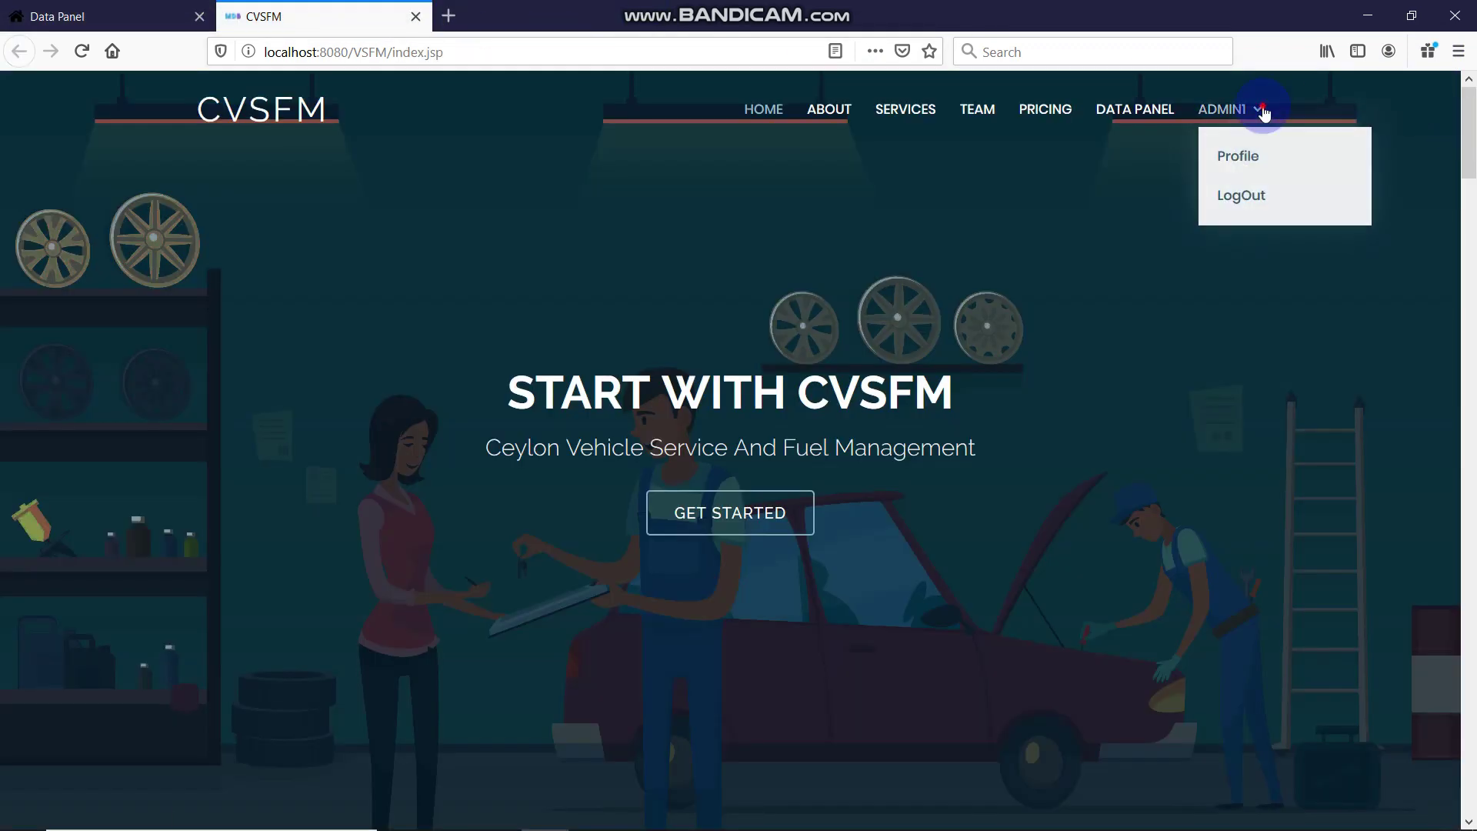
click(1277, 206)
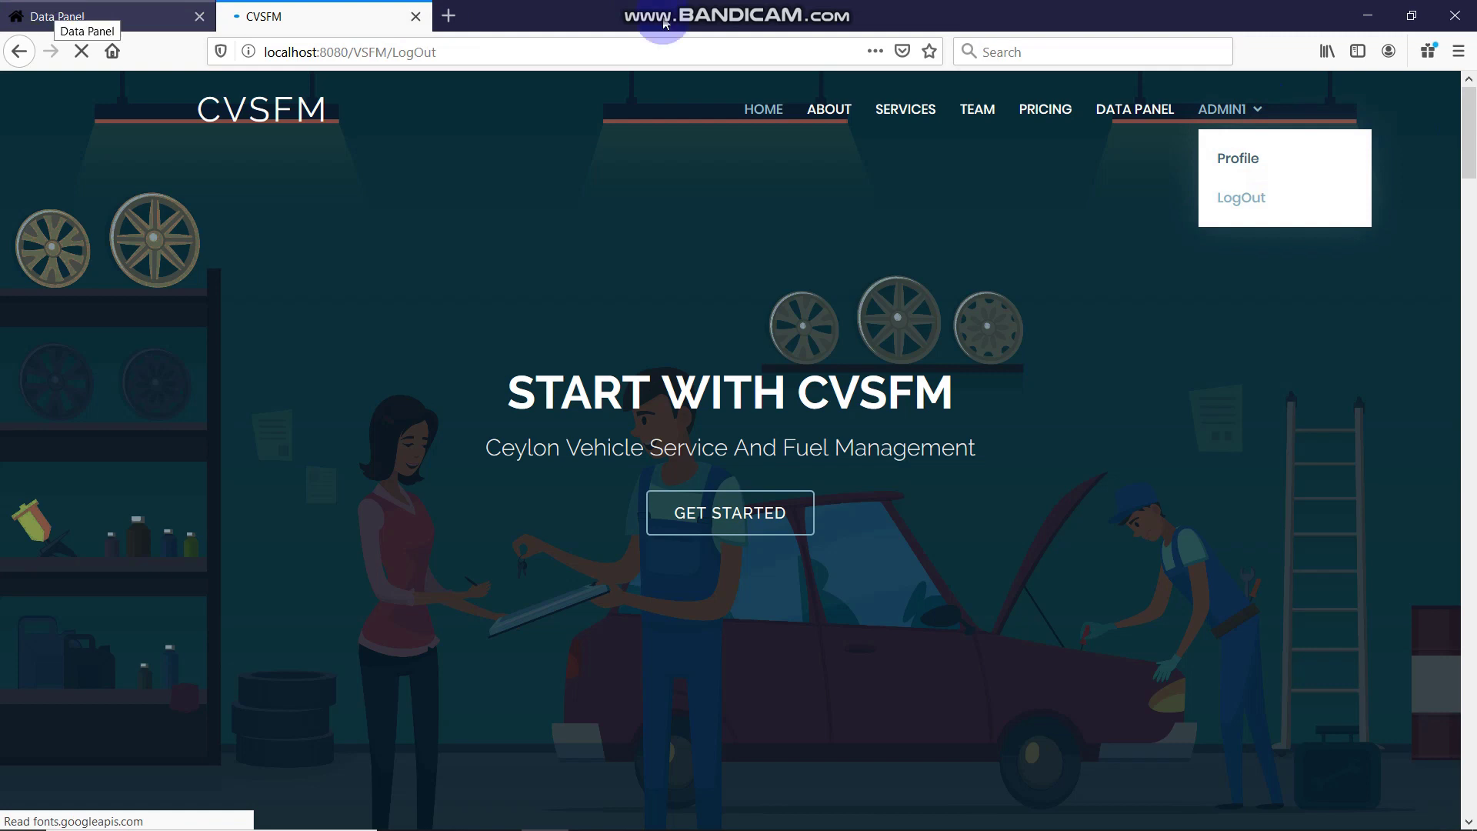
click(119, 8)
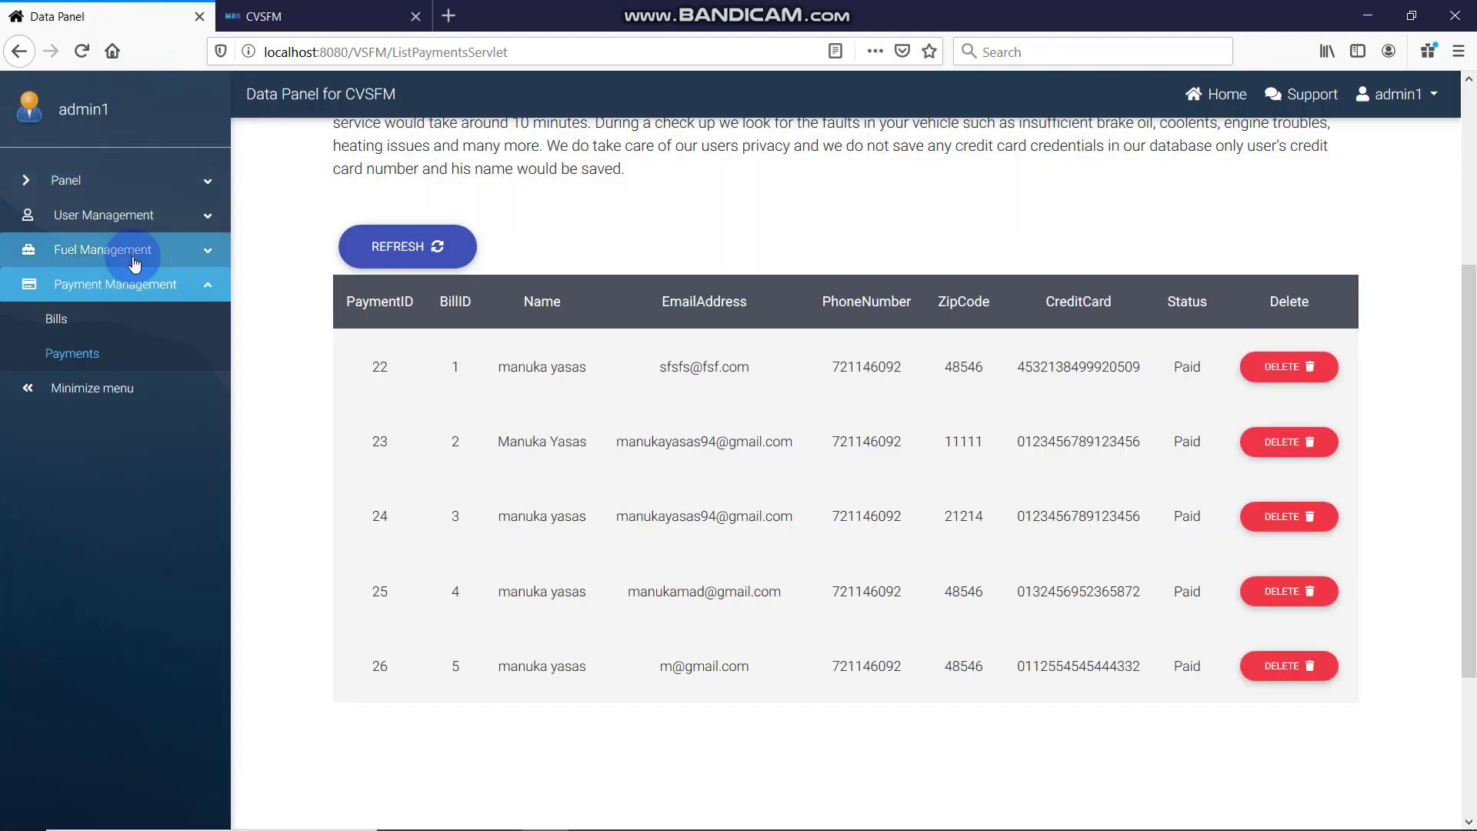
click(99, 315)
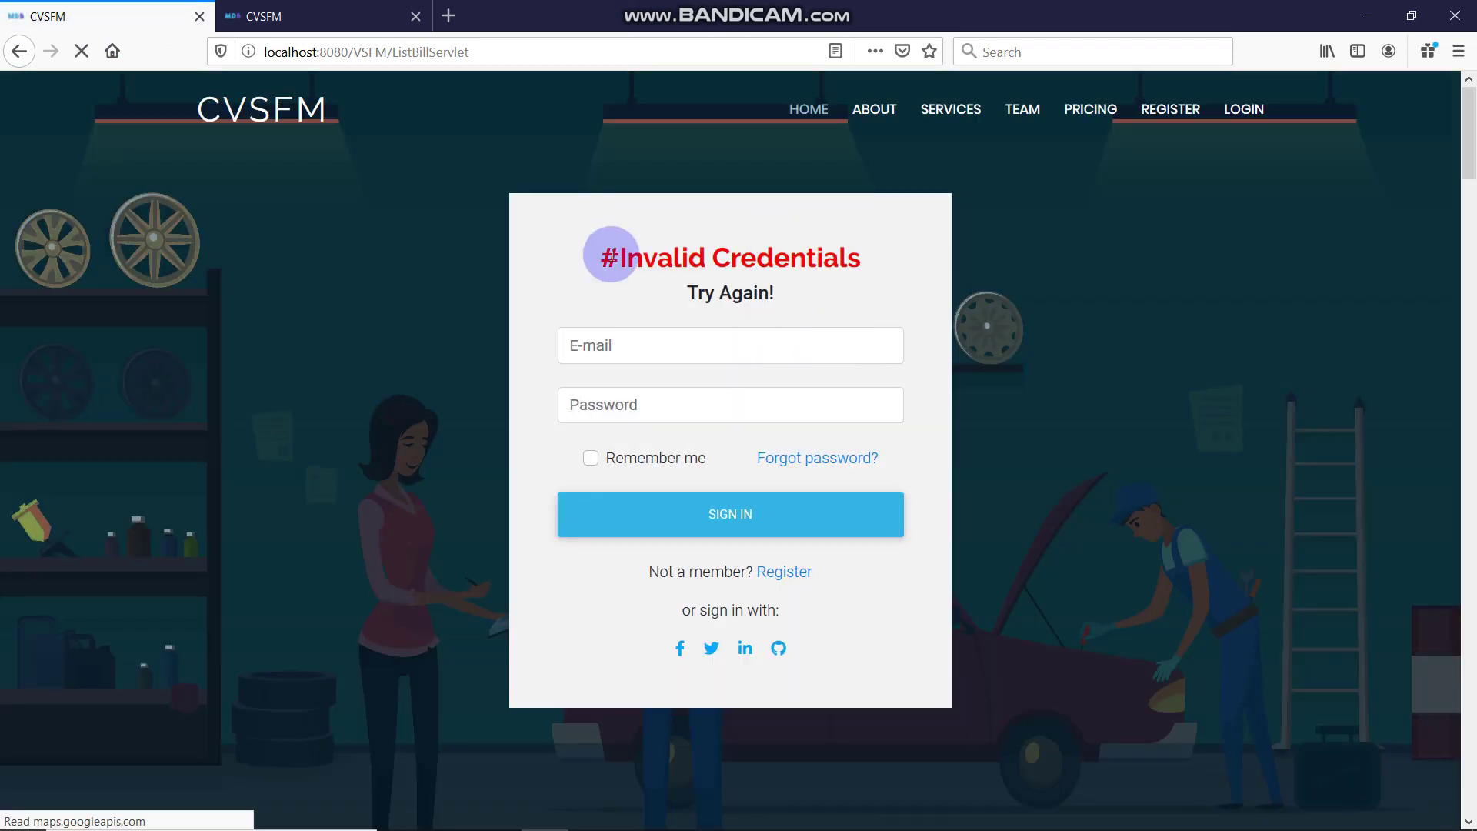
Note the Invalid Credentials sign-in page and jump to the site's Services section
drag(625, 257, 1141, 303)
click(1247, 262)
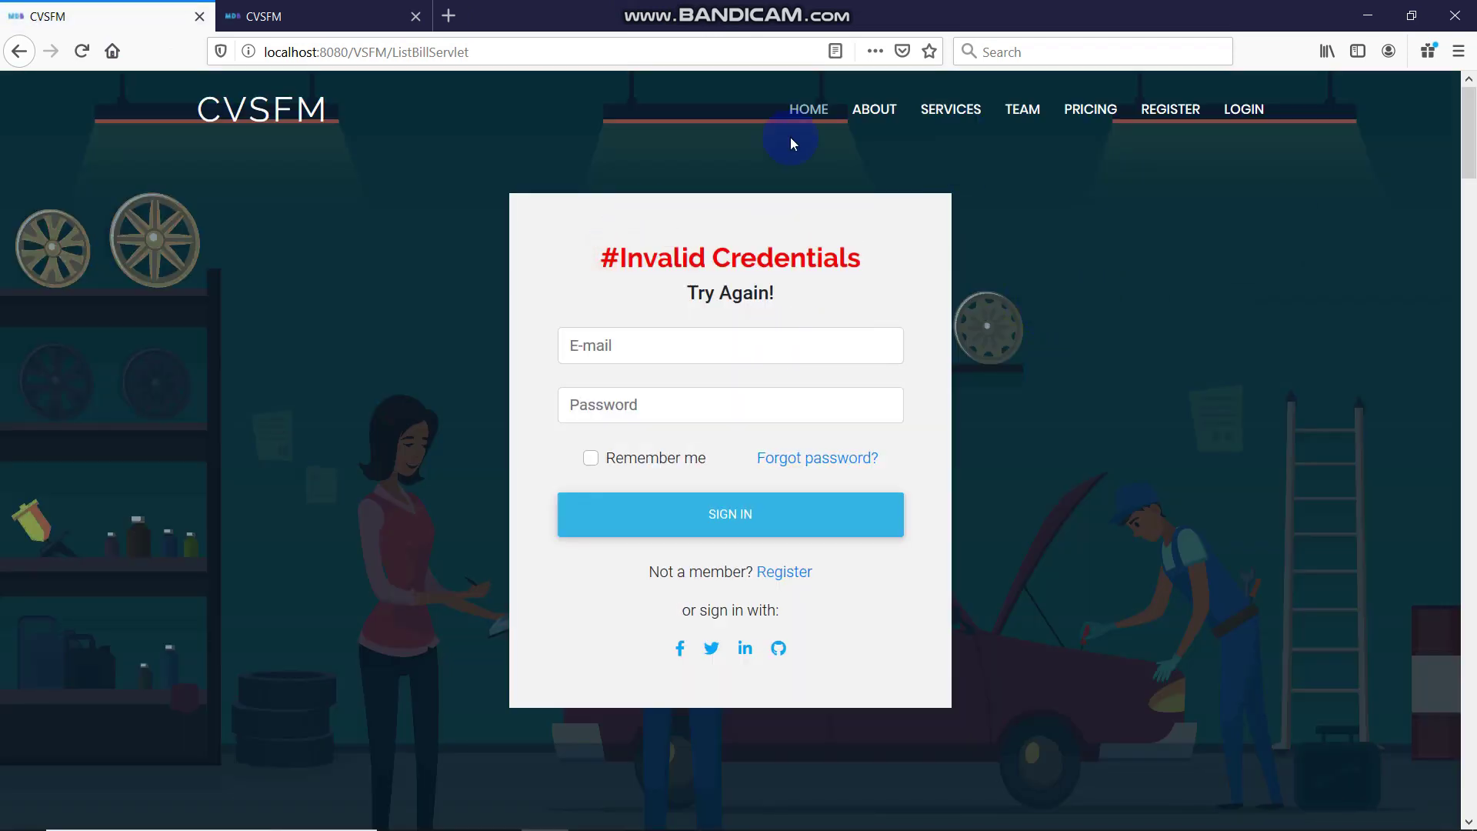
click(977, 108)
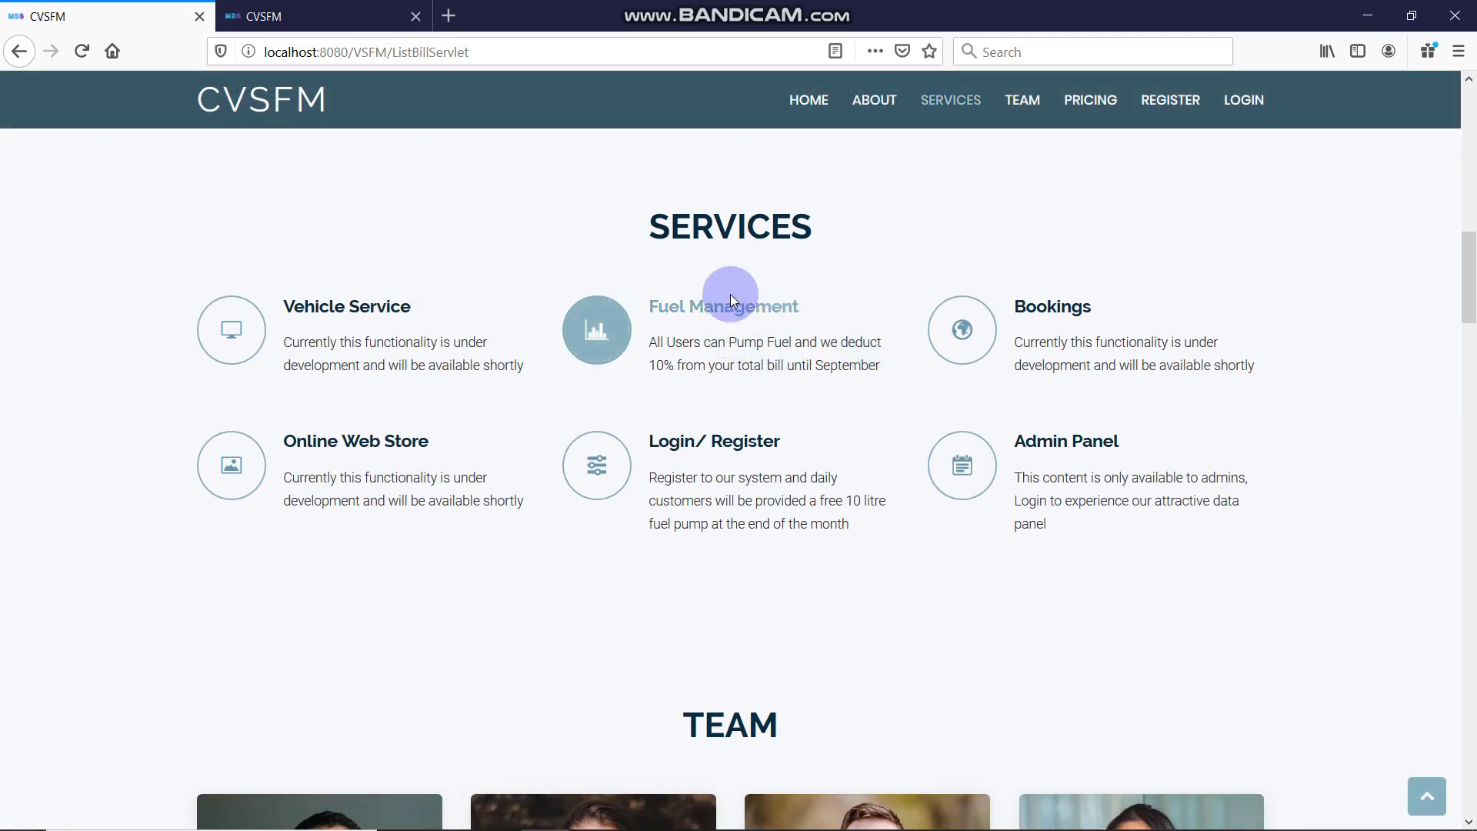
Scroll through the other CVSFM tab, then switch back to the first tab
click(311, 9)
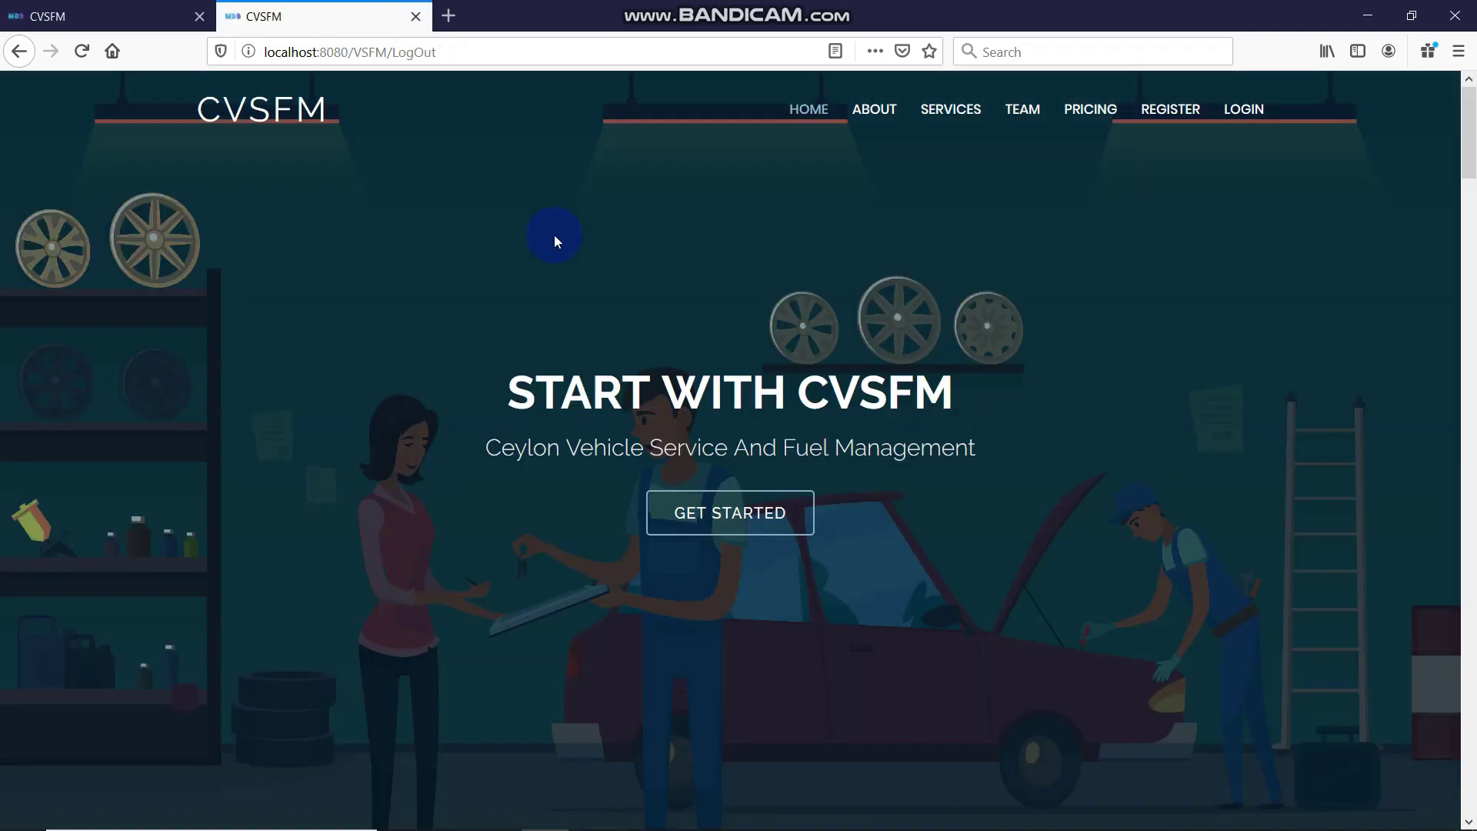
scroll(955, 197, down, 8)
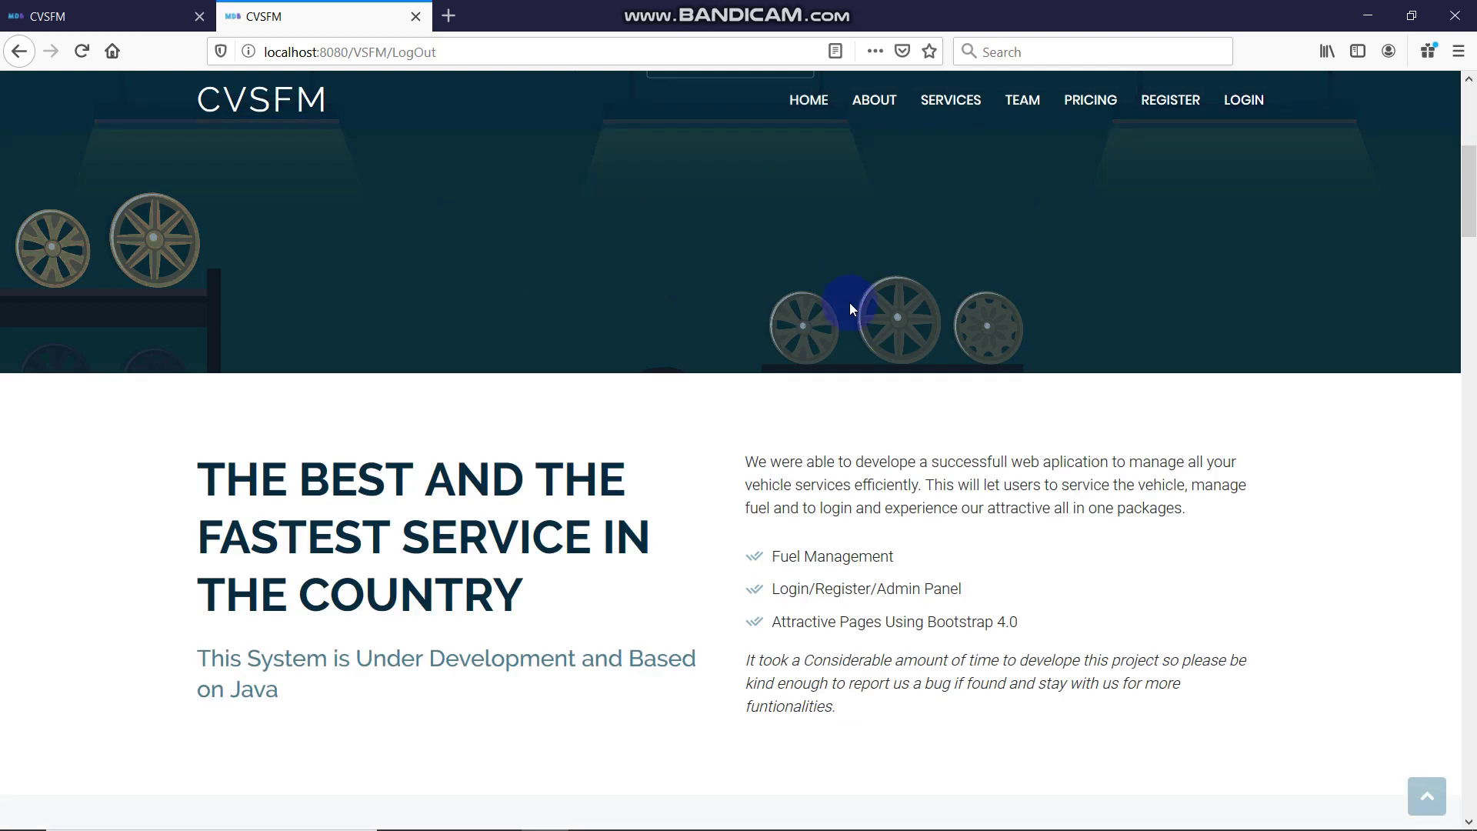
scroll(901, 475, down, 2)
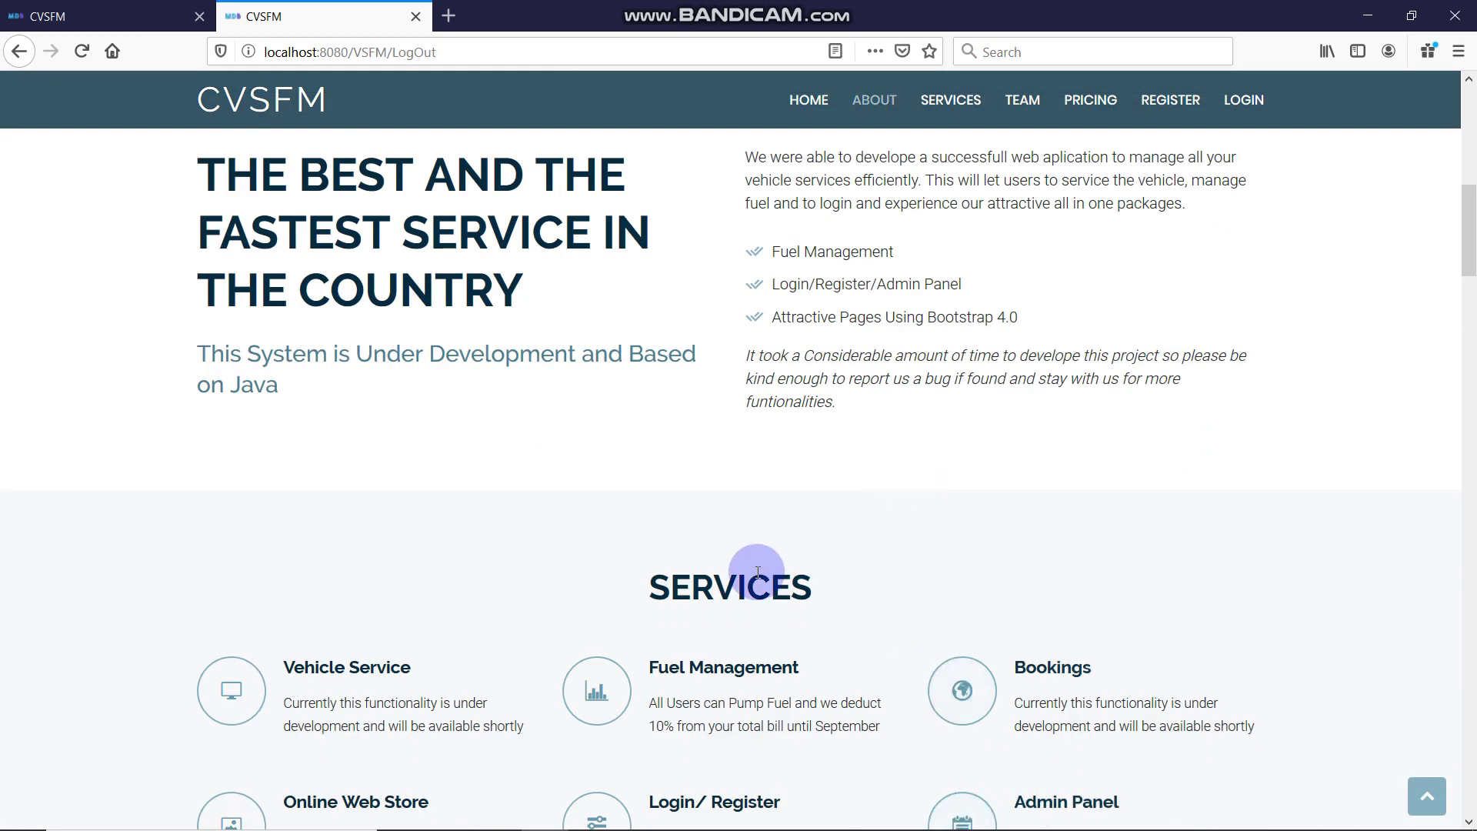
scroll(647, 597, down, 5)
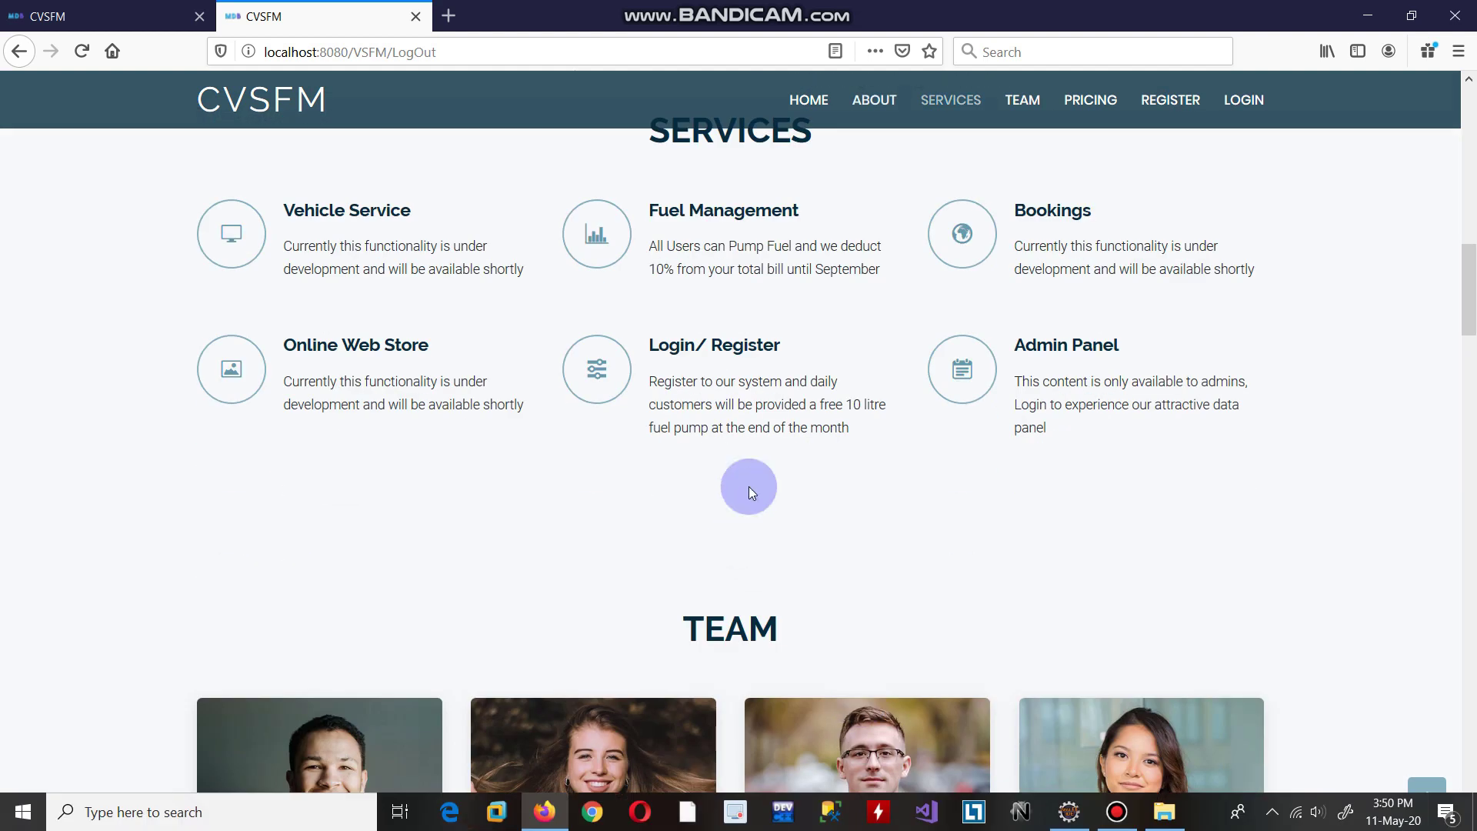
key(ctrl+Page_Up)
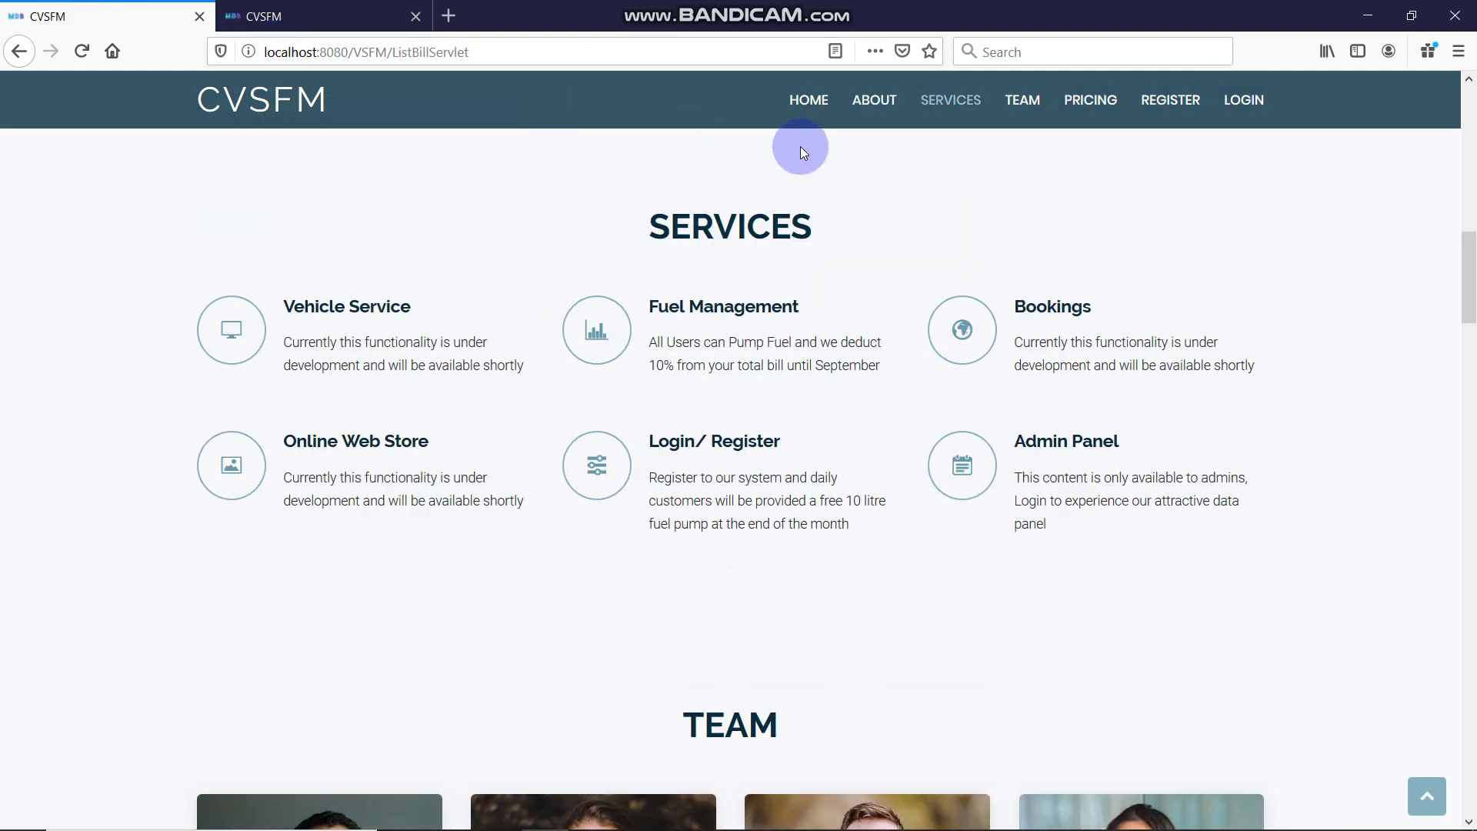
Log back into CVSFM using the saved admin login
click(1273, 104)
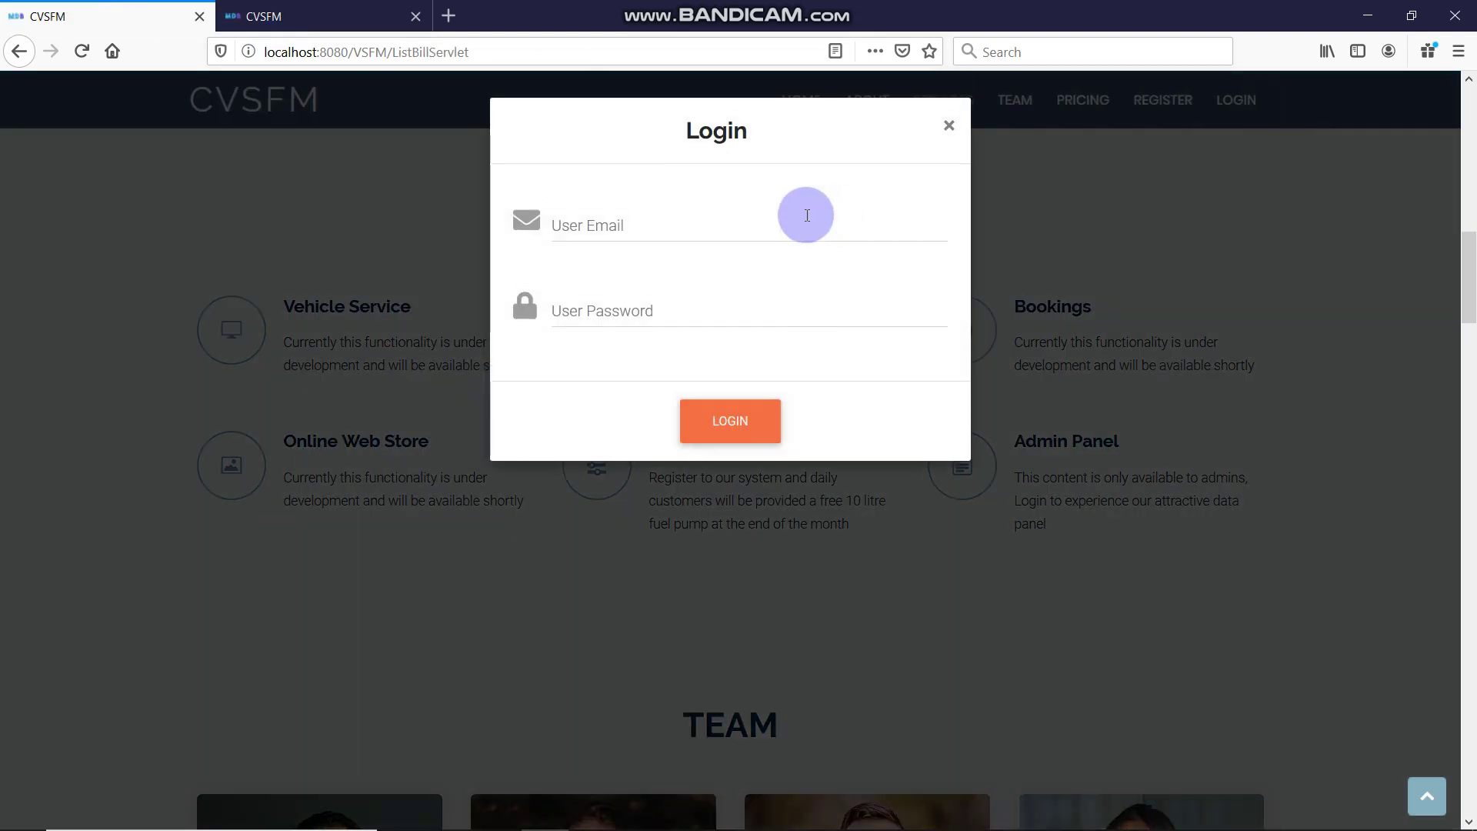
click(746, 231)
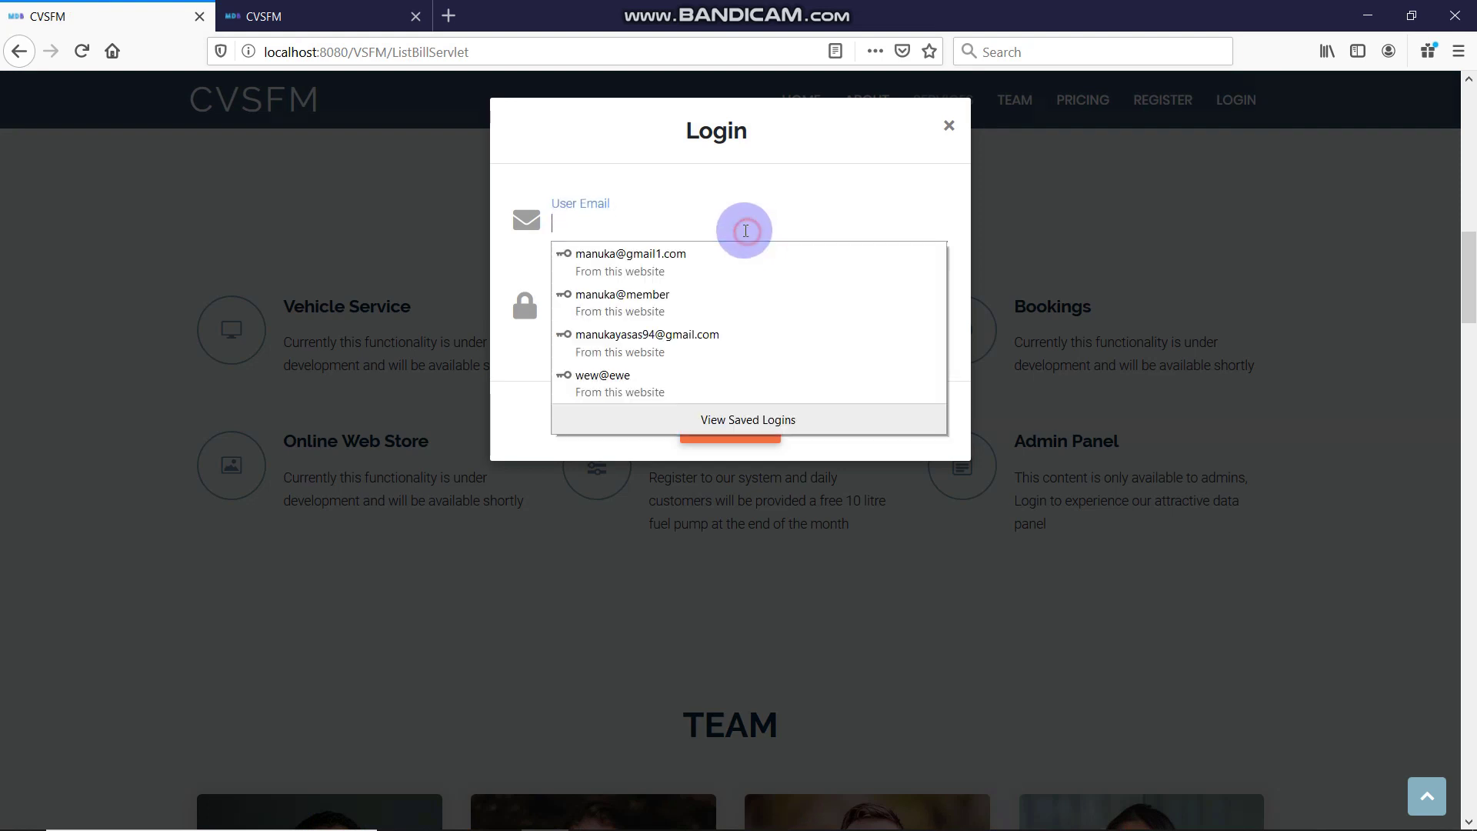
click(695, 347)
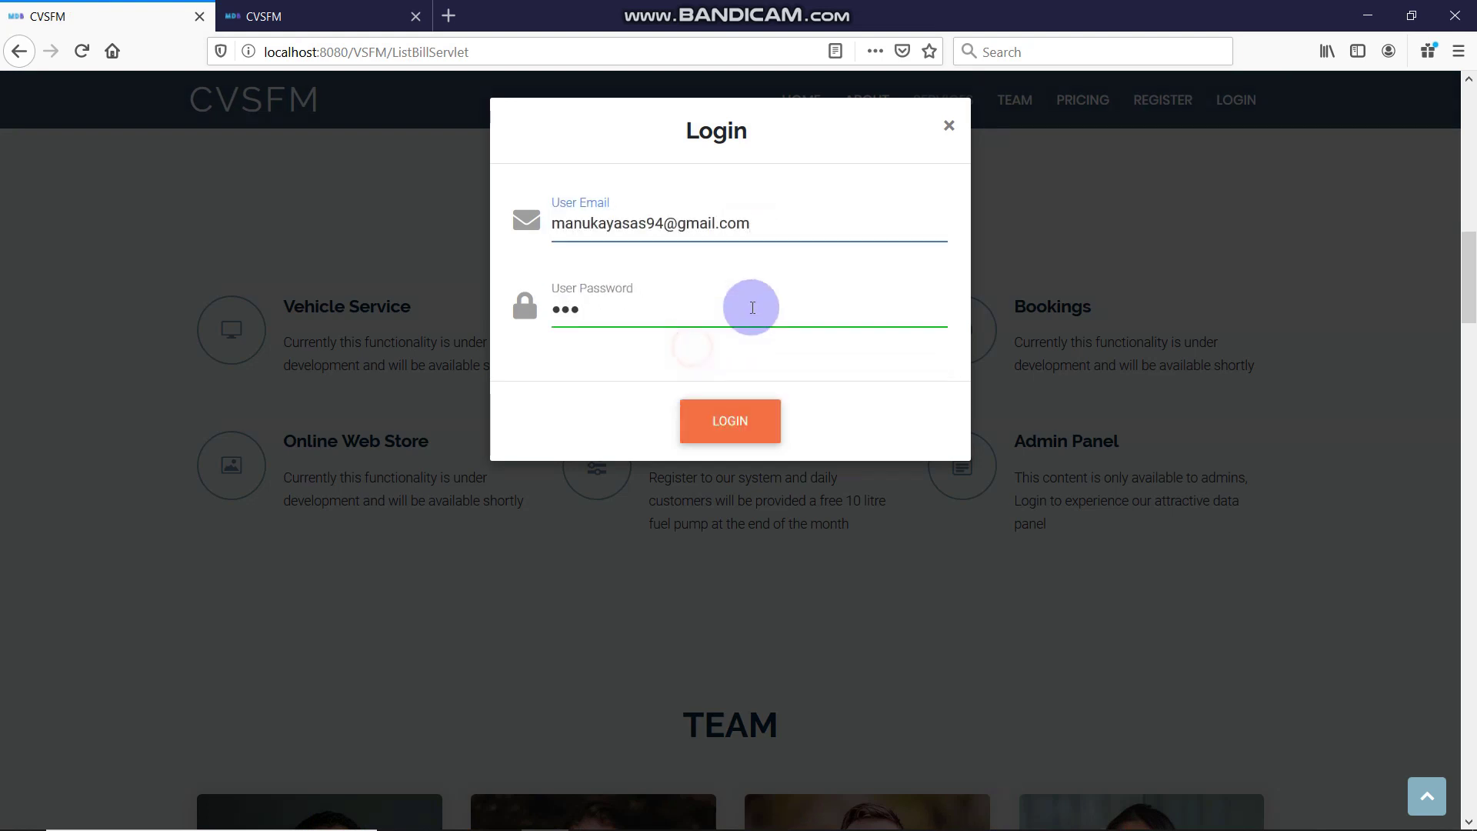
click(752, 417)
click(224, 331)
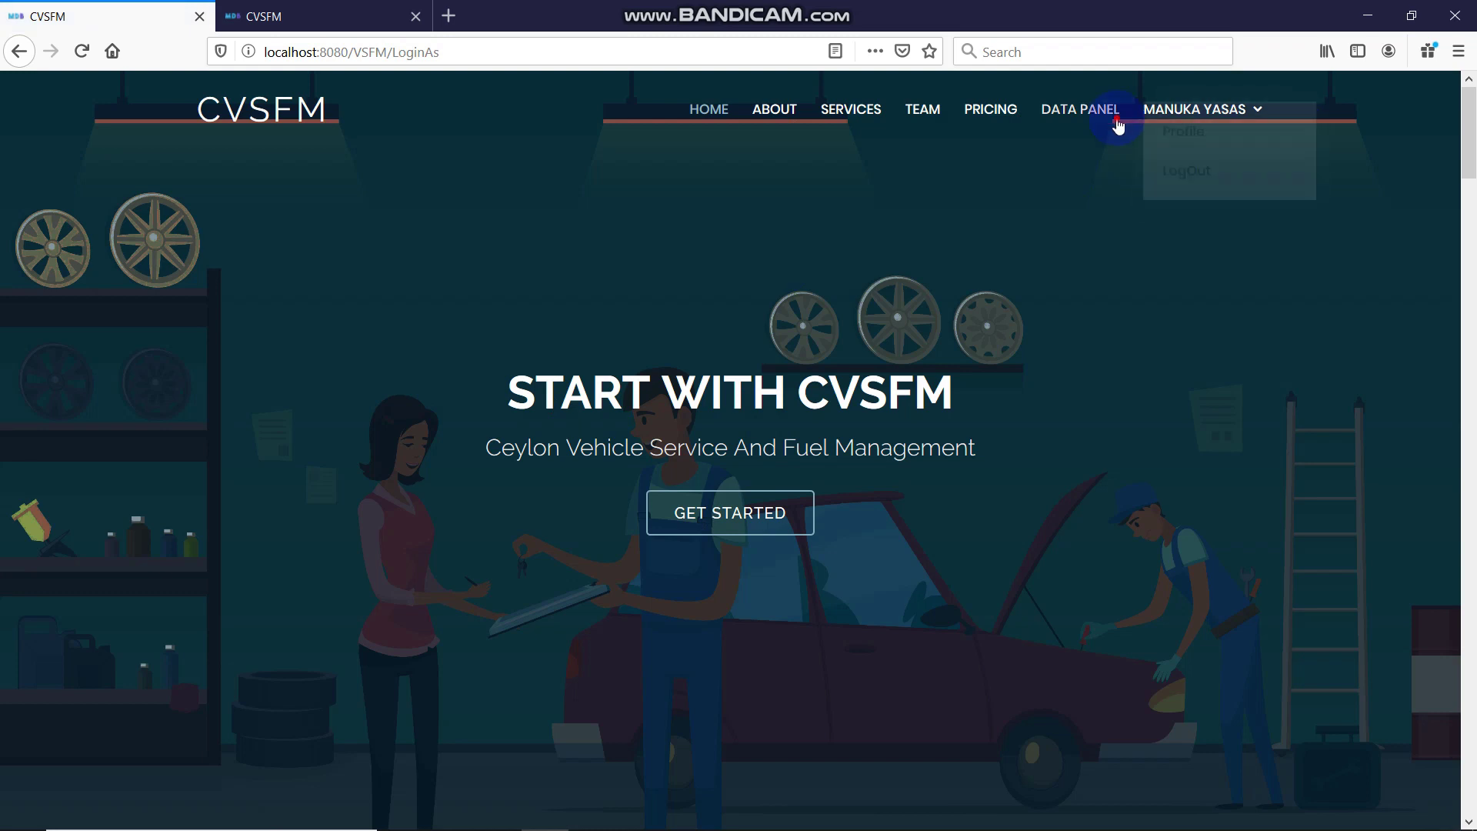
Enter the Data Panel, dismiss the welcome message, and open Panel > User profile
click(1108, 113)
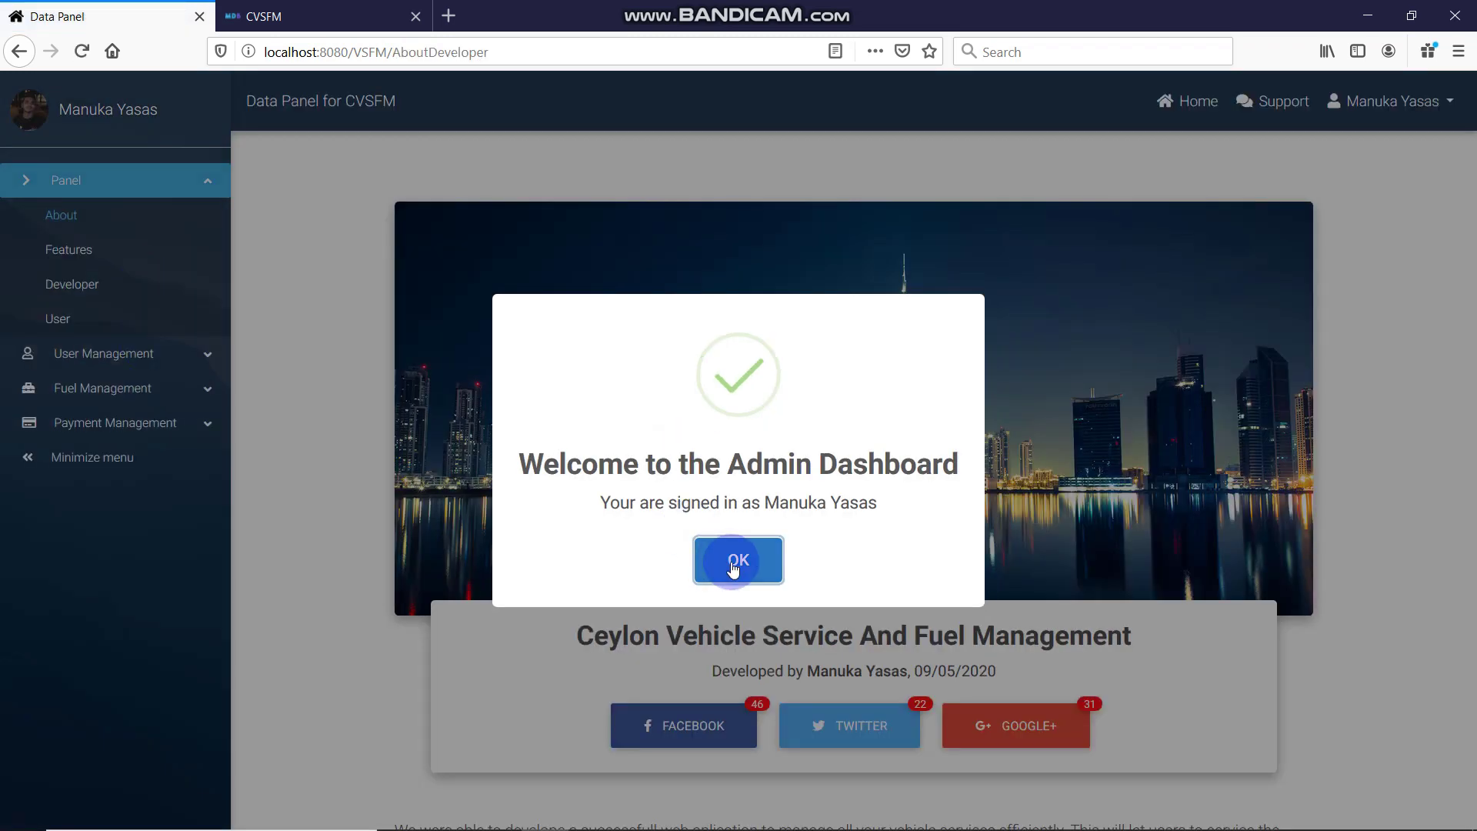
click(739, 561)
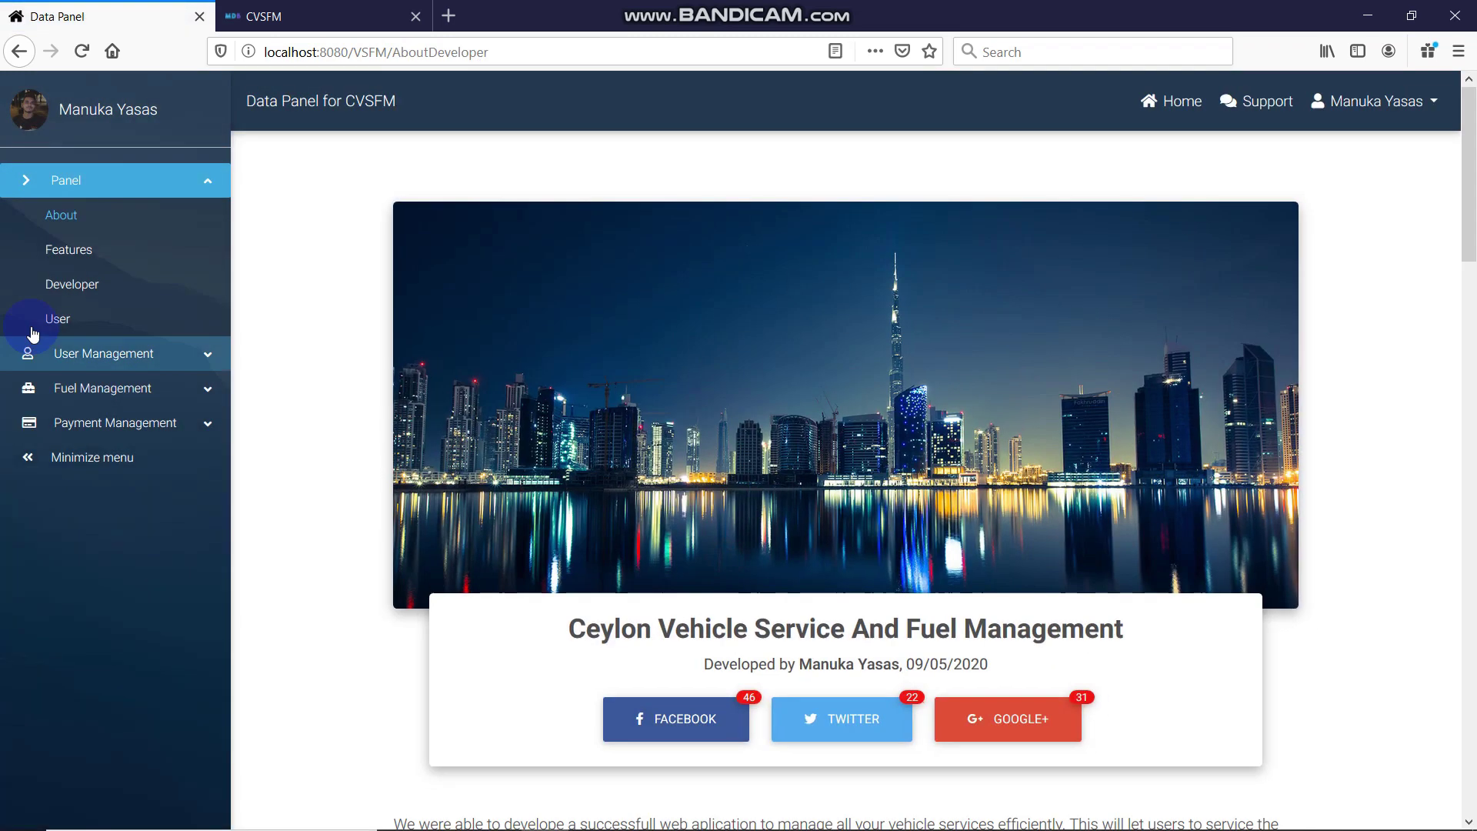
click(127, 353)
click(92, 189)
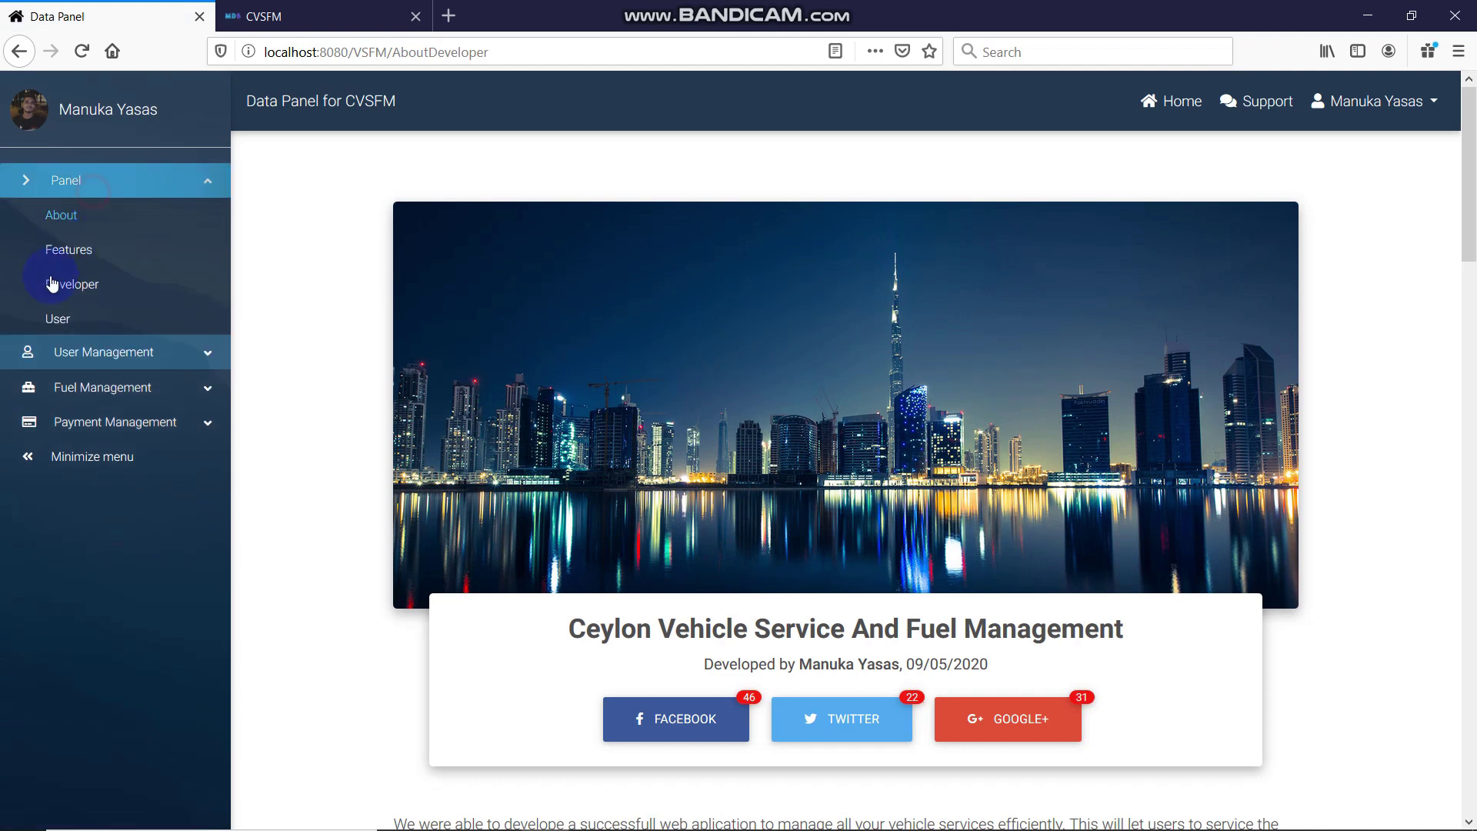
click(58, 318)
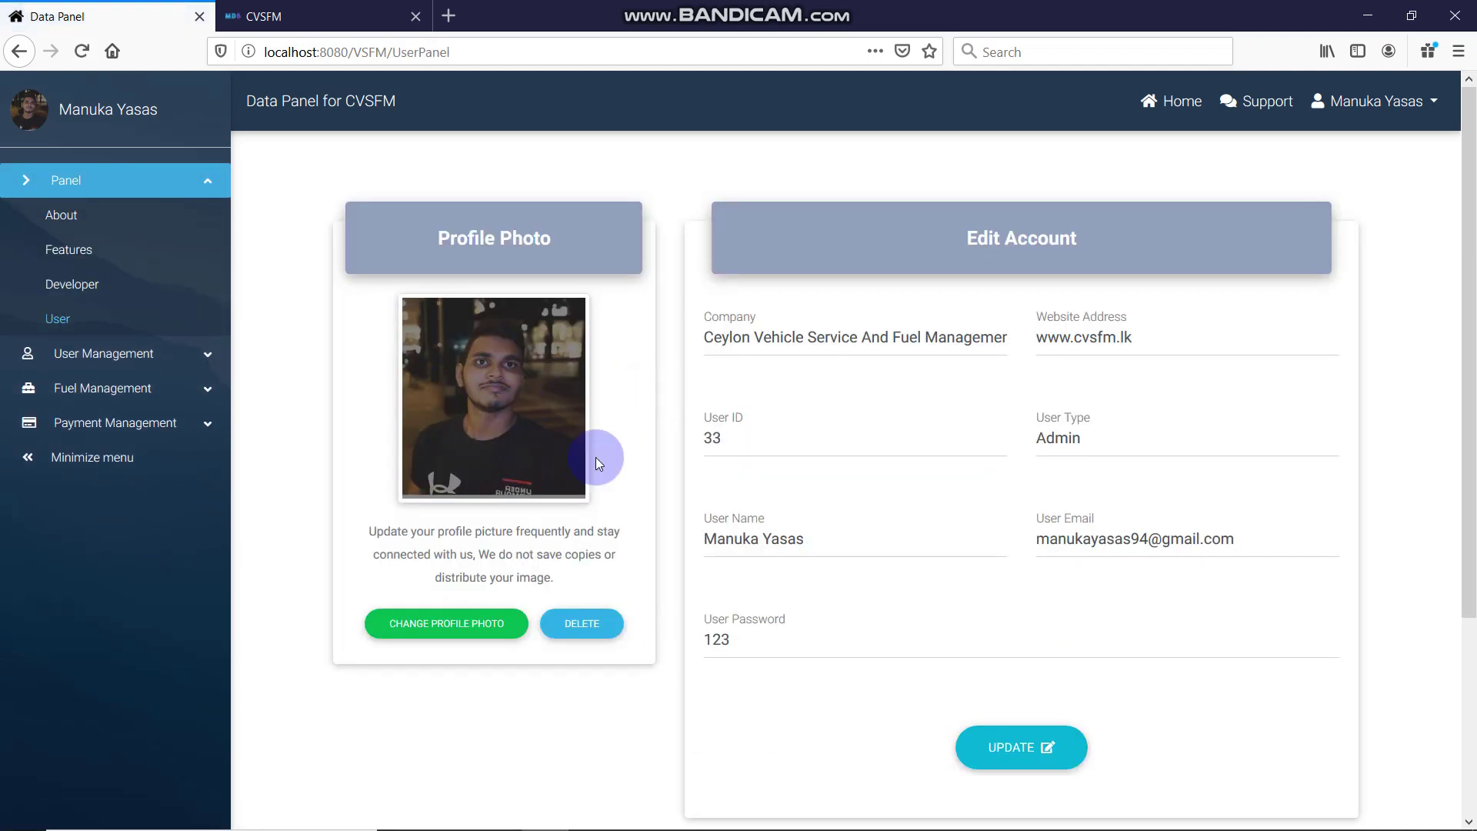
mouse_move(1021, 812)
click(1119, 821)
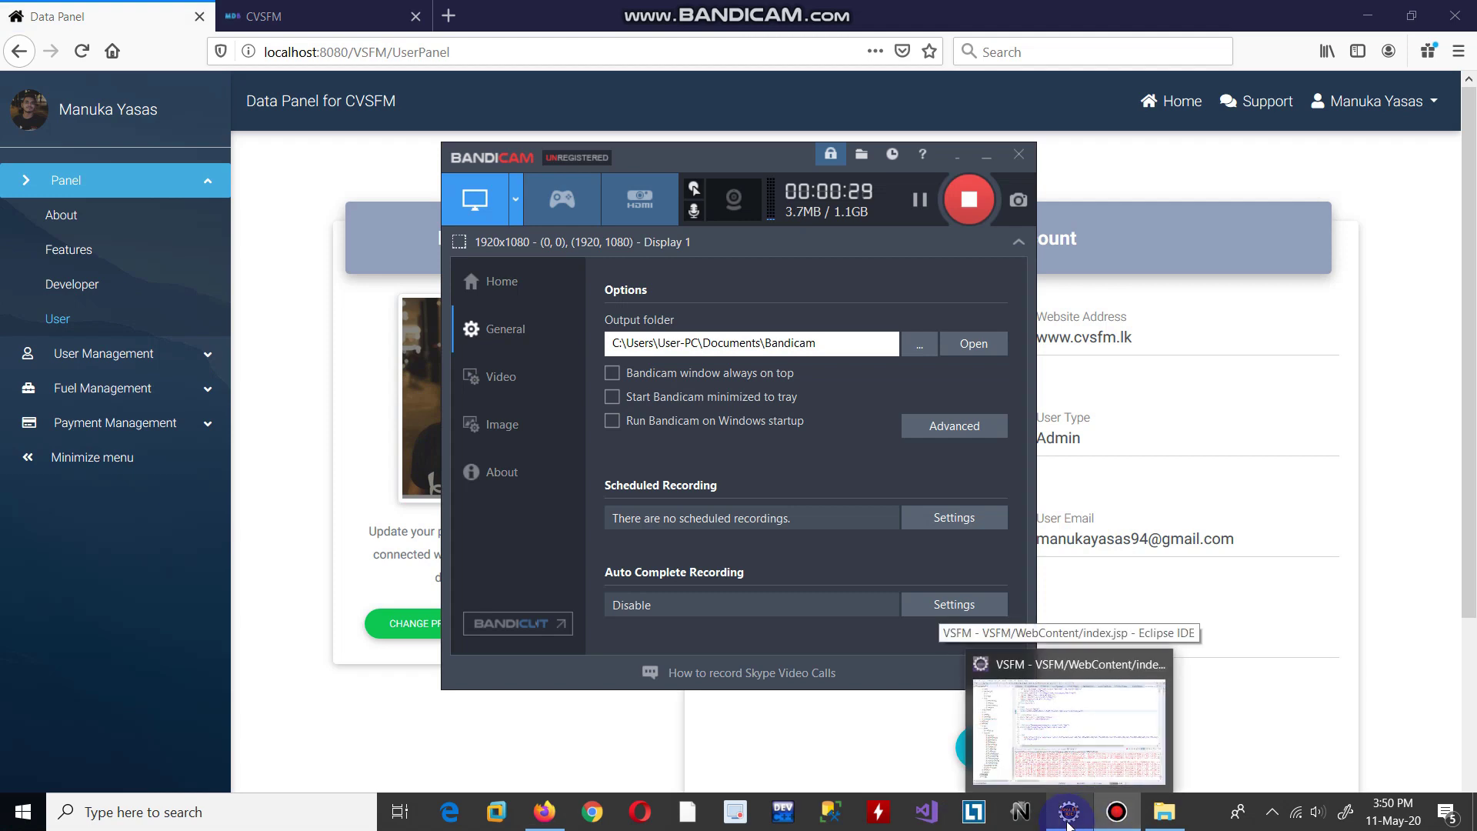
In Eclipse, review the buffer and bytesRead code in ImageDAO.java, then open VSFM.xml
click(1068, 824)
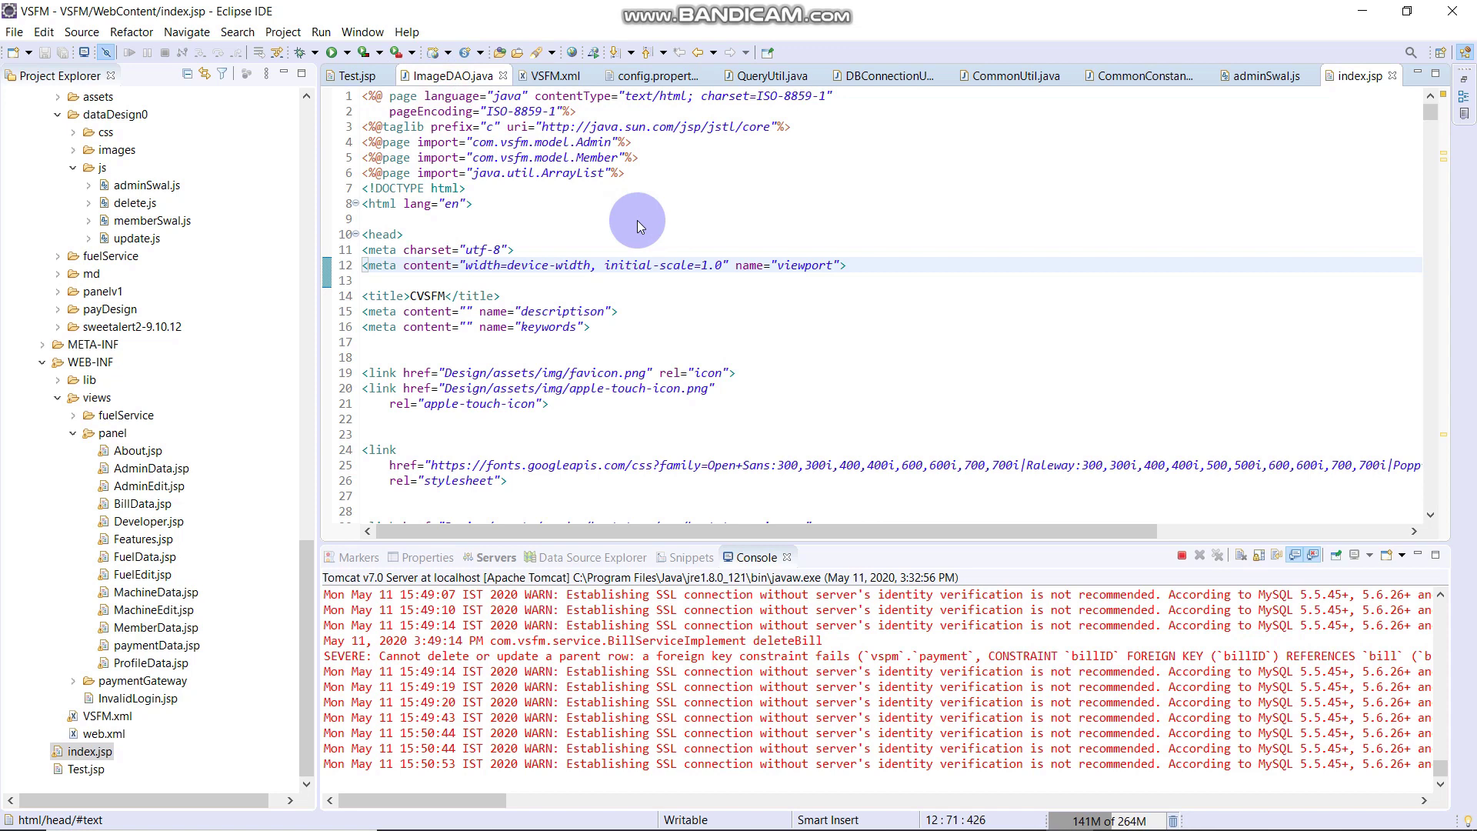
key(ctrl+F6)
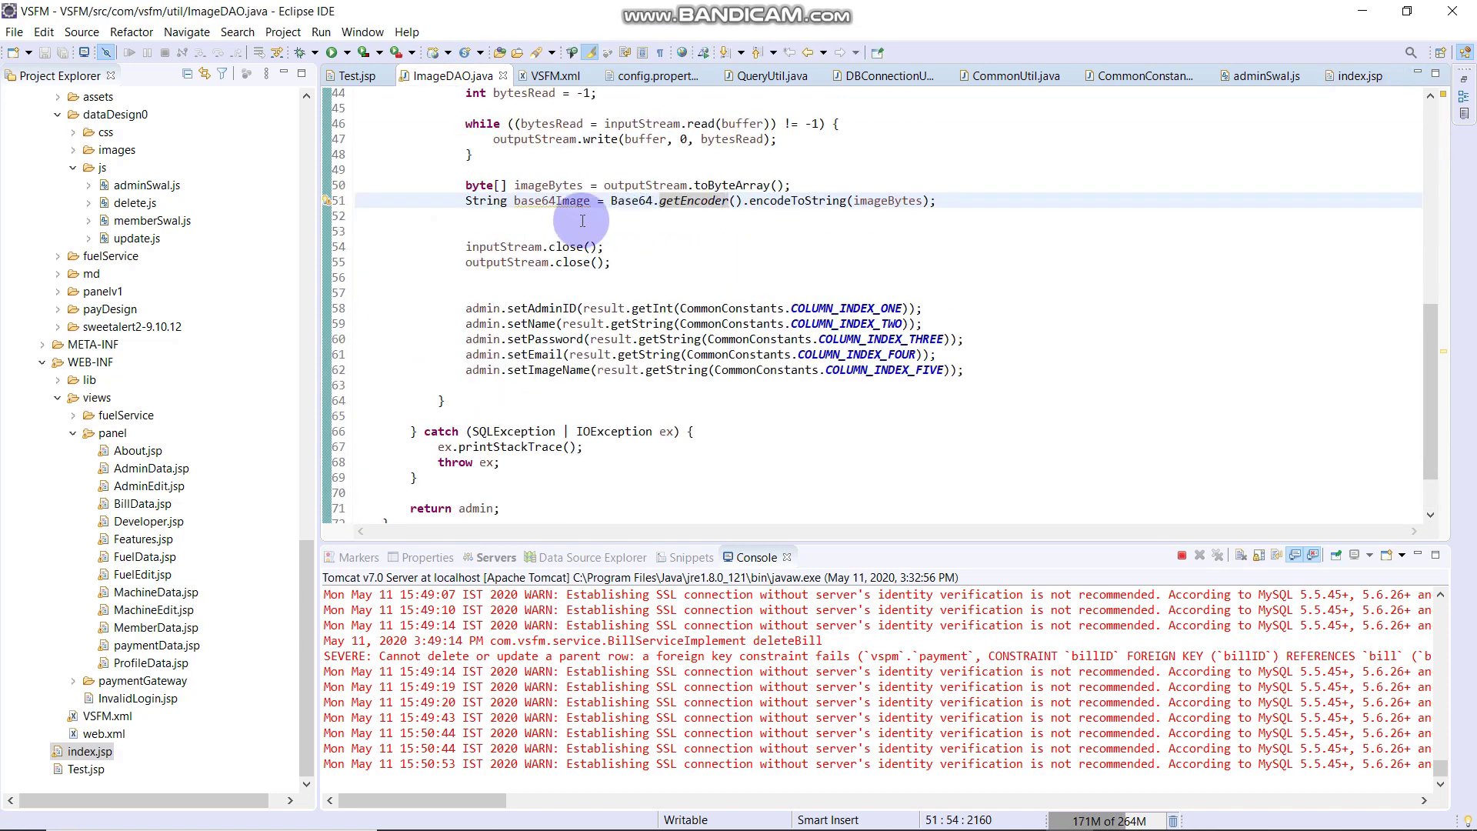
scroll(582, 221, up, 2)
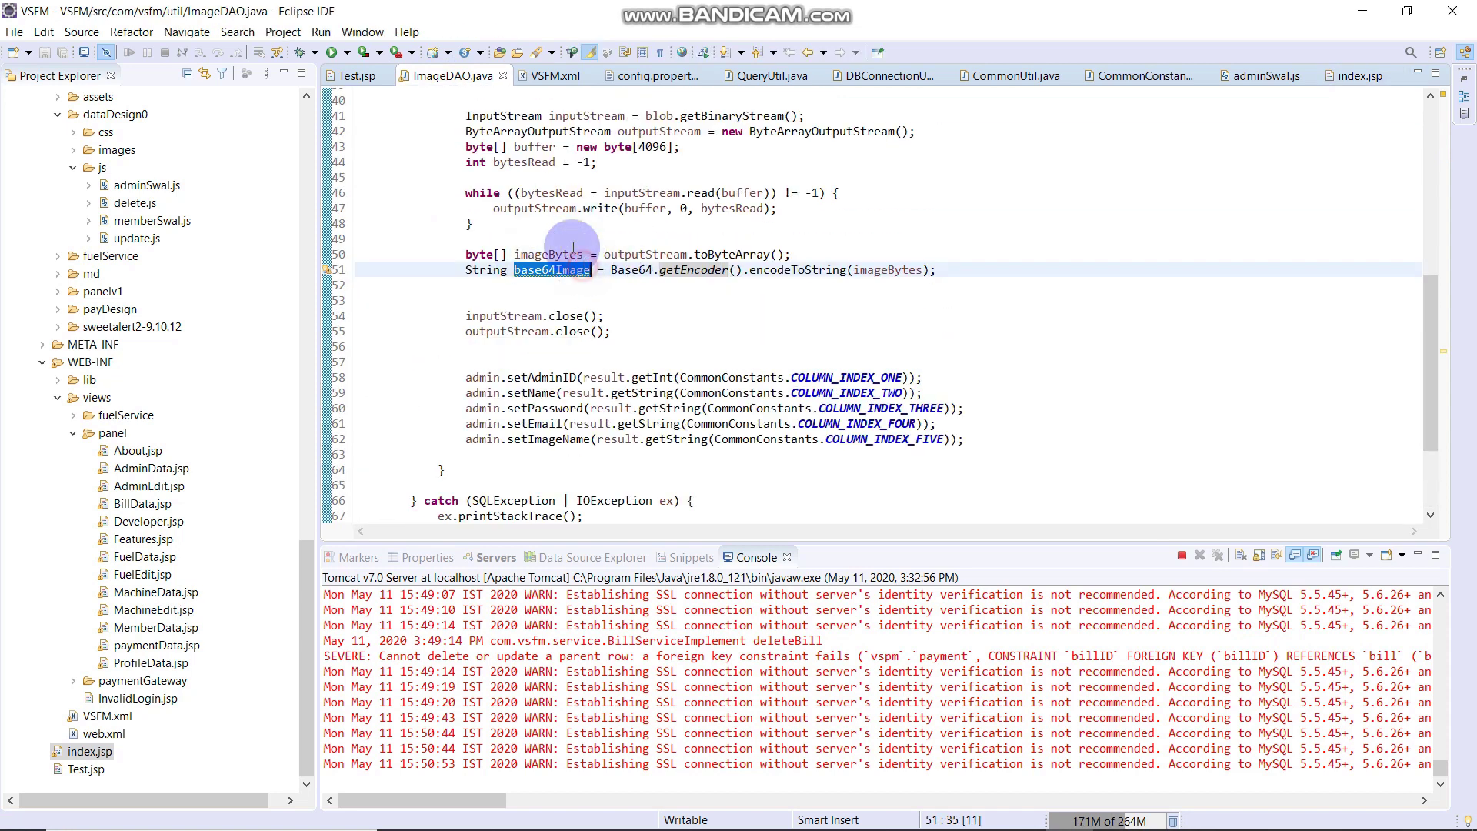
click(535, 146)
drag(467, 162, 579, 179)
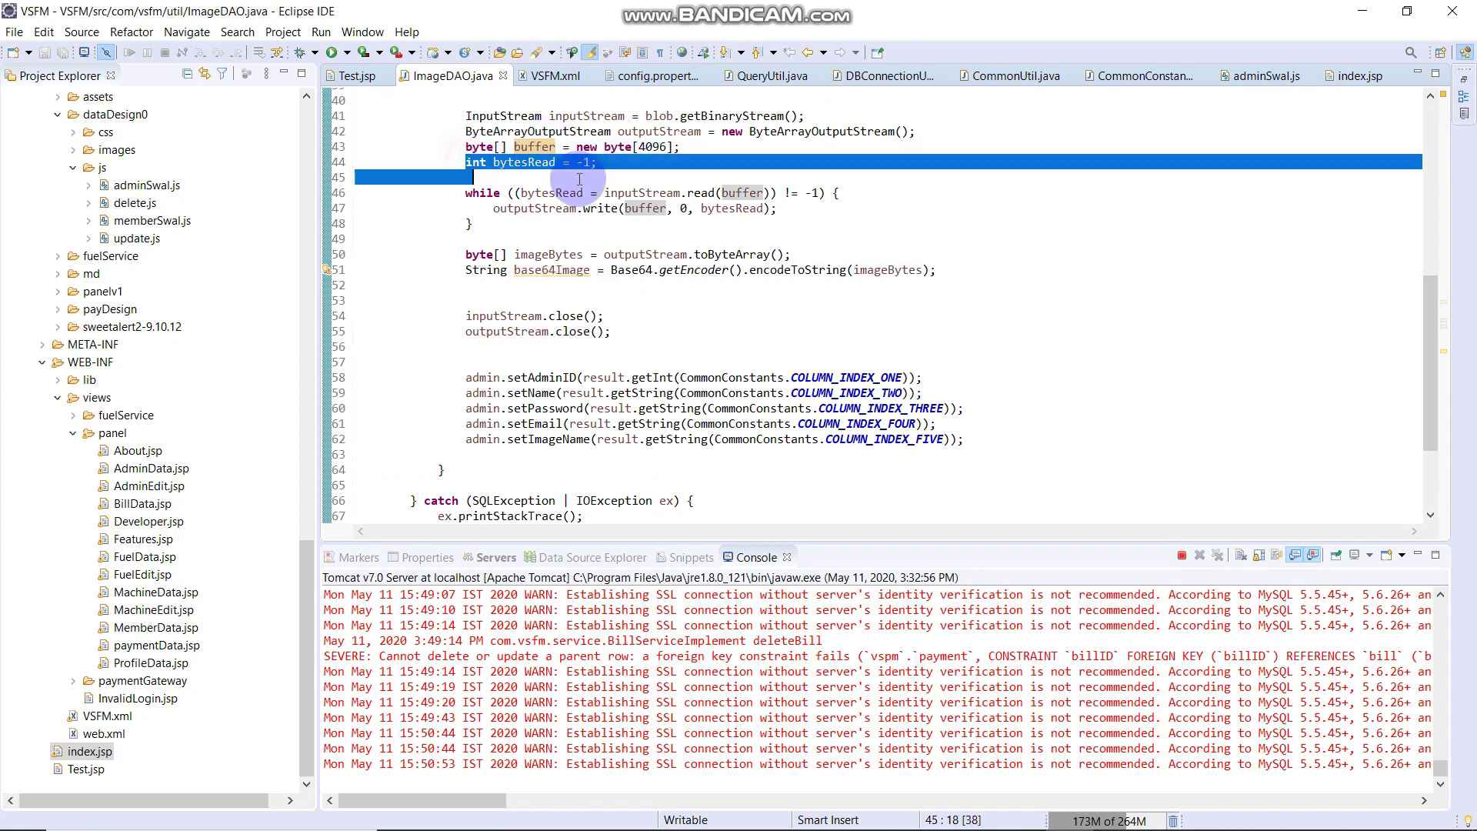
click(651, 178)
click(631, 301)
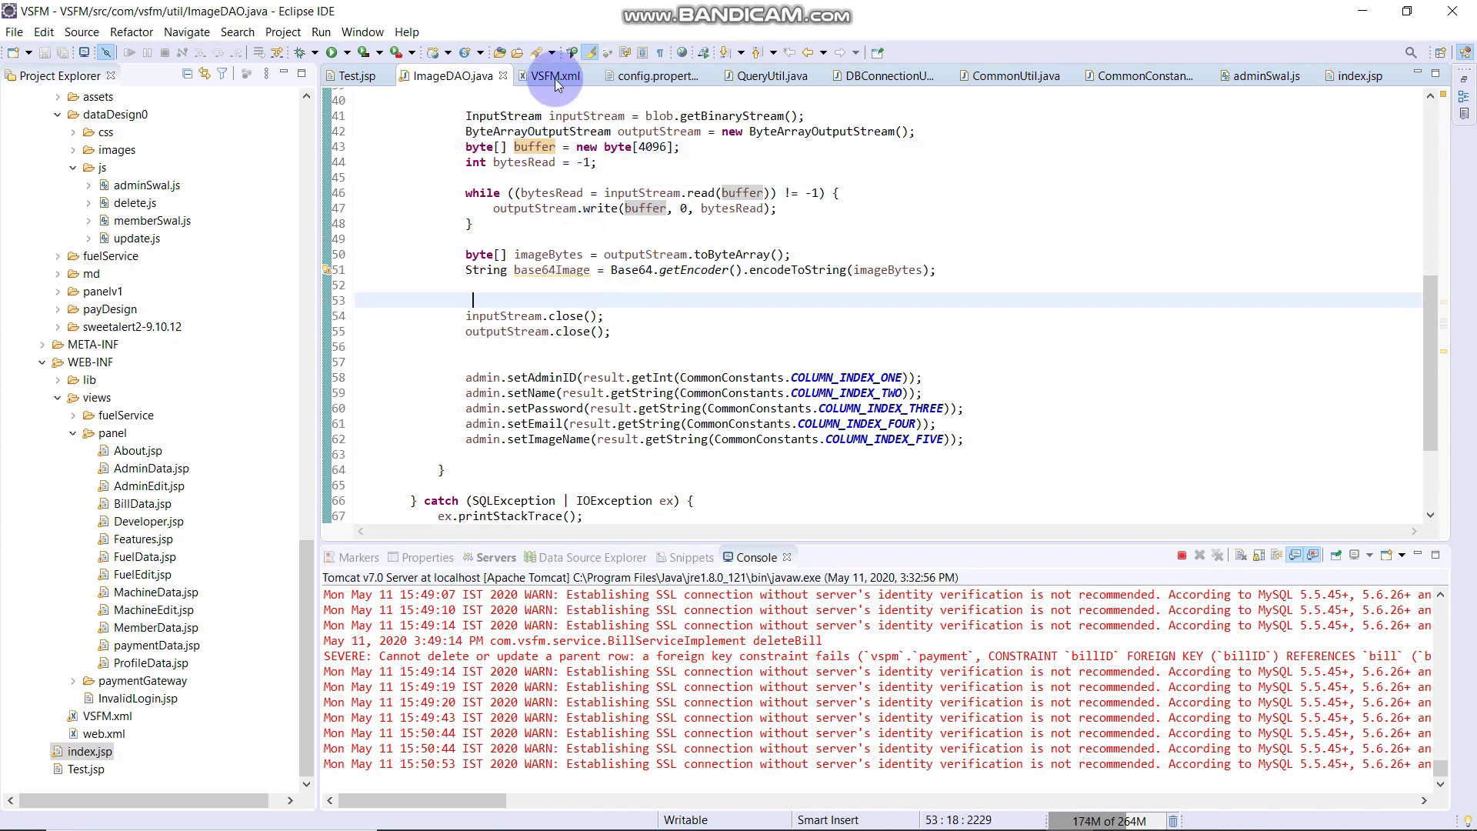
click(544, 812)
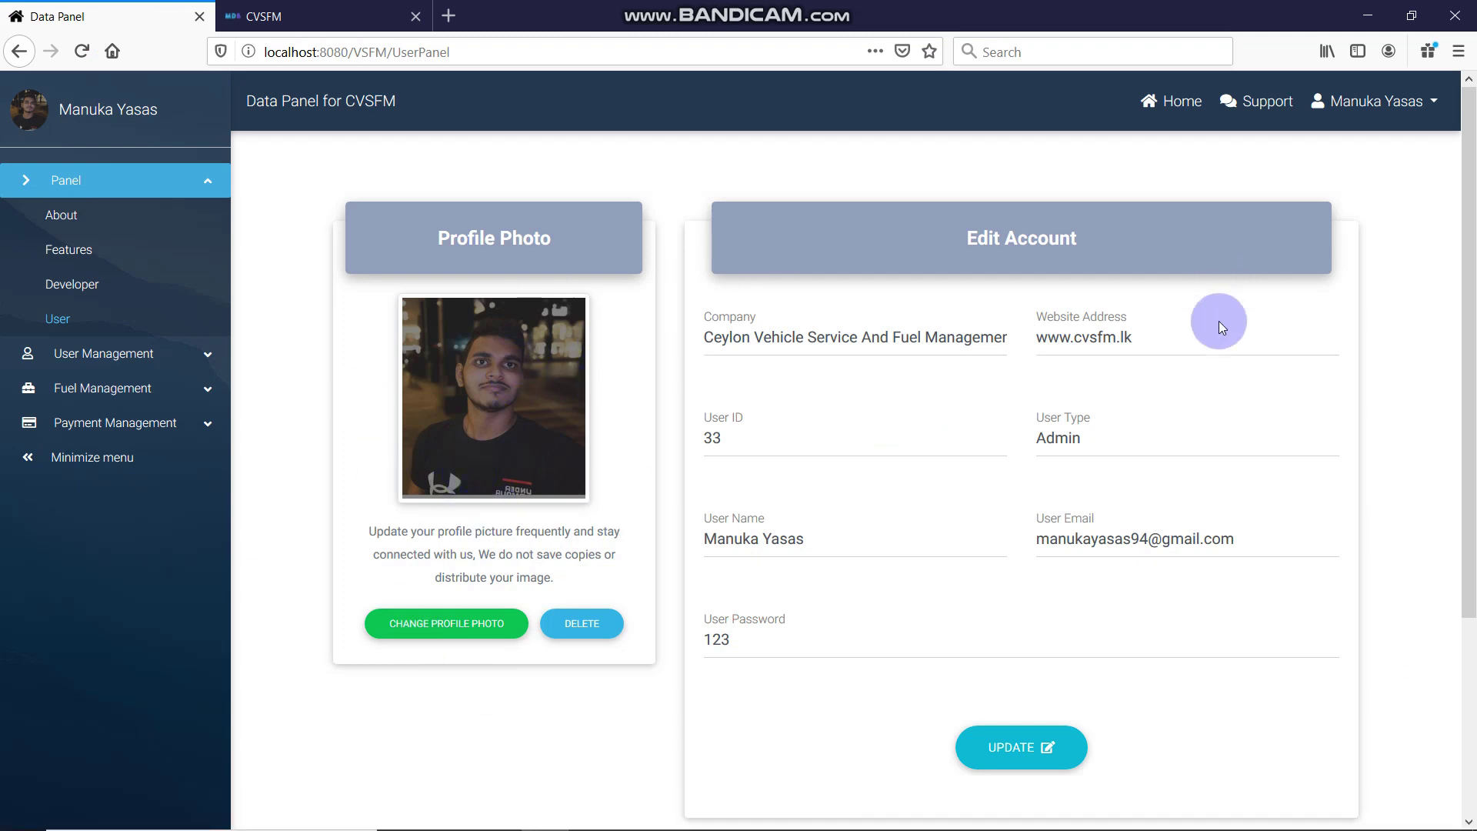
click(1356, 21)
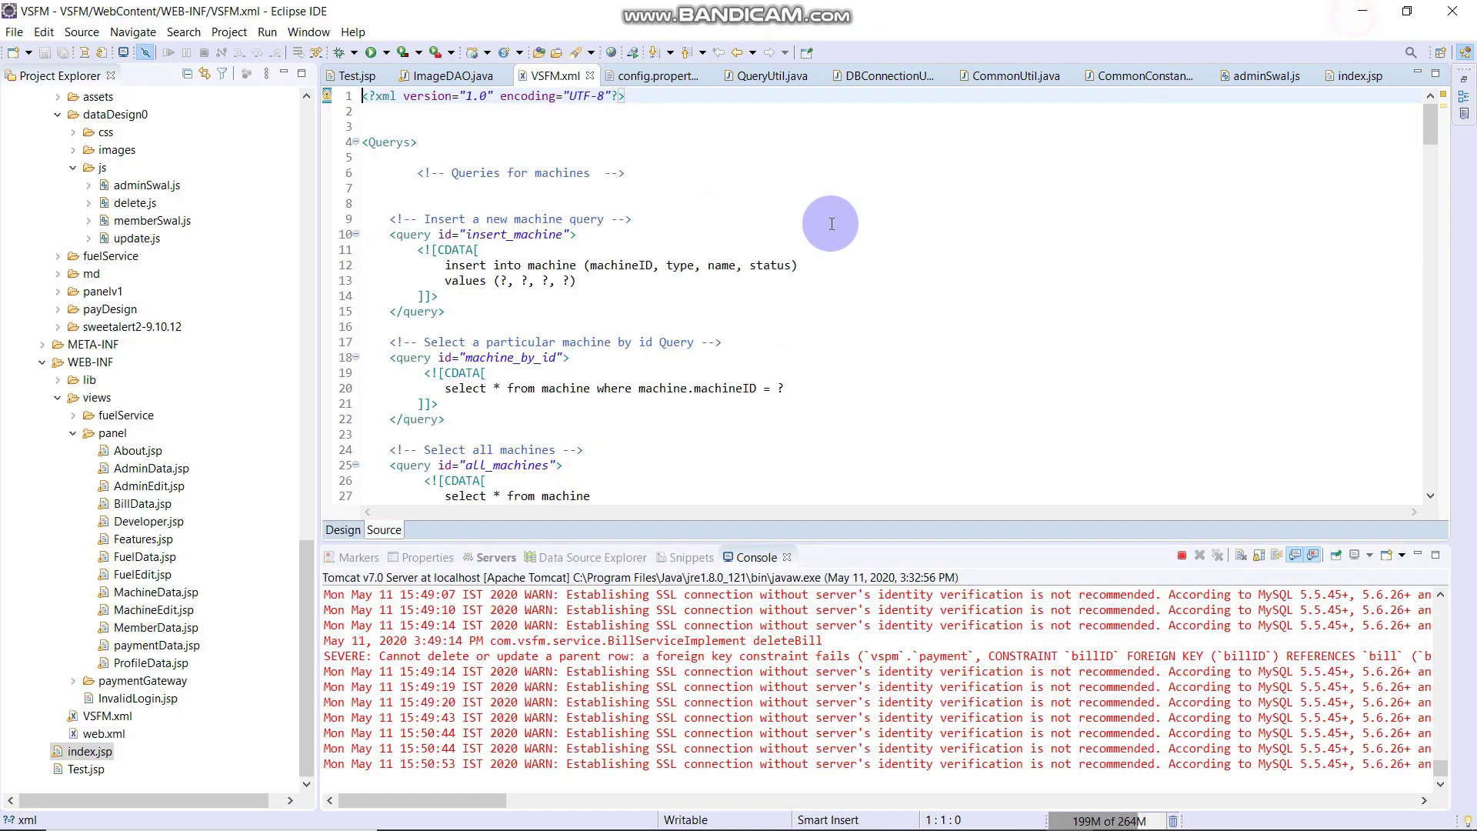